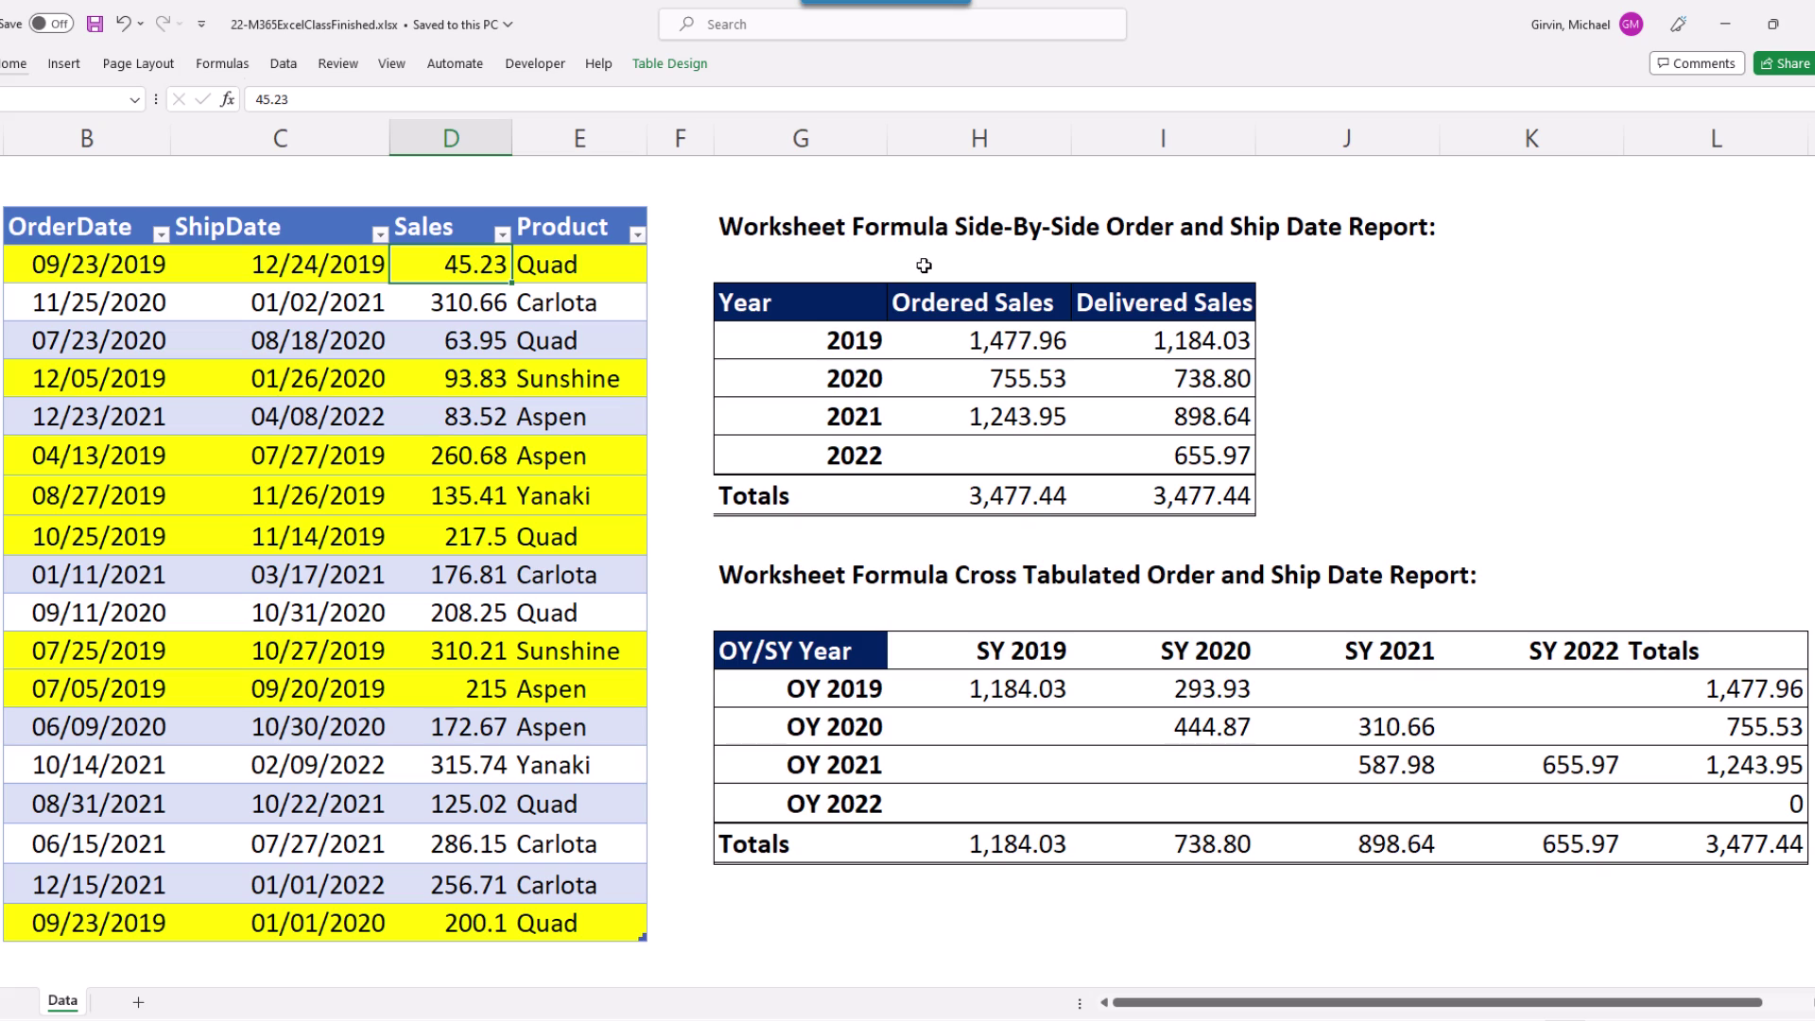
Step: Examine the formulas for the years, ordered sales and delivered sales in the side-by-side report and the 2019 order values in the cross-tabulated report
left_click(817, 342)
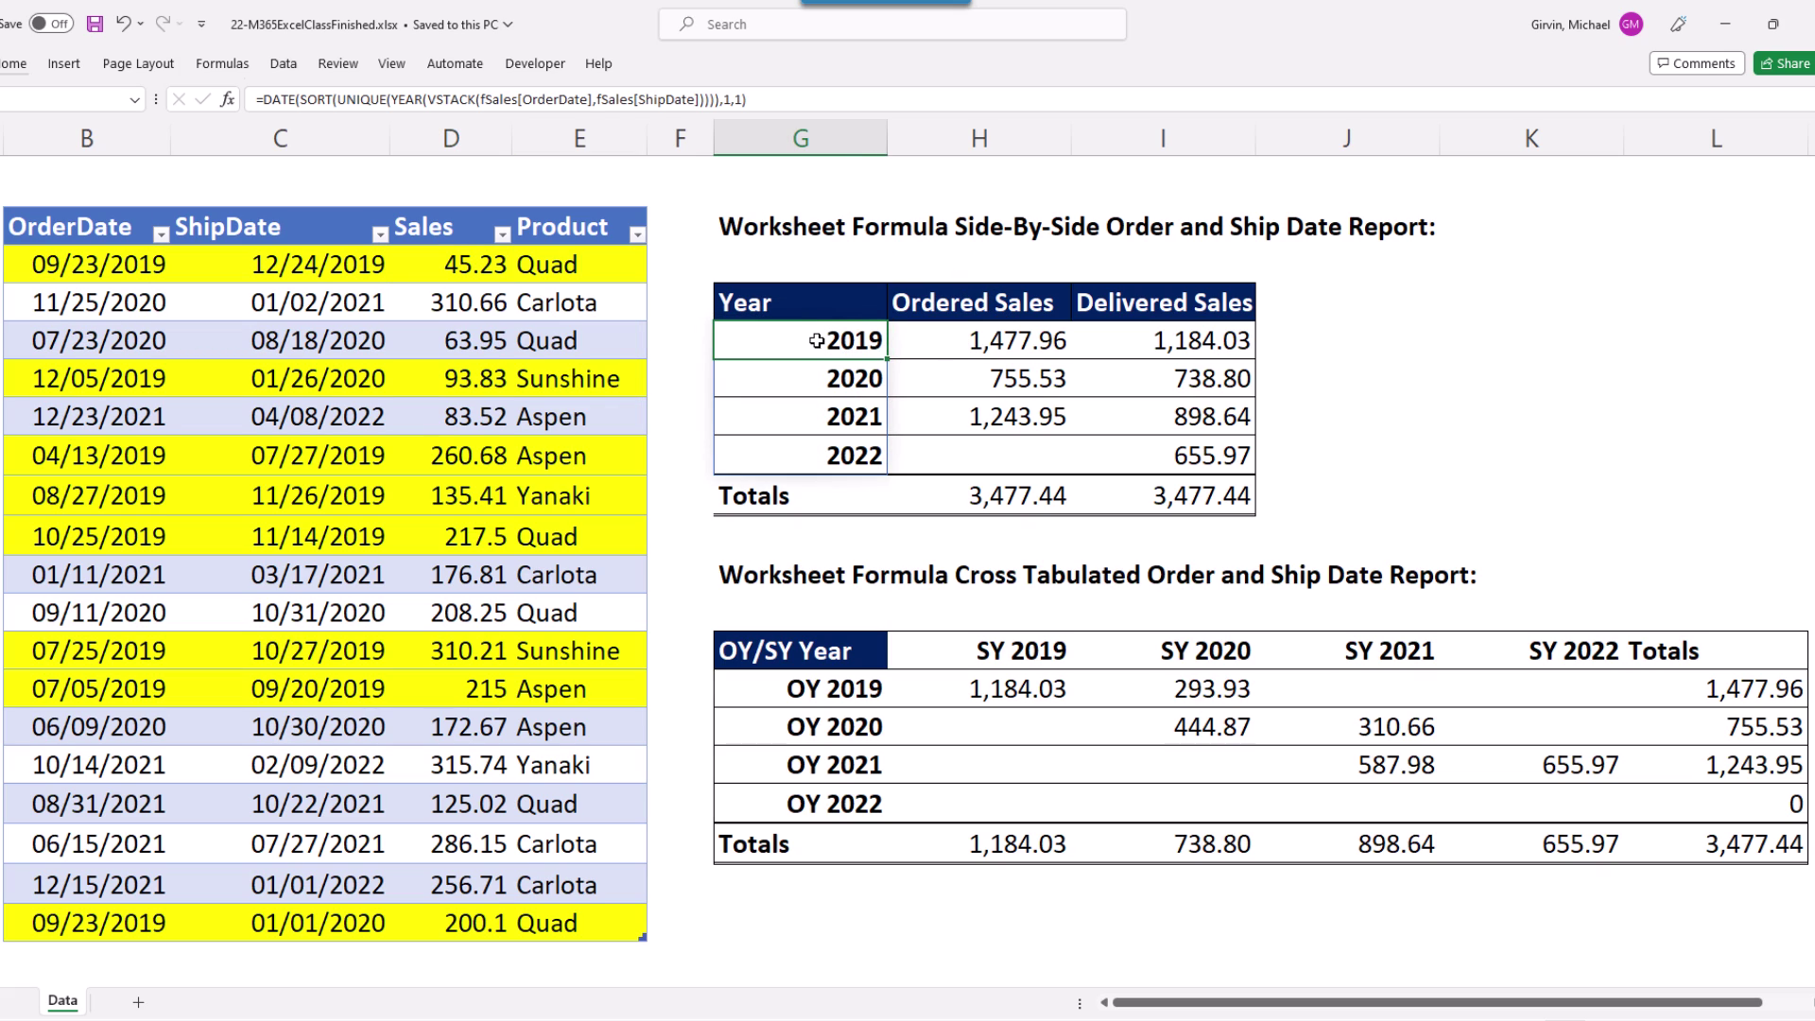
left_click(938, 348)
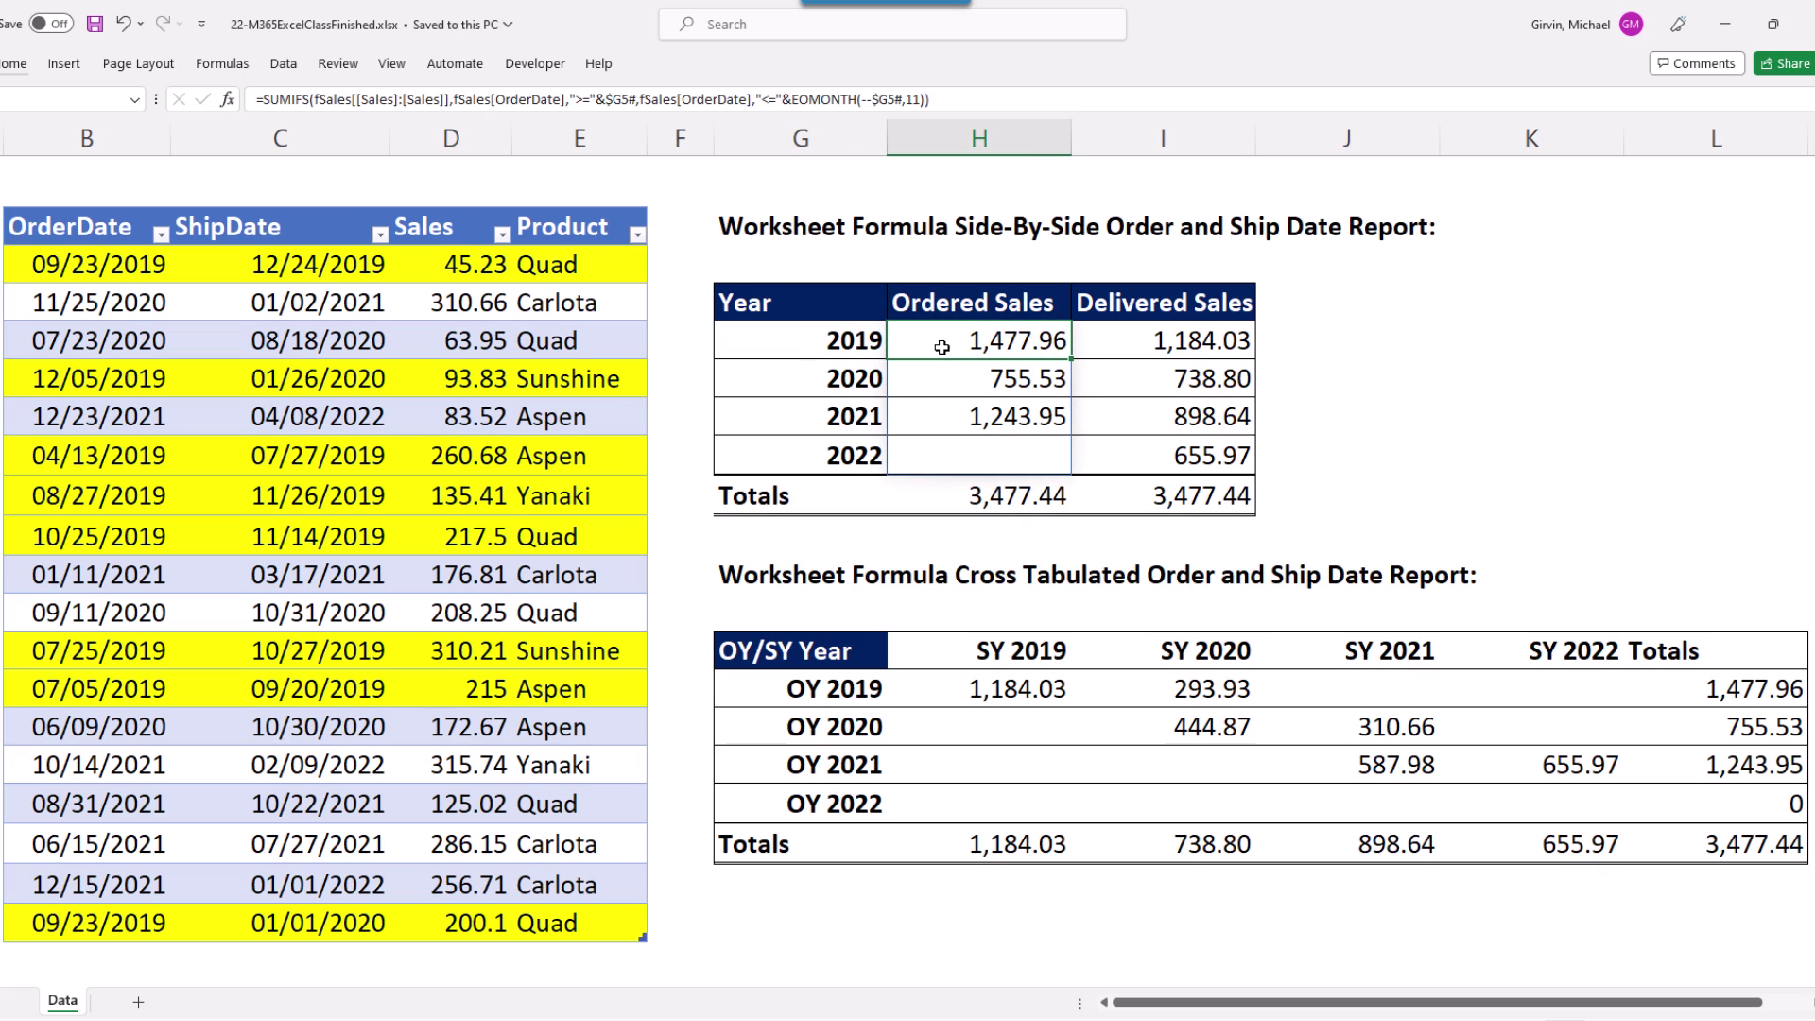
left_click(1139, 352)
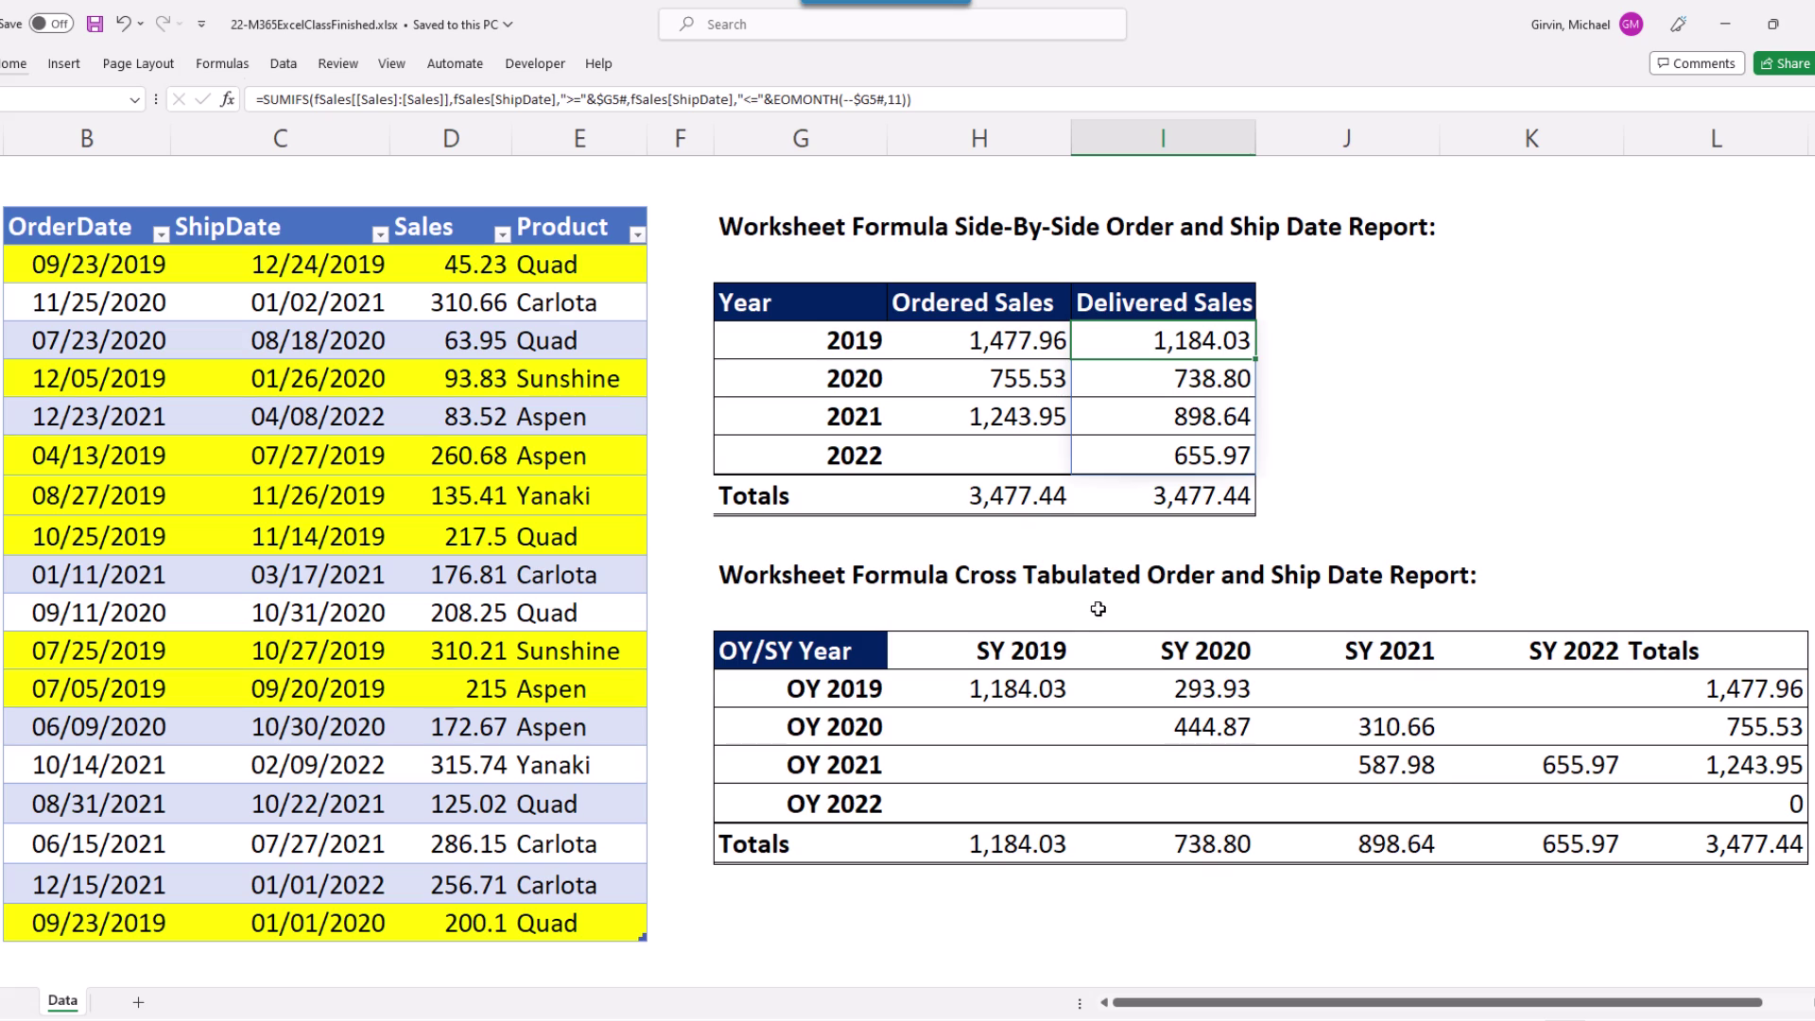
mouse_move(891, 324)
left_mouse_down()
mouse_move(893, 363)
mouse_move(1078, 324)
mouse_move(916, 324)
left_mouse_up()
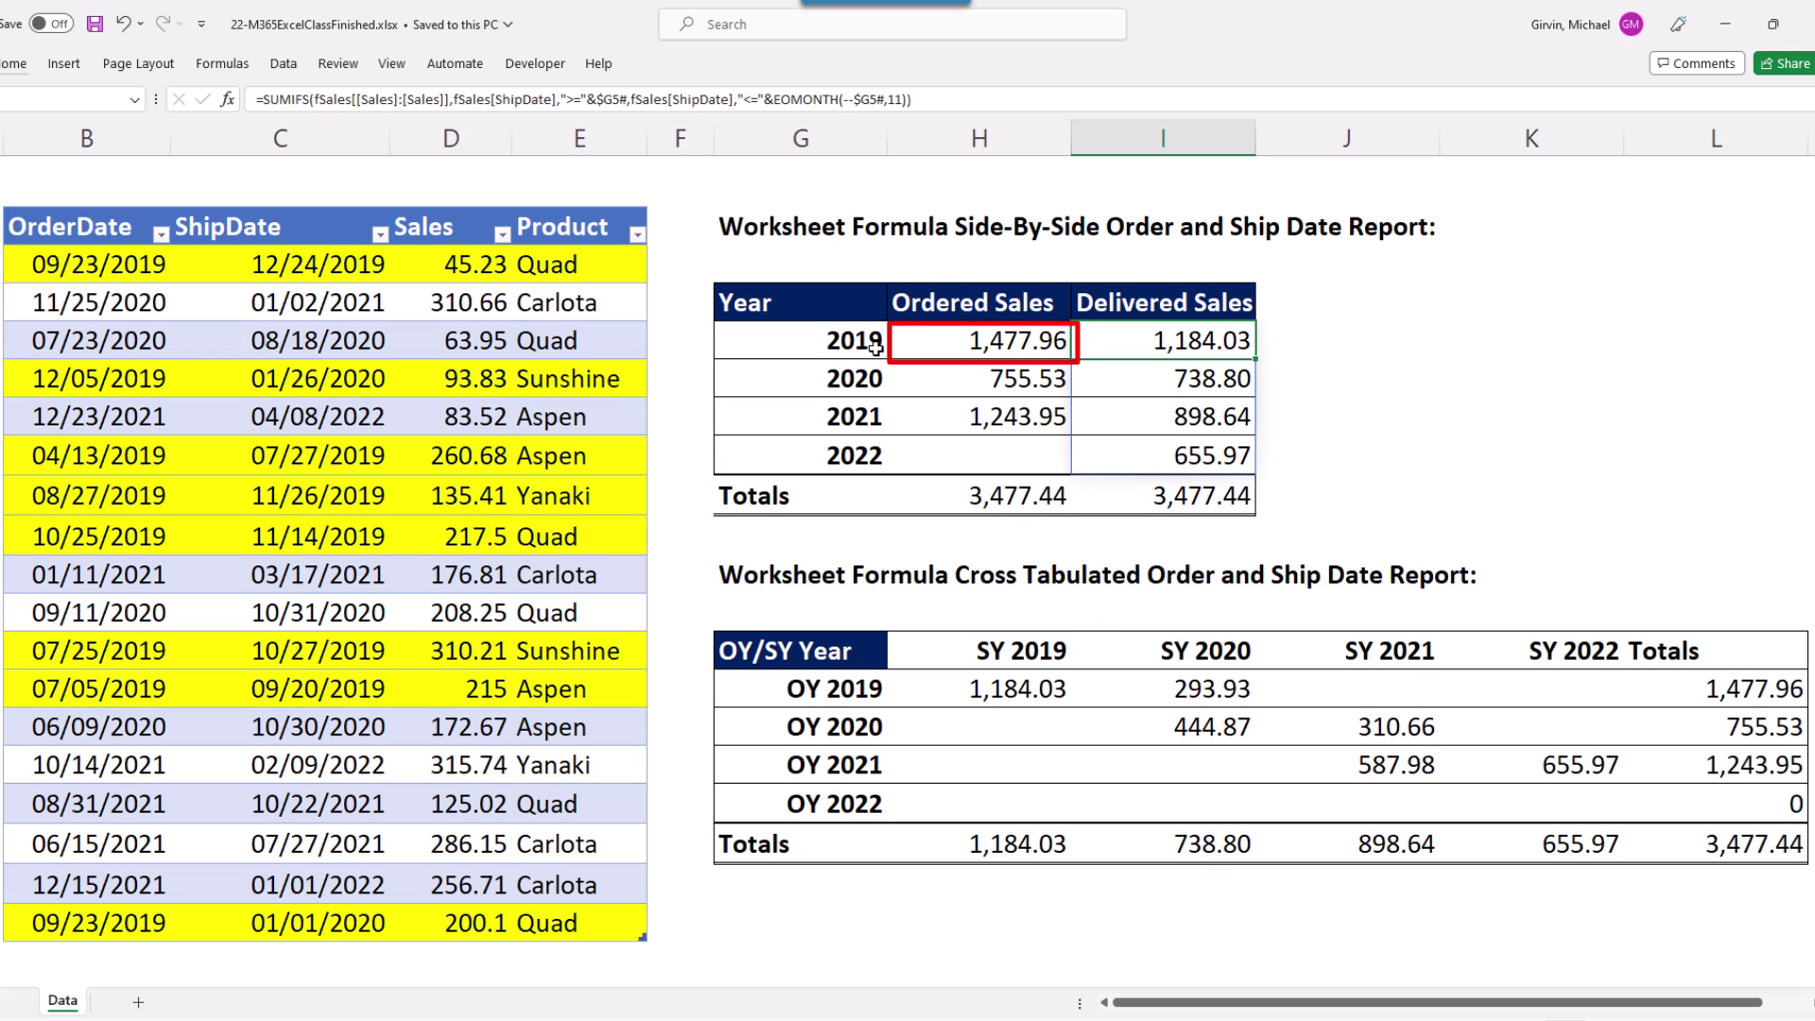
left_click(978, 702)
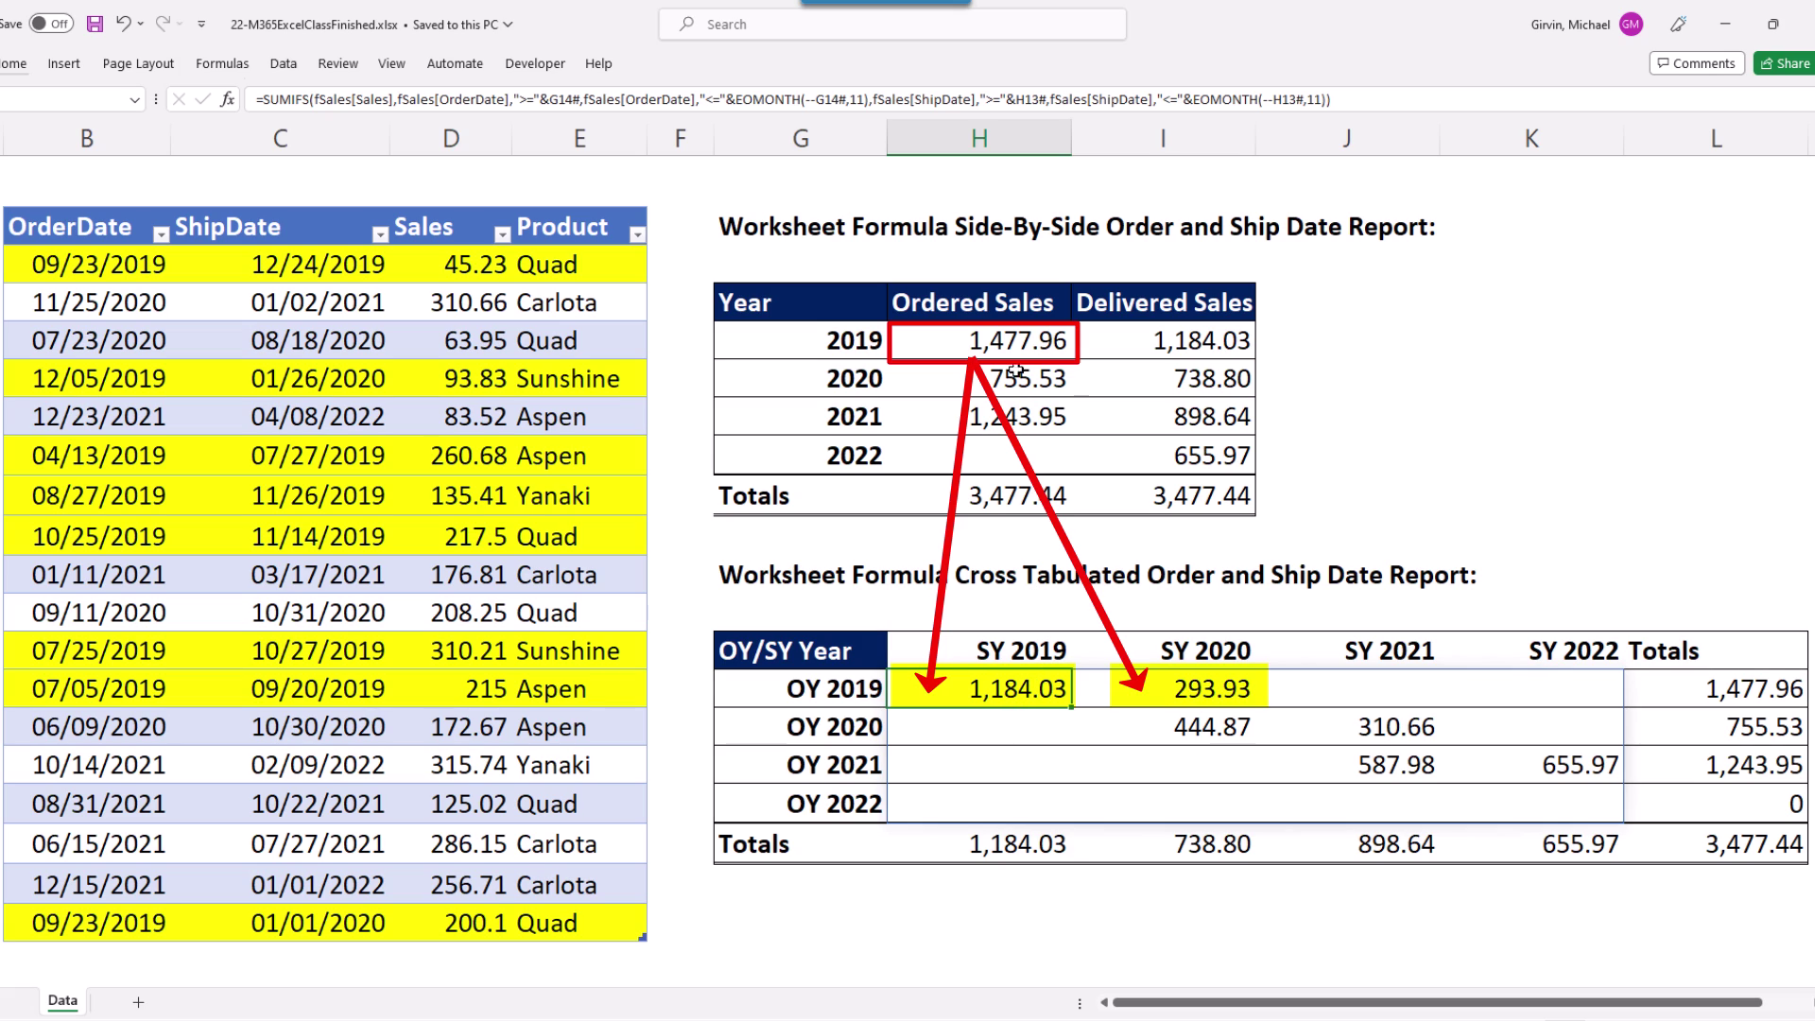
left_click(1174, 697)
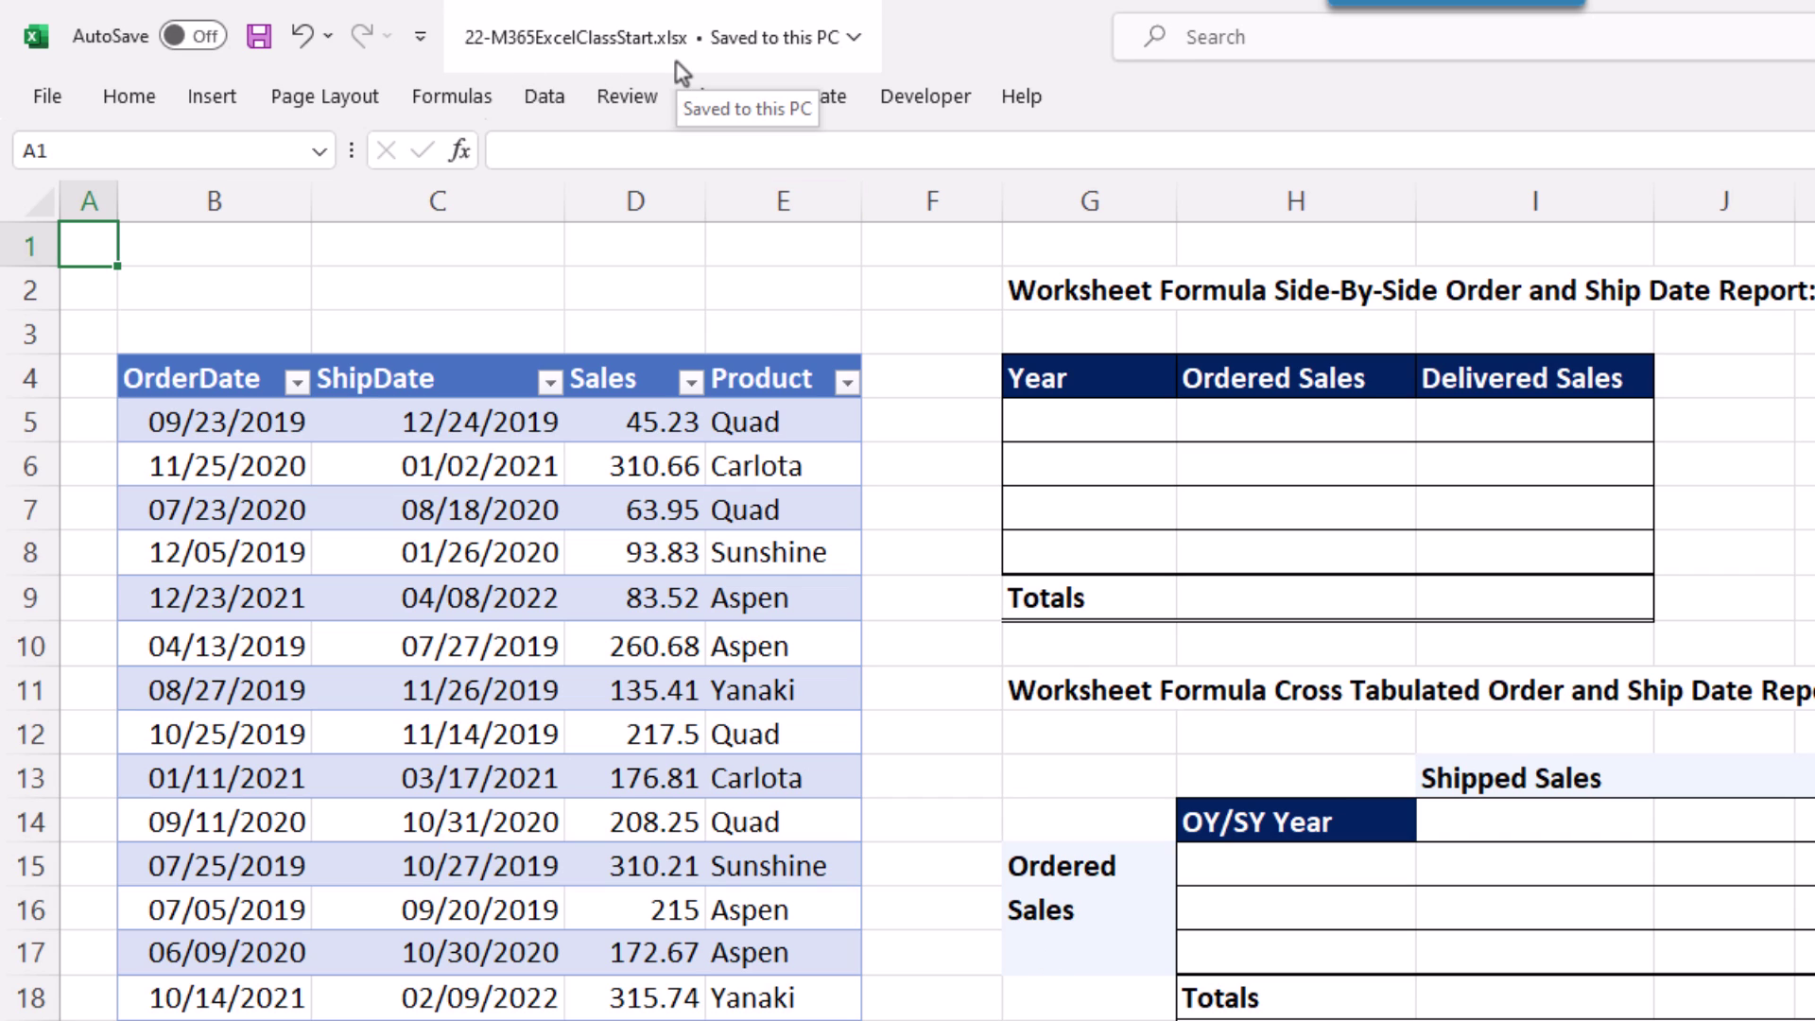
Step: Enter 1/1/2019 in G5 of the side-by-side report's Year column and fill it down to G8 in yearly increments
left_click(1087, 421)
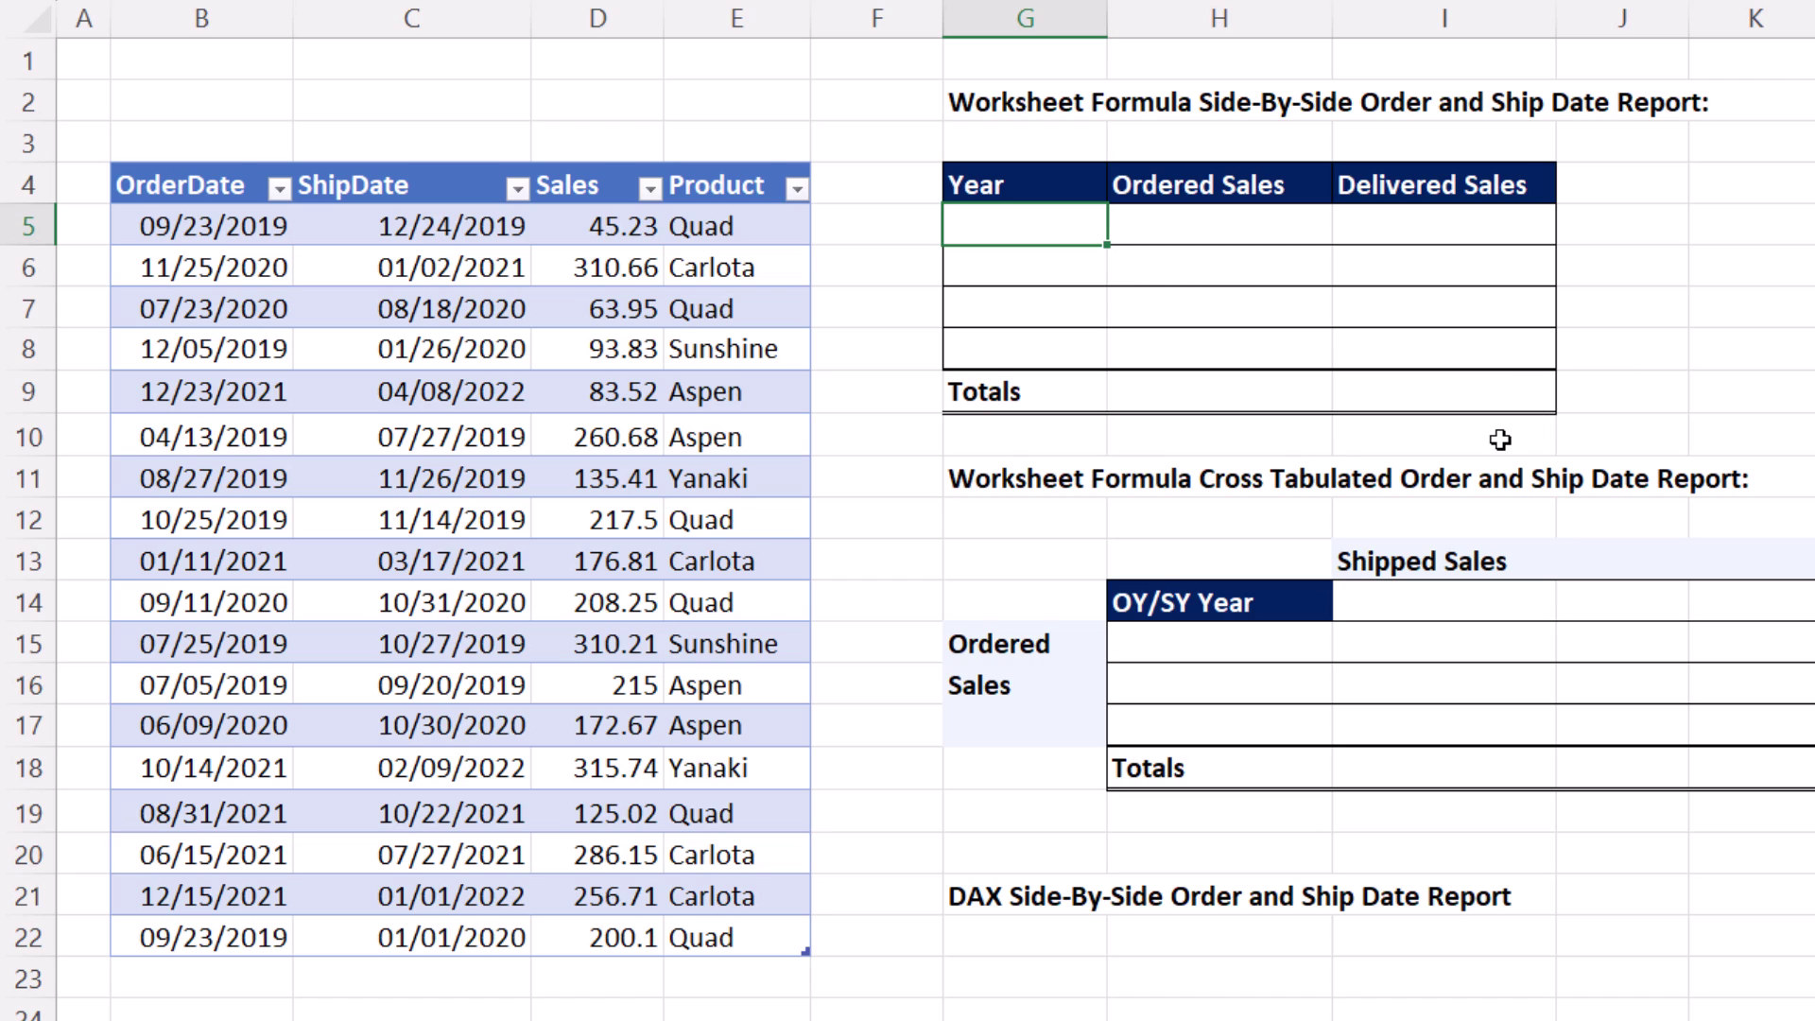
type("1/1/2019")
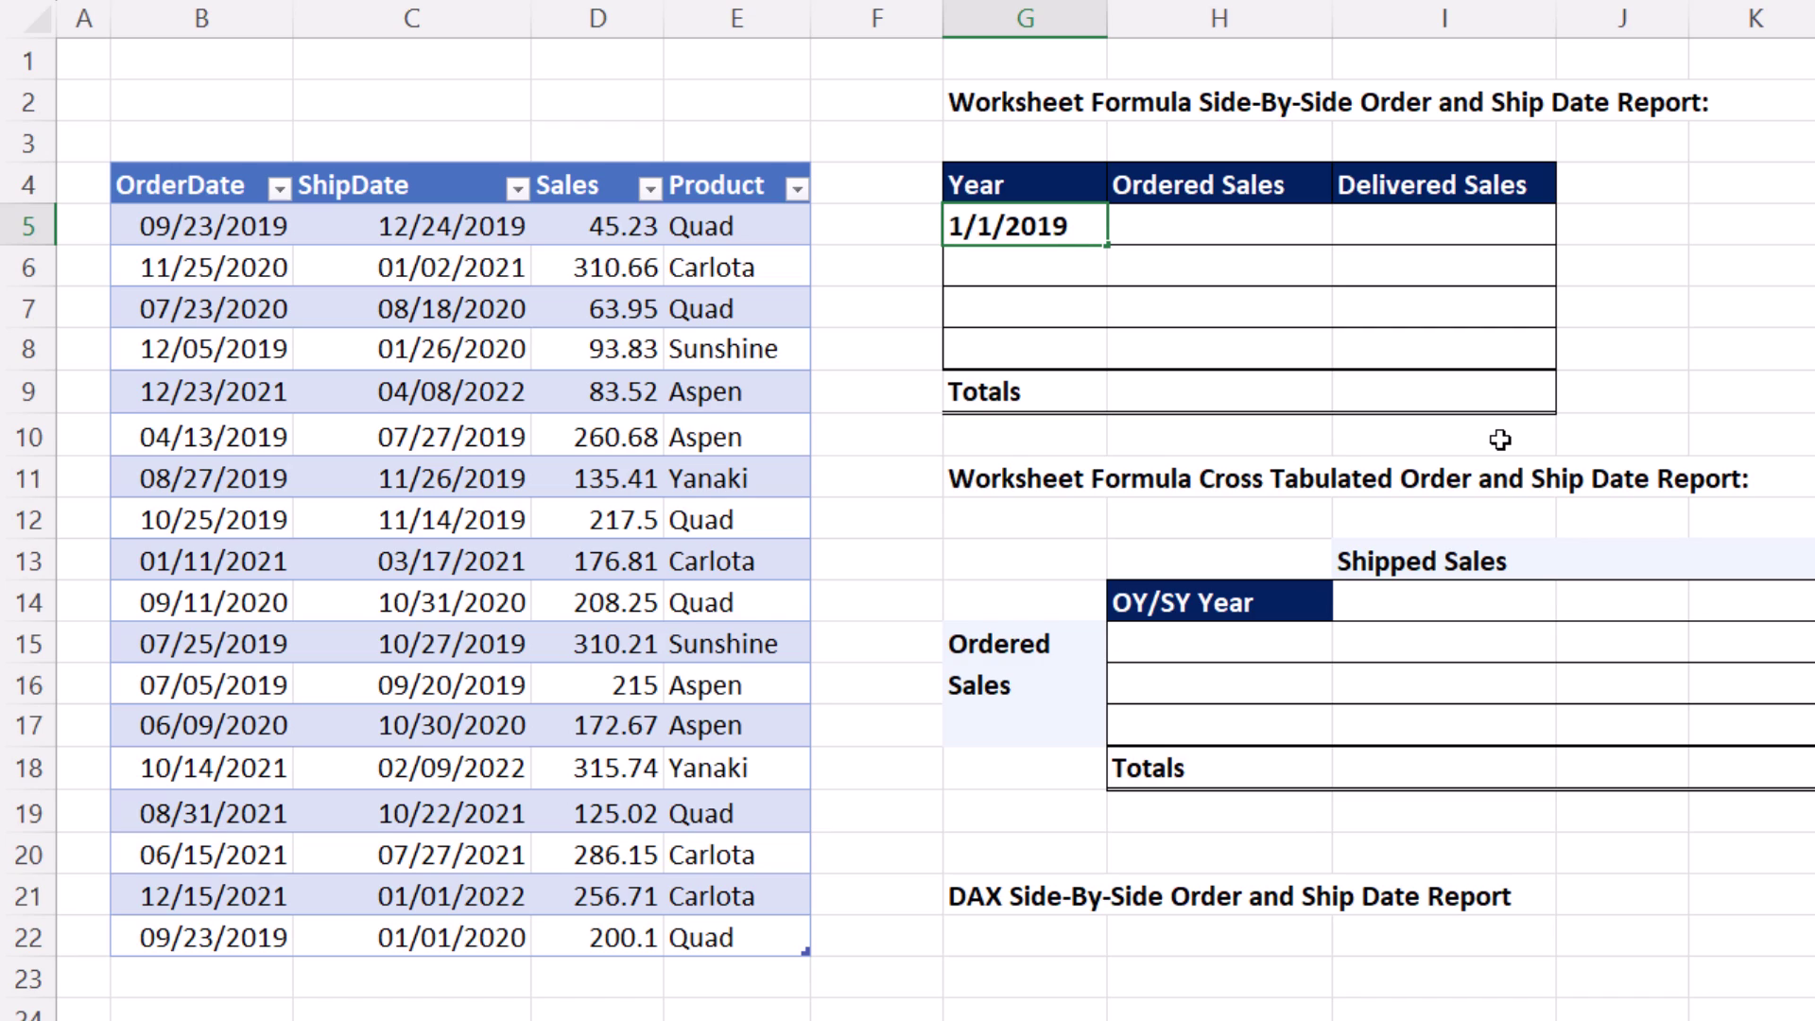
key("ctrl+Return")
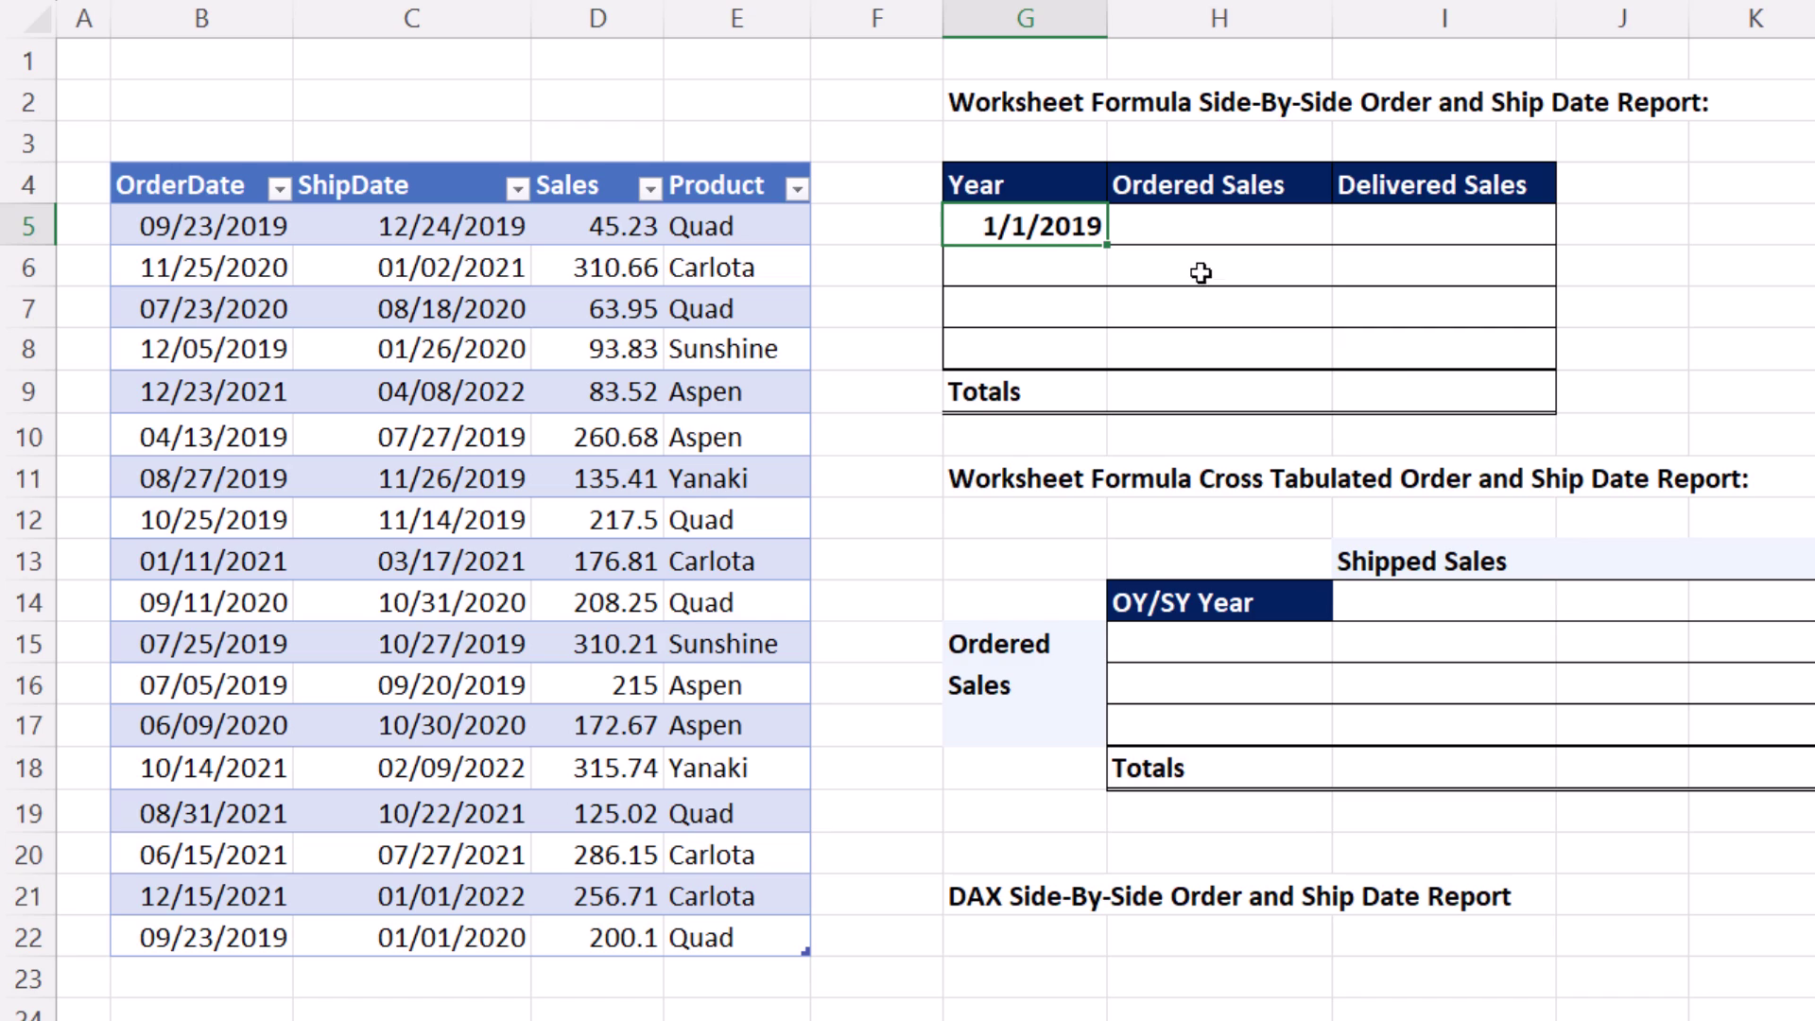
left_click_drag(1109, 276, 1115, 366)
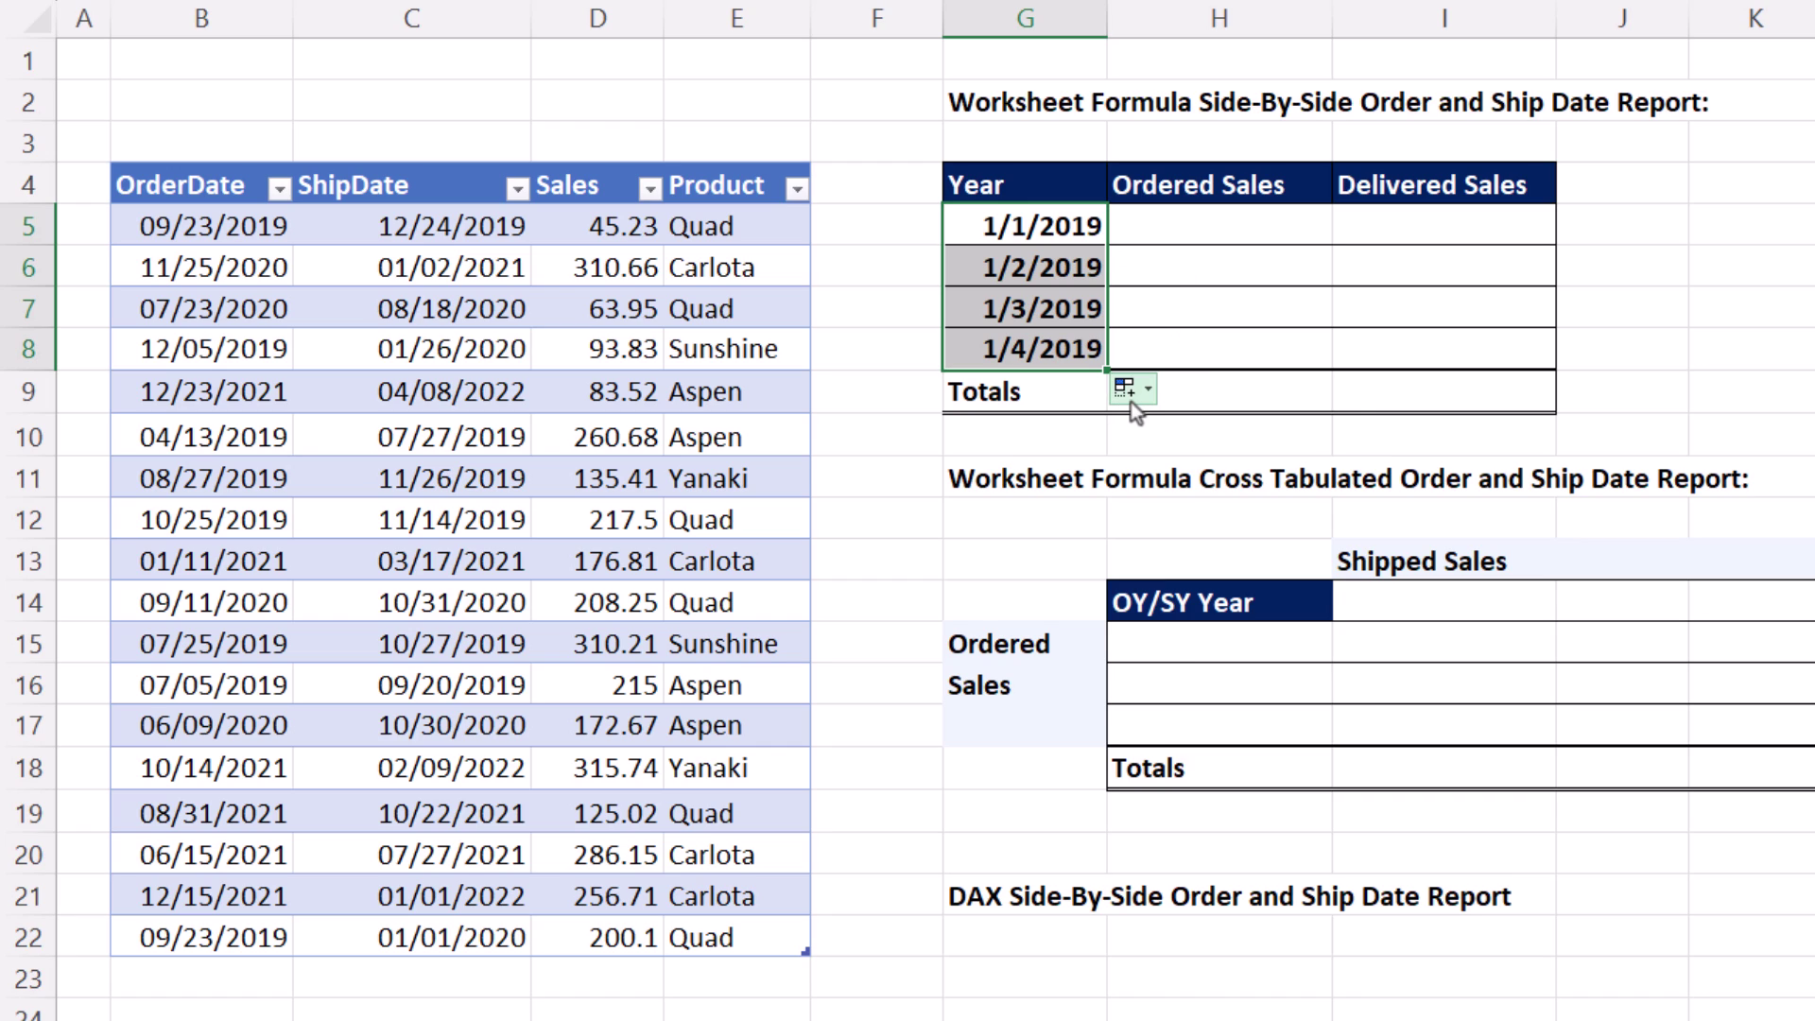
left_click(1130, 397)
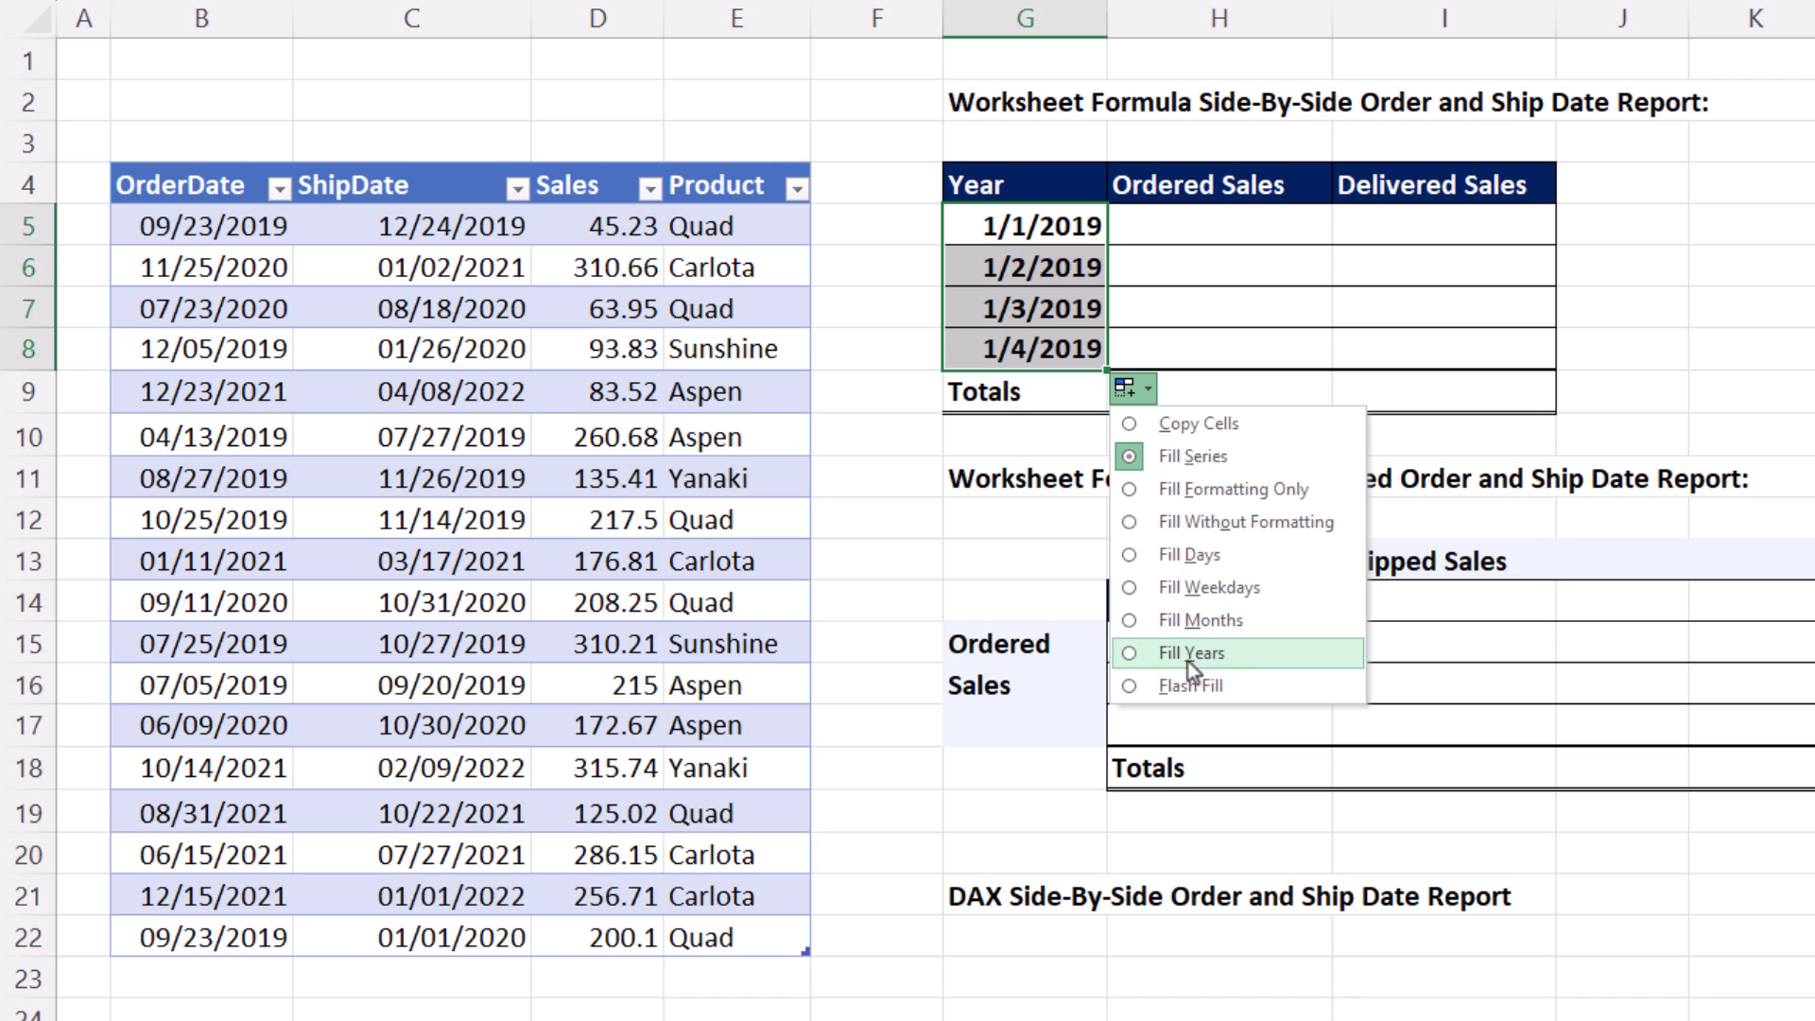
left_click(1214, 666)
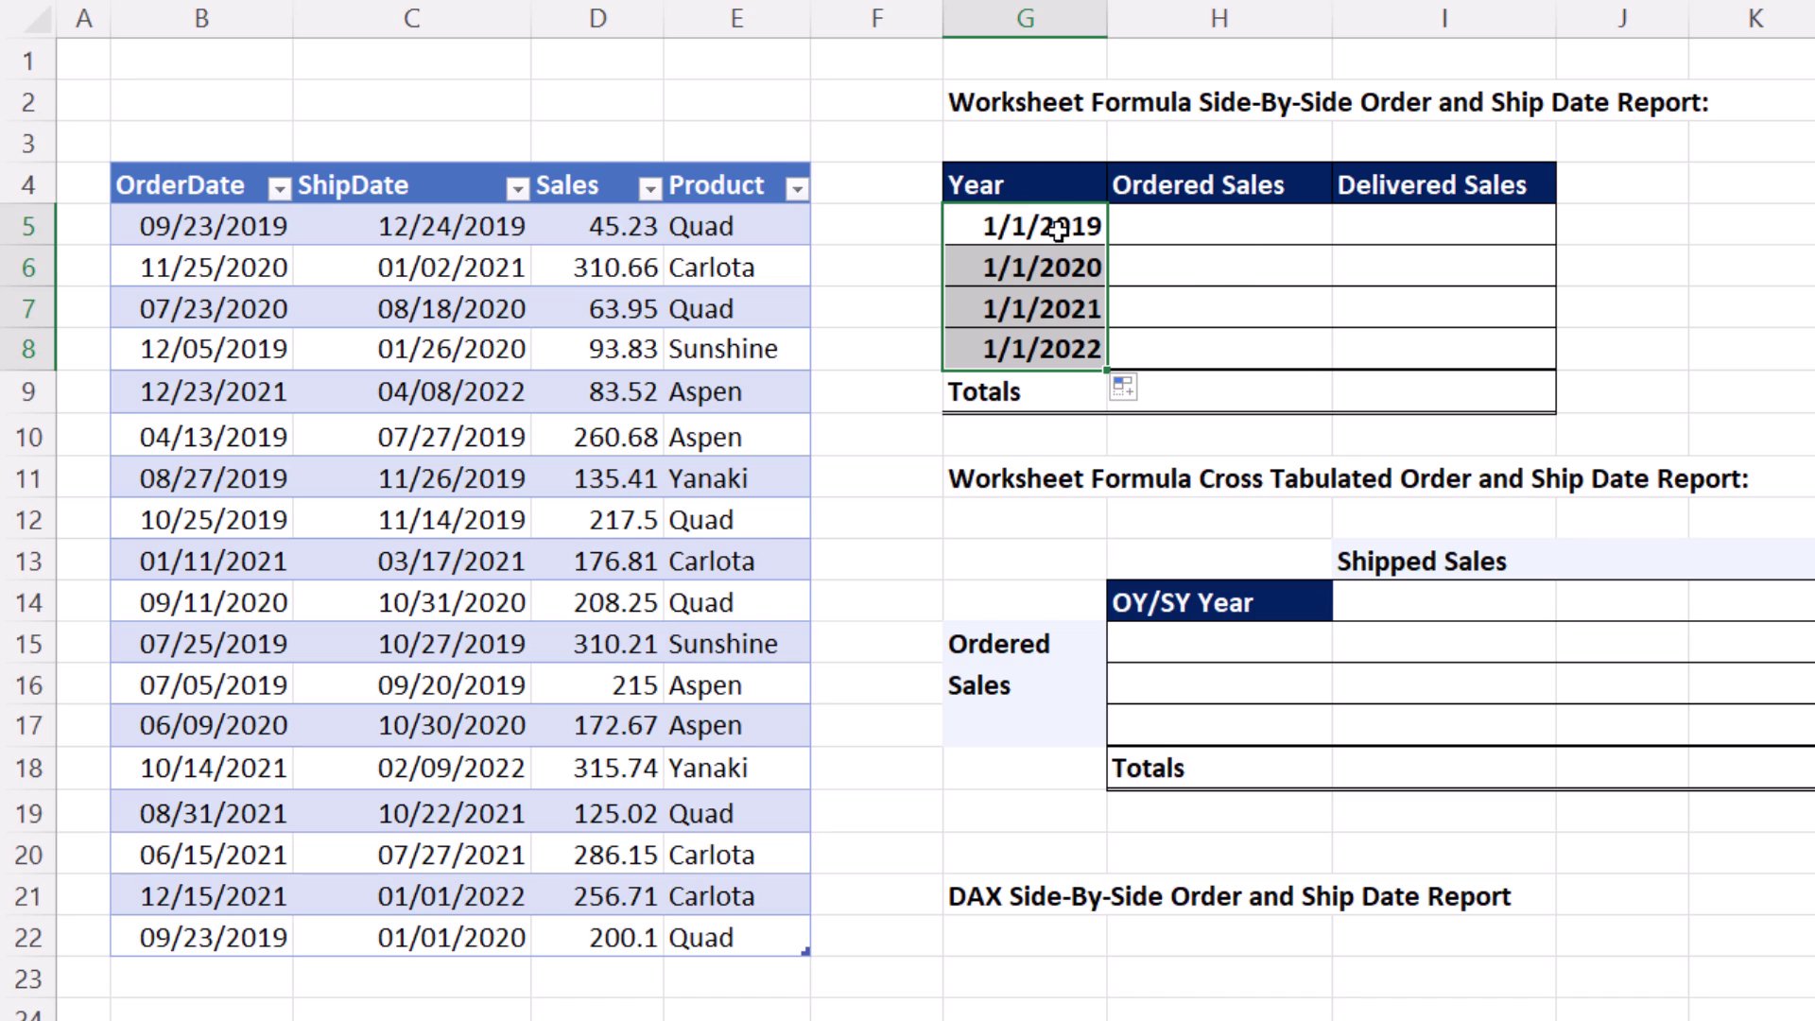
Step: Format the Year dates in G5:G8 with the custom number format yyyy
key("ctrl+1")
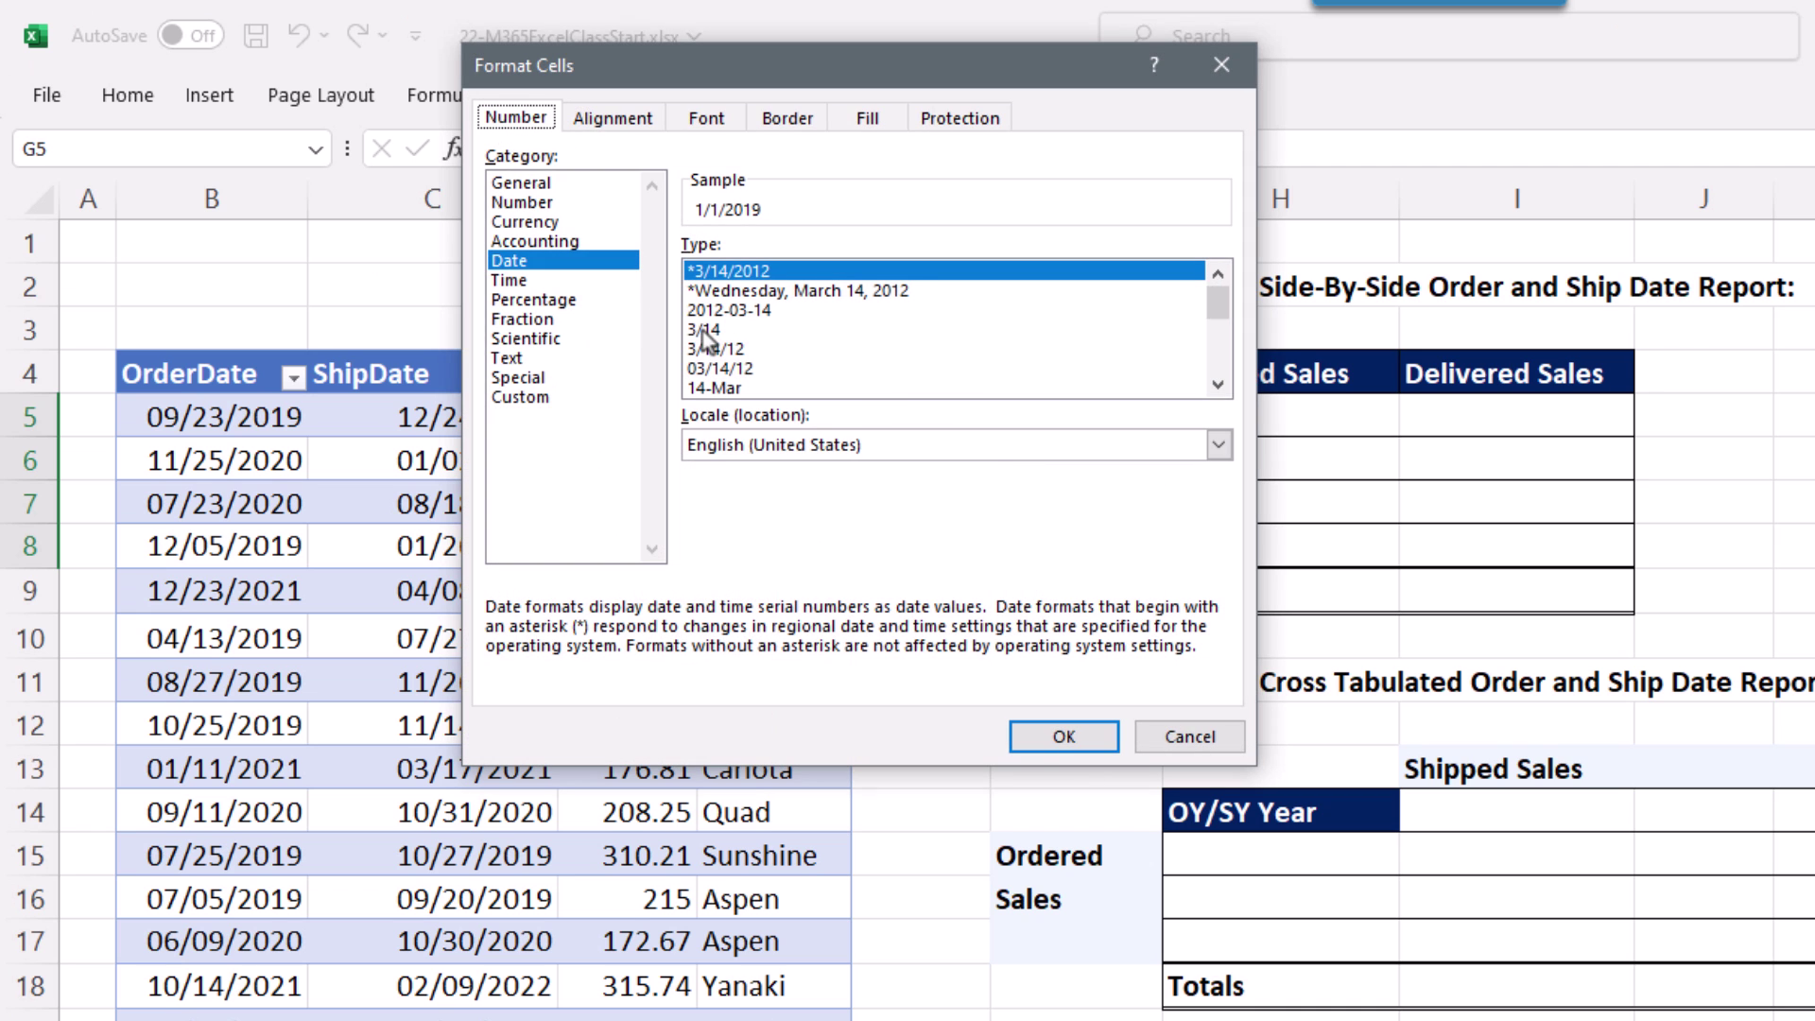
left_click(533, 401)
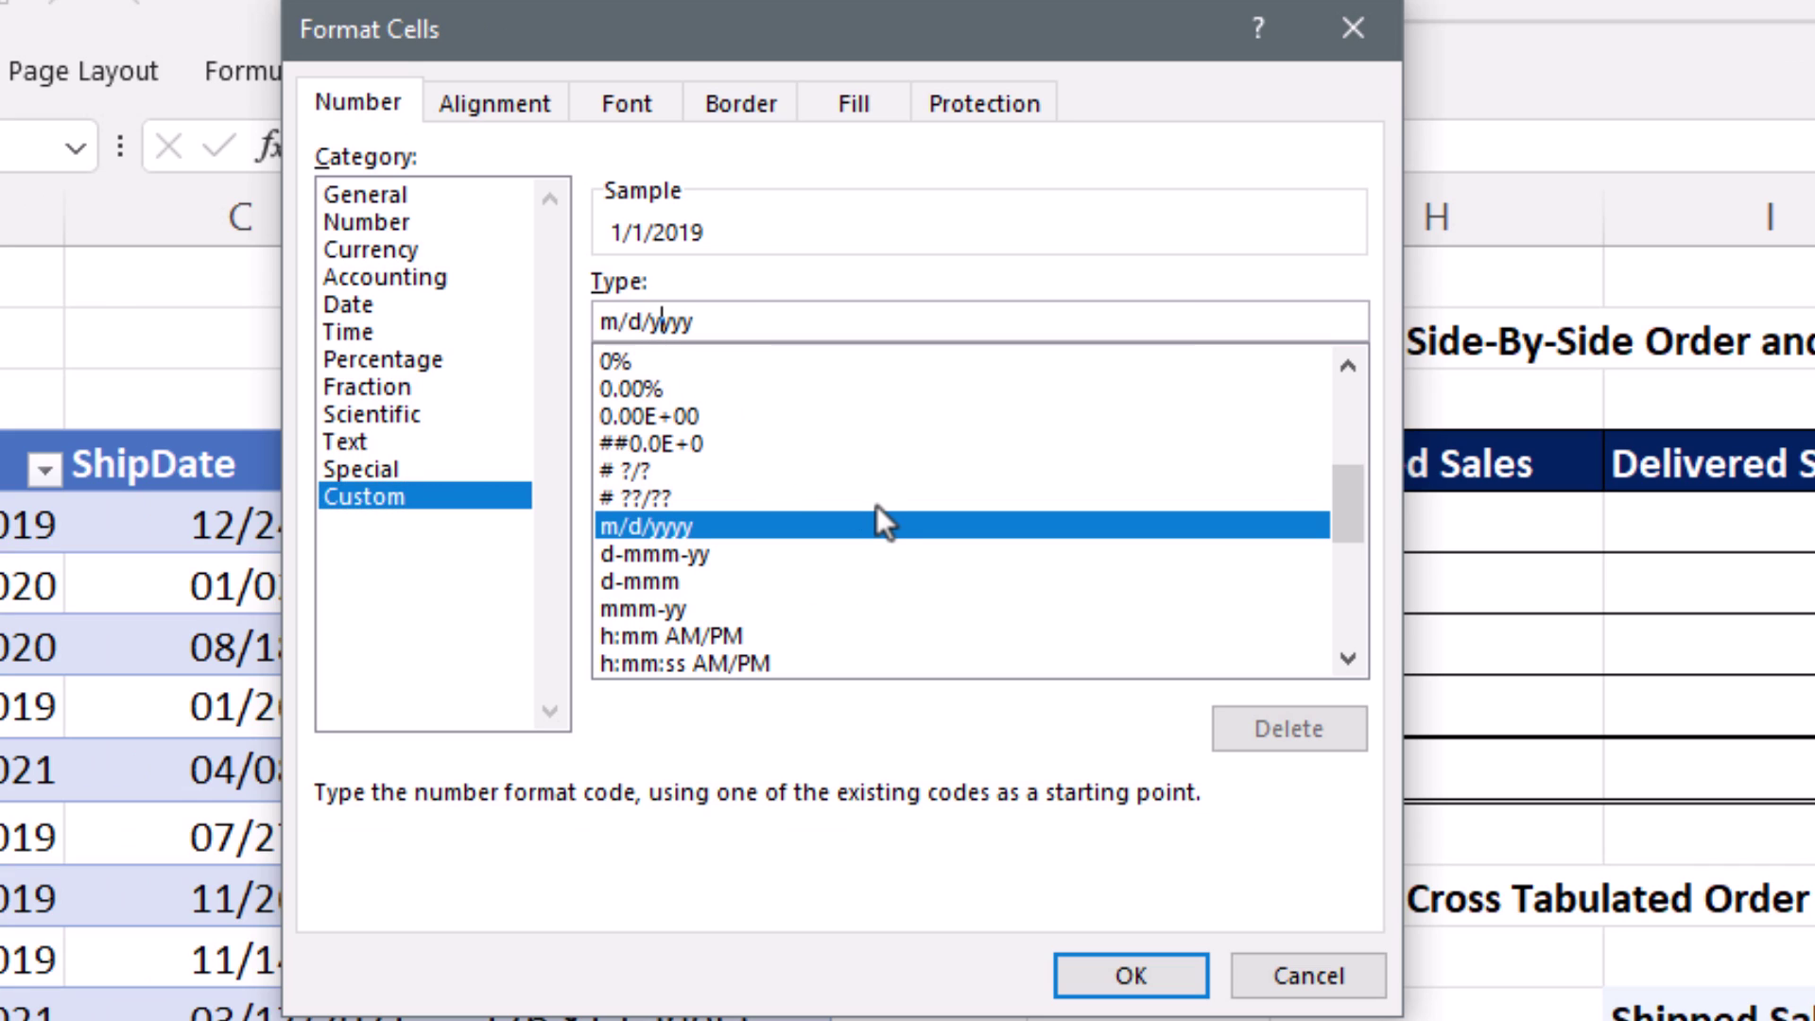
key("BackSpace")
key("BackSpace")
key("BackSpace")
key("BackSpace")
key("BackSpace")
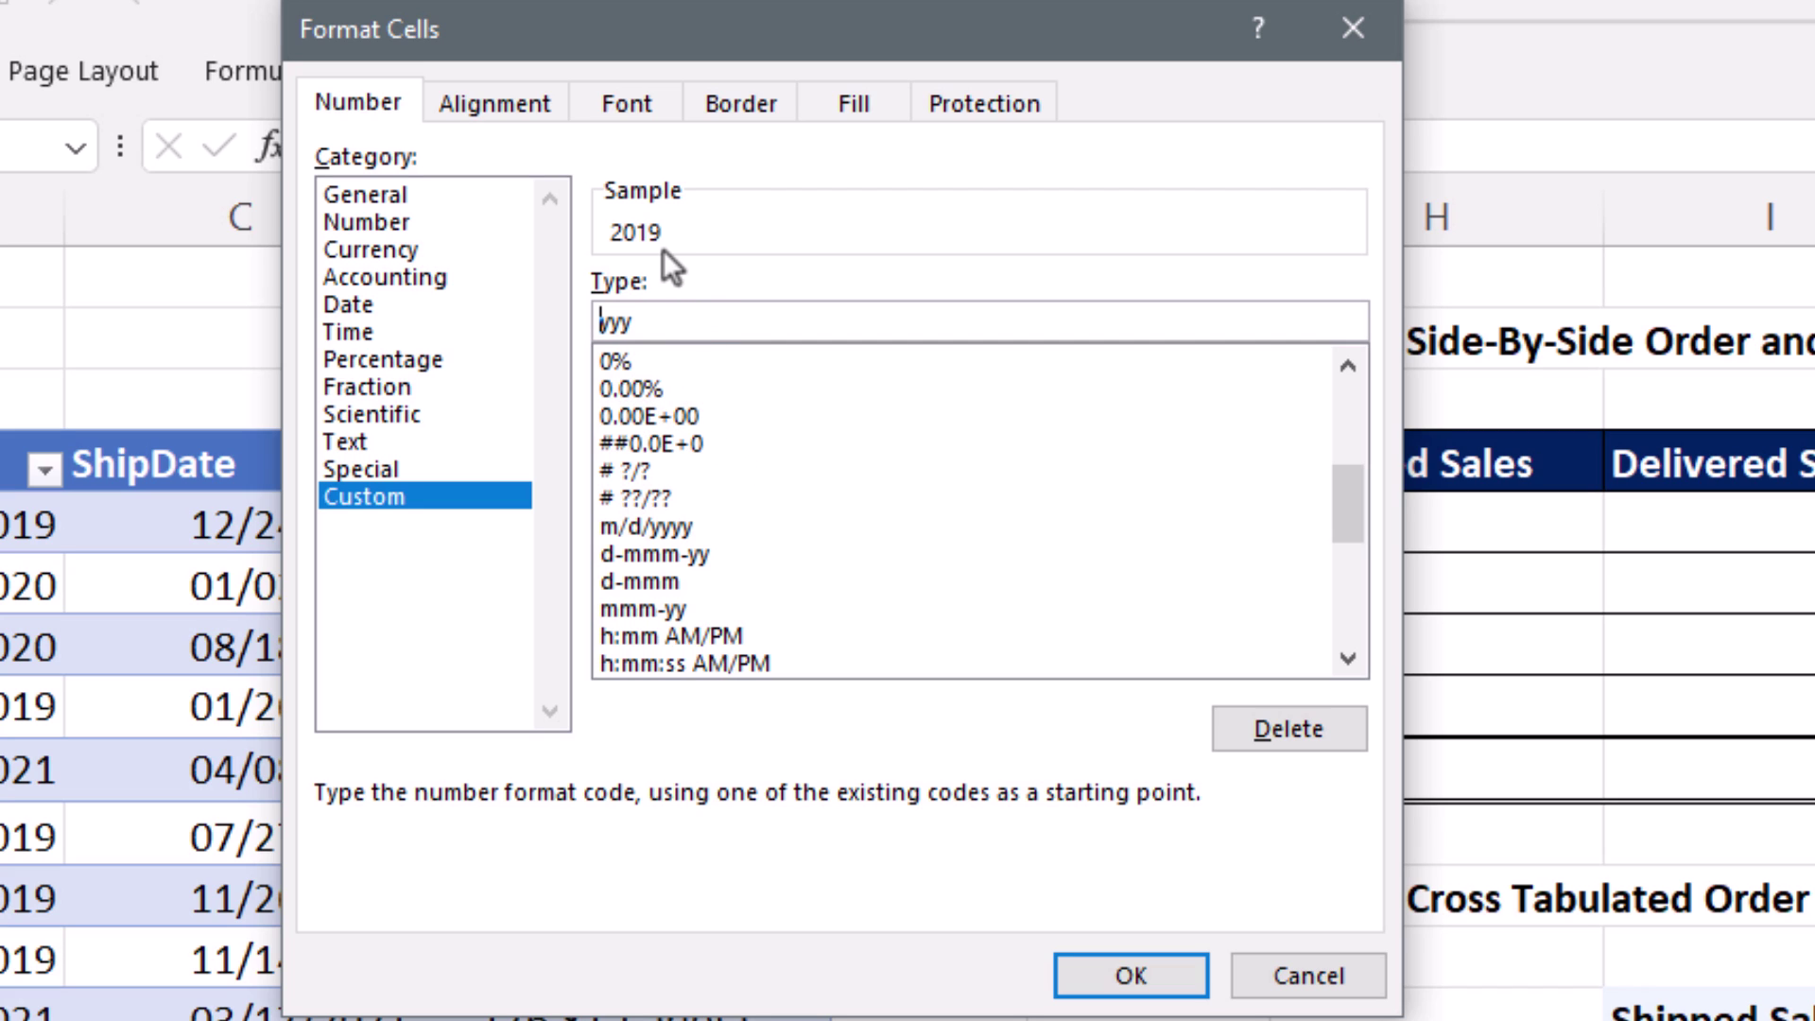
left_click(1127, 969)
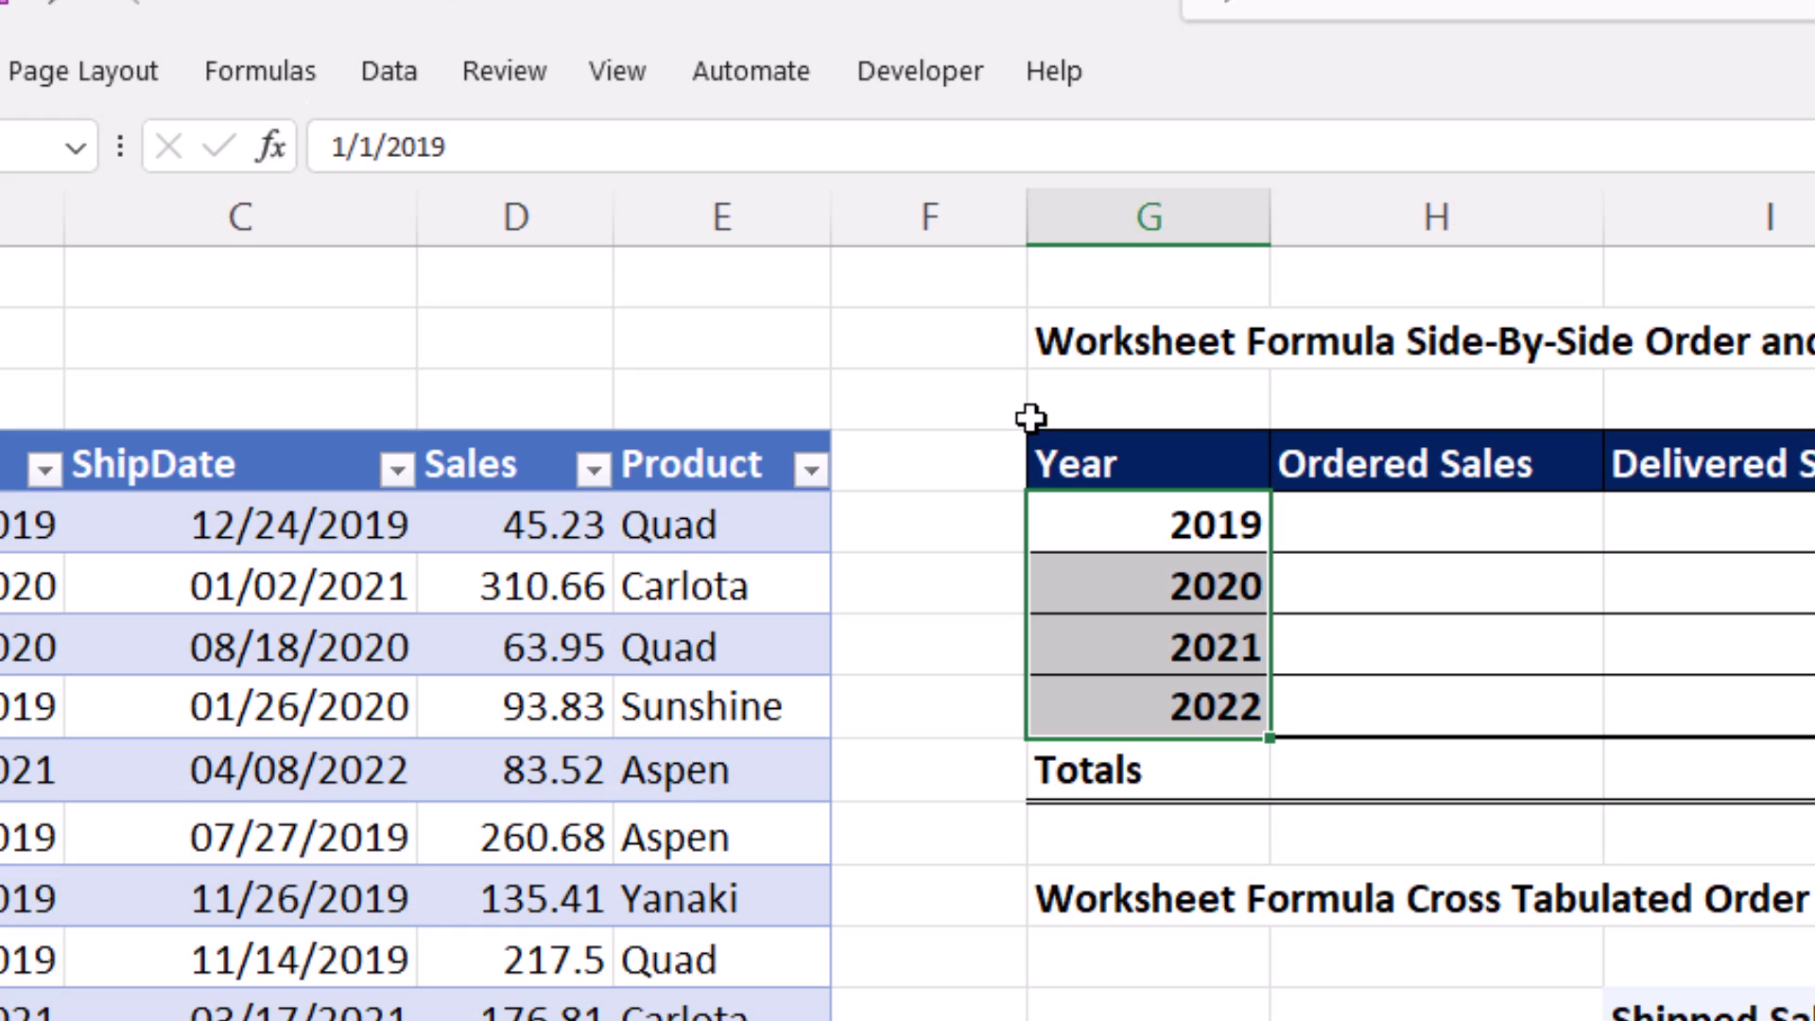
left_click(1222, 544)
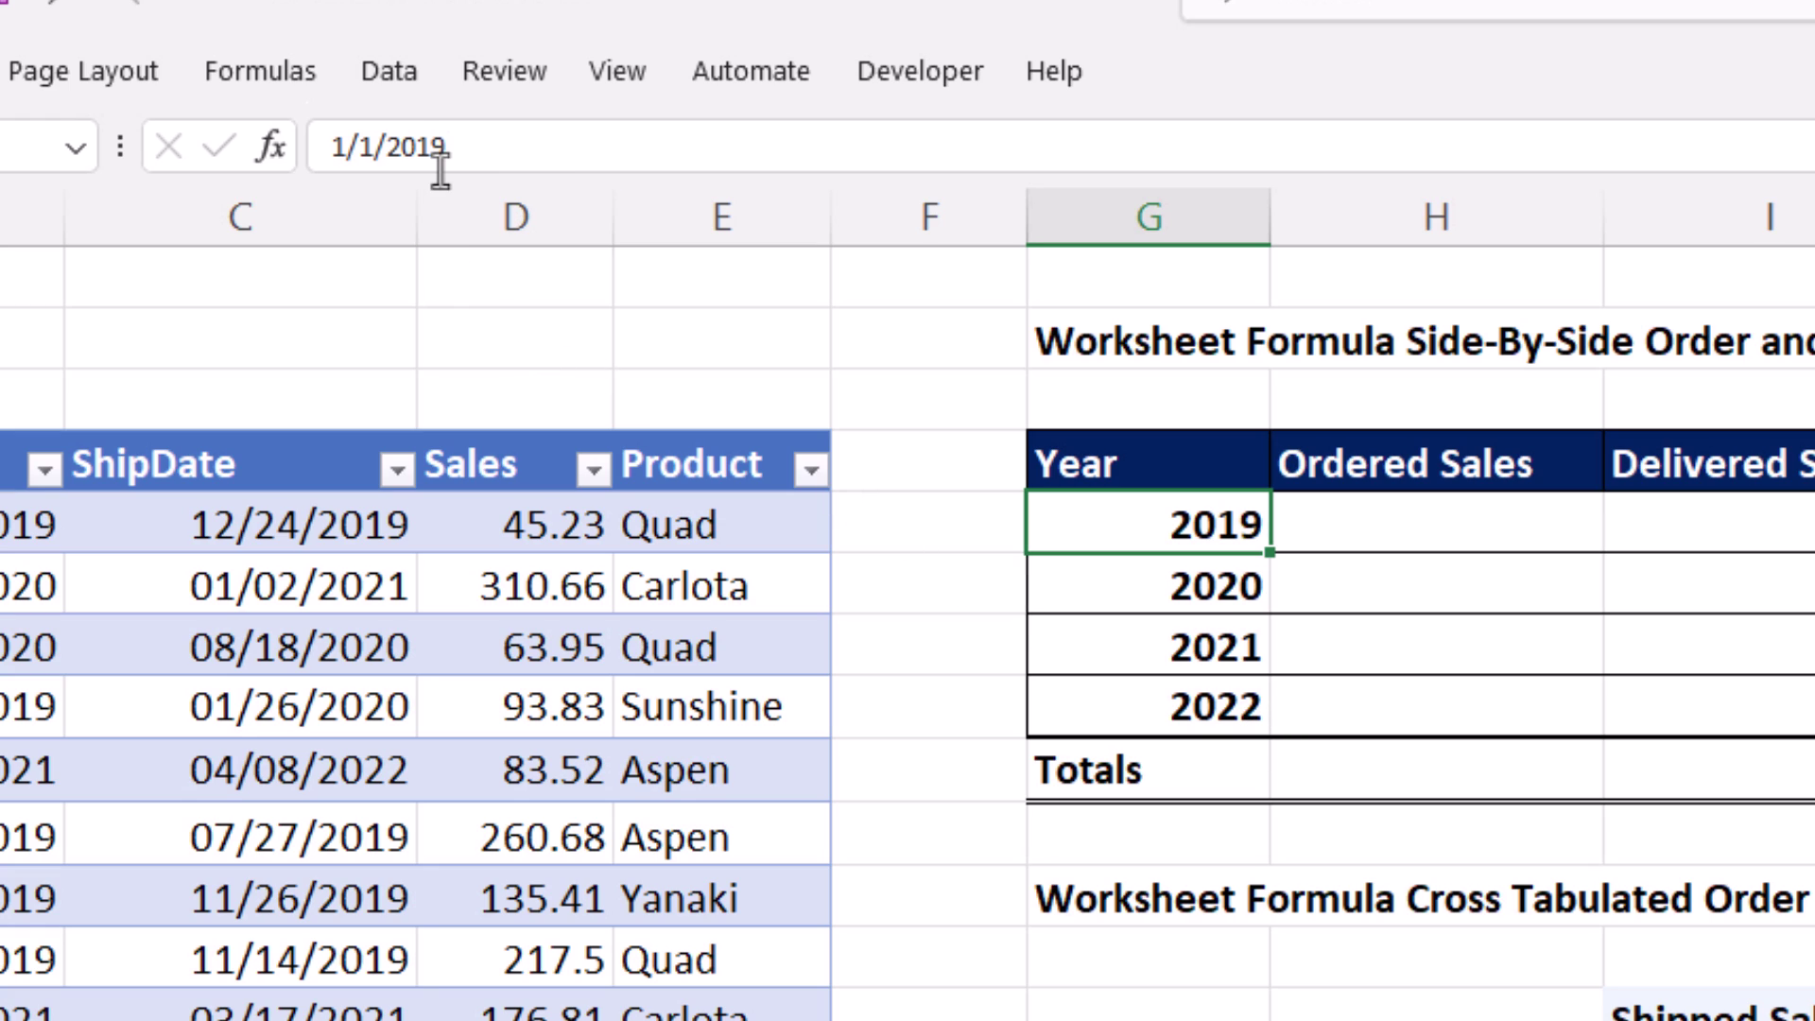
Step: Start a SUMIFS formula in H5 under Ordered Sales with the absolute sum range $D$5:$D$22
left_click(1383, 549)
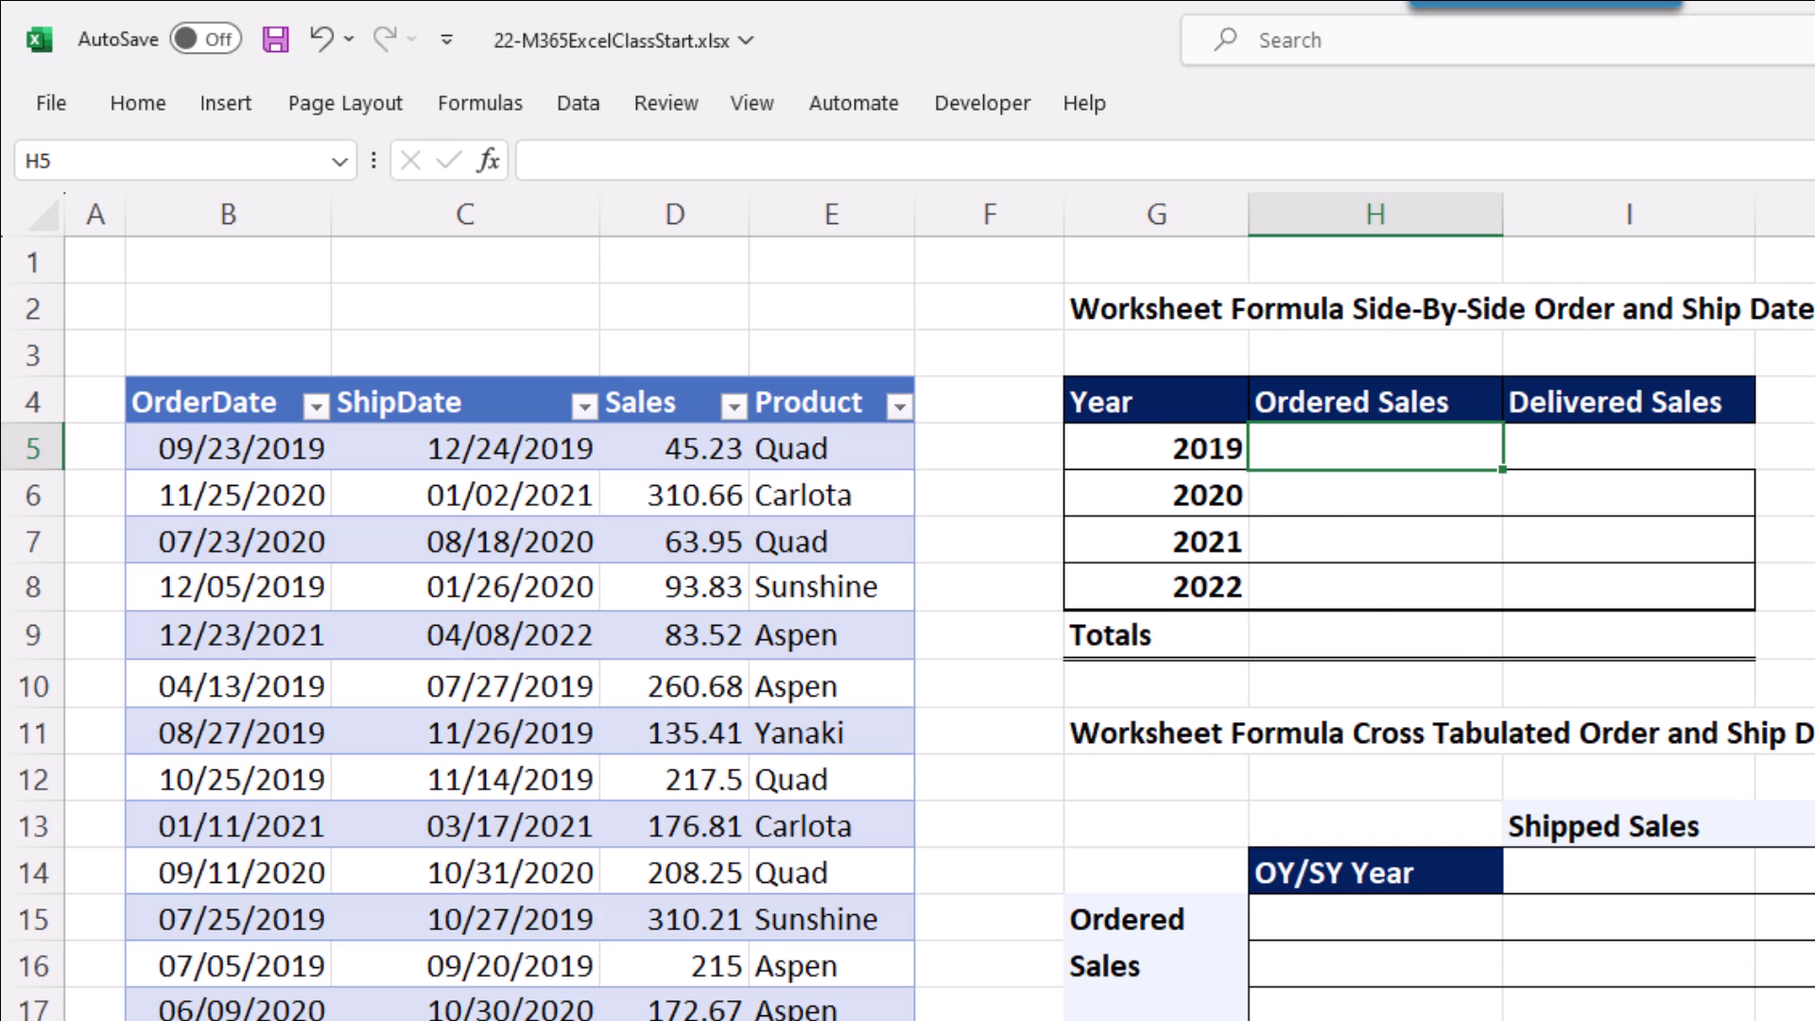
type("=sumifs")
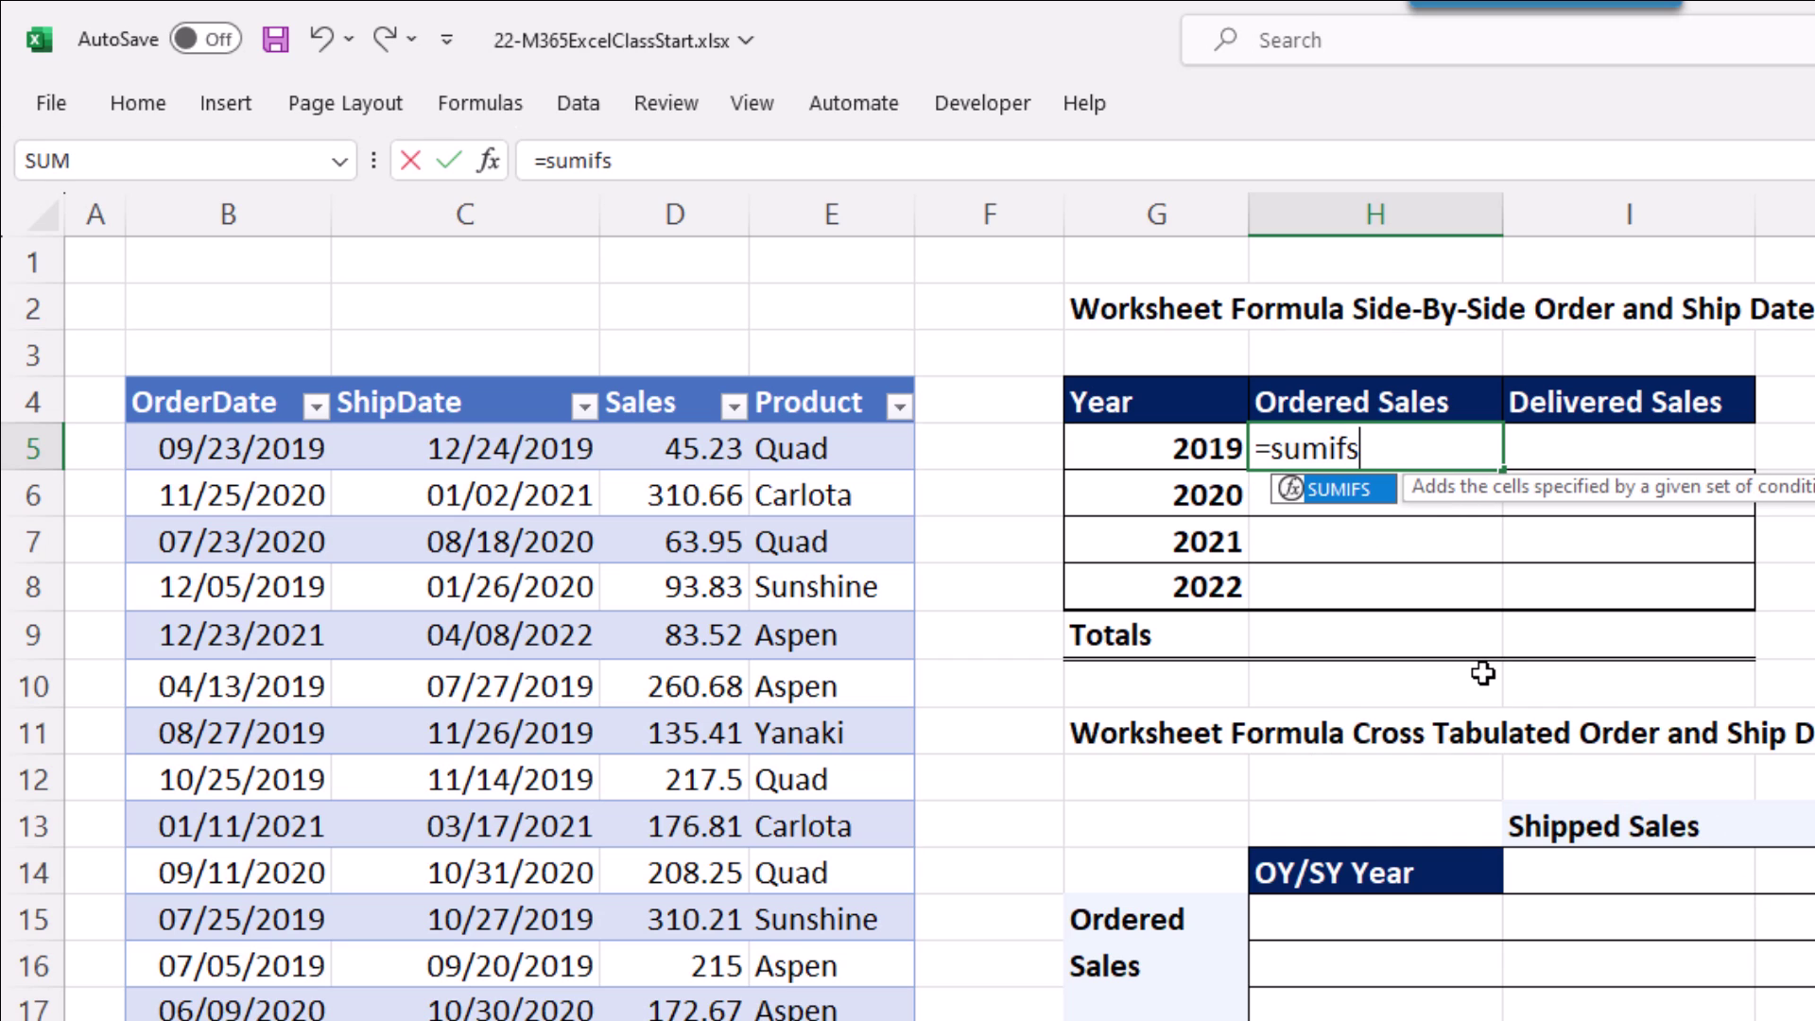
key("Tab")
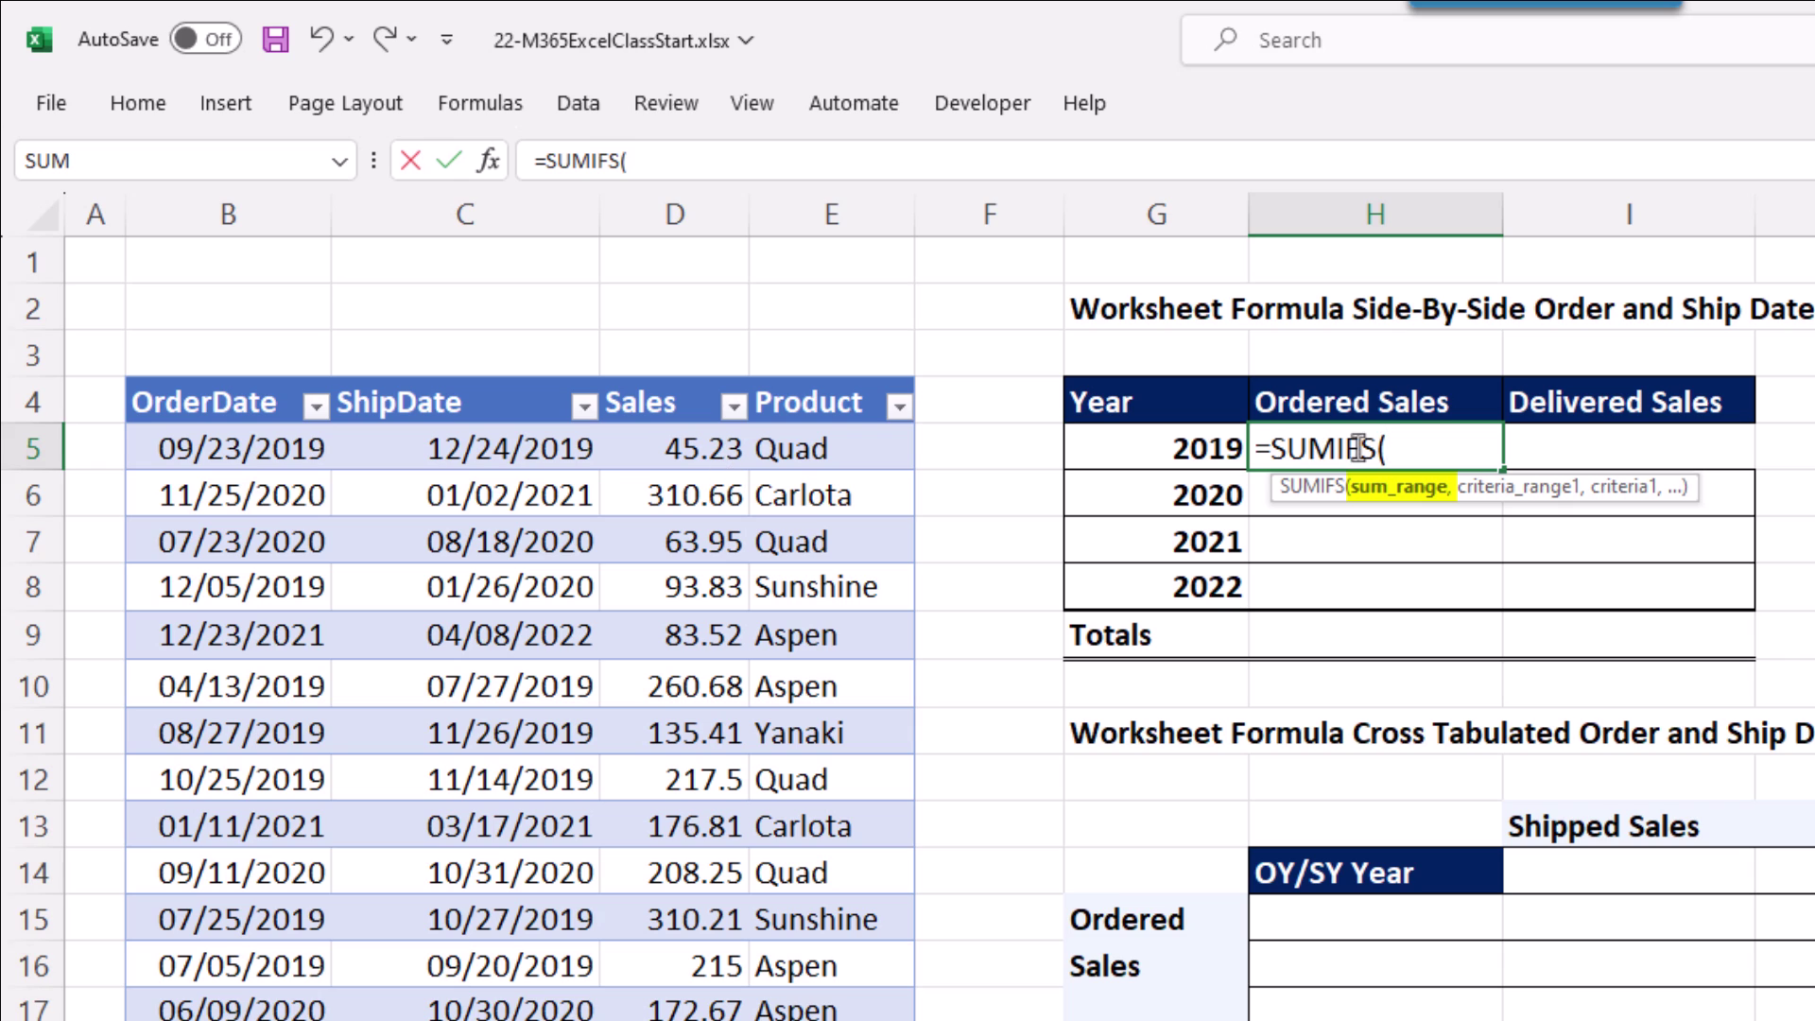
left_click_drag(669, 445, 660, 1019)
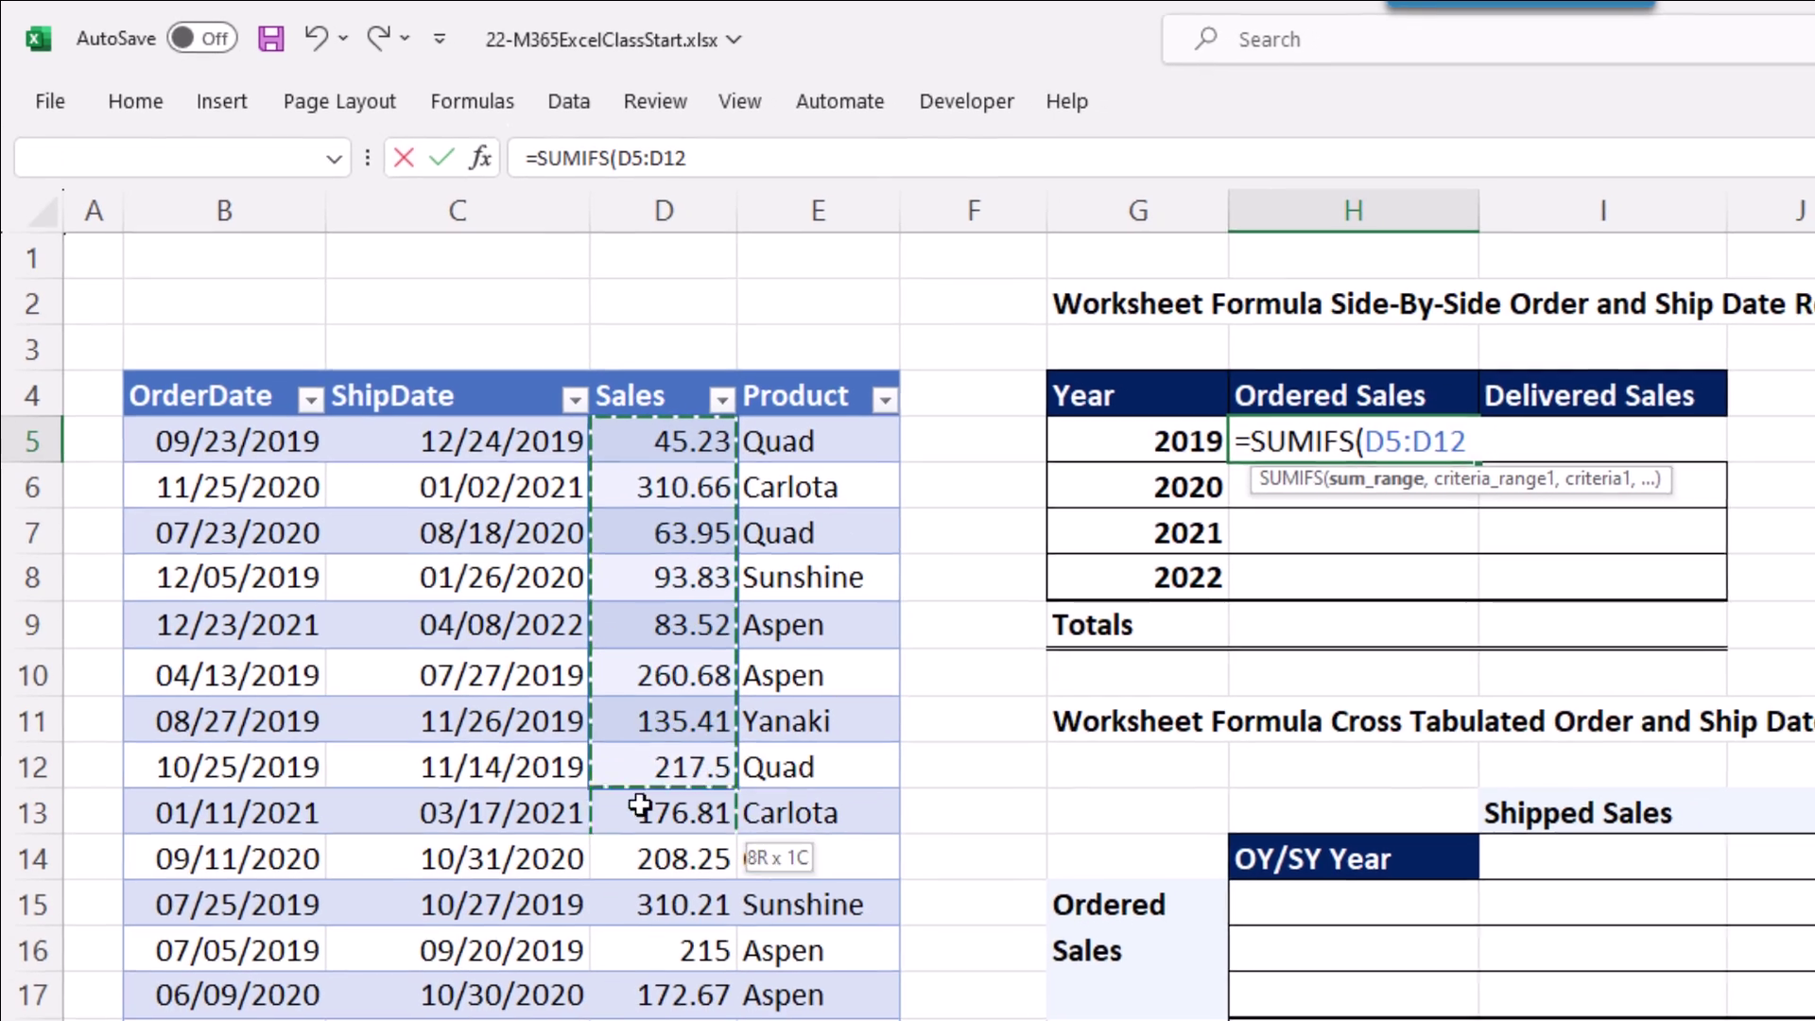
left_click_drag(535, 832, 537, 1020)
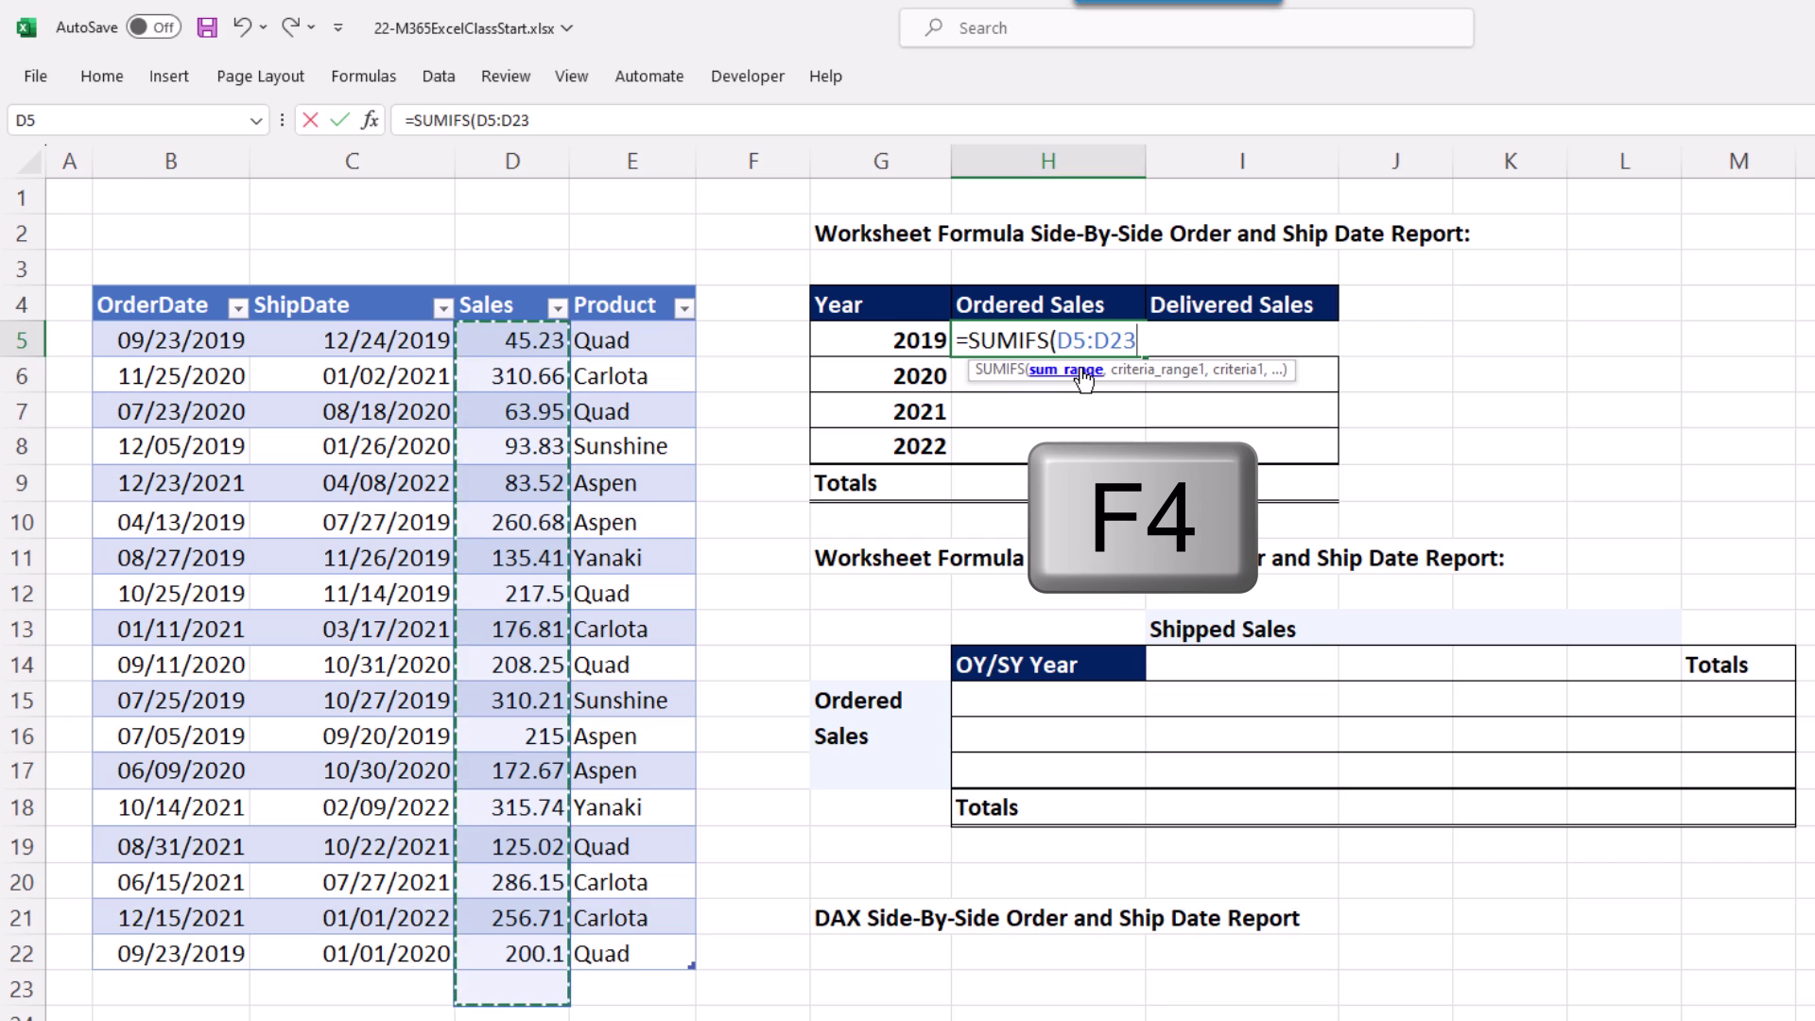
key("F4")
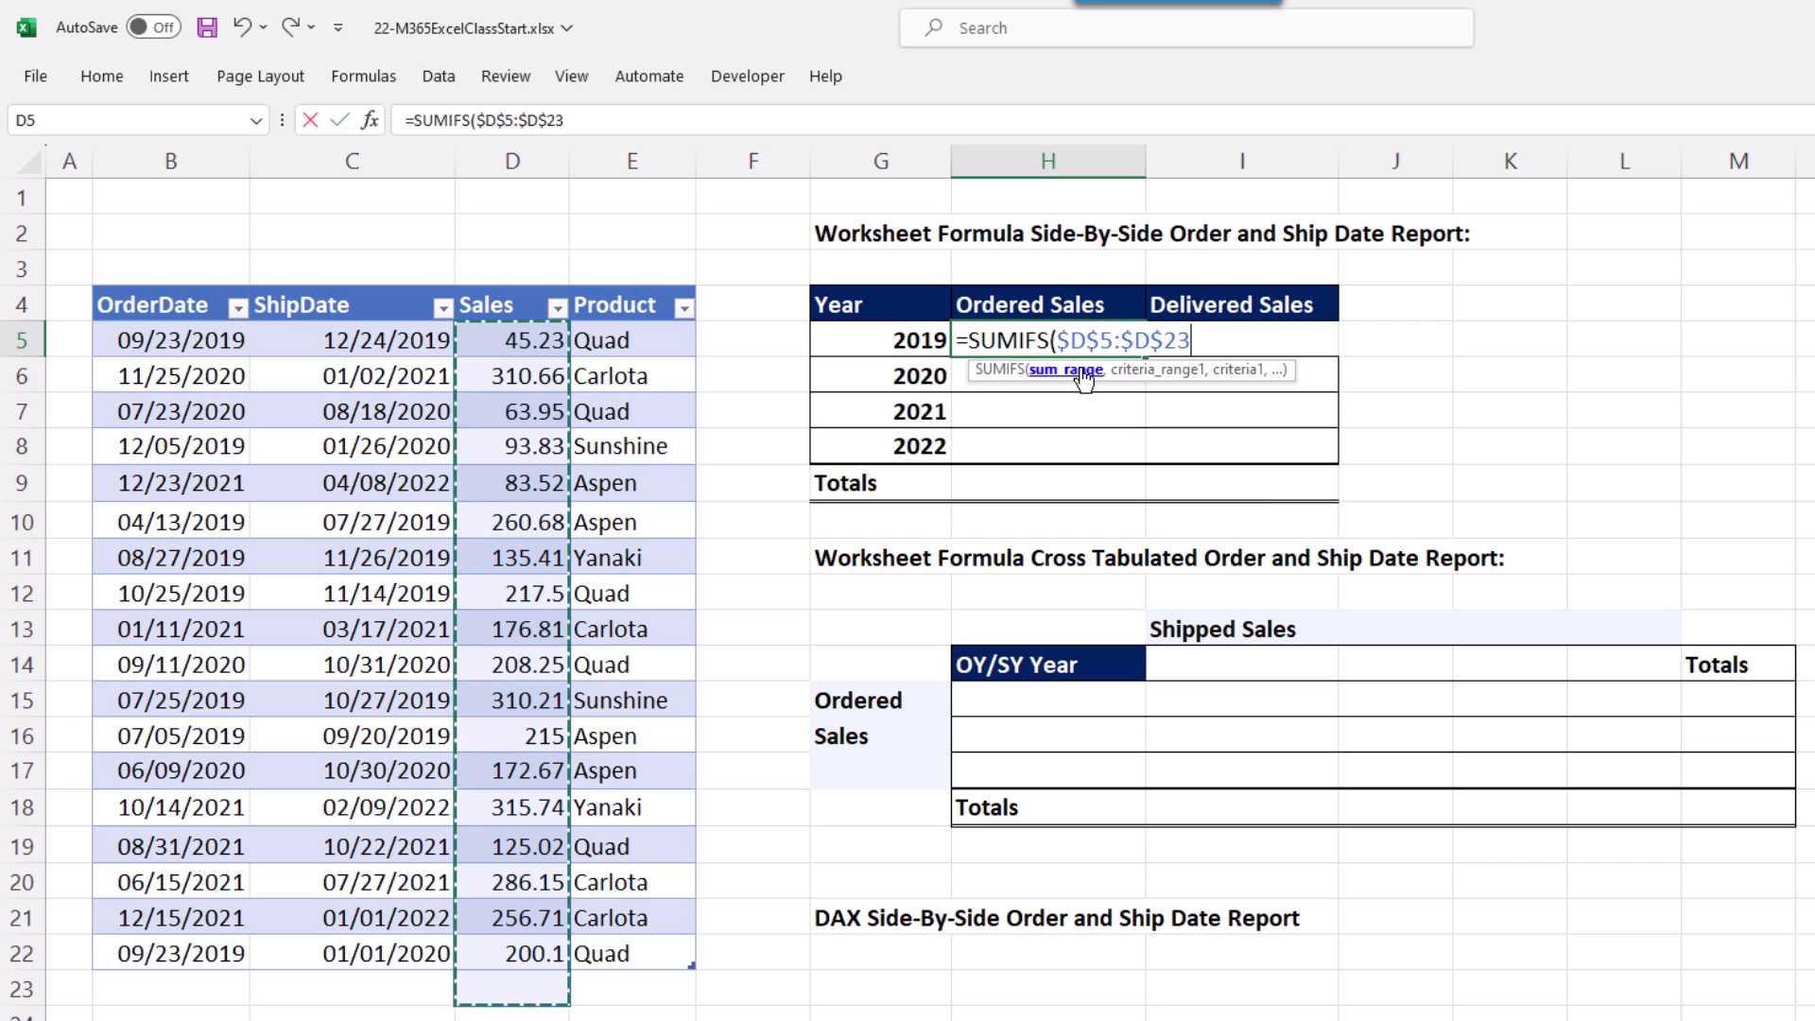
key("BackSpace")
type("2")
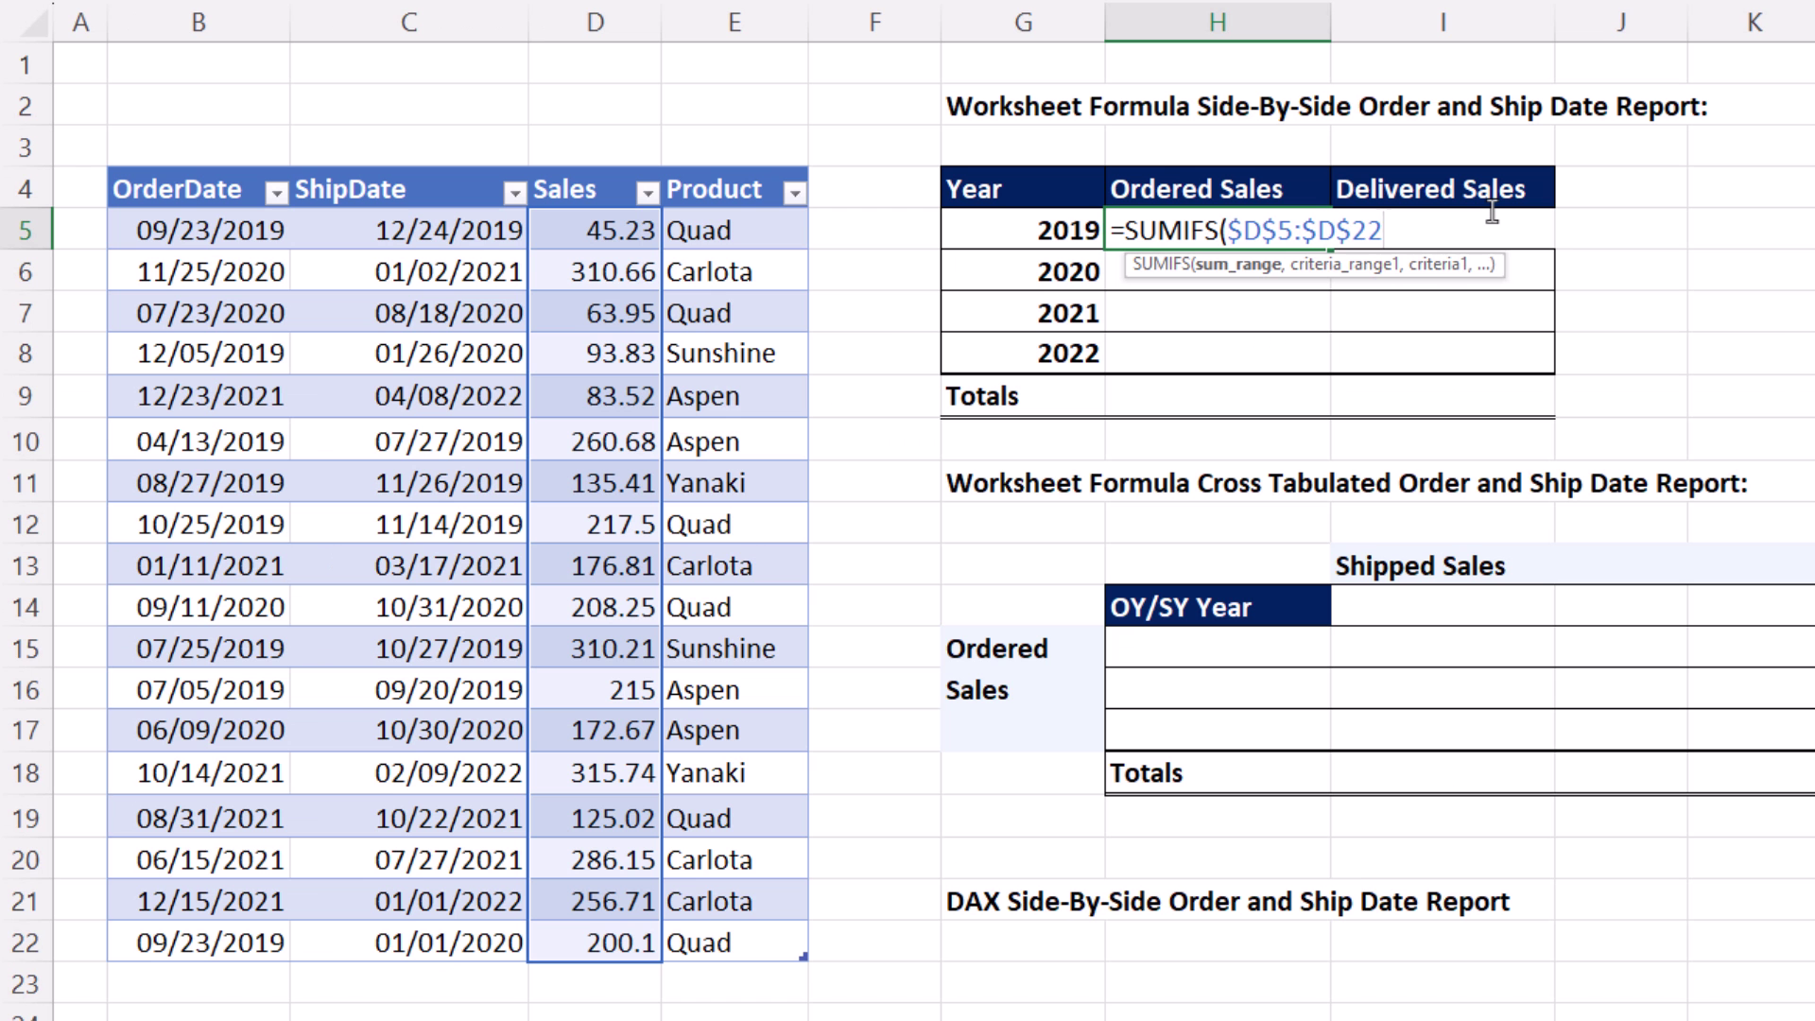
Step: Add the first SUMIFS condition, with criteria range fSales[OrderDate] and criterion ">="&$G5:$G8, locking only the column references
type(",")
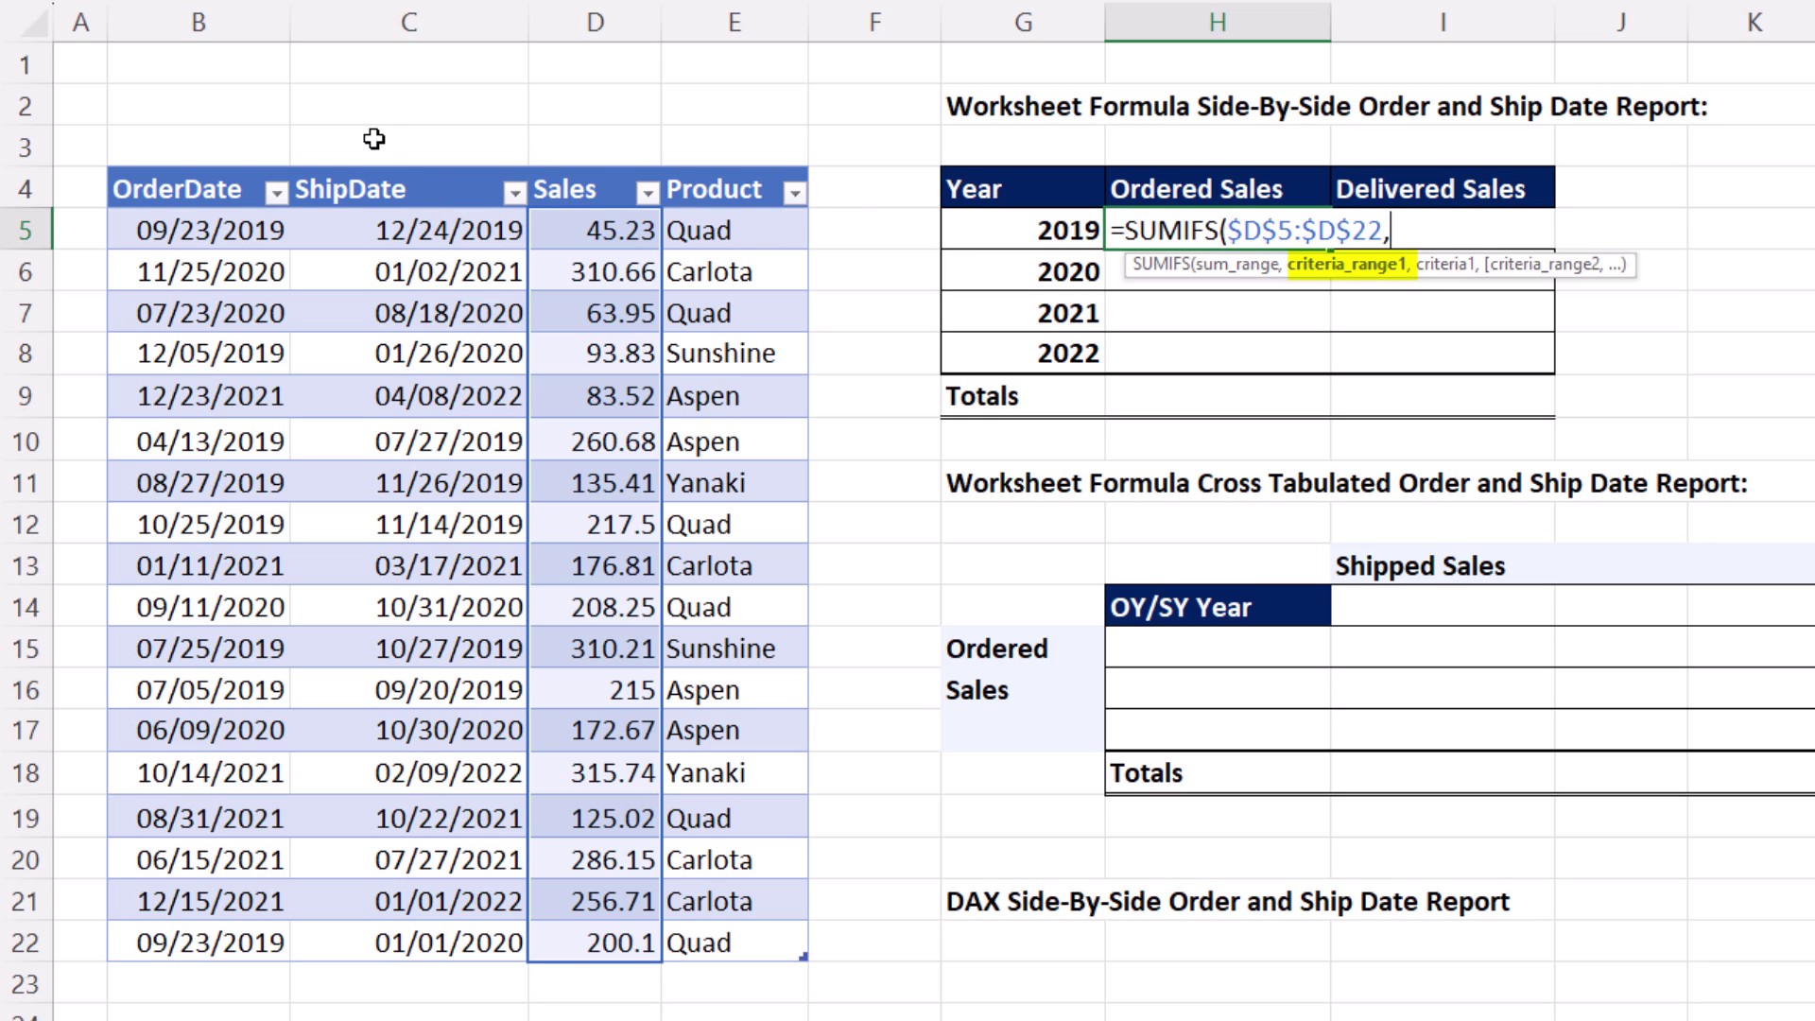
left_click(193, 170)
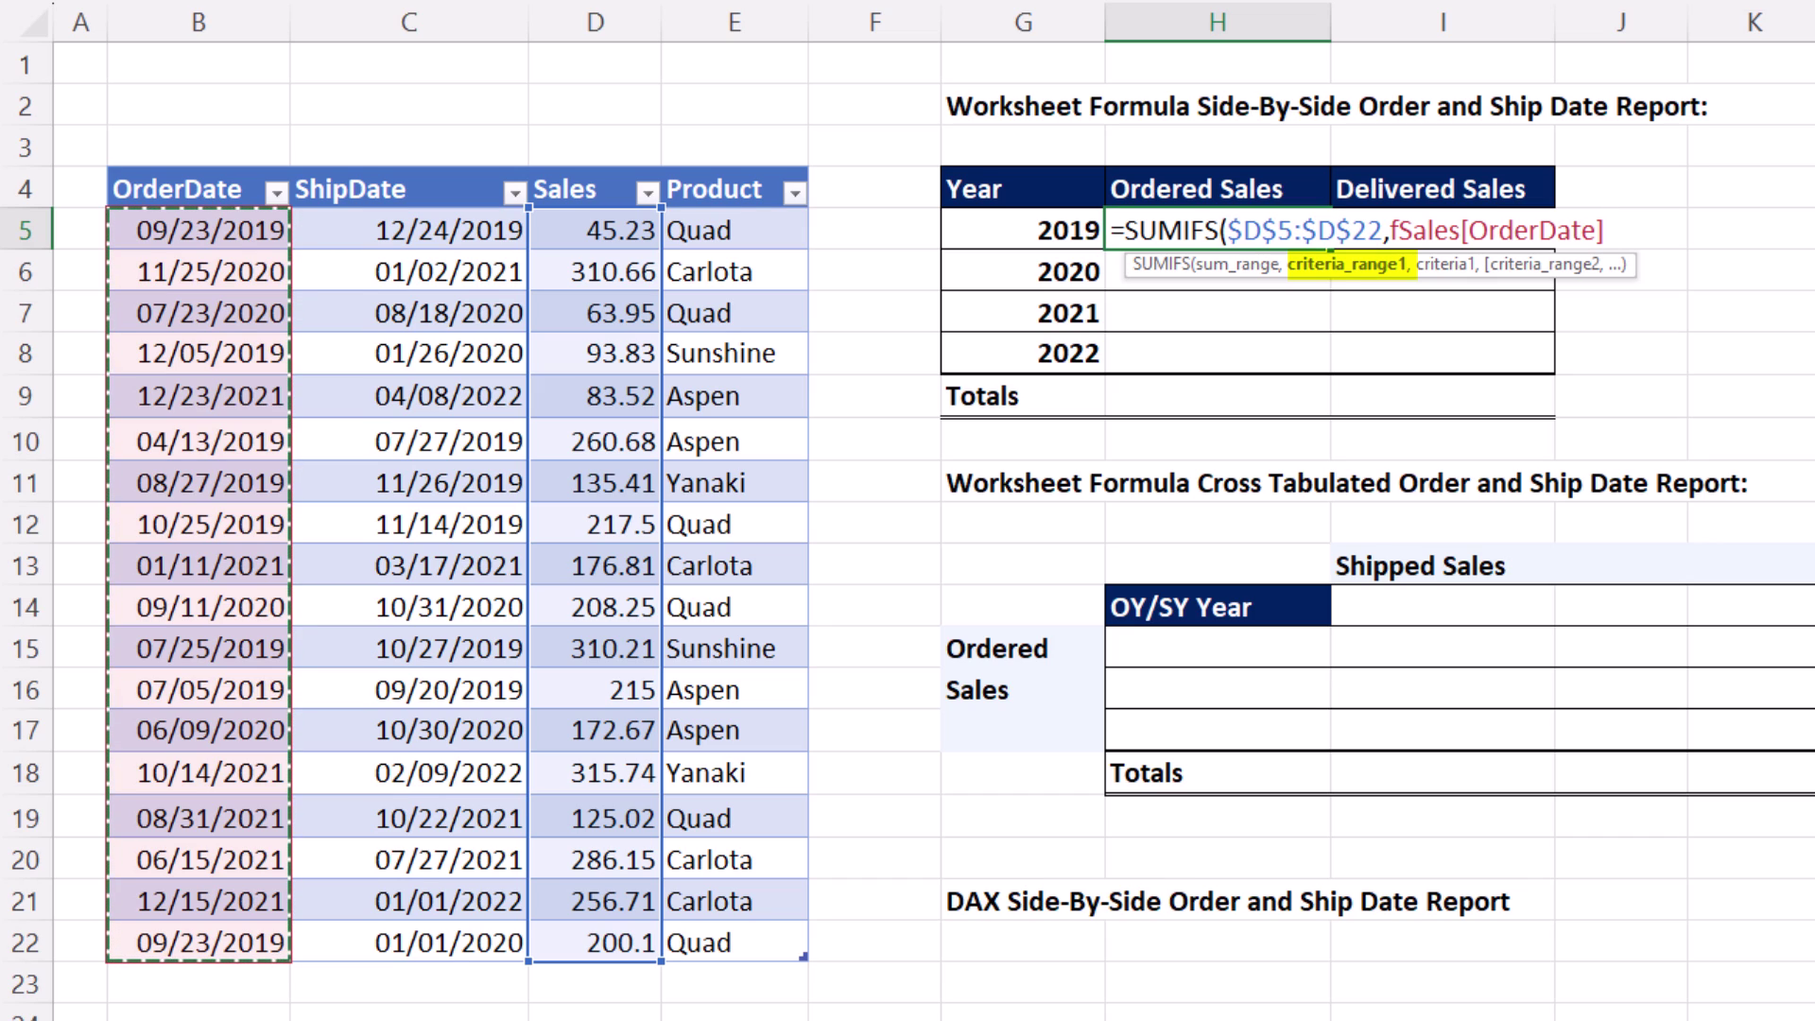
type(",\">")
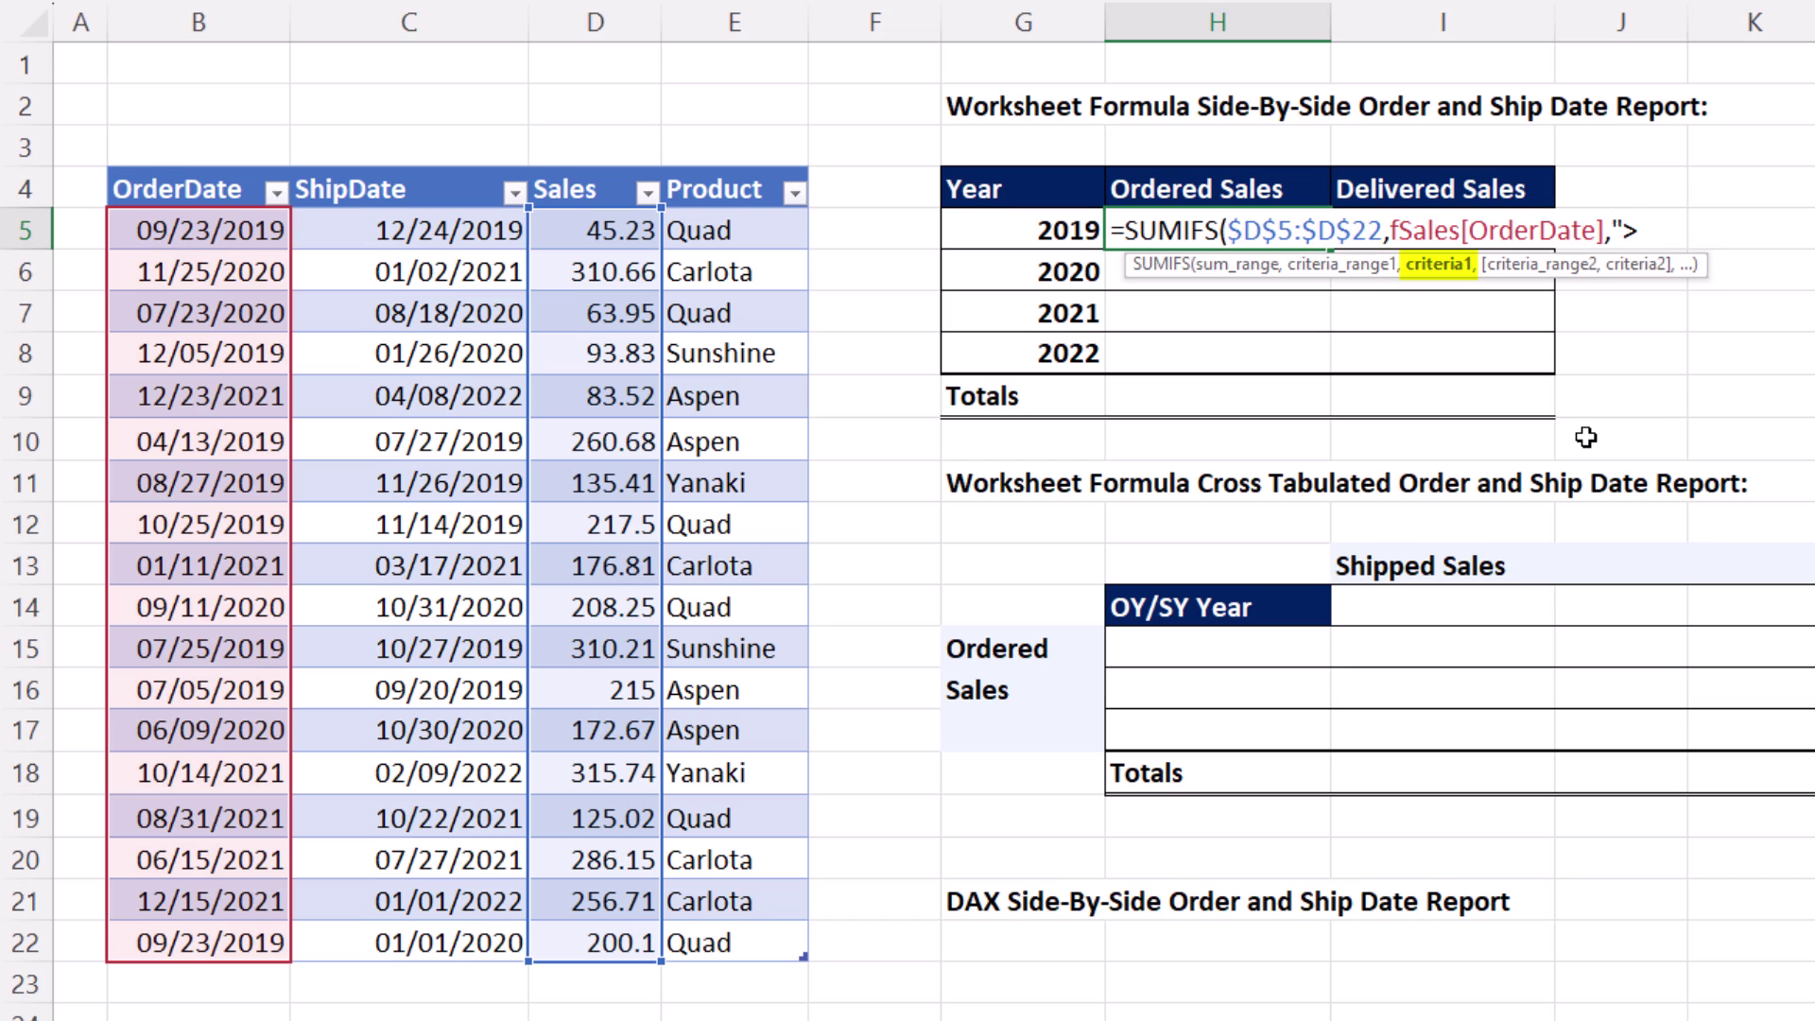
type("=\"&")
left_click_drag(1041, 232, 1059, 364)
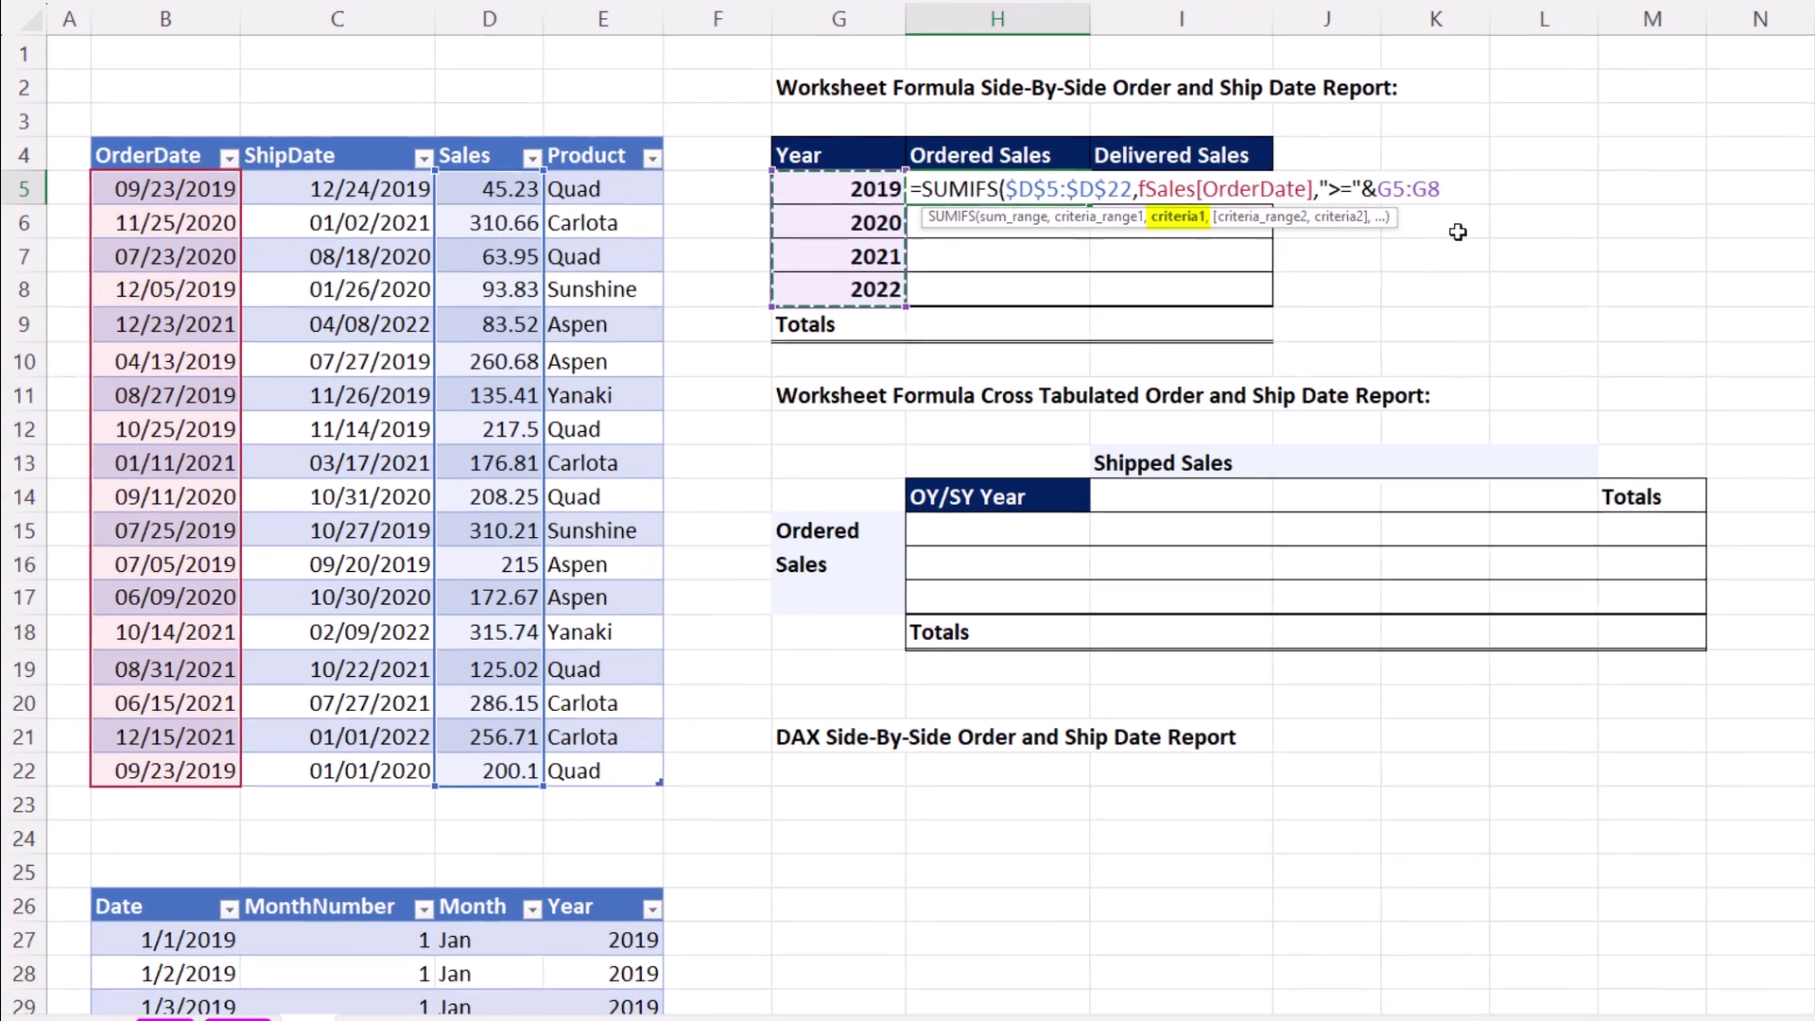
key("F4")
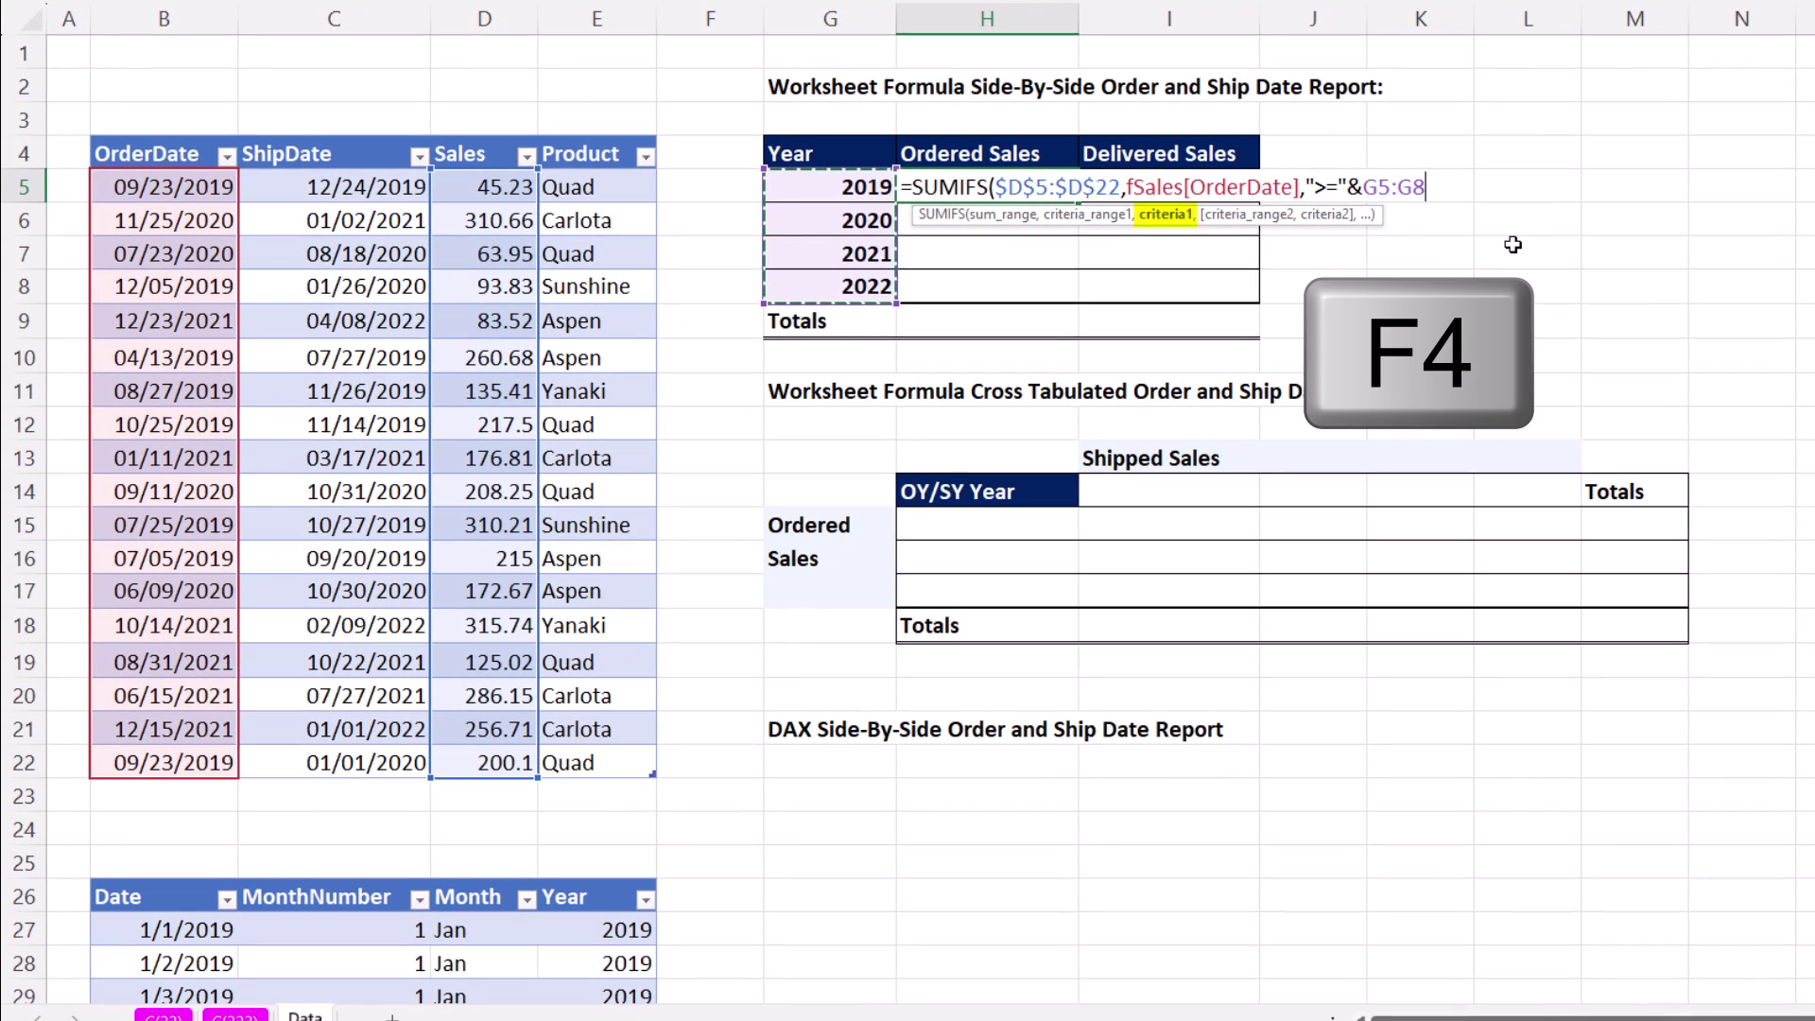
key("F4")
key("F4")
Step: Add the second SUMIFS criteria range fSales[OrderDate] and start its criterion with "<="&EOMONTH(
type(",")
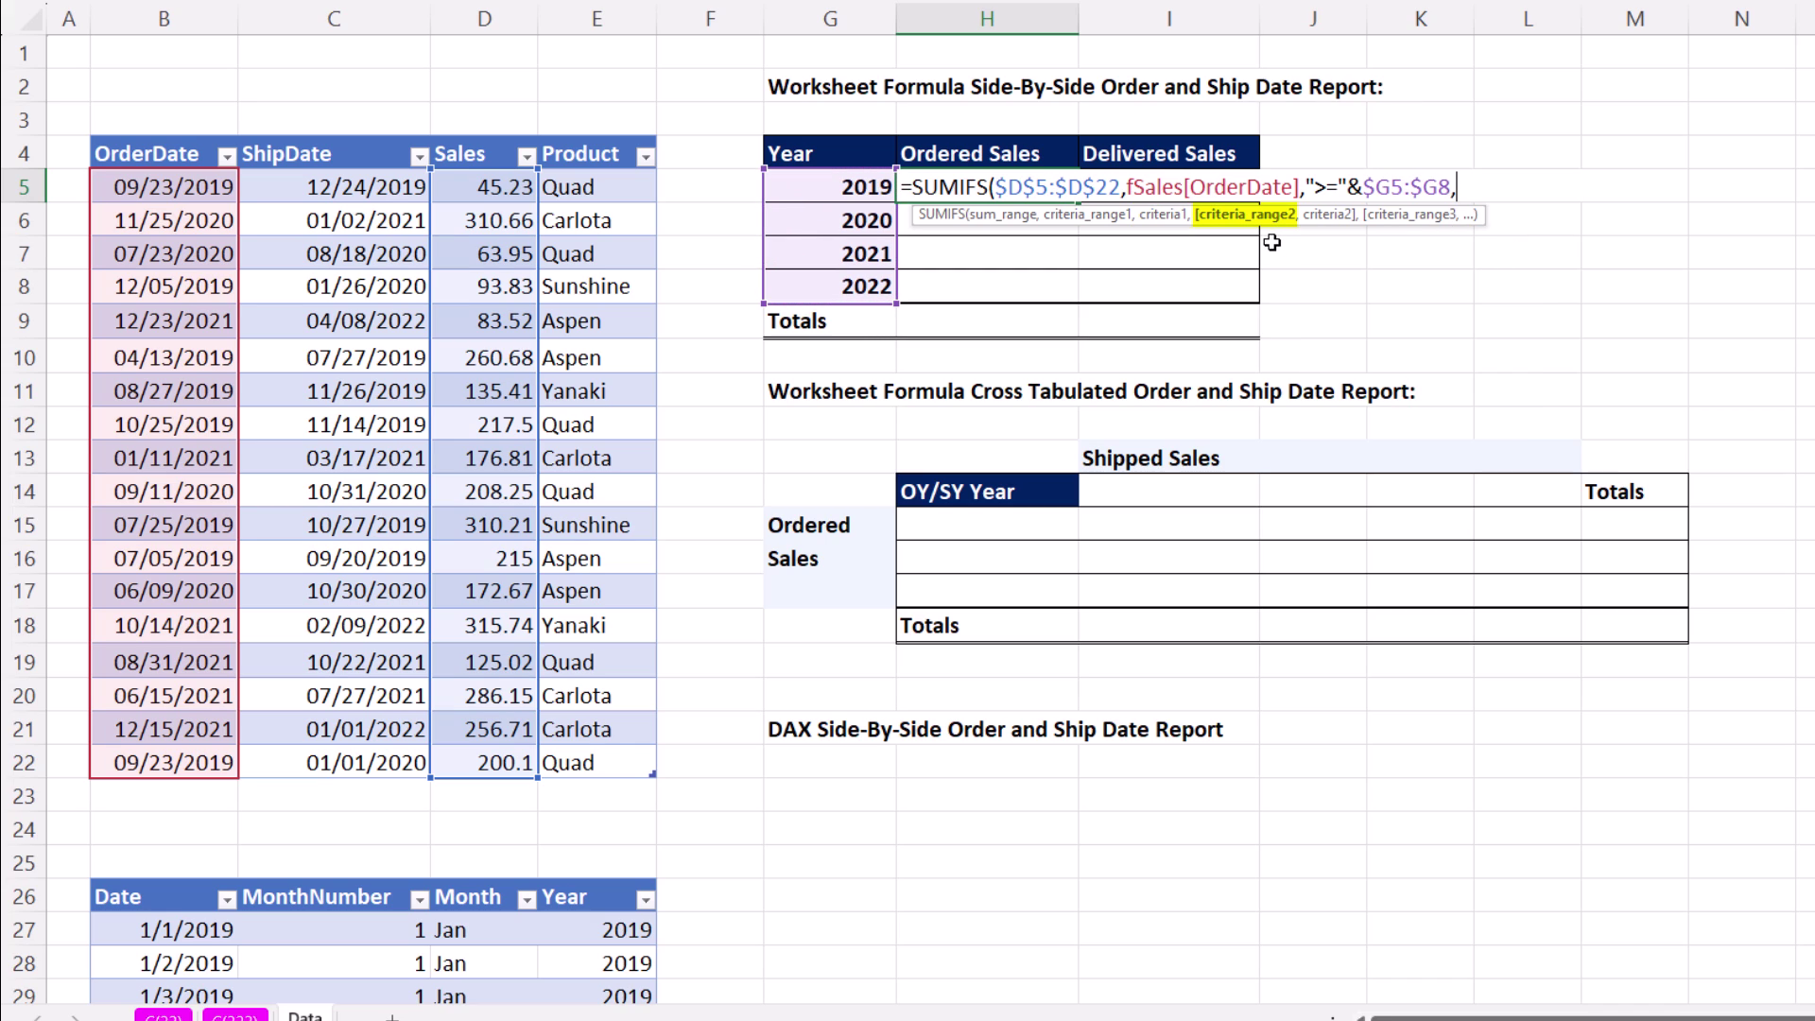
left_click(164, 133)
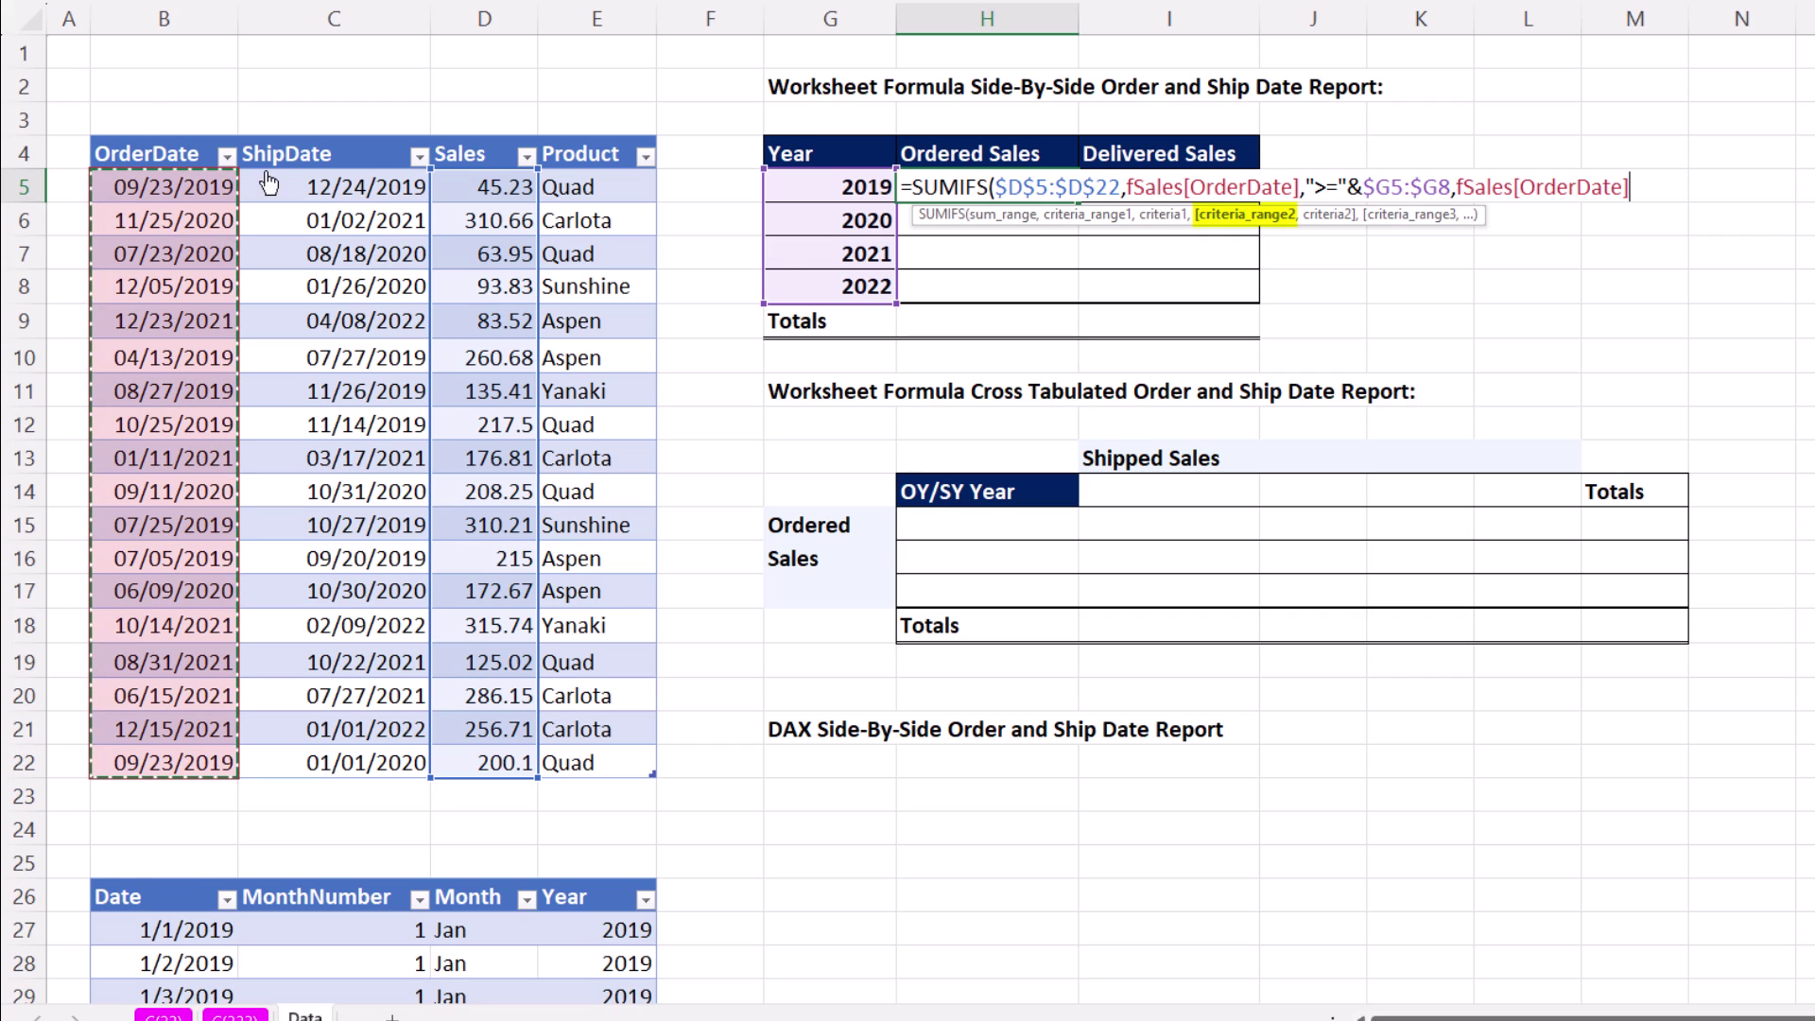
type(",\"<")
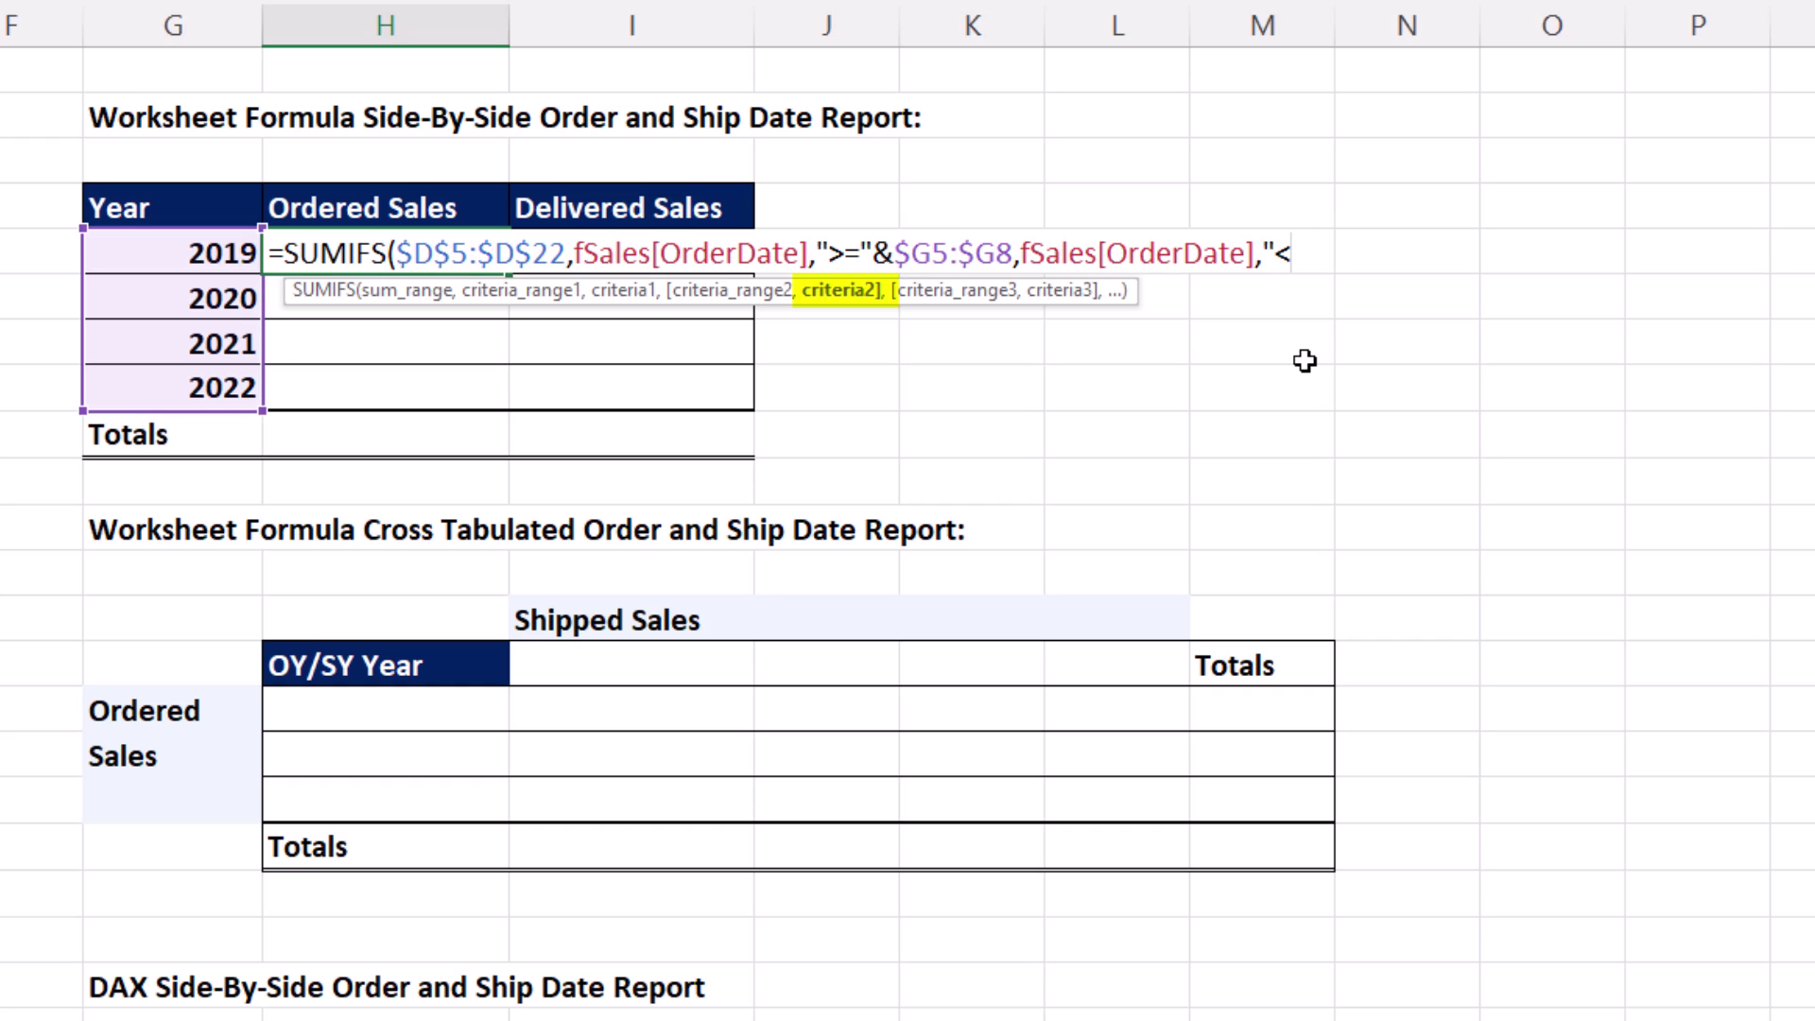
type("=\"&eo")
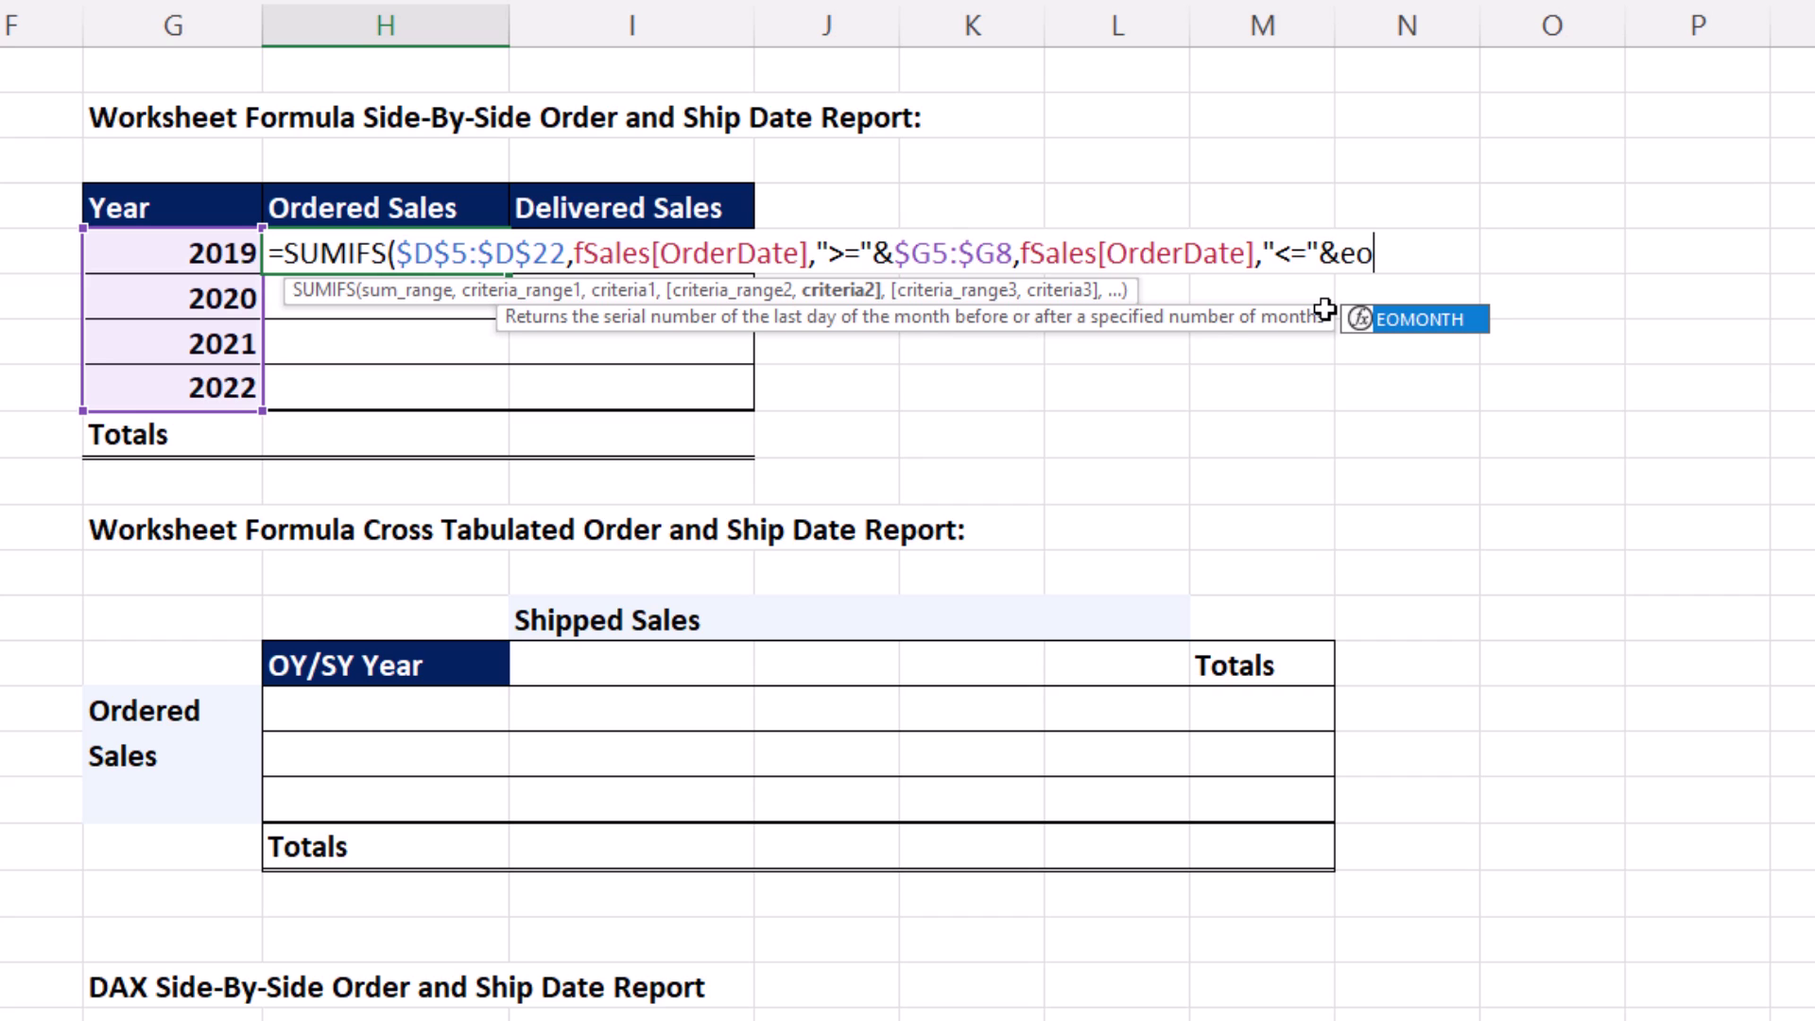
key("Tab")
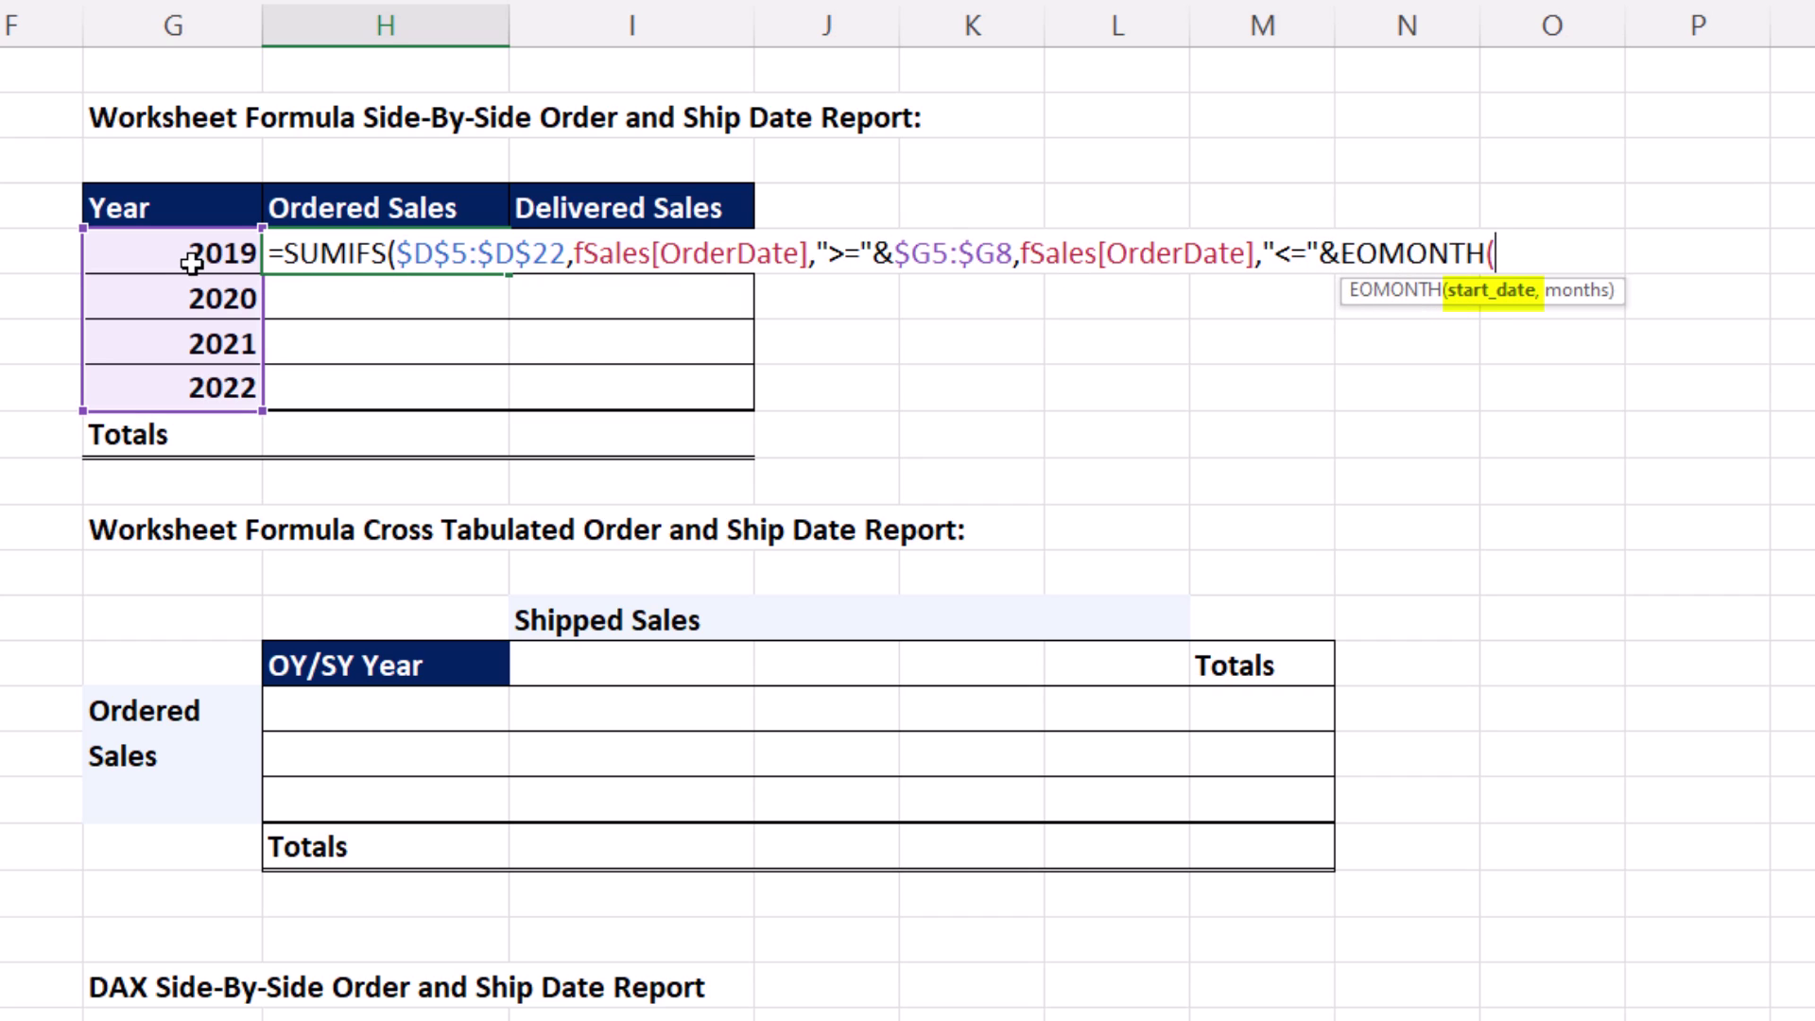
Step: Set the EOMONTH start date to --$G5:$G8, locking only the column references and adding a double negative before the range
left_click_drag(192, 263, 180, 391)
key("F4")
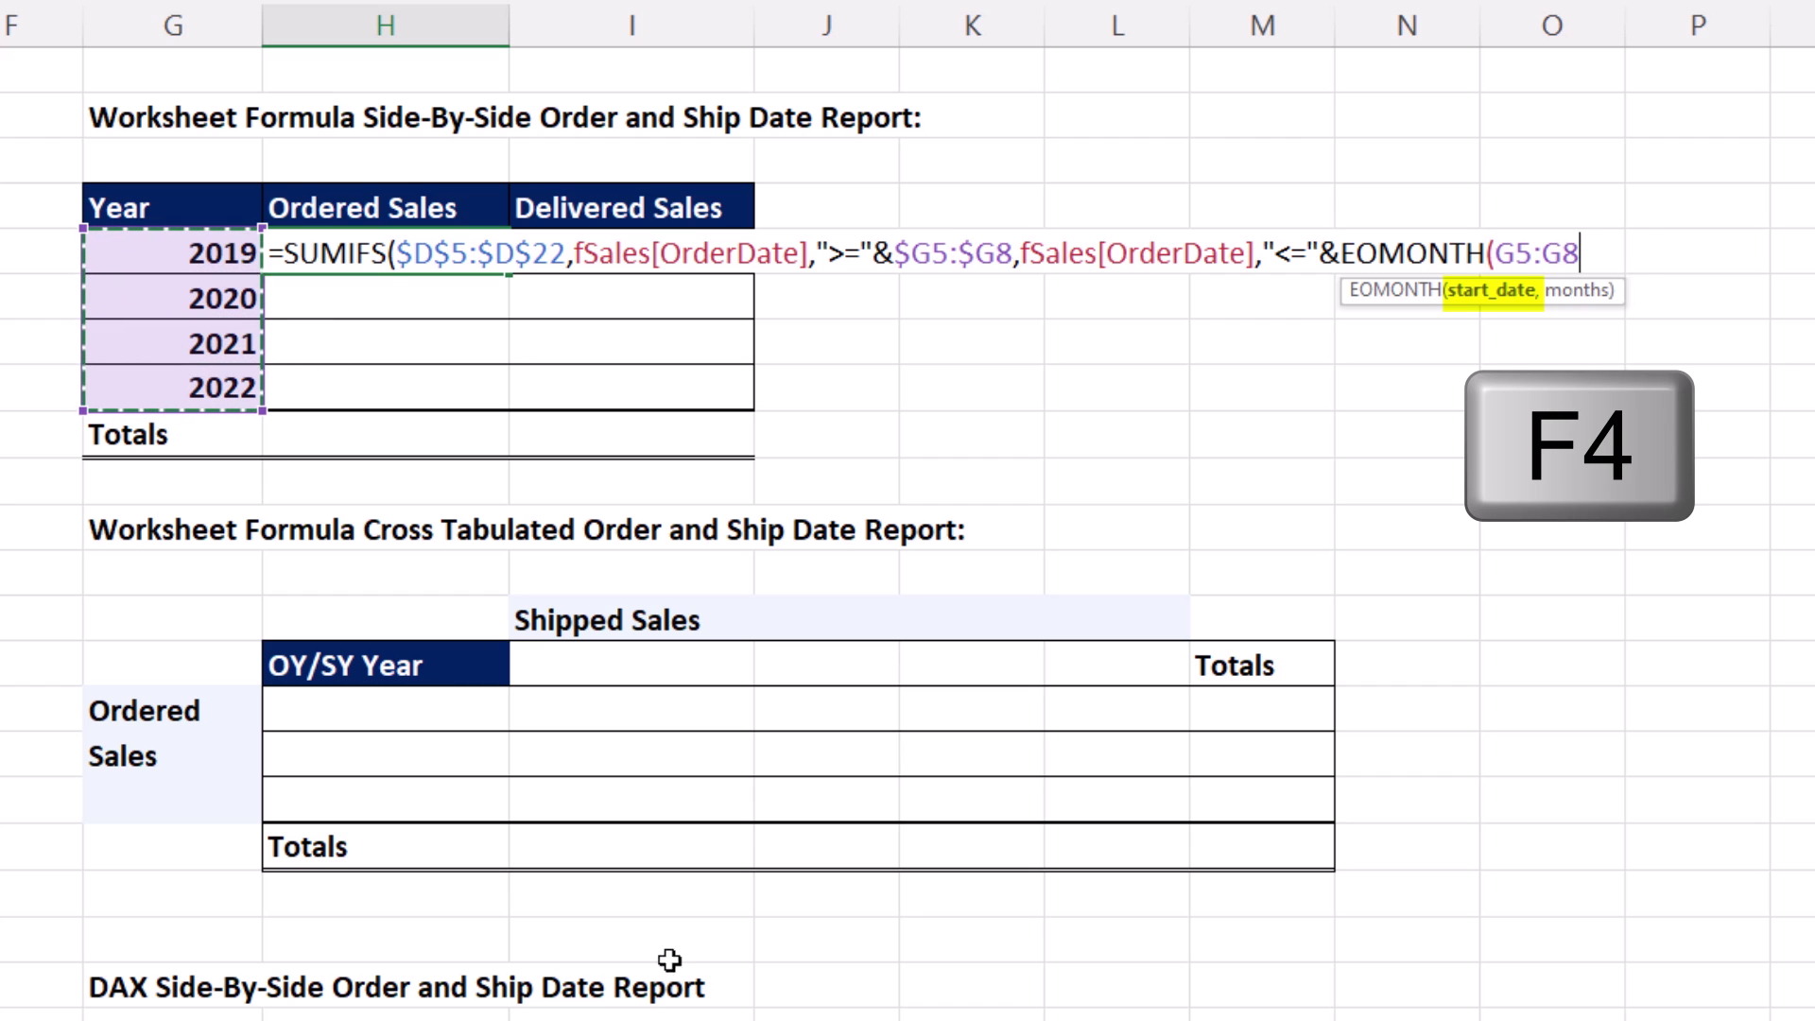
key("F4")
key("F4")
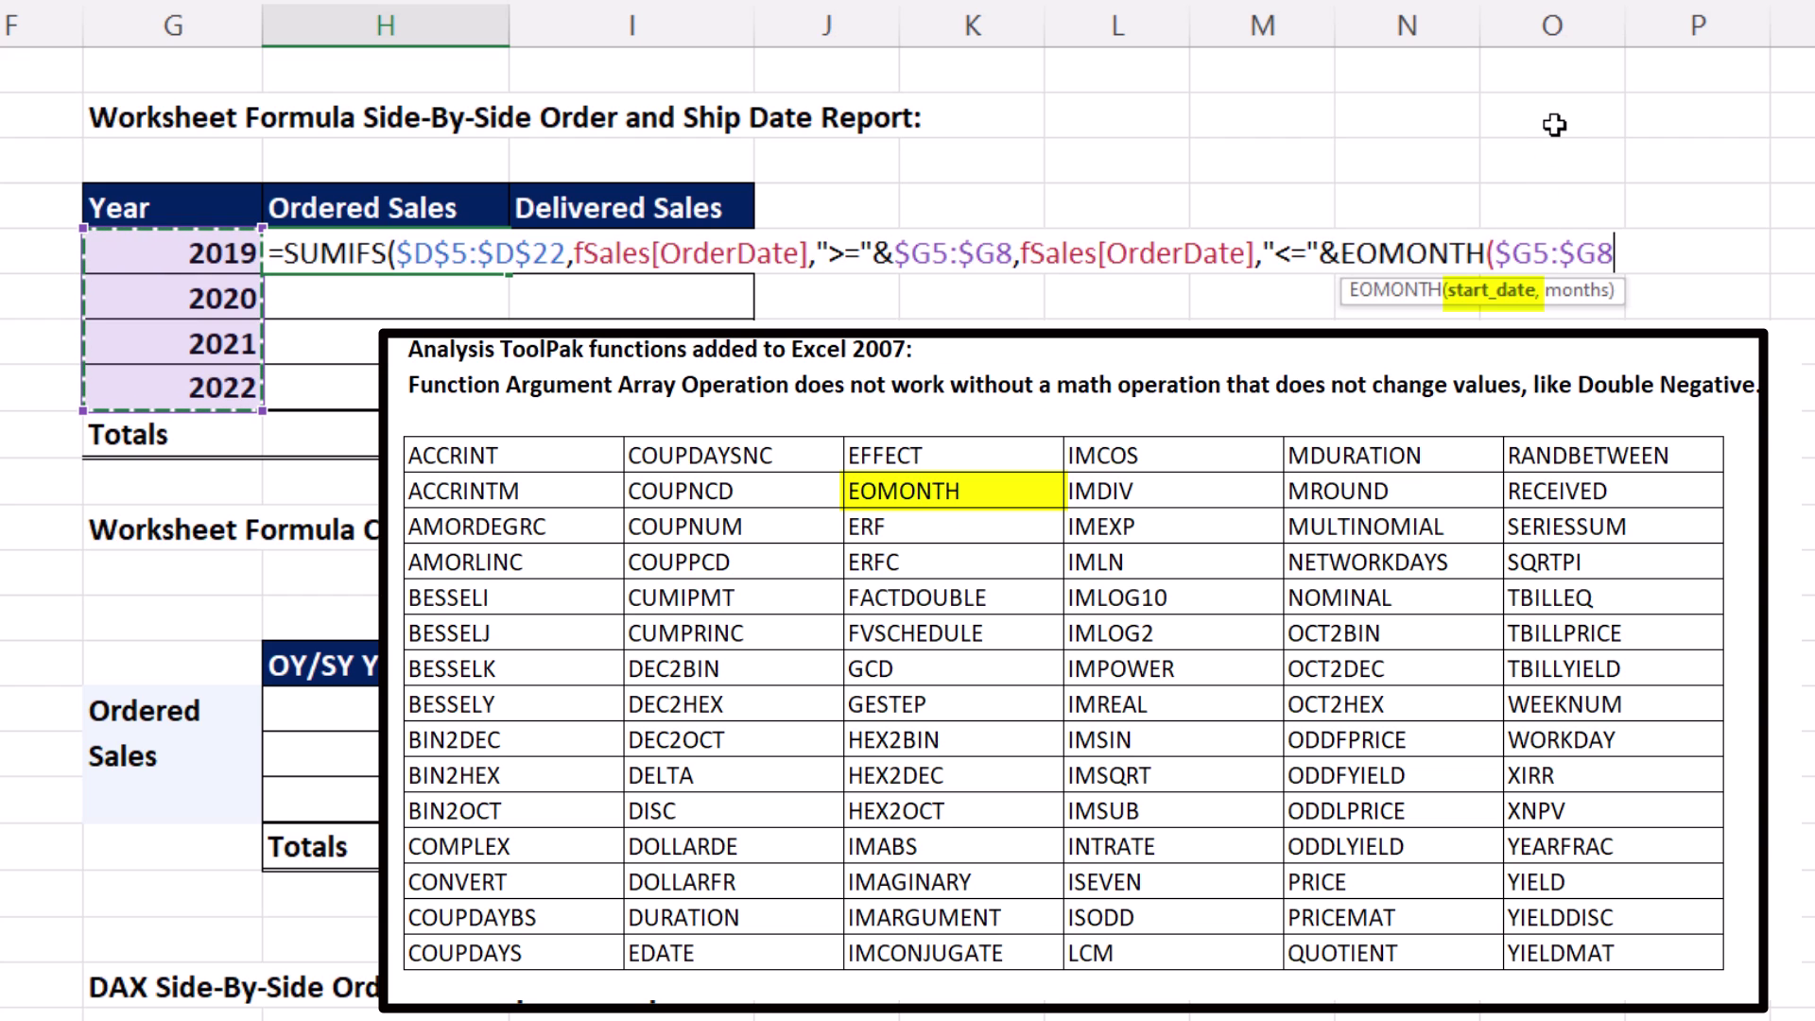
left_click(1468, 295)
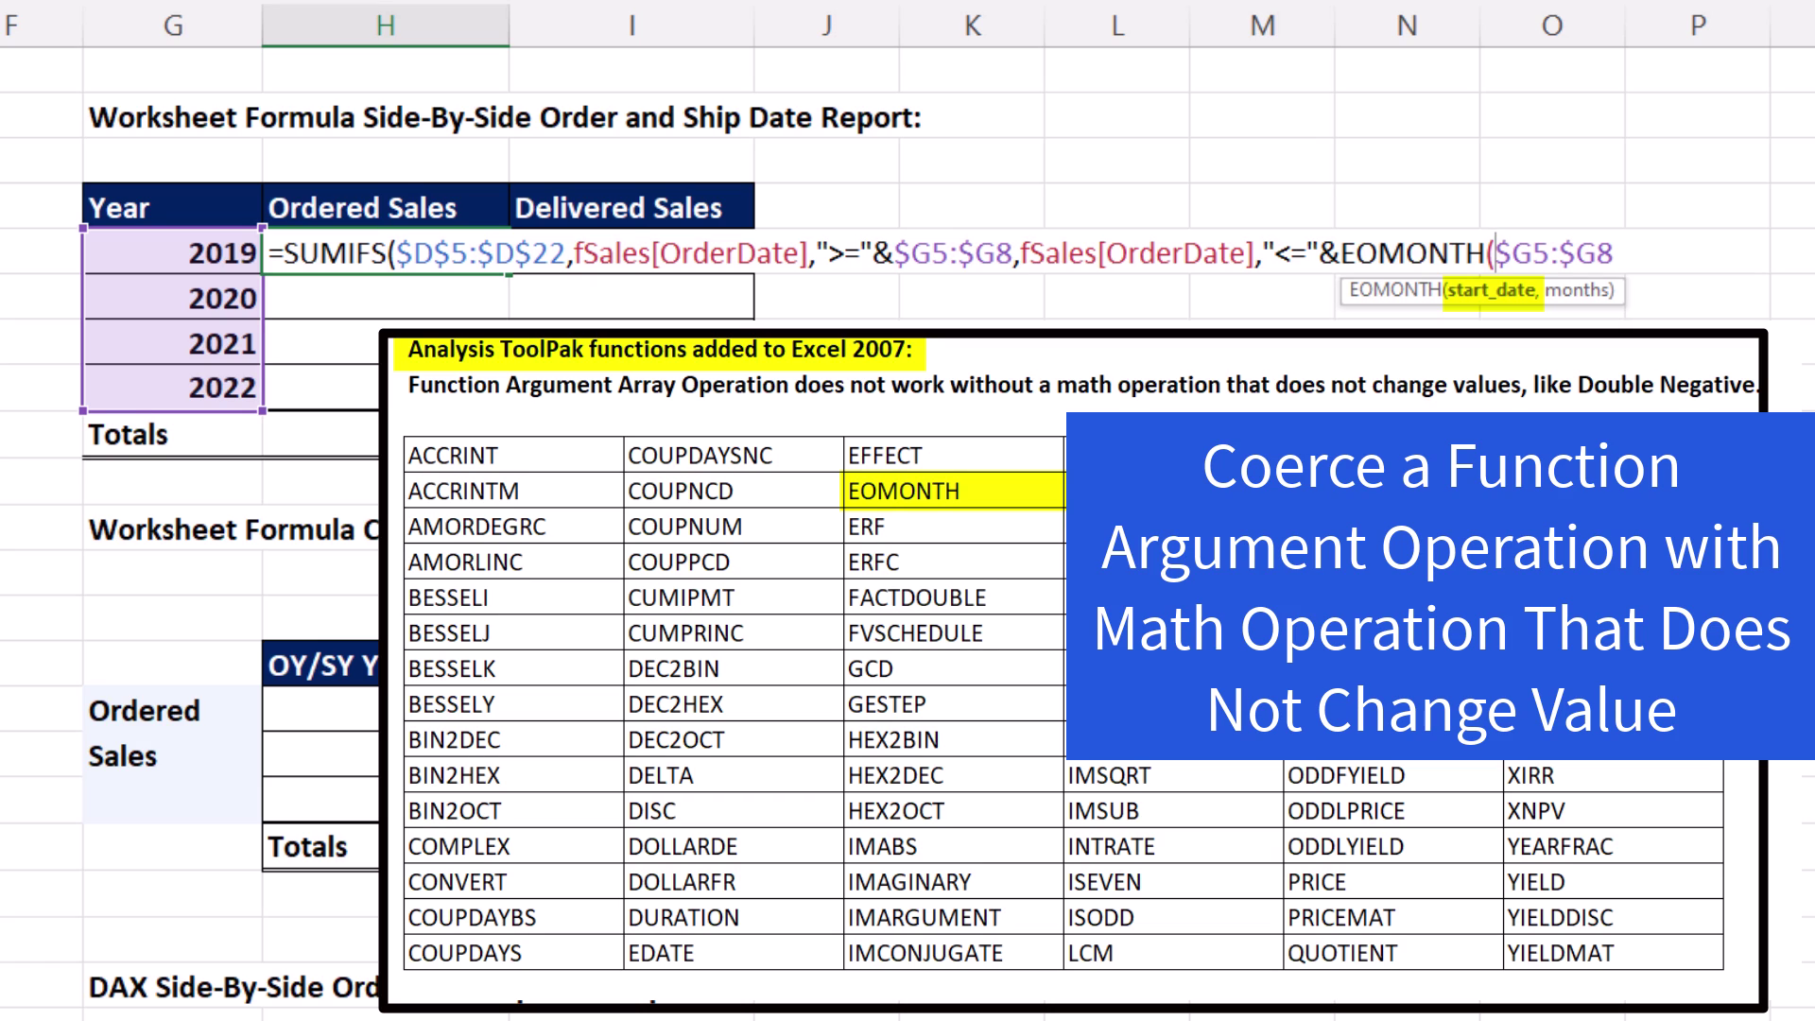
type("--")
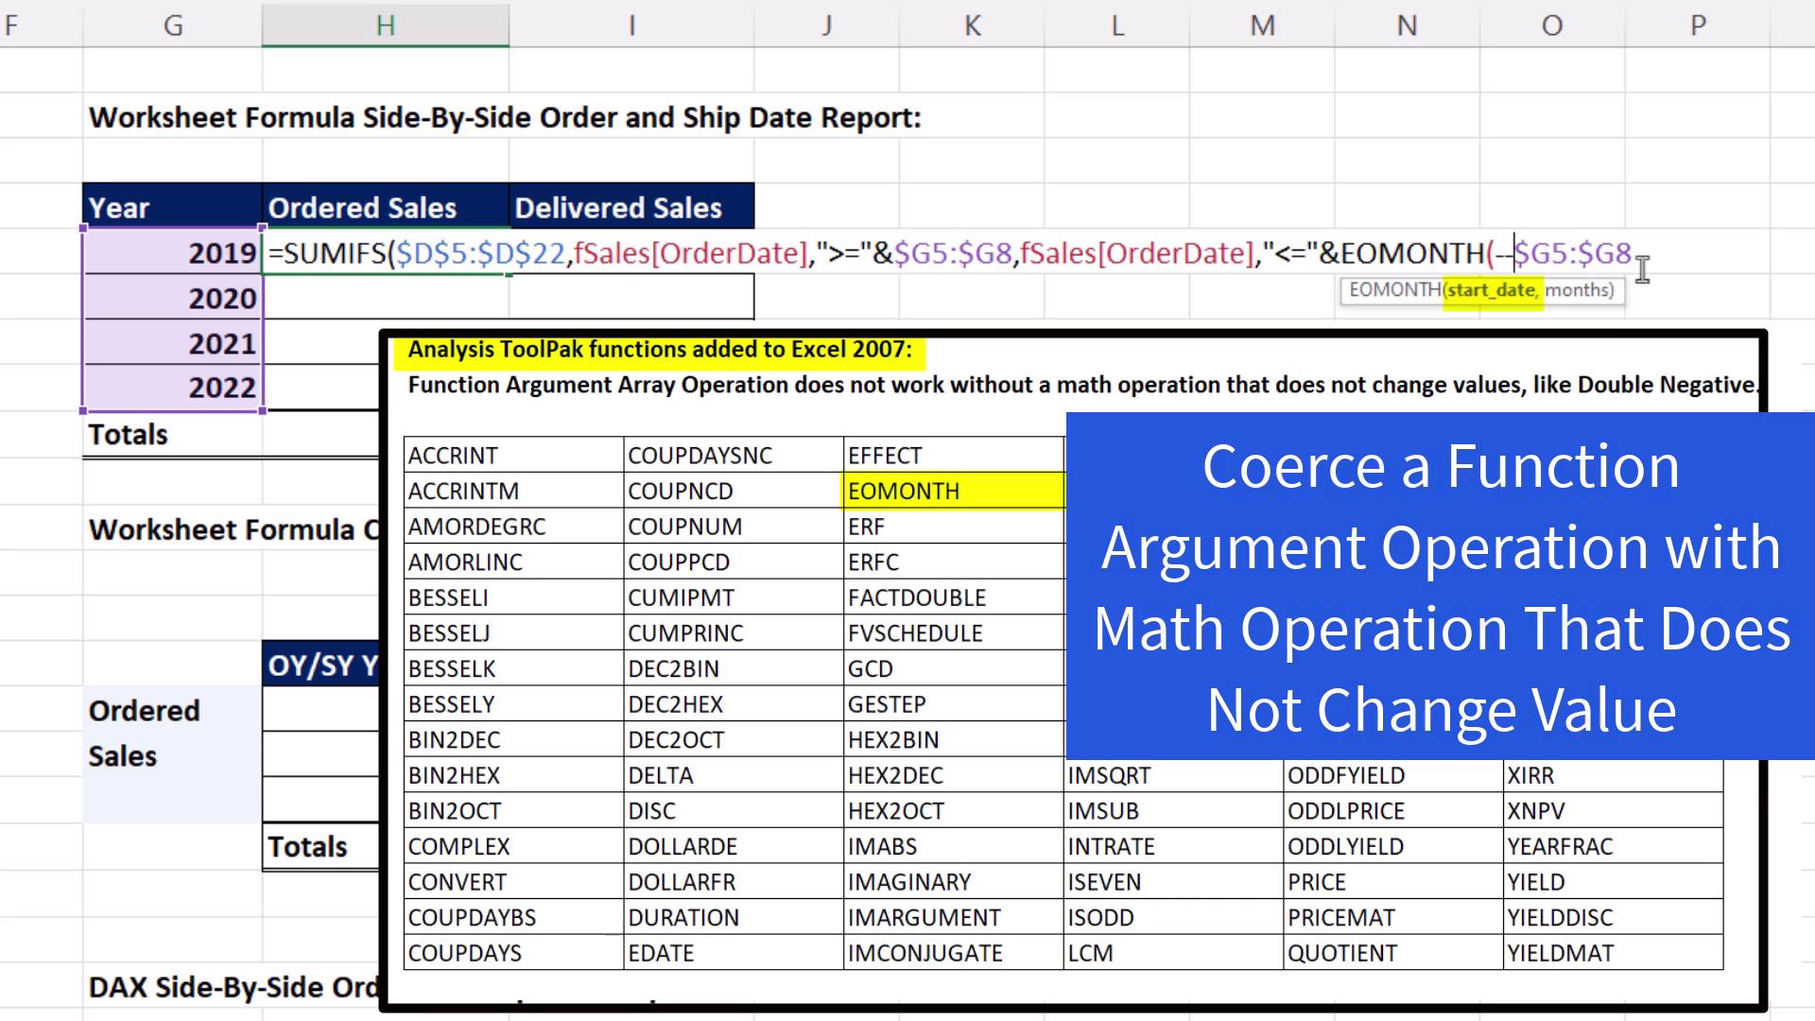
key("End")
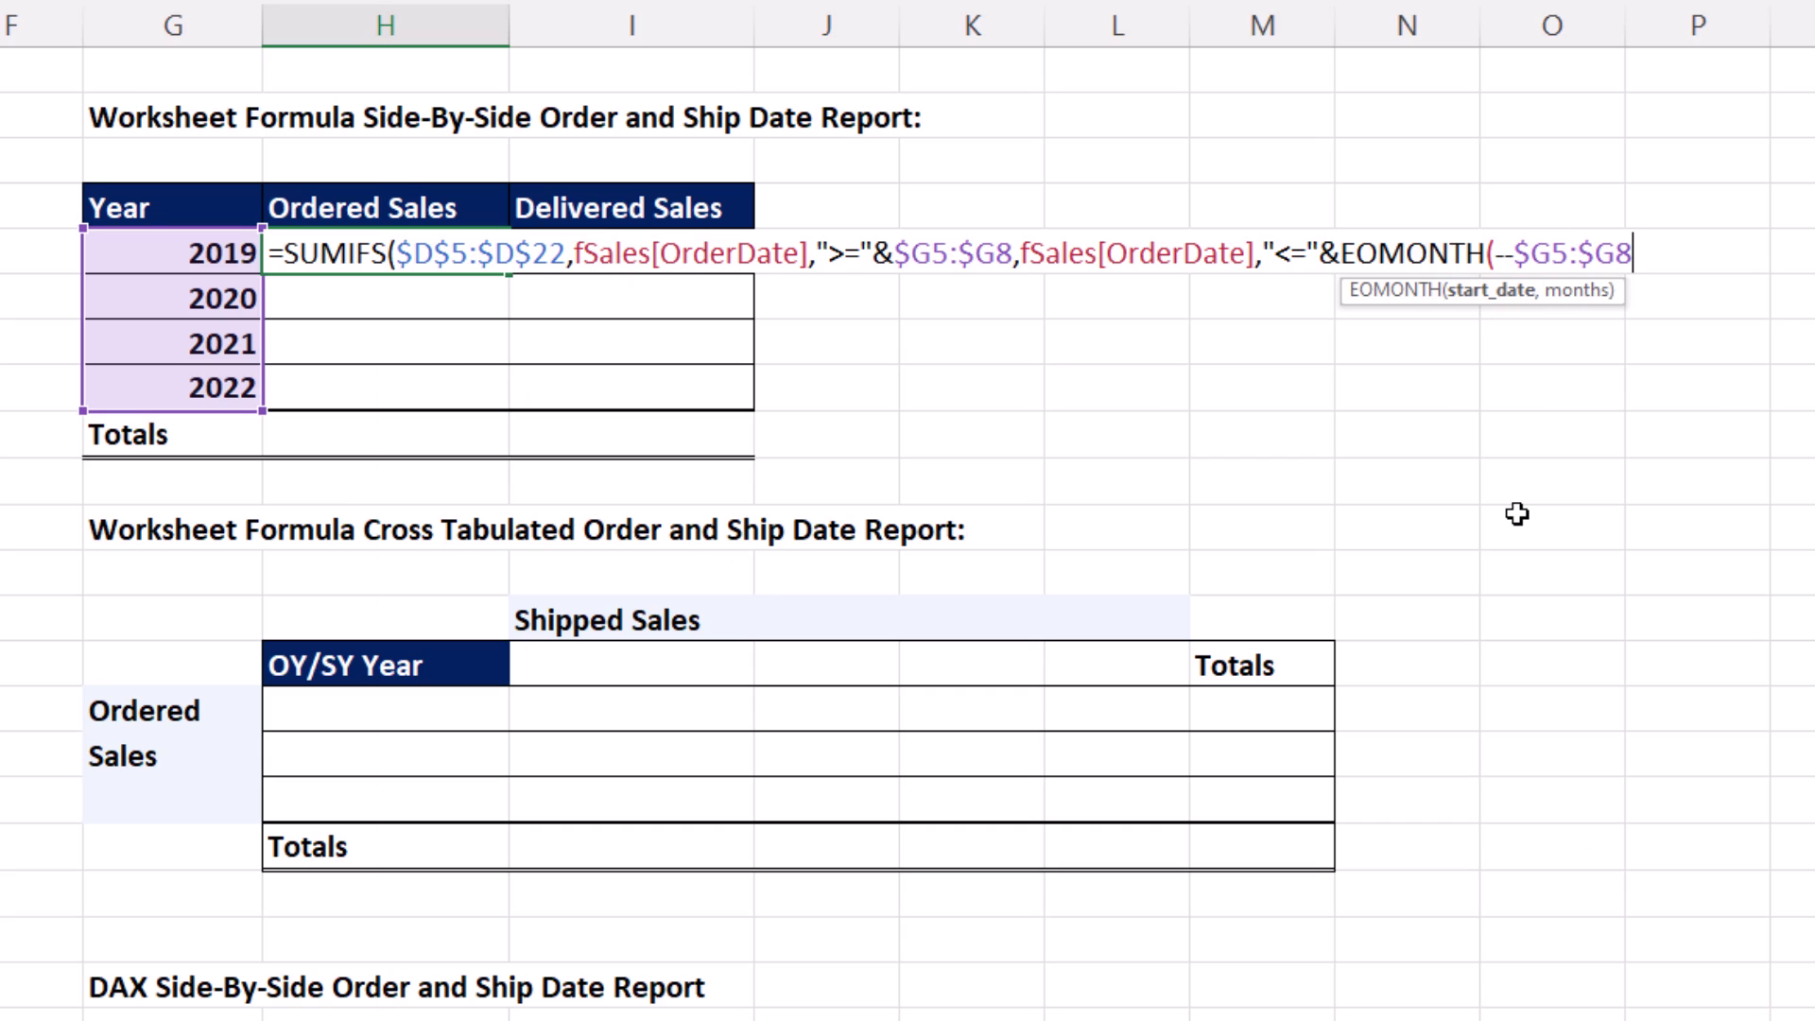
Step: Set the EOMONTH months argument to 11, complete the SUMIFS formula in H5, and copy it across to I5 under Delivered Sales
type(",11")
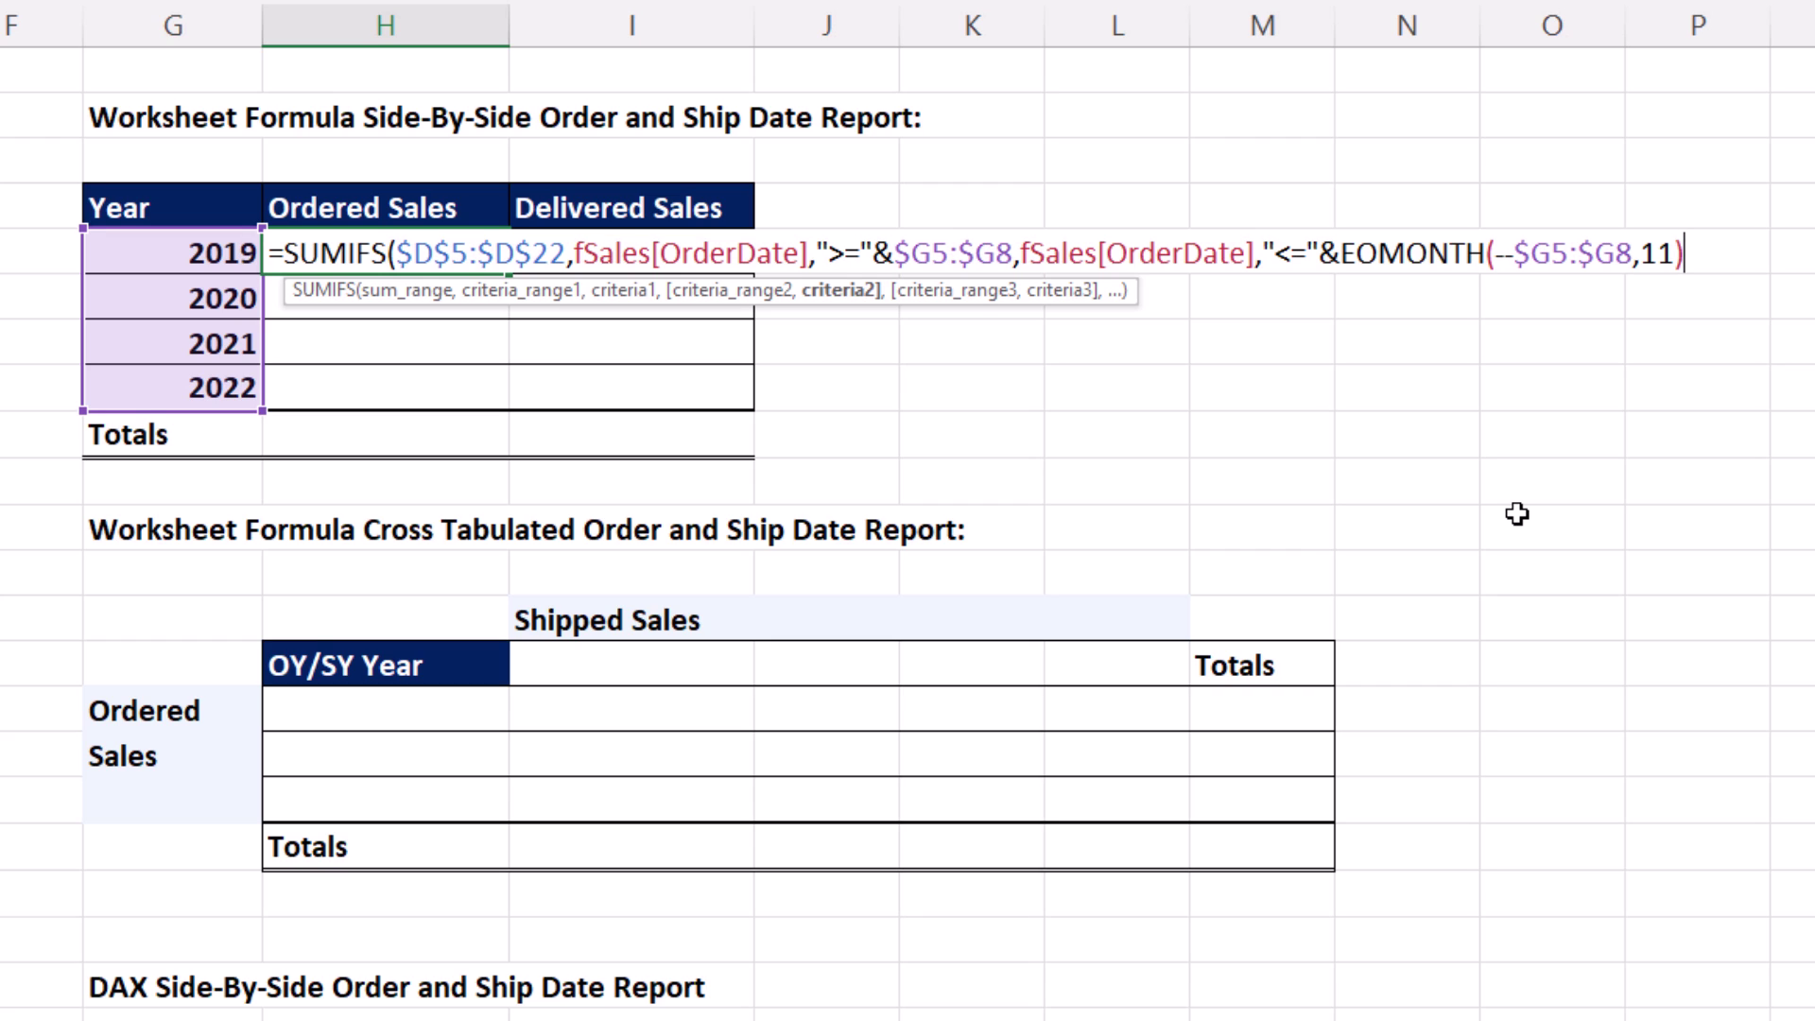
type(")")
key("ctrl+Return")
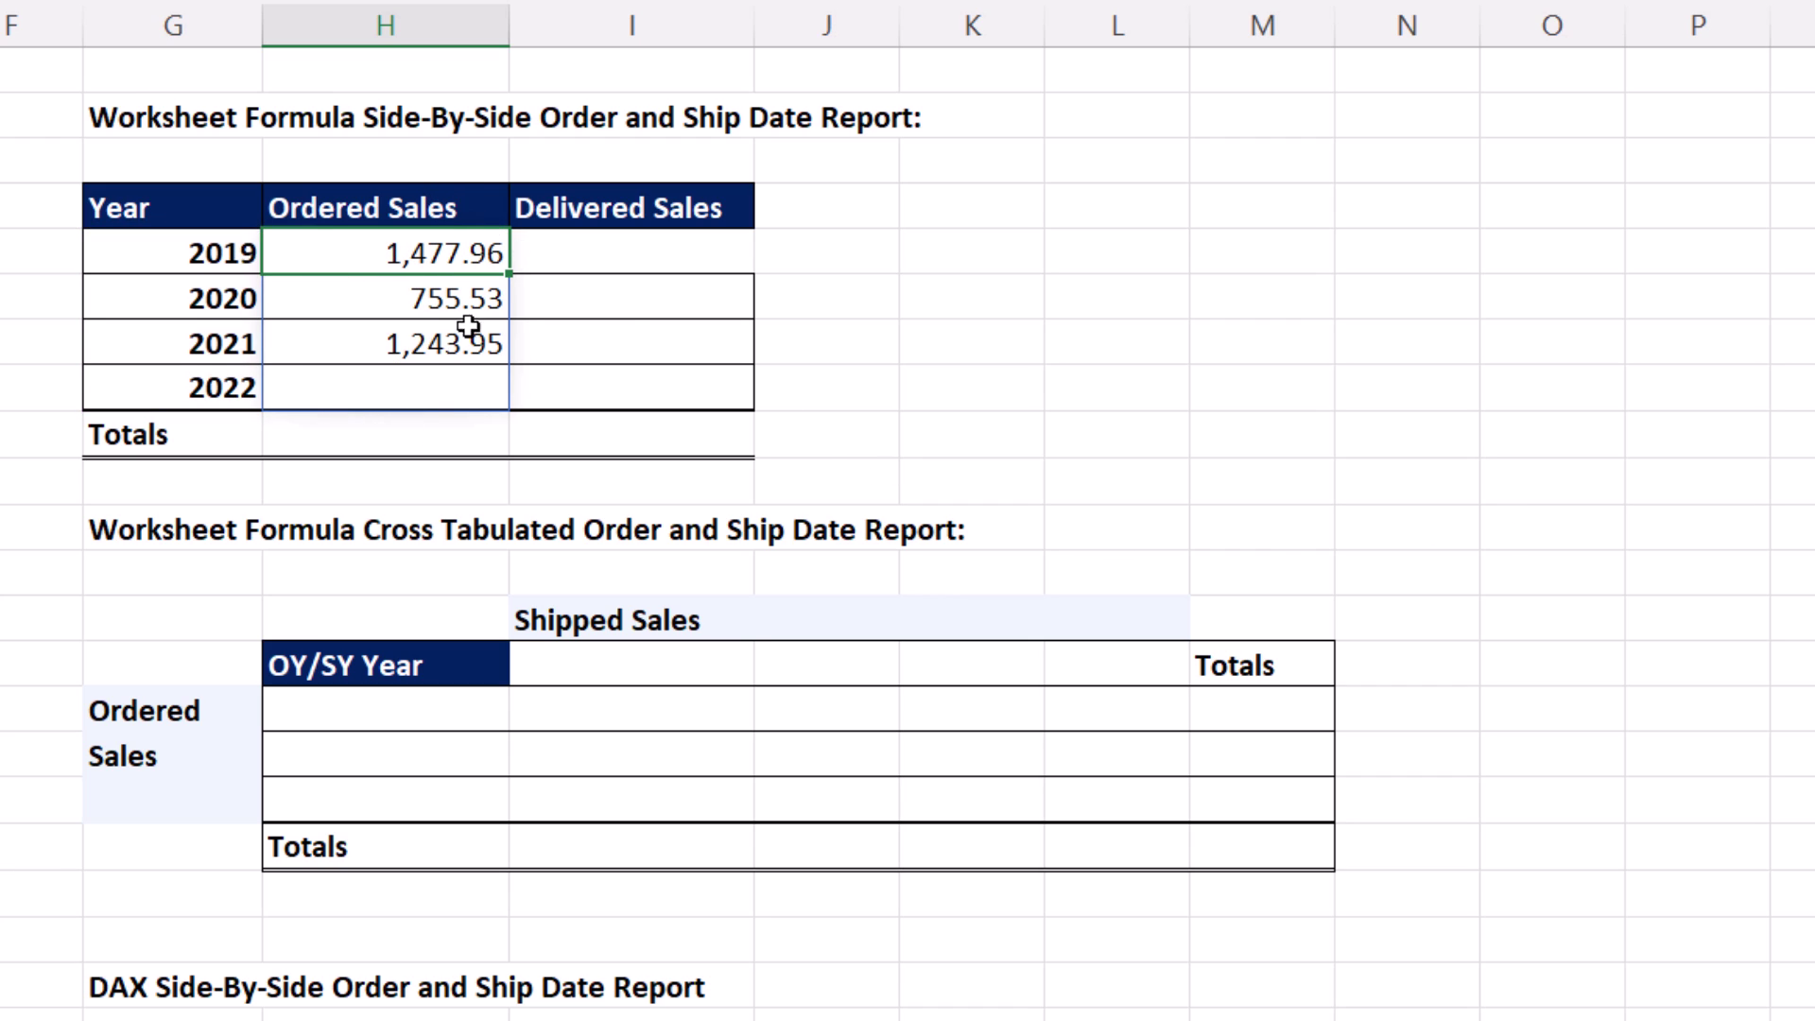
left_click_drag(509, 273, 651, 262)
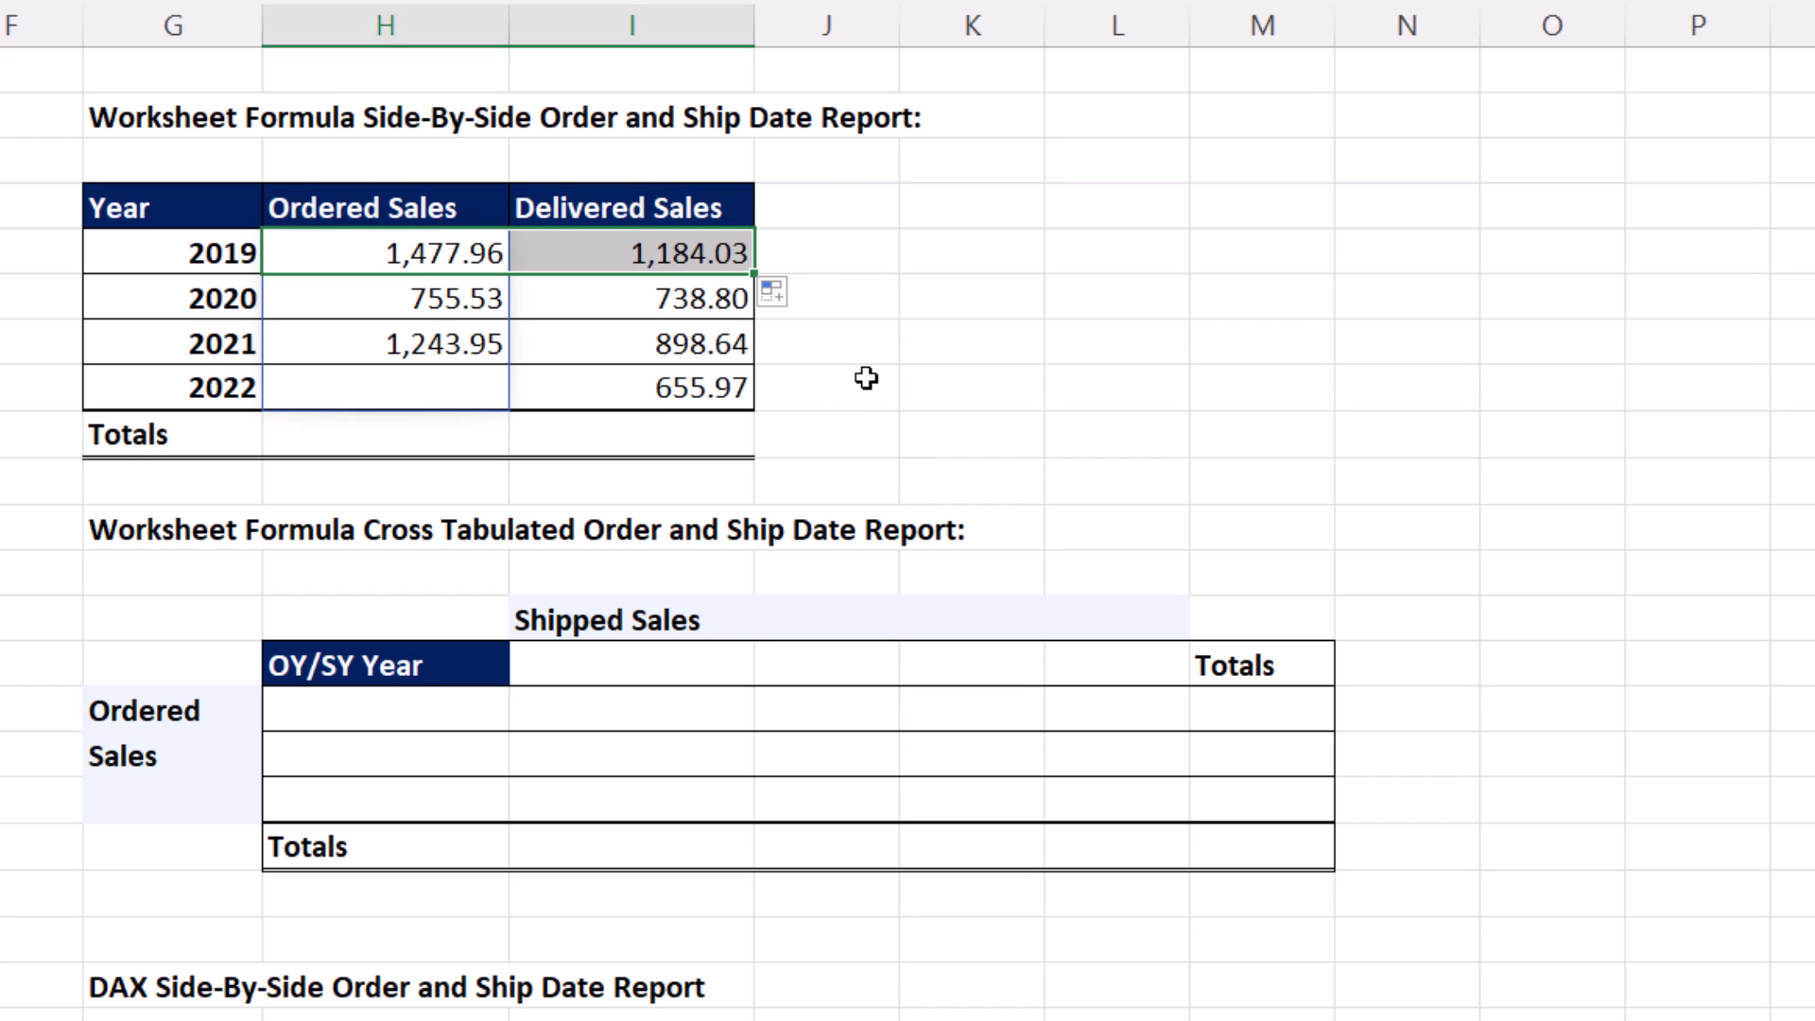
Step: Sum the Ordered Sales and Delivered Sales columns in the Totals row, cells H9 and I9
left_click(455, 447)
key("alt+equal")
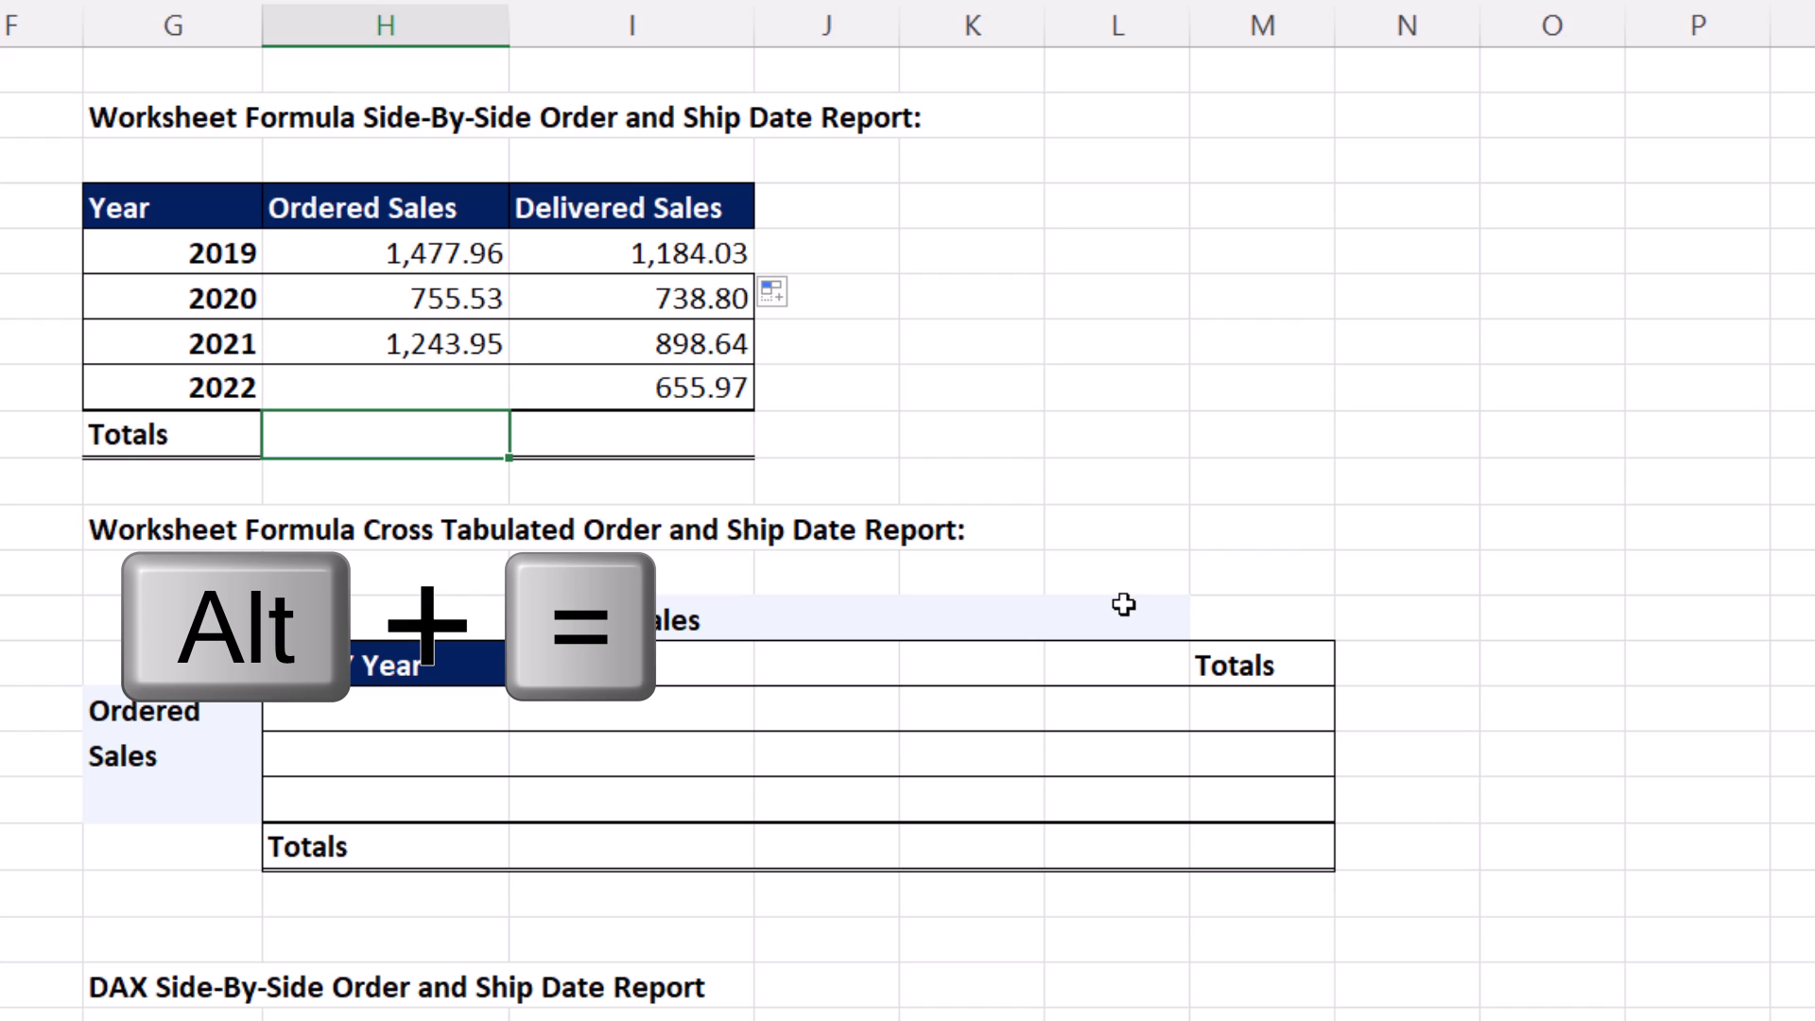
key("Tab")
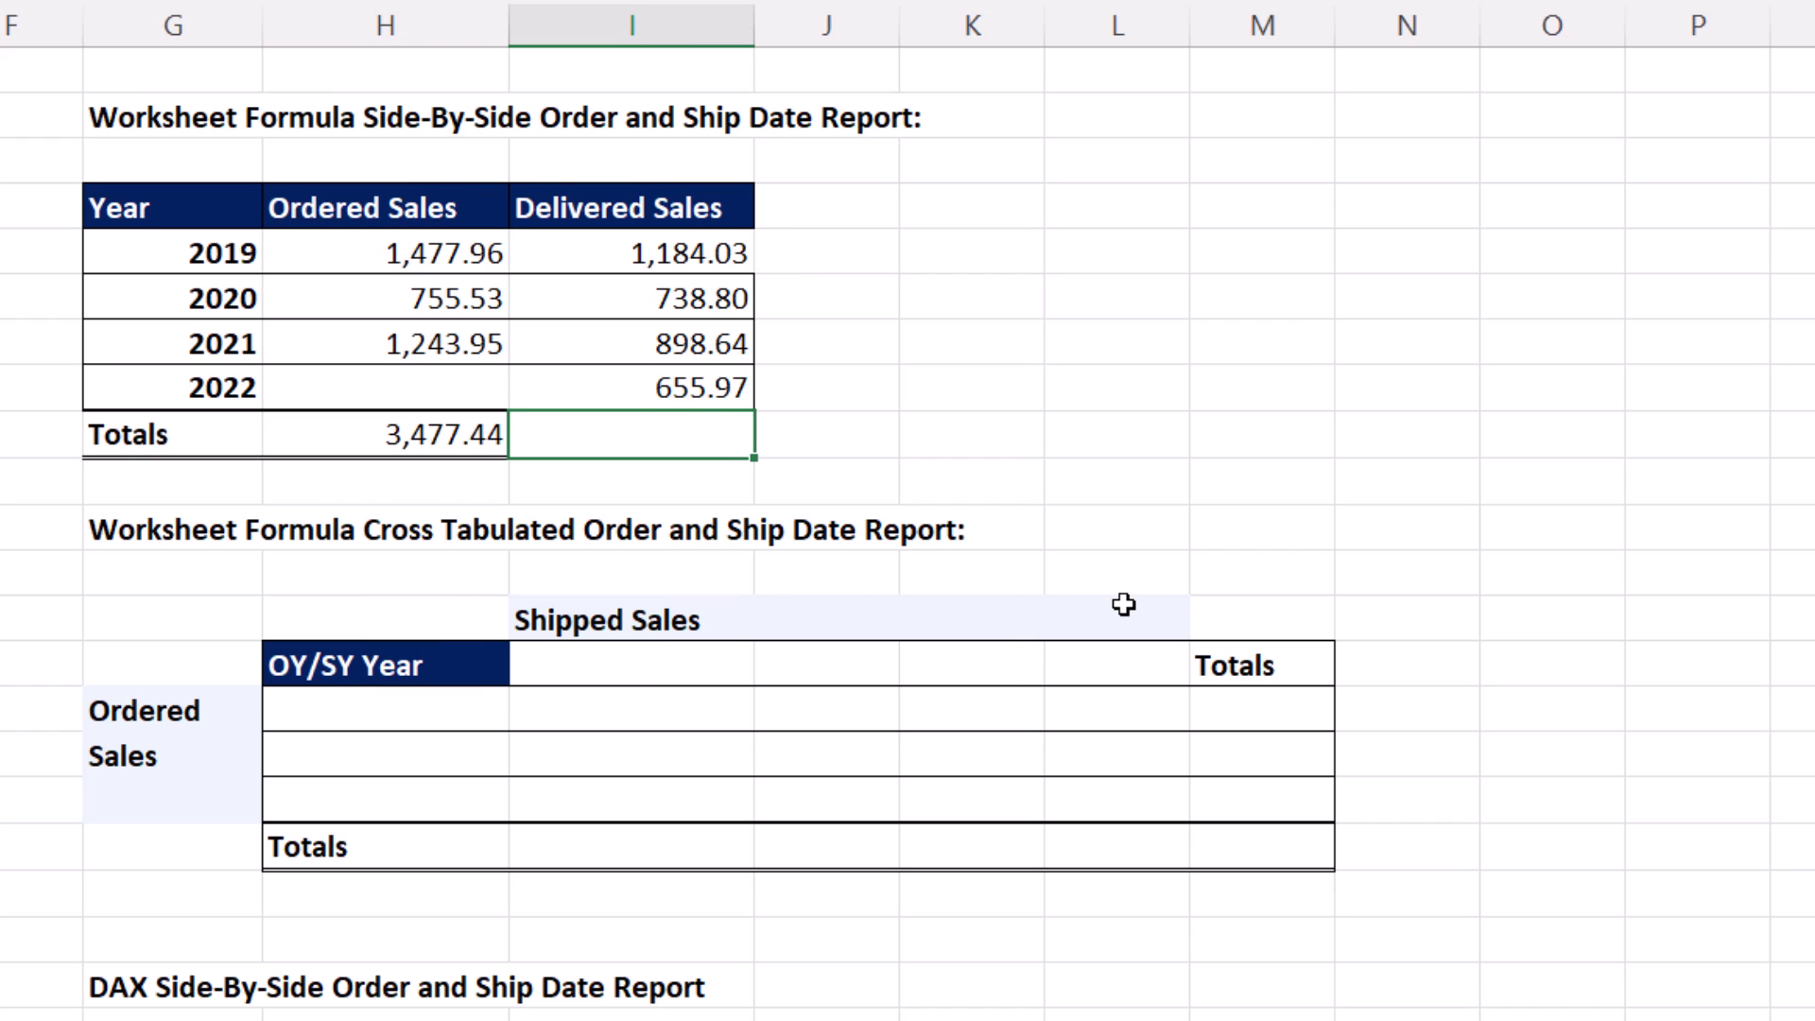
key("alt+equal")
key("Tab")
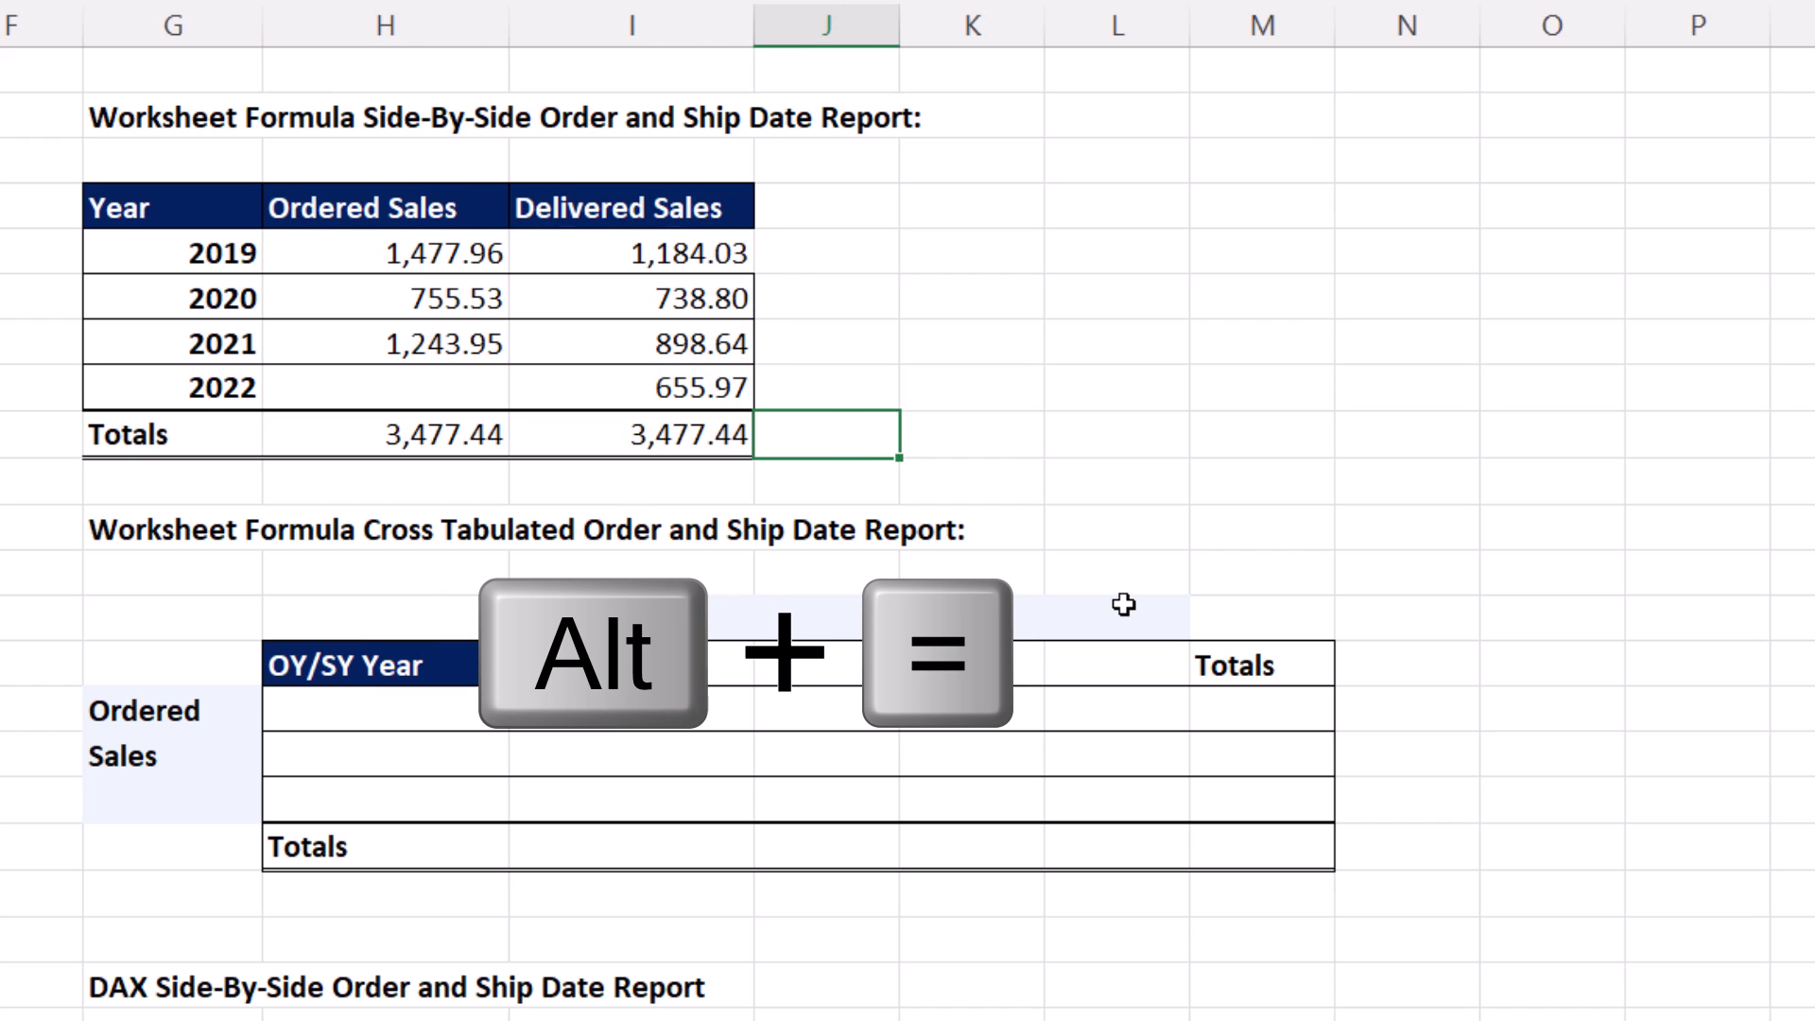
key("Tab")
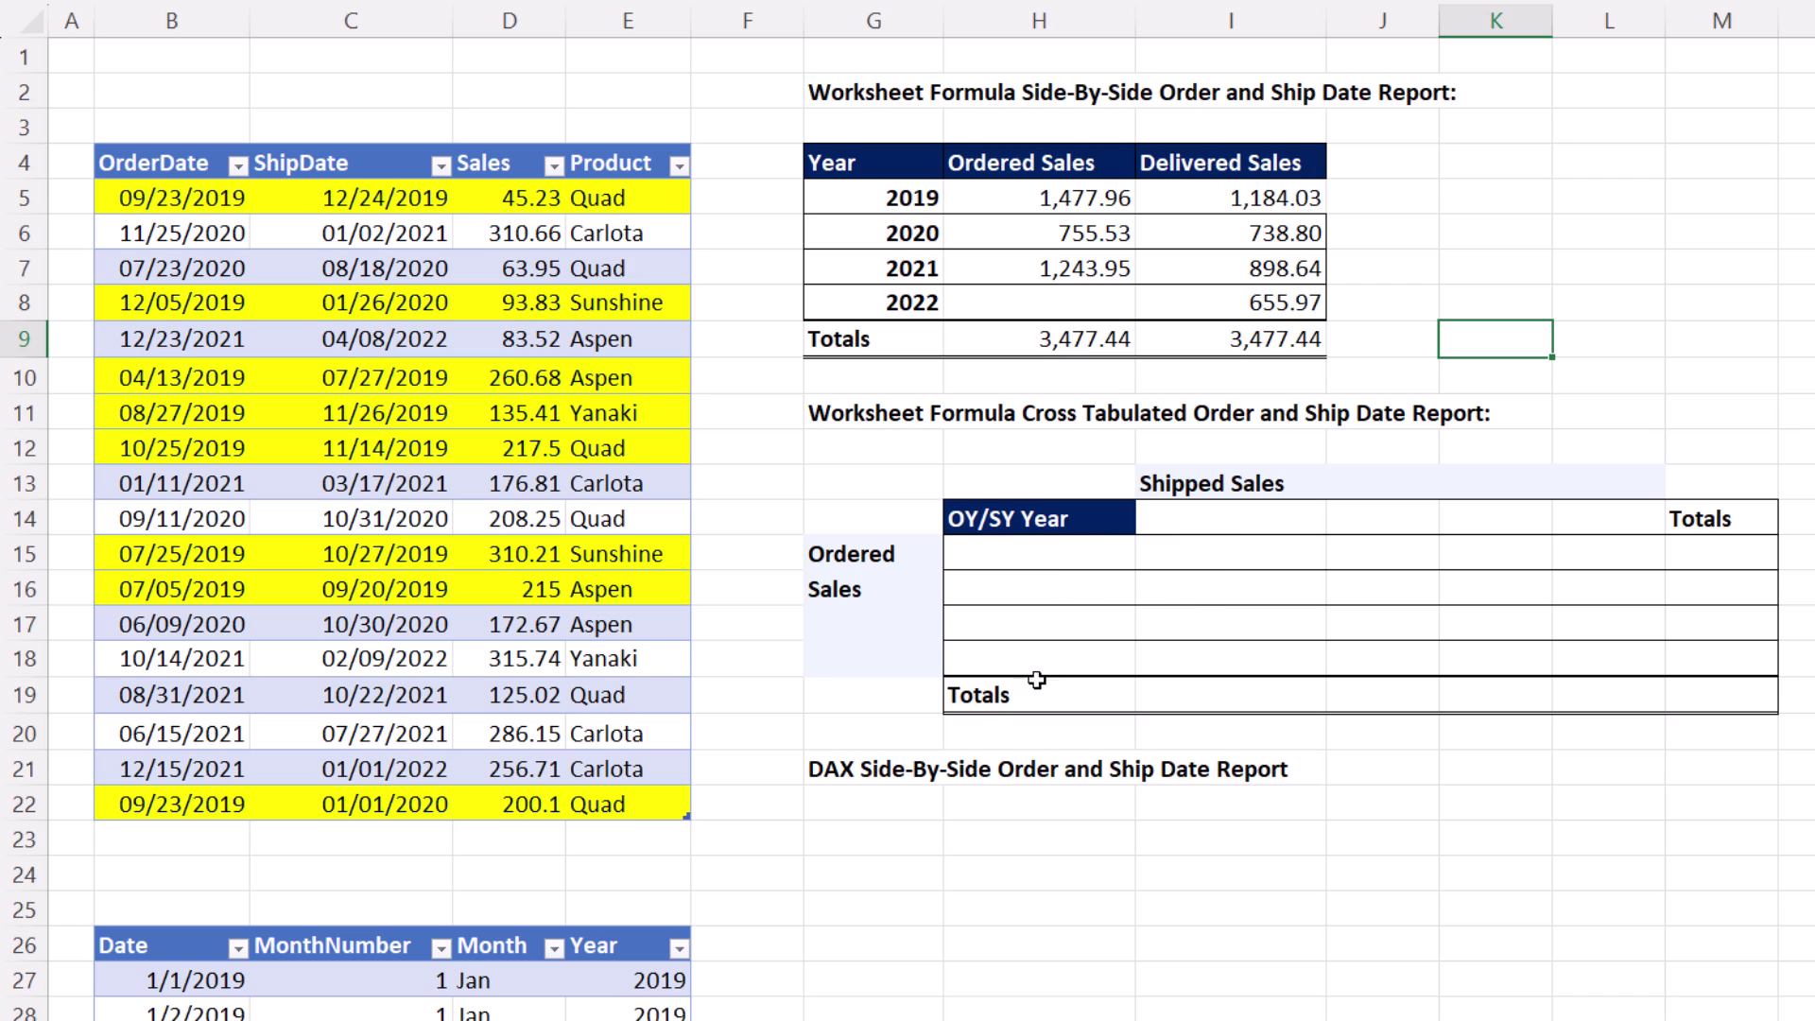
Step: Enter a formula in H15 of the cross-tabulated report that references the Year dates in G5:G8
left_click(1048, 561)
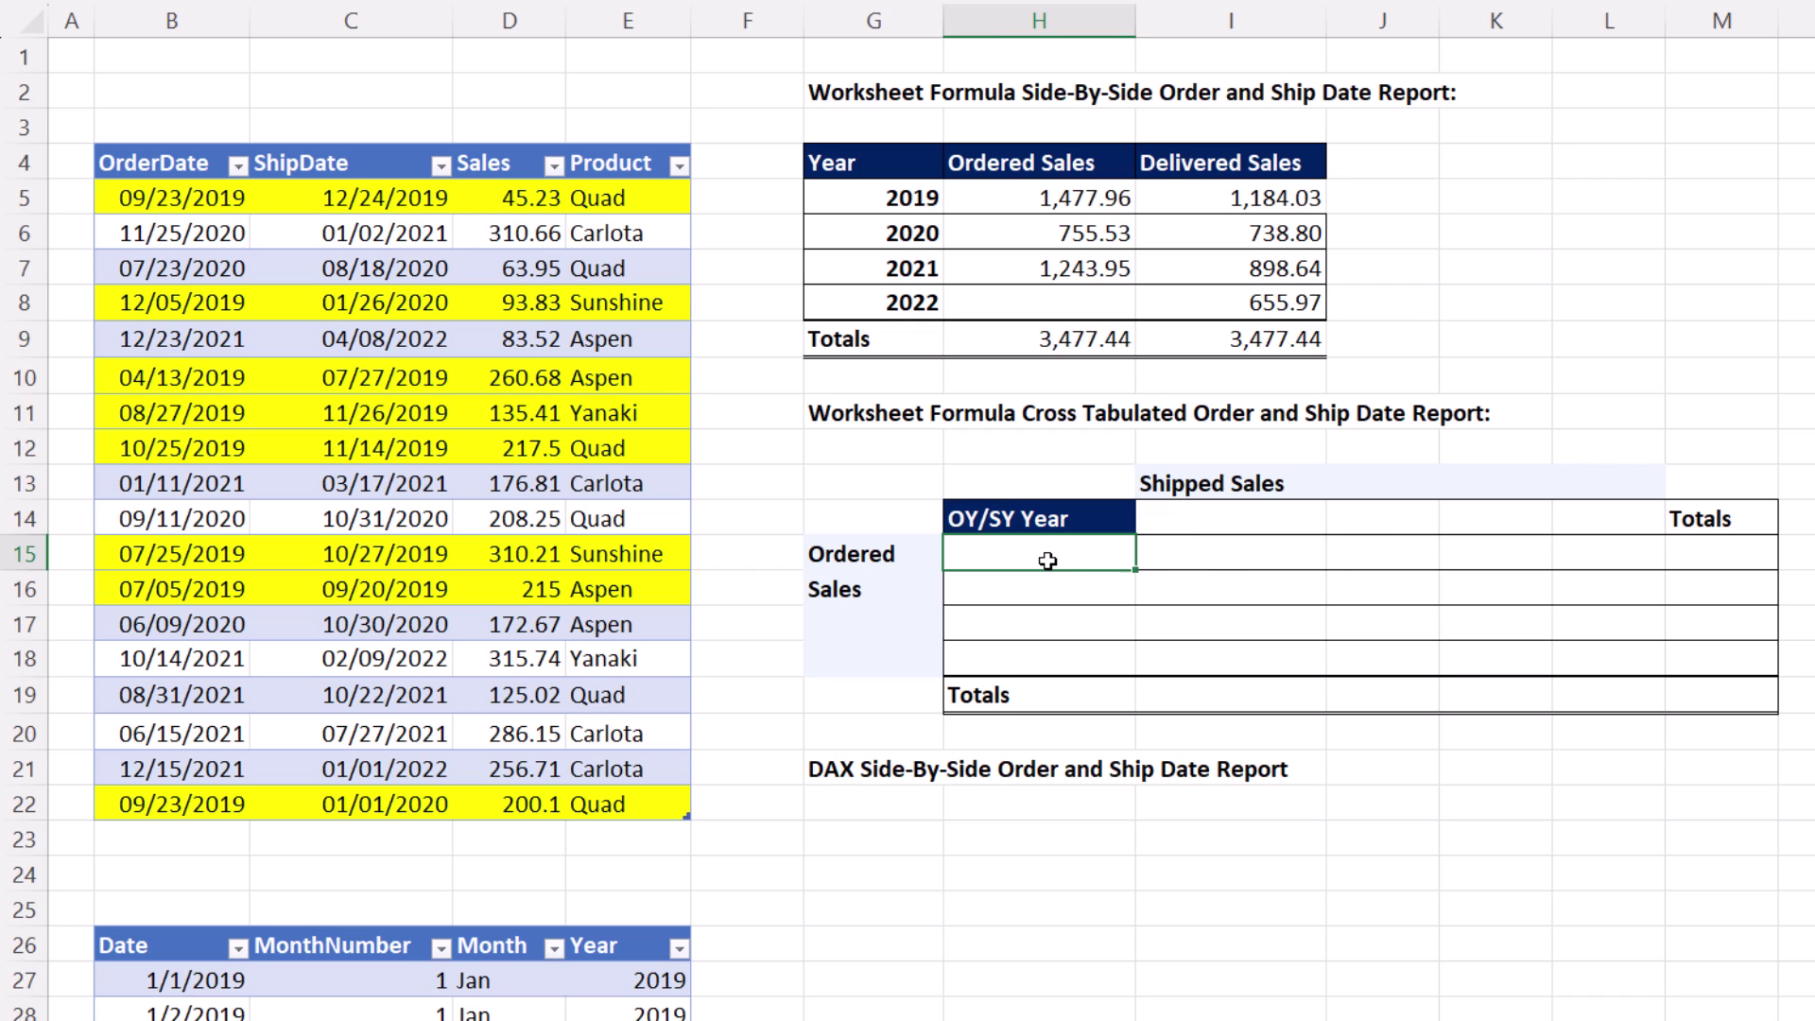
type("=")
left_click_drag(841, 194, 838, 302)
key("Return")
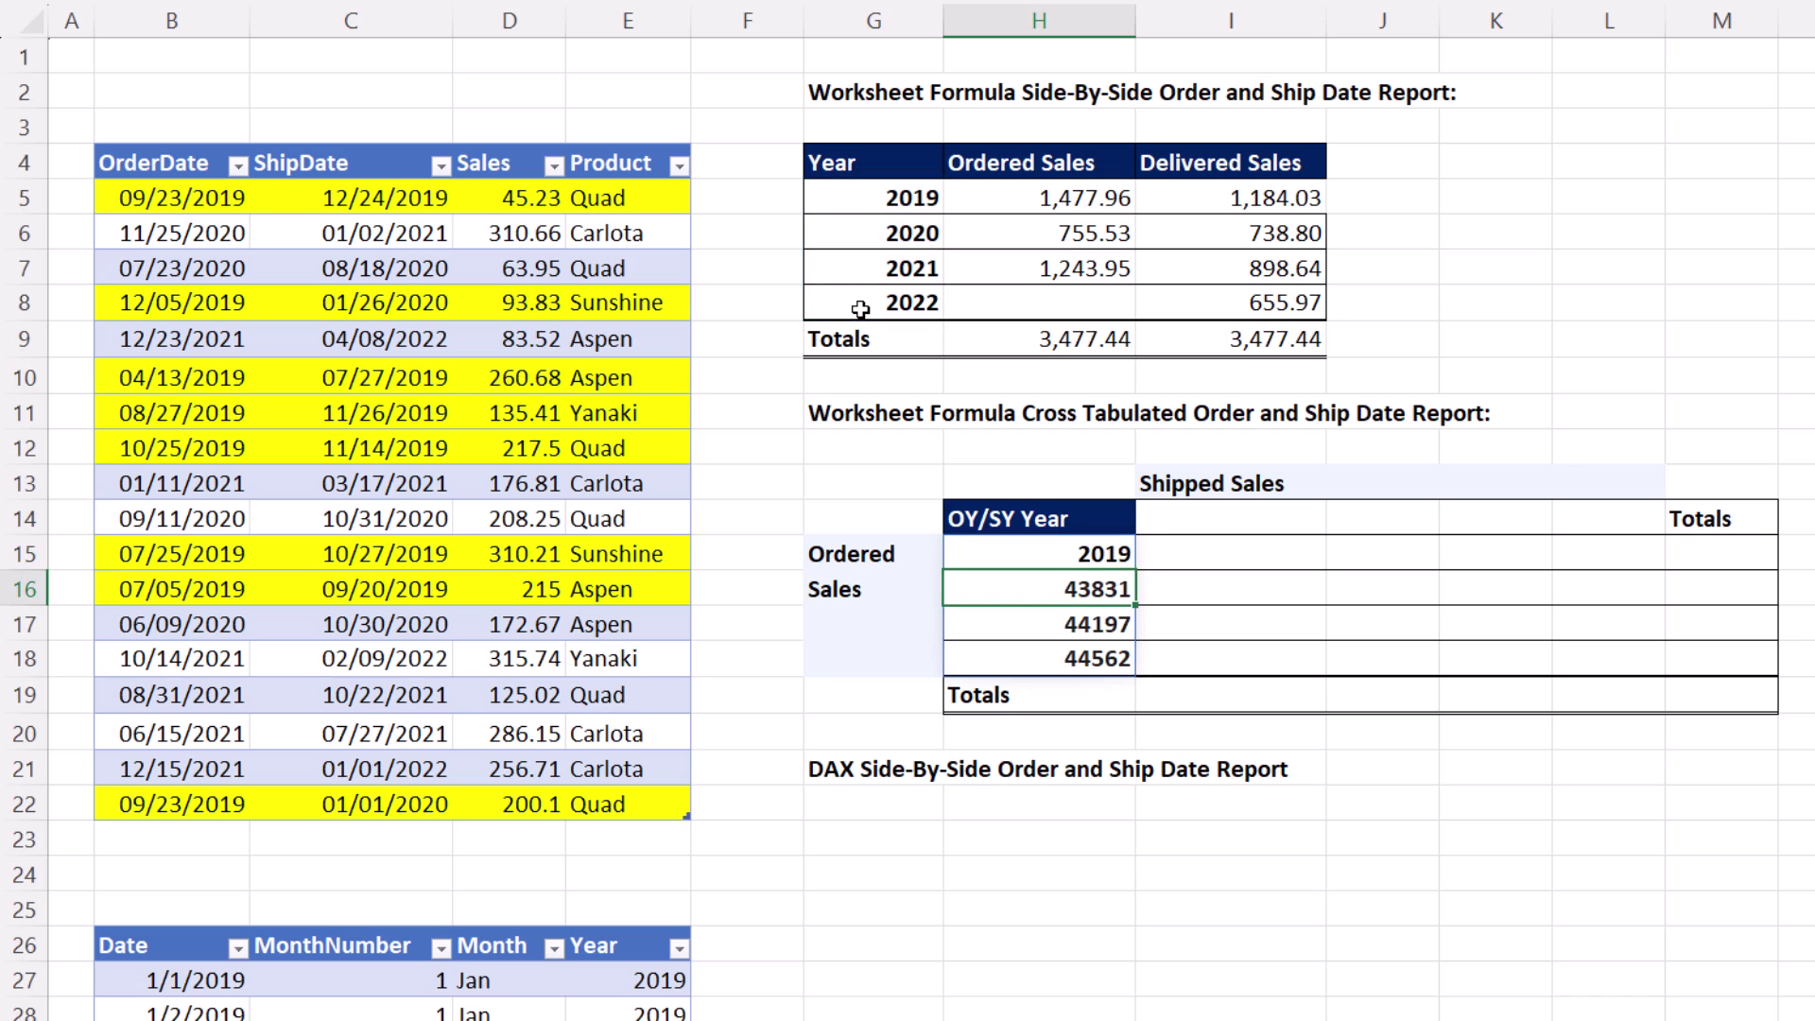
Step: Format the order-year dates in H15:H18 with the custom number format "OY "yyy
left_click(1066, 552)
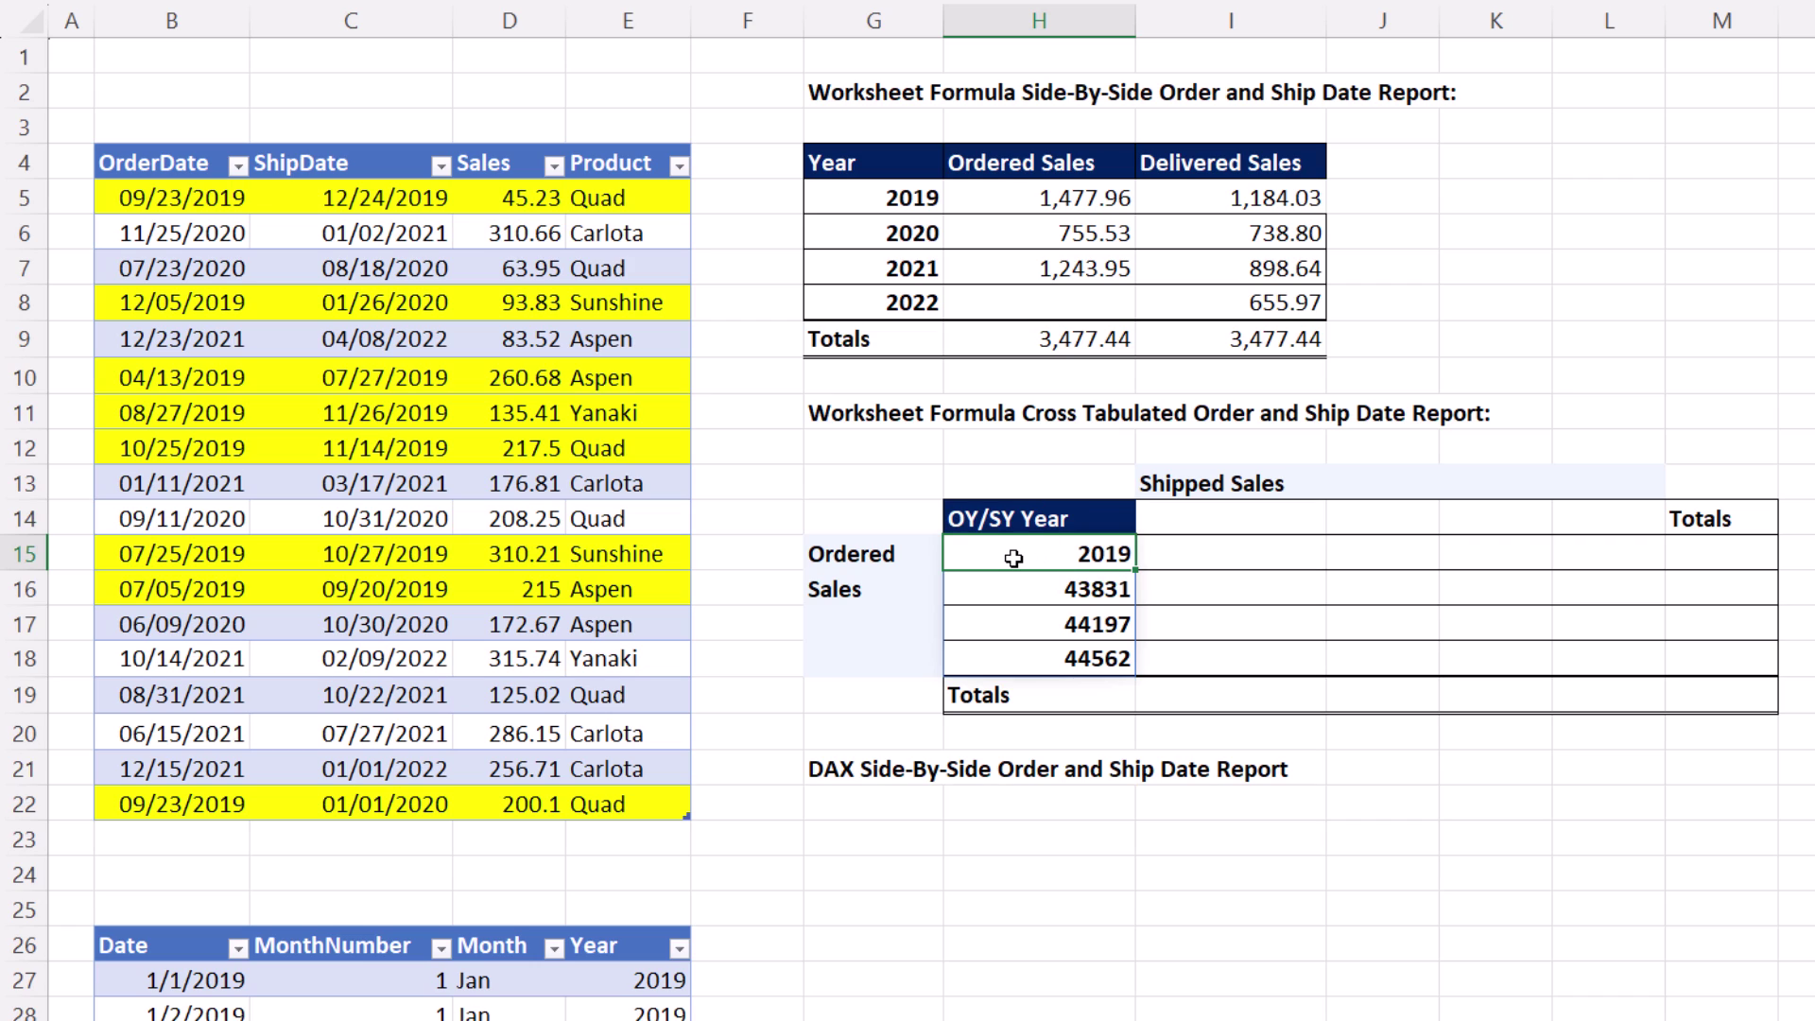
left_click_drag(1016, 556, 1016, 652)
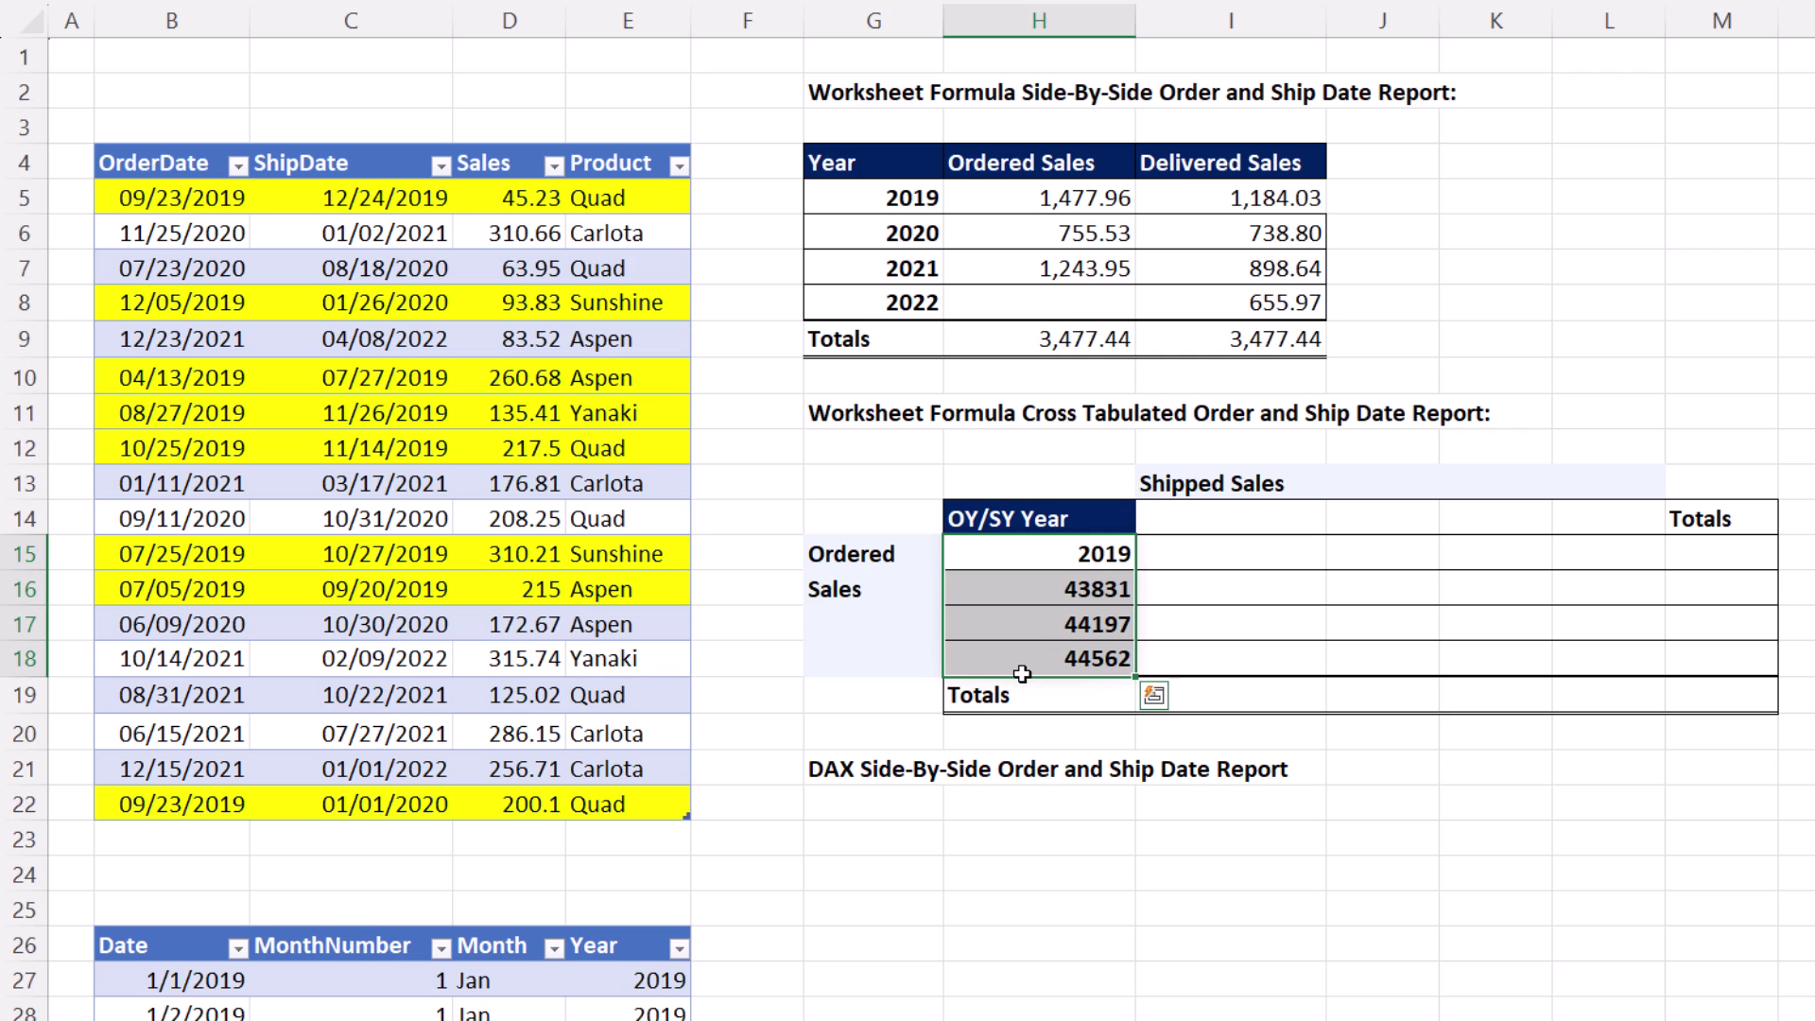
key("ctrl+1")
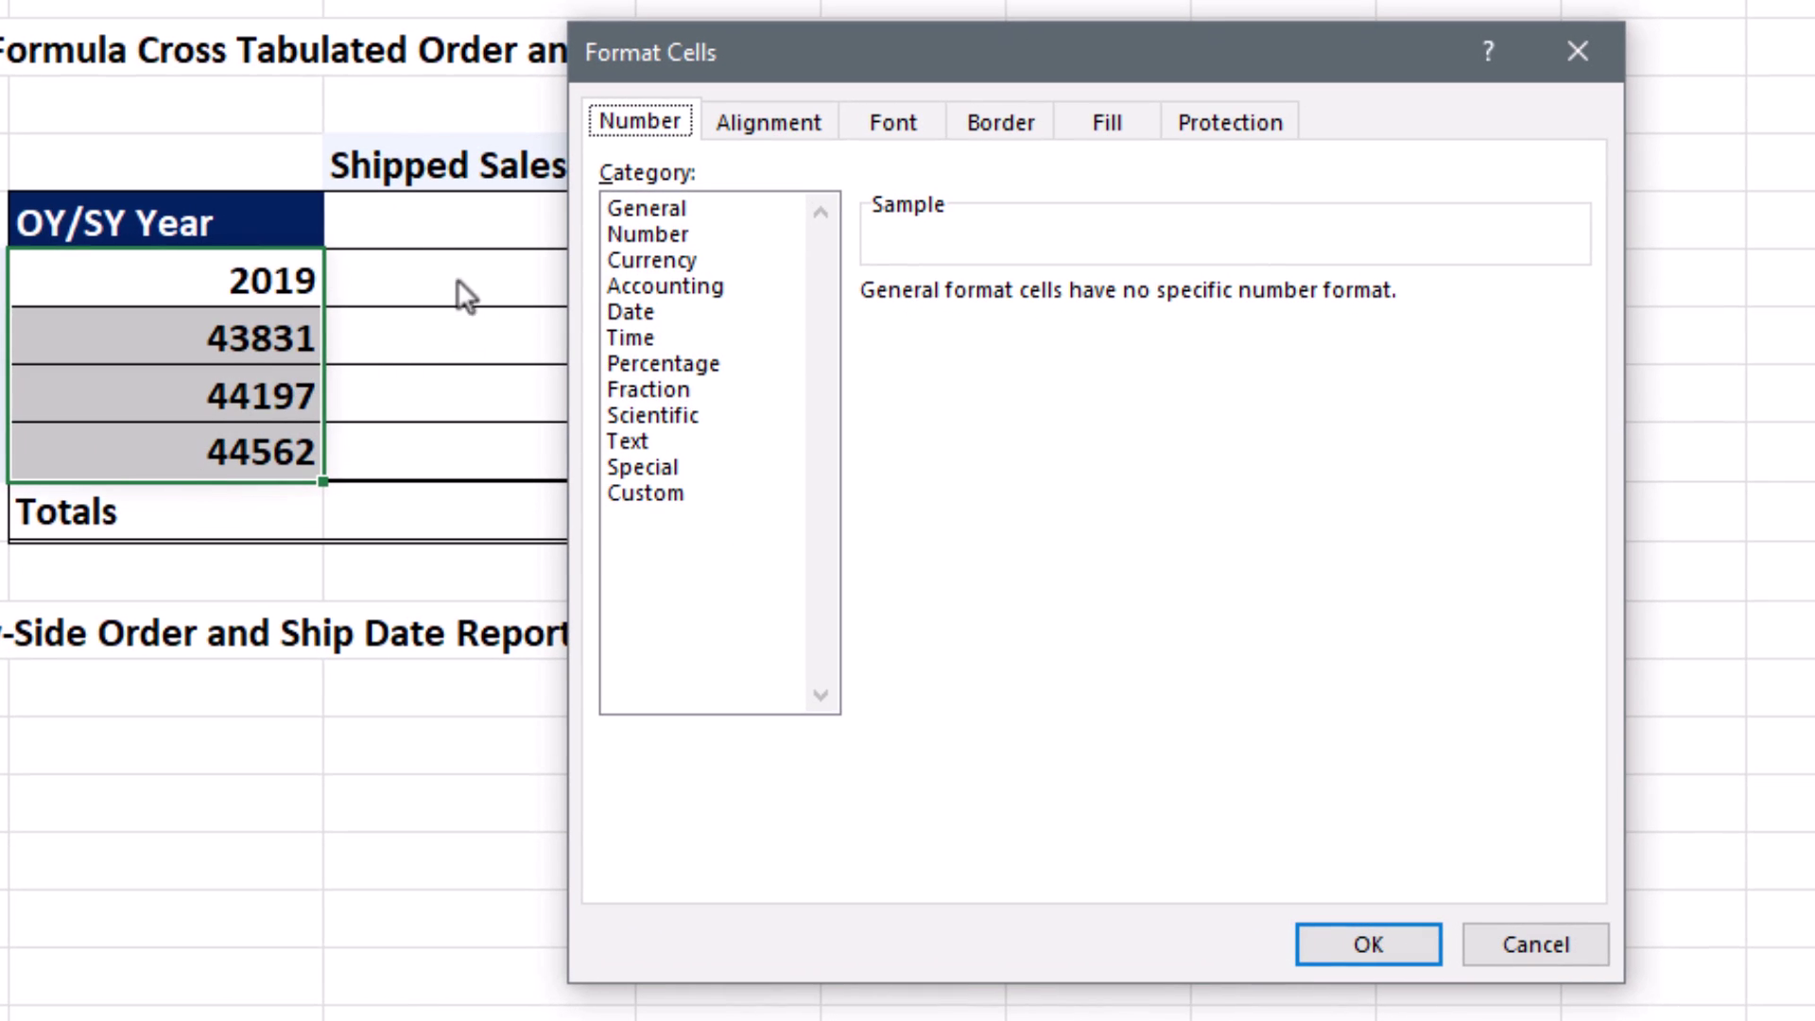
left_click_drag(776, 49, 933, 69)
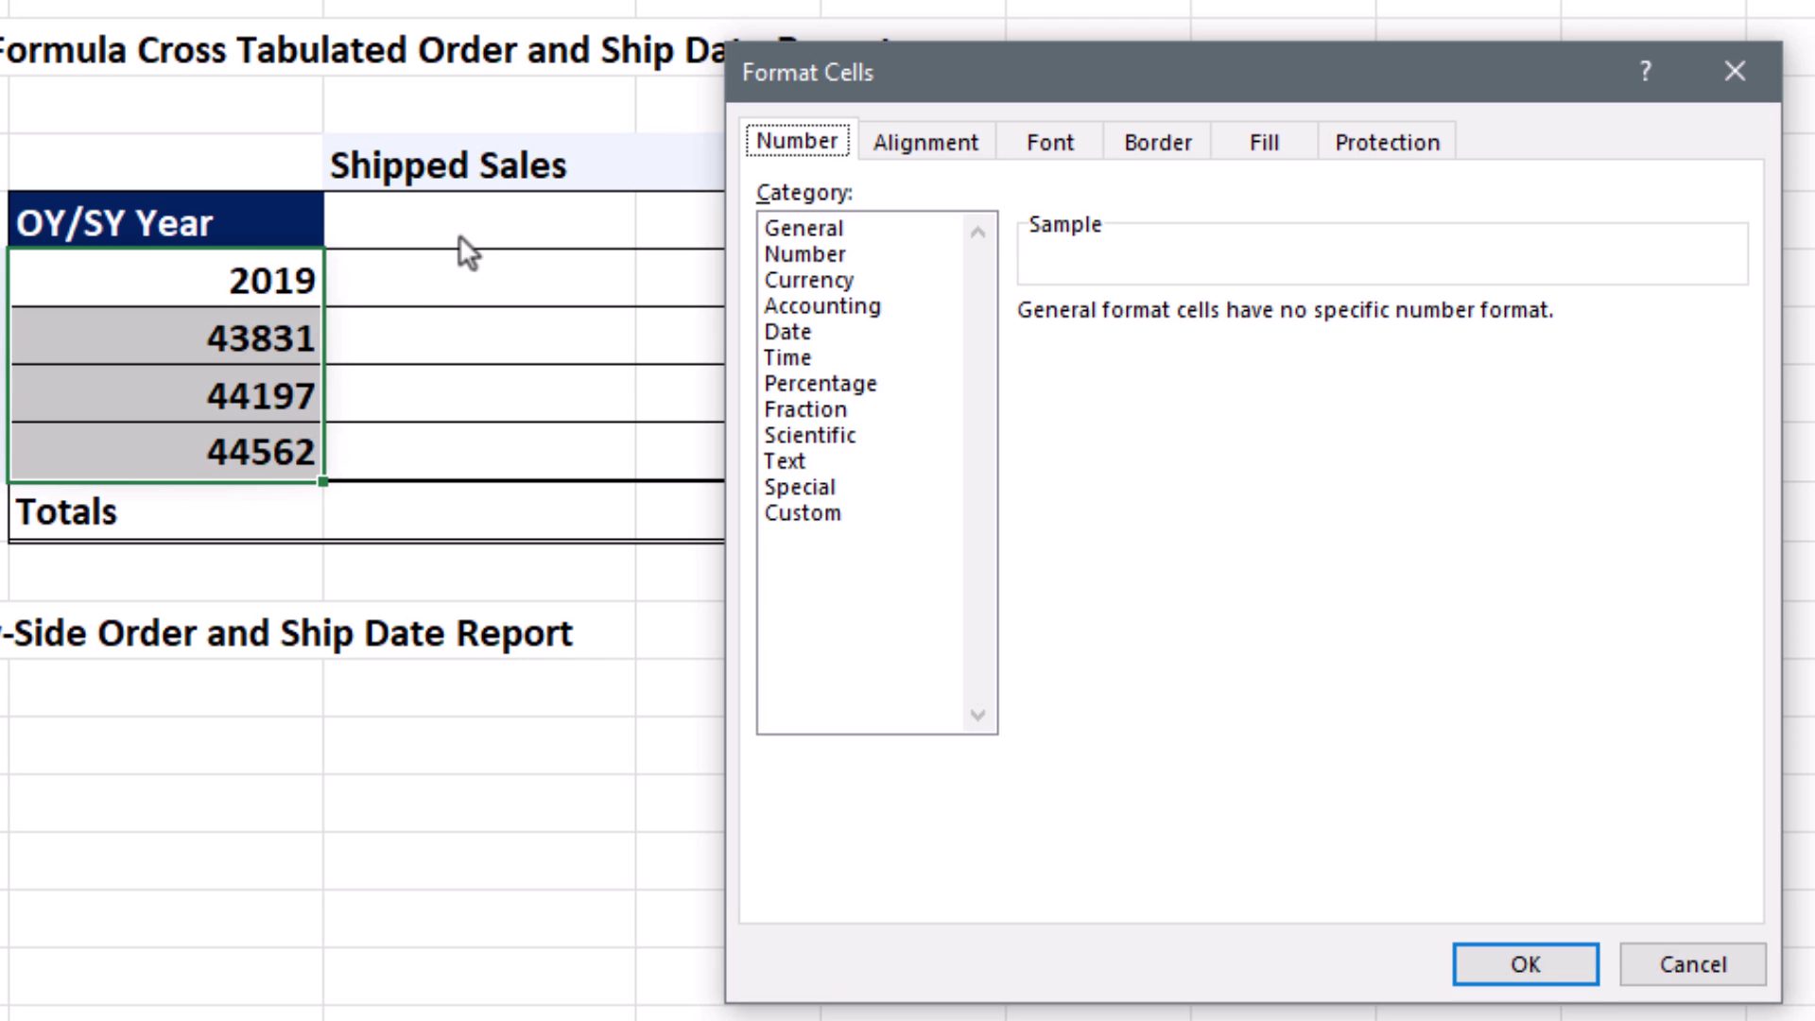
left_click(784, 515)
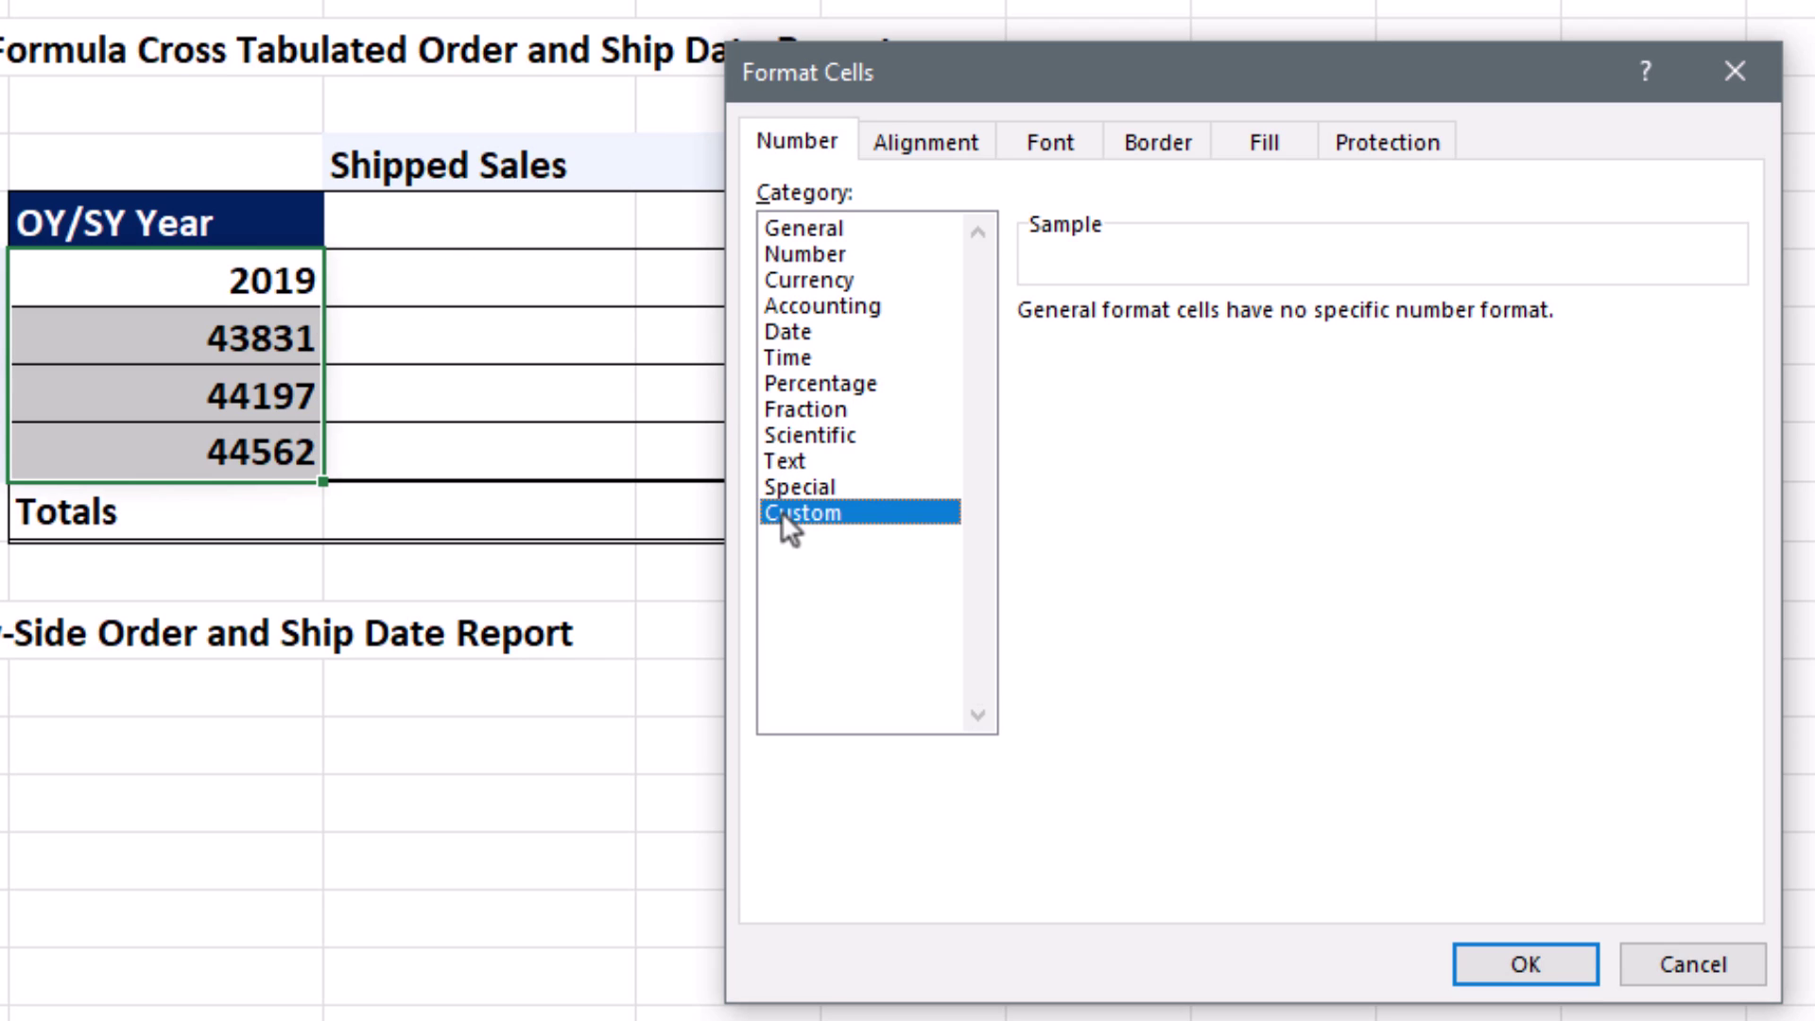
left_click_drag(1147, 350, 894, 349)
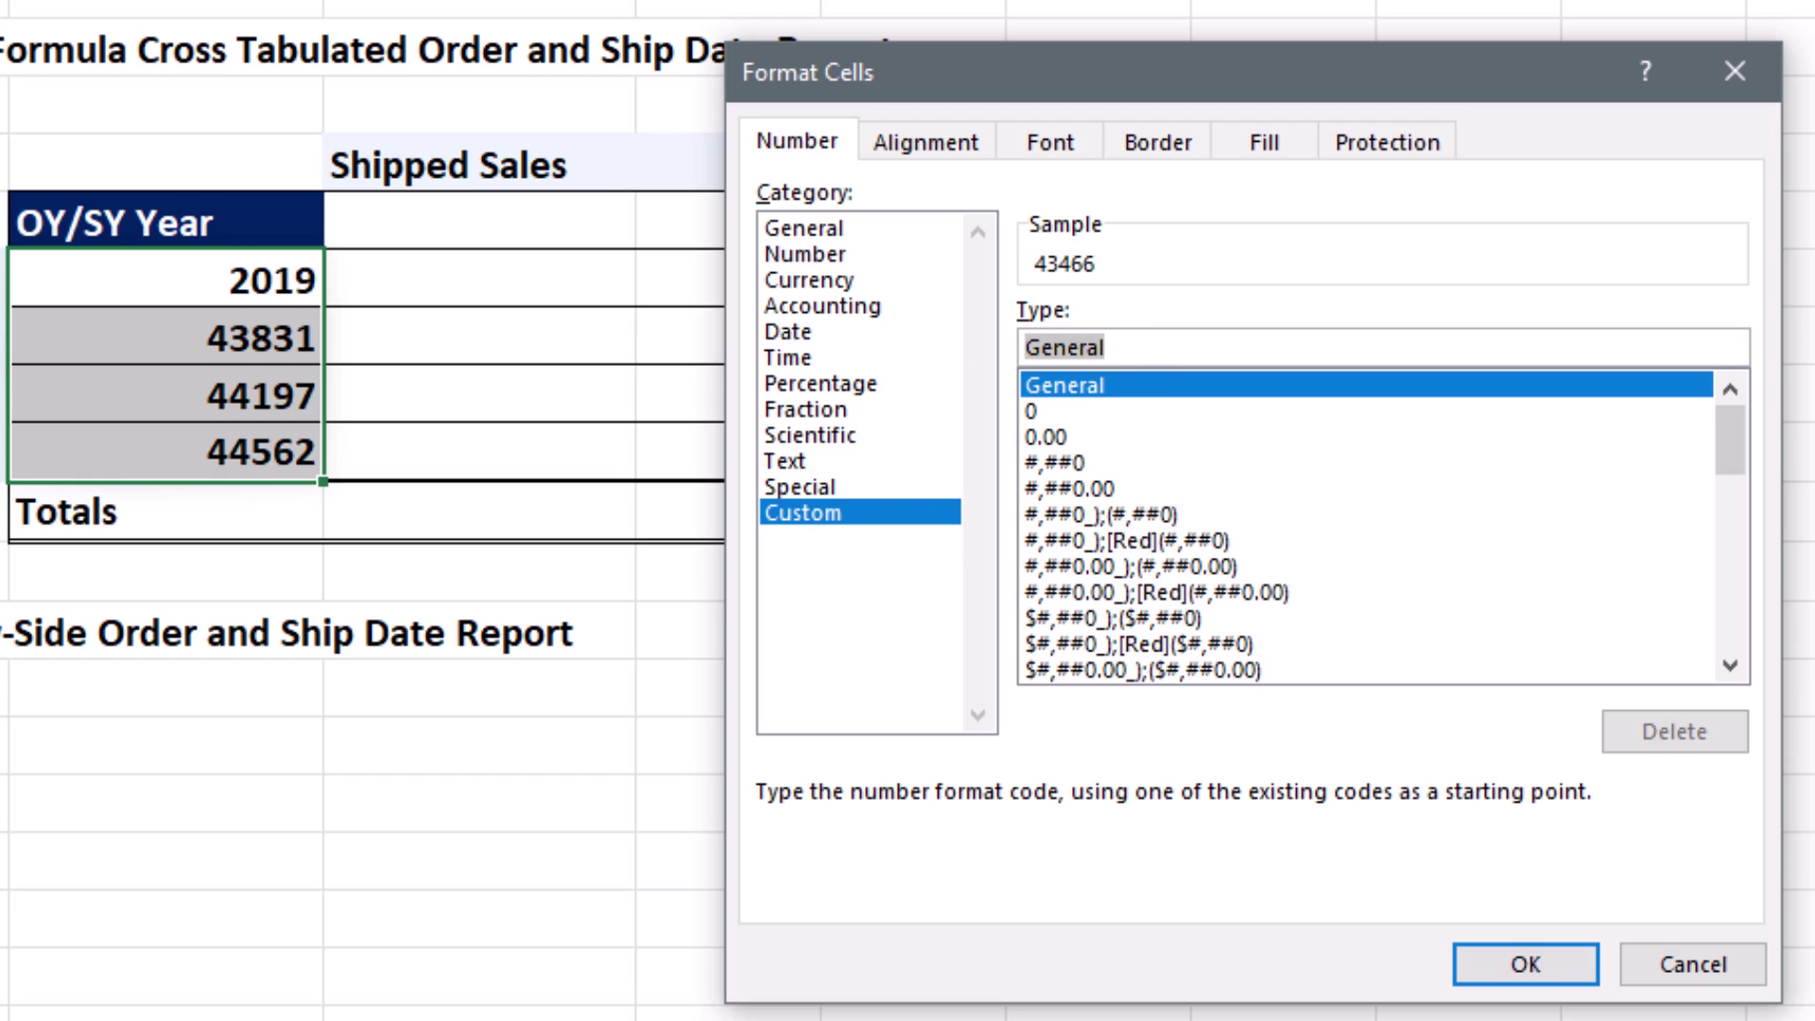
type("yyy")
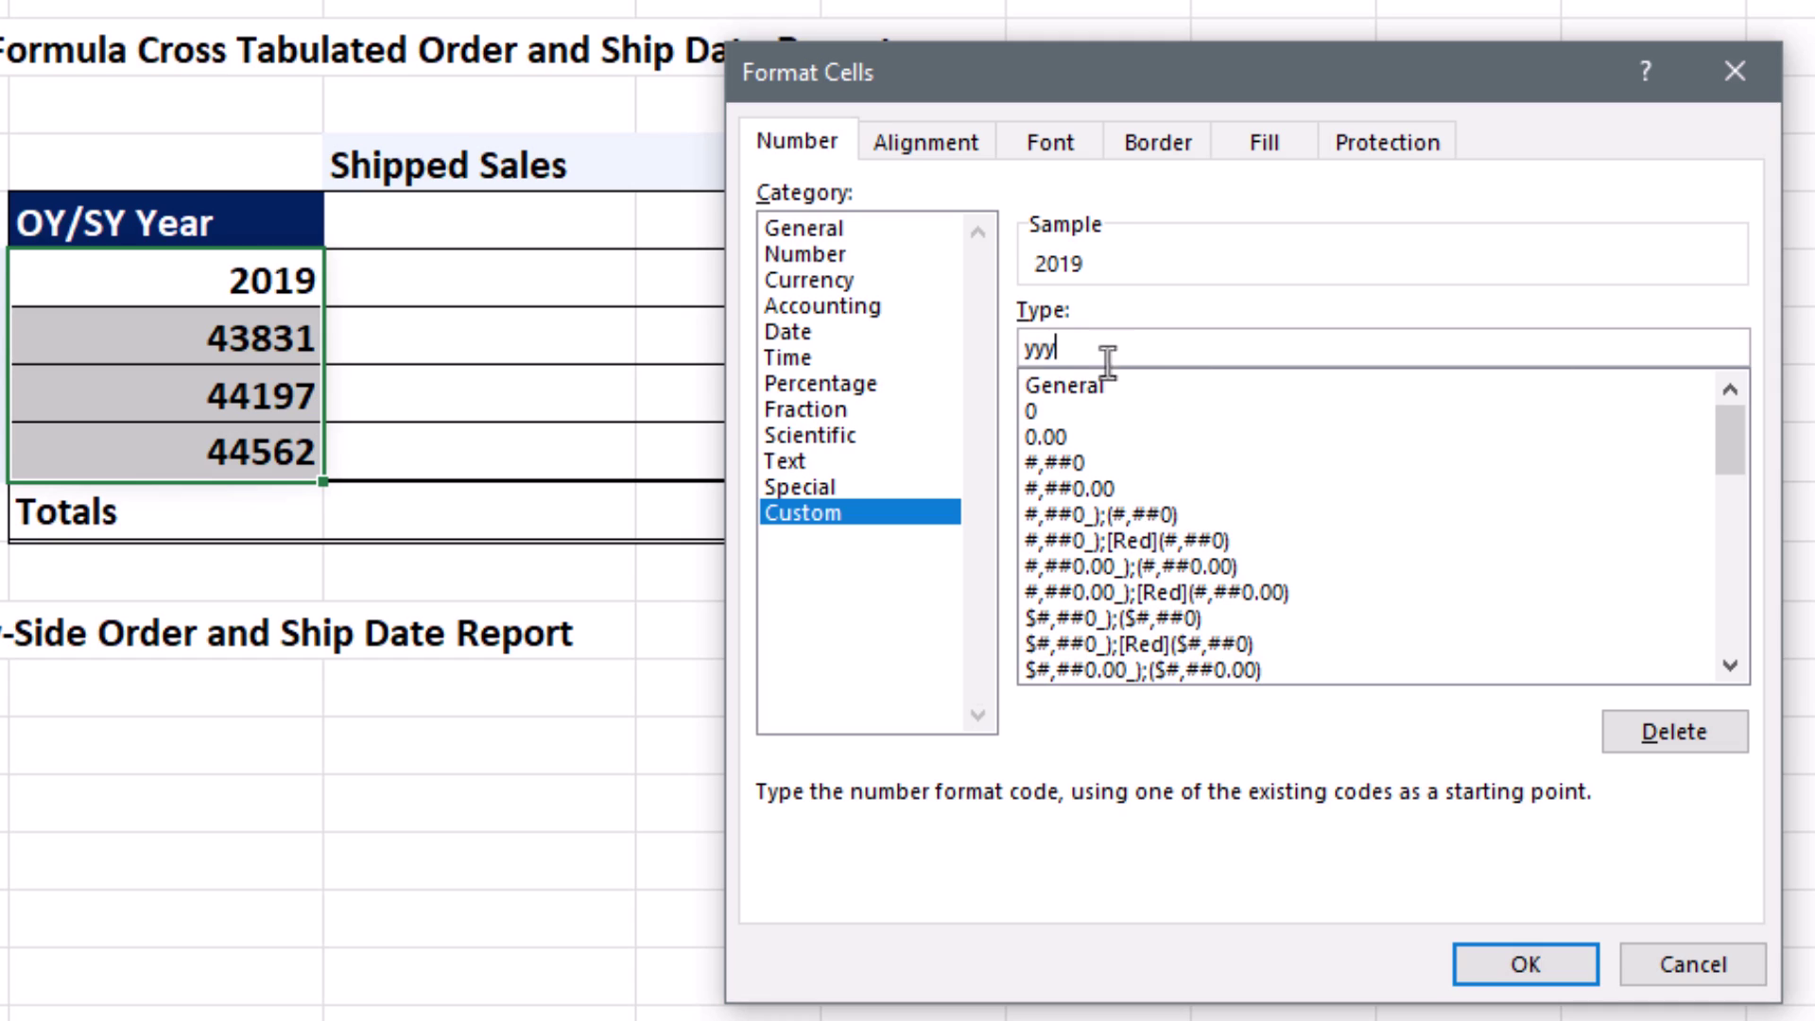
left_click(1020, 350)
type("\"OY \"")
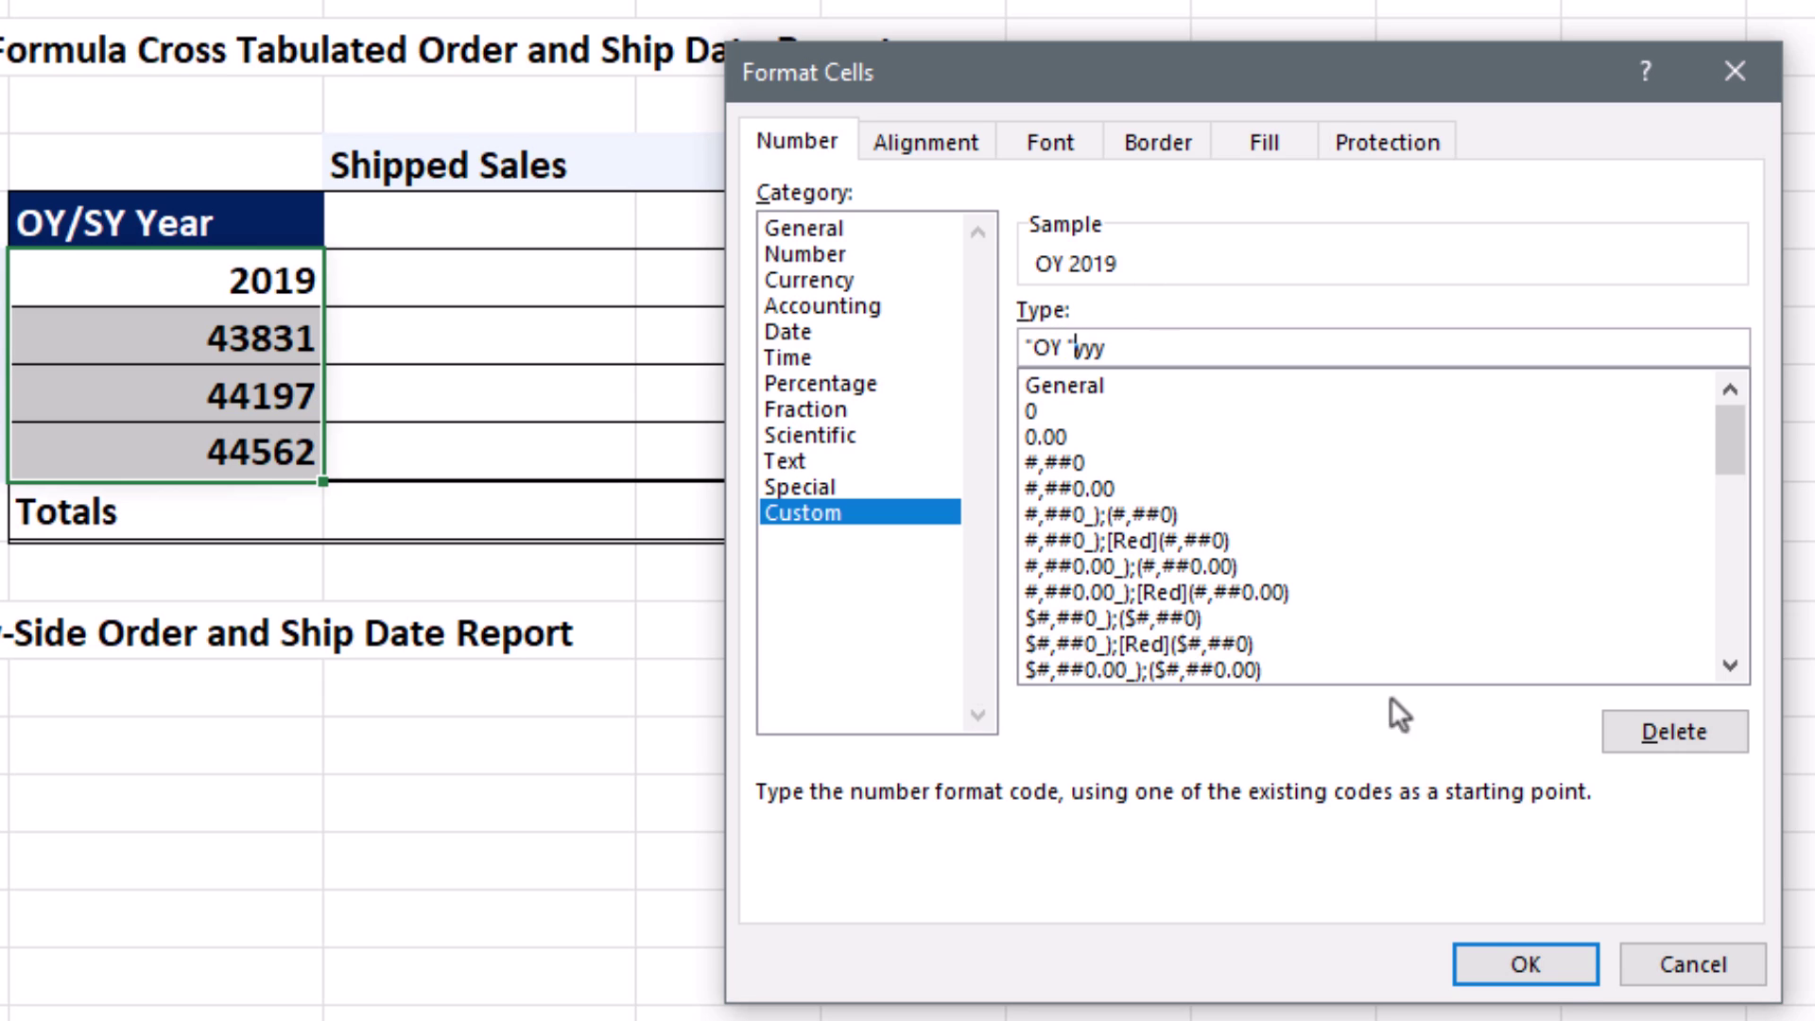
left_click(1555, 977)
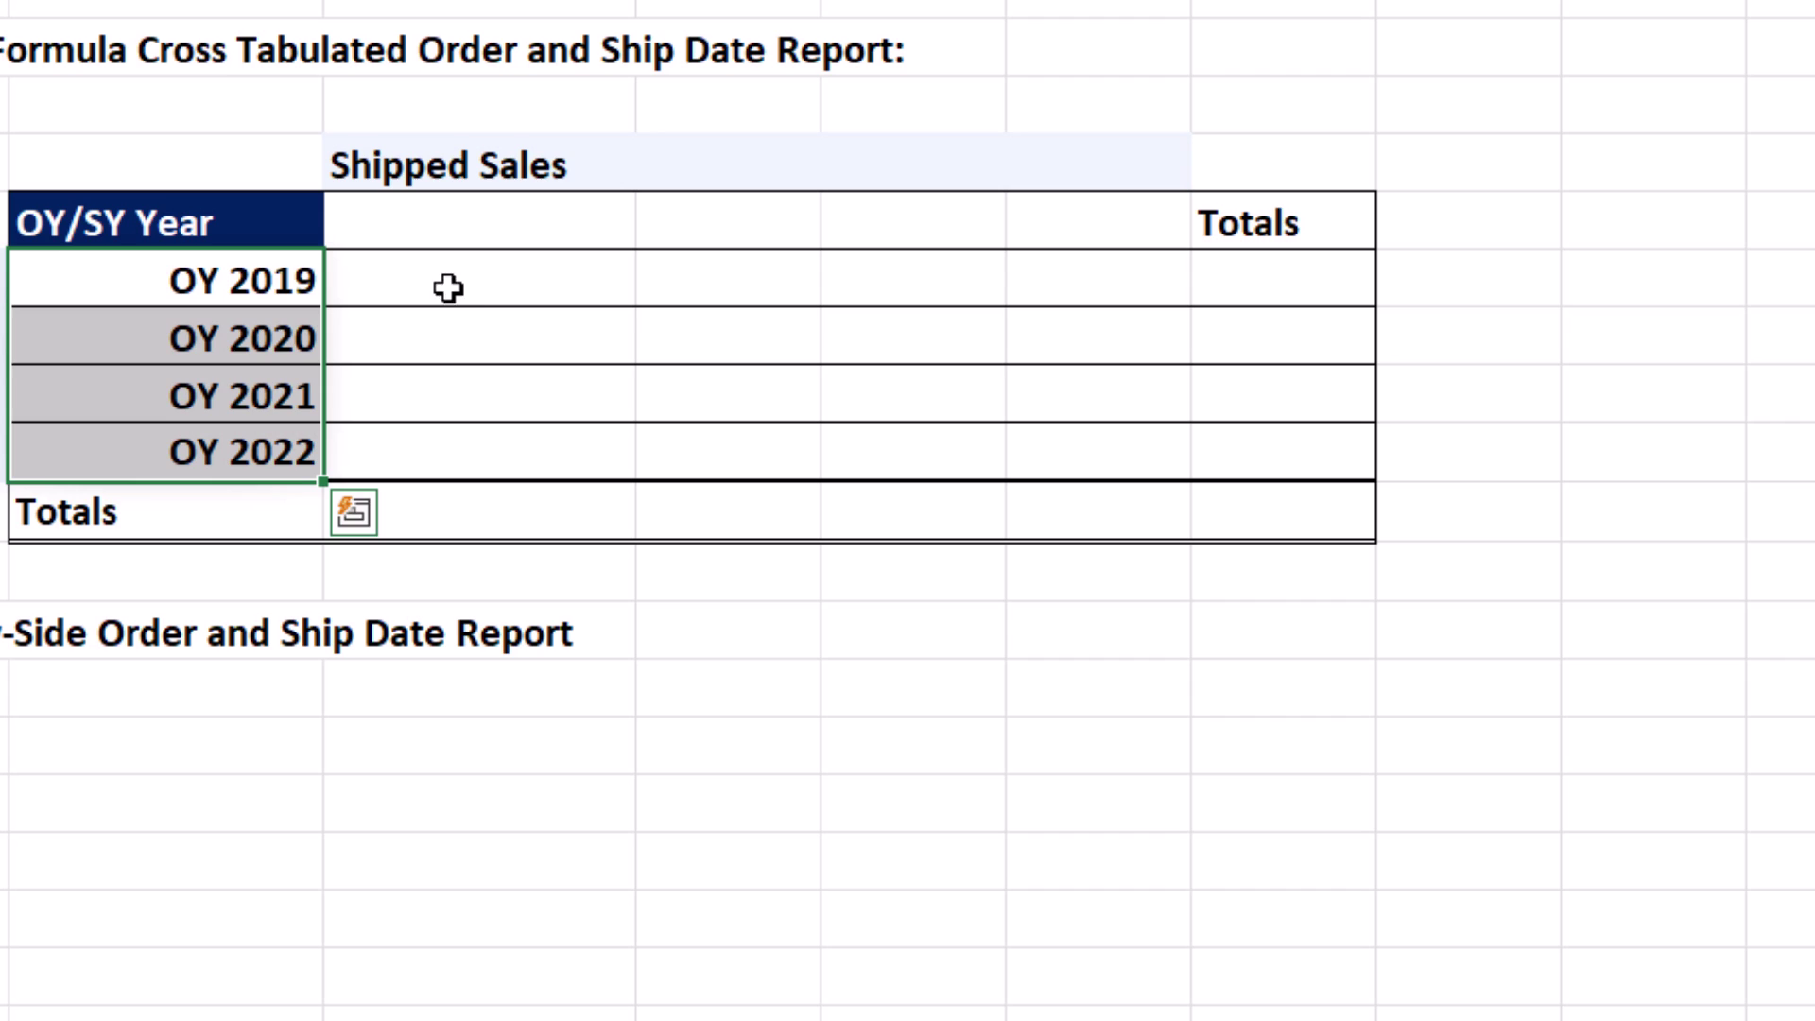
Step: Enter a TOROW formula in I14 under Shipped Sales that spreads the Year dates in G5:G8 across the row
left_click(586, 235)
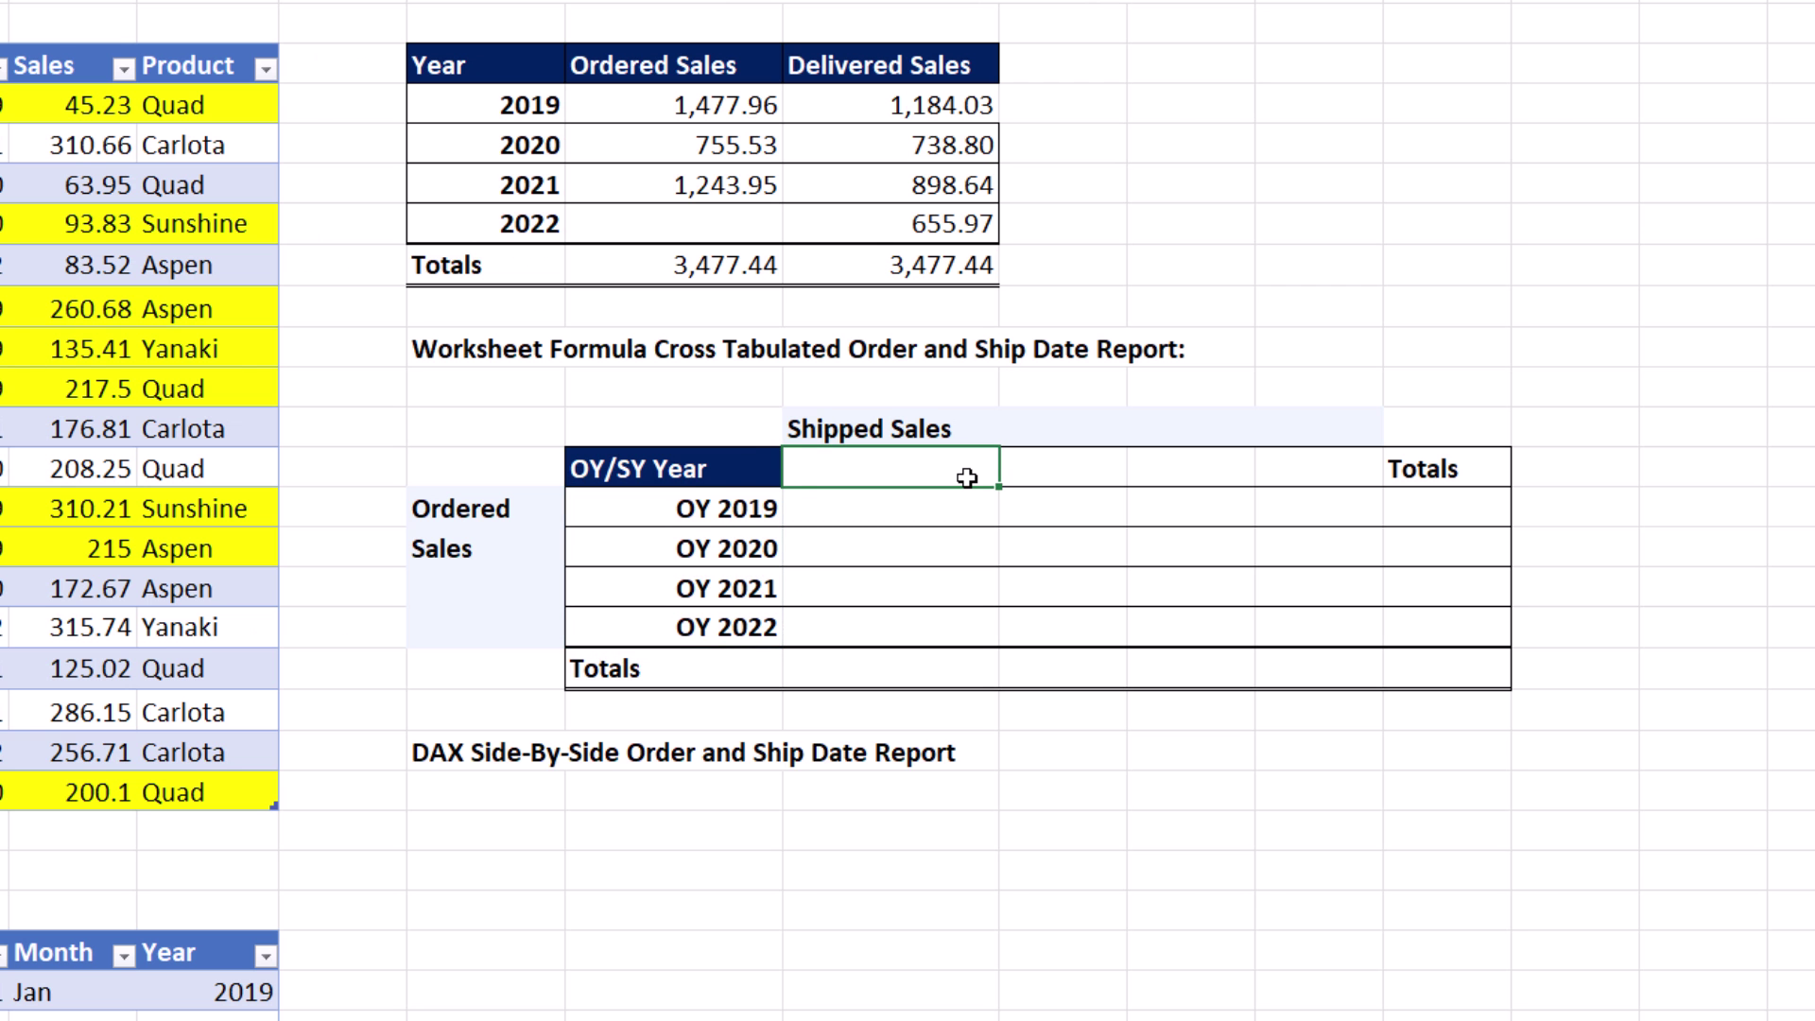
type("=tor")
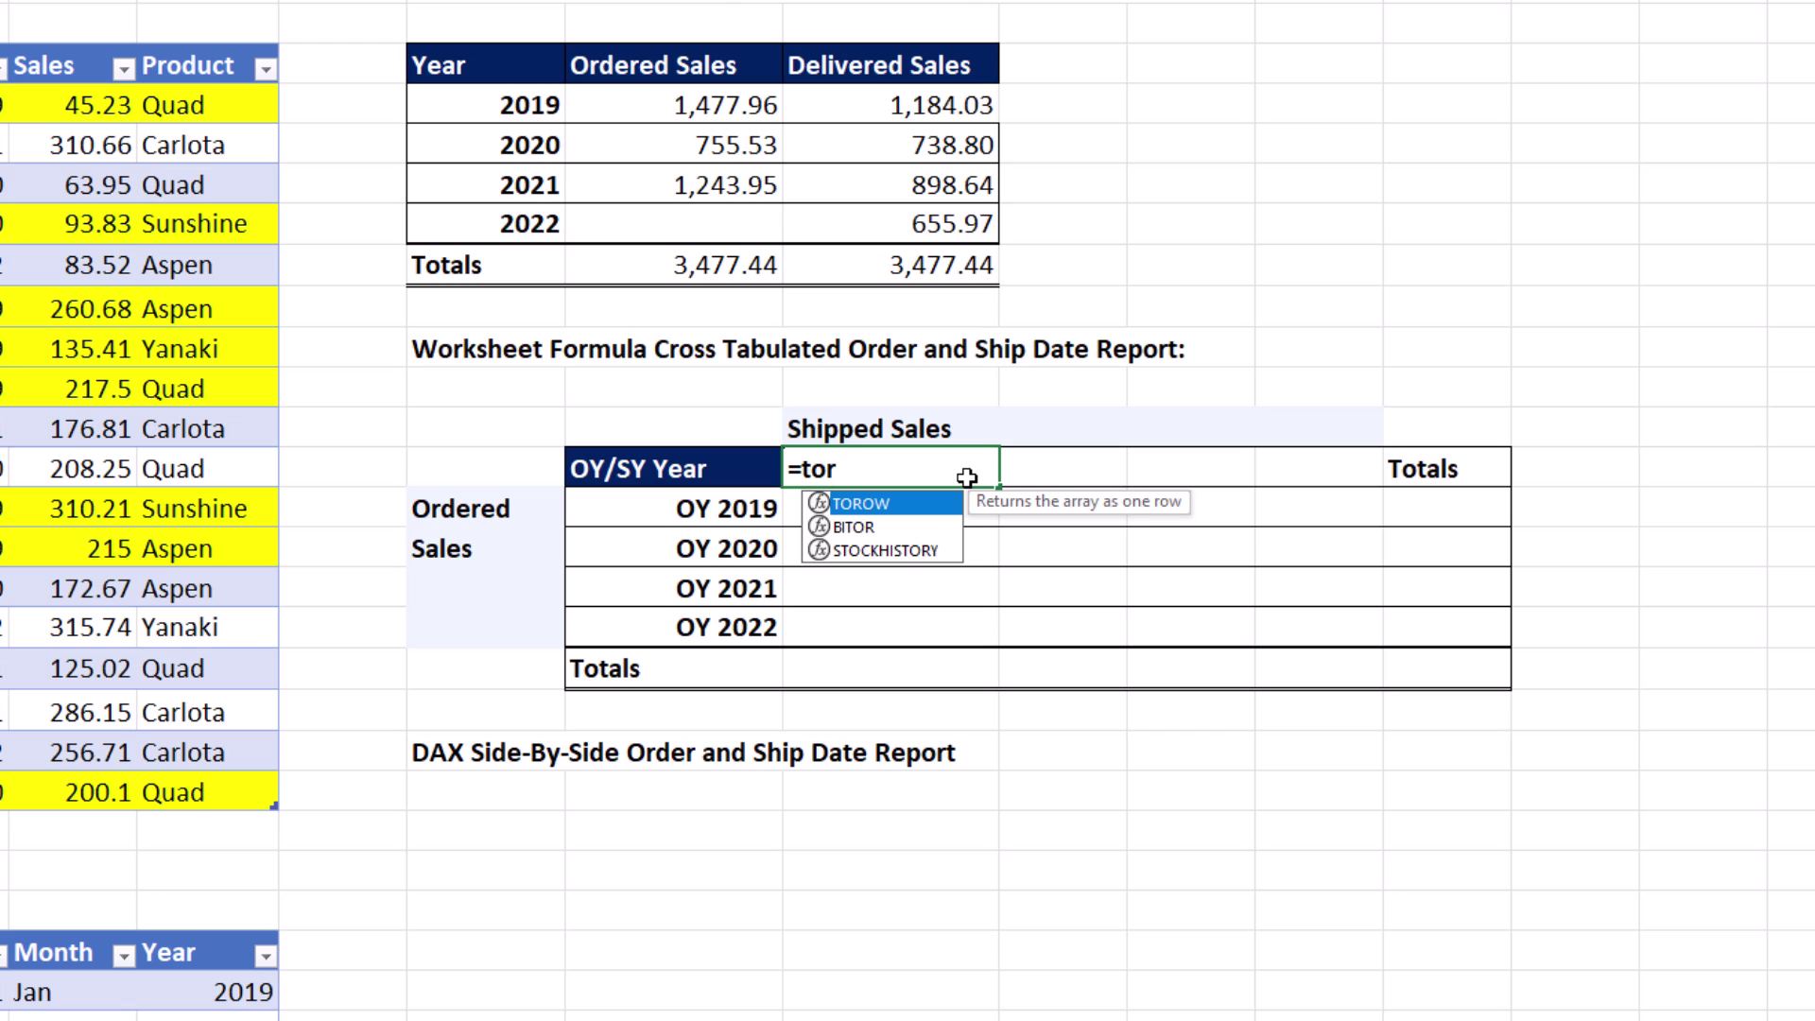
key("Tab")
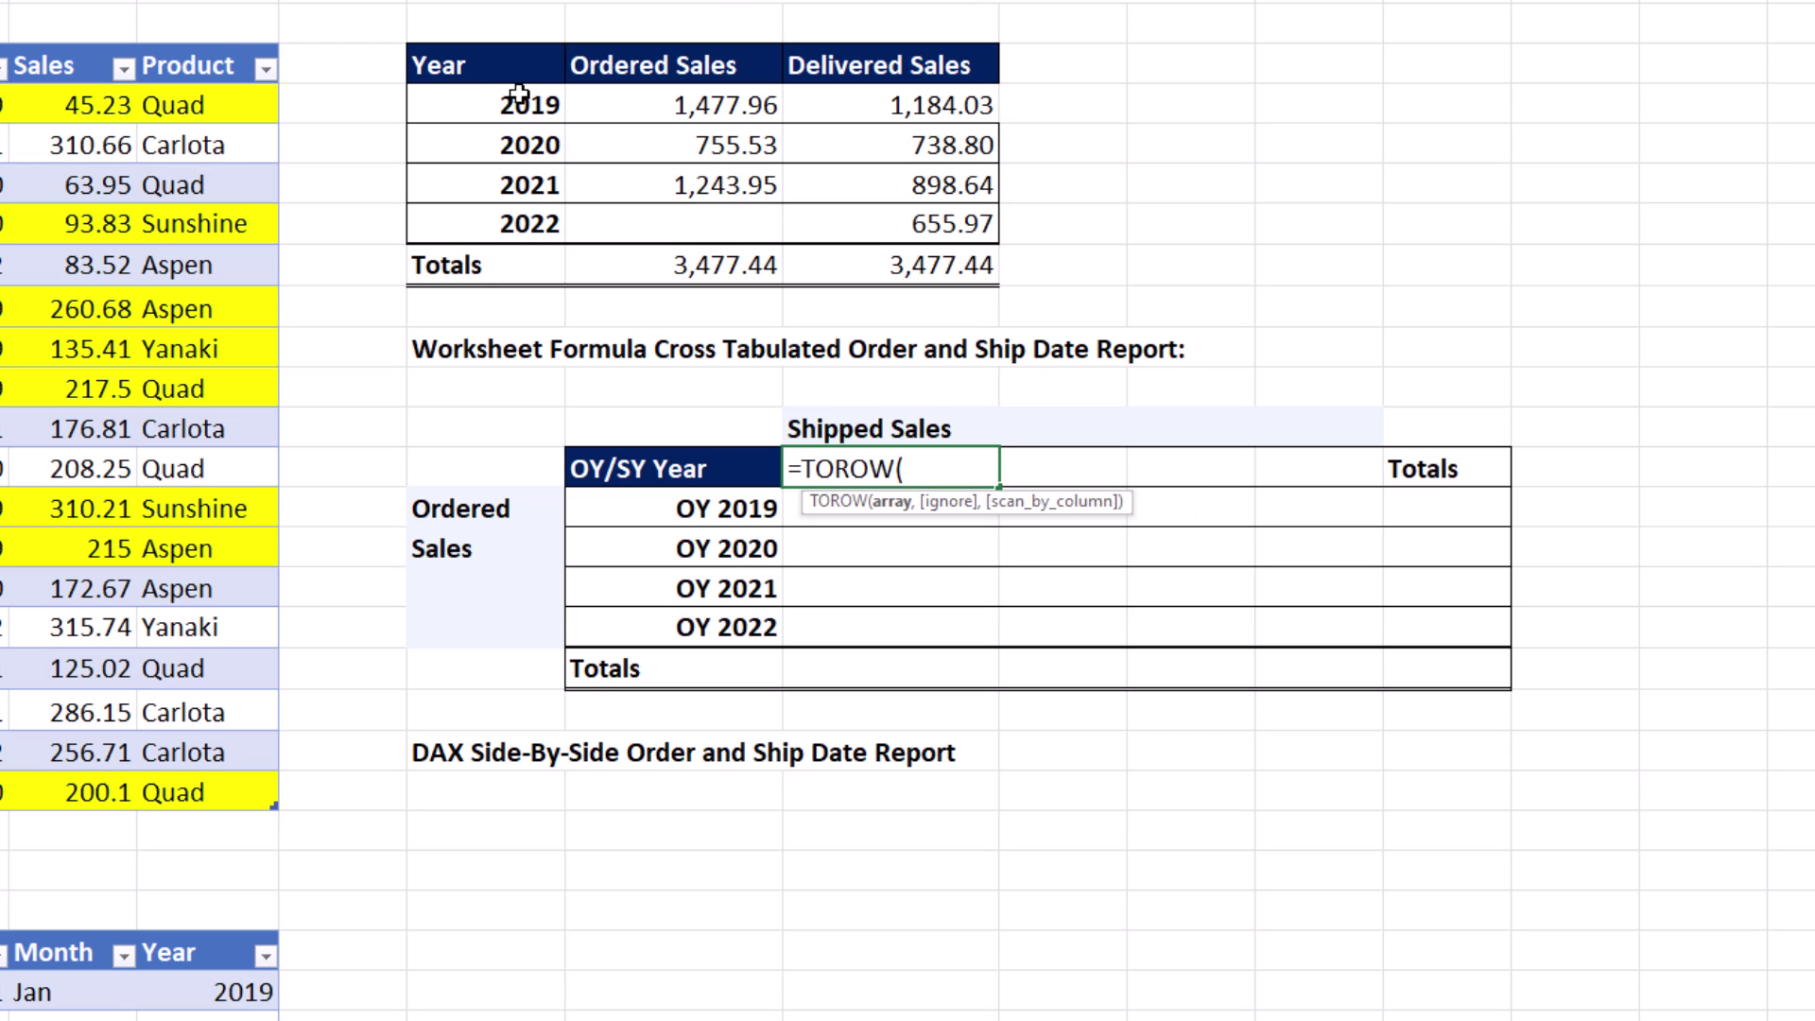
left_click_drag(519, 95, 518, 245)
key("ctrl+Return")
Step: Format the ship-year dates in I14:L14 with the custom number format "SY "yyyy
left_click(1361, 473, "shift")
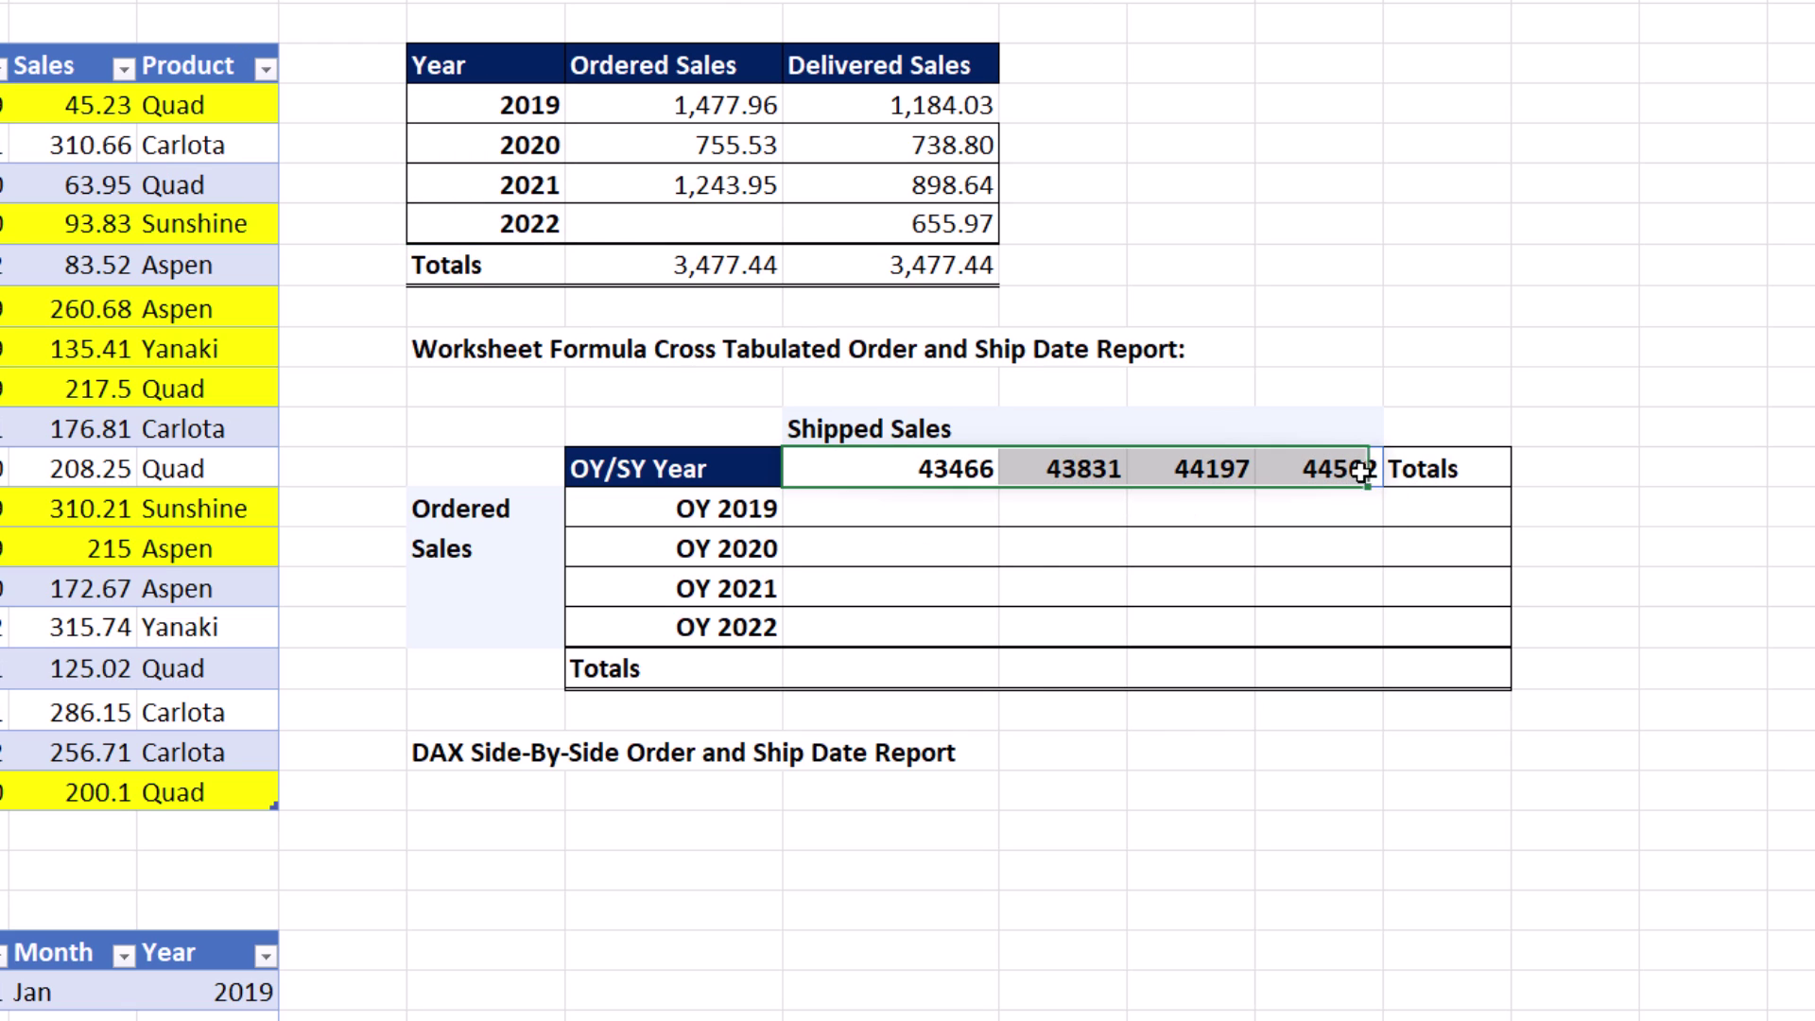
key("ctrl+1")
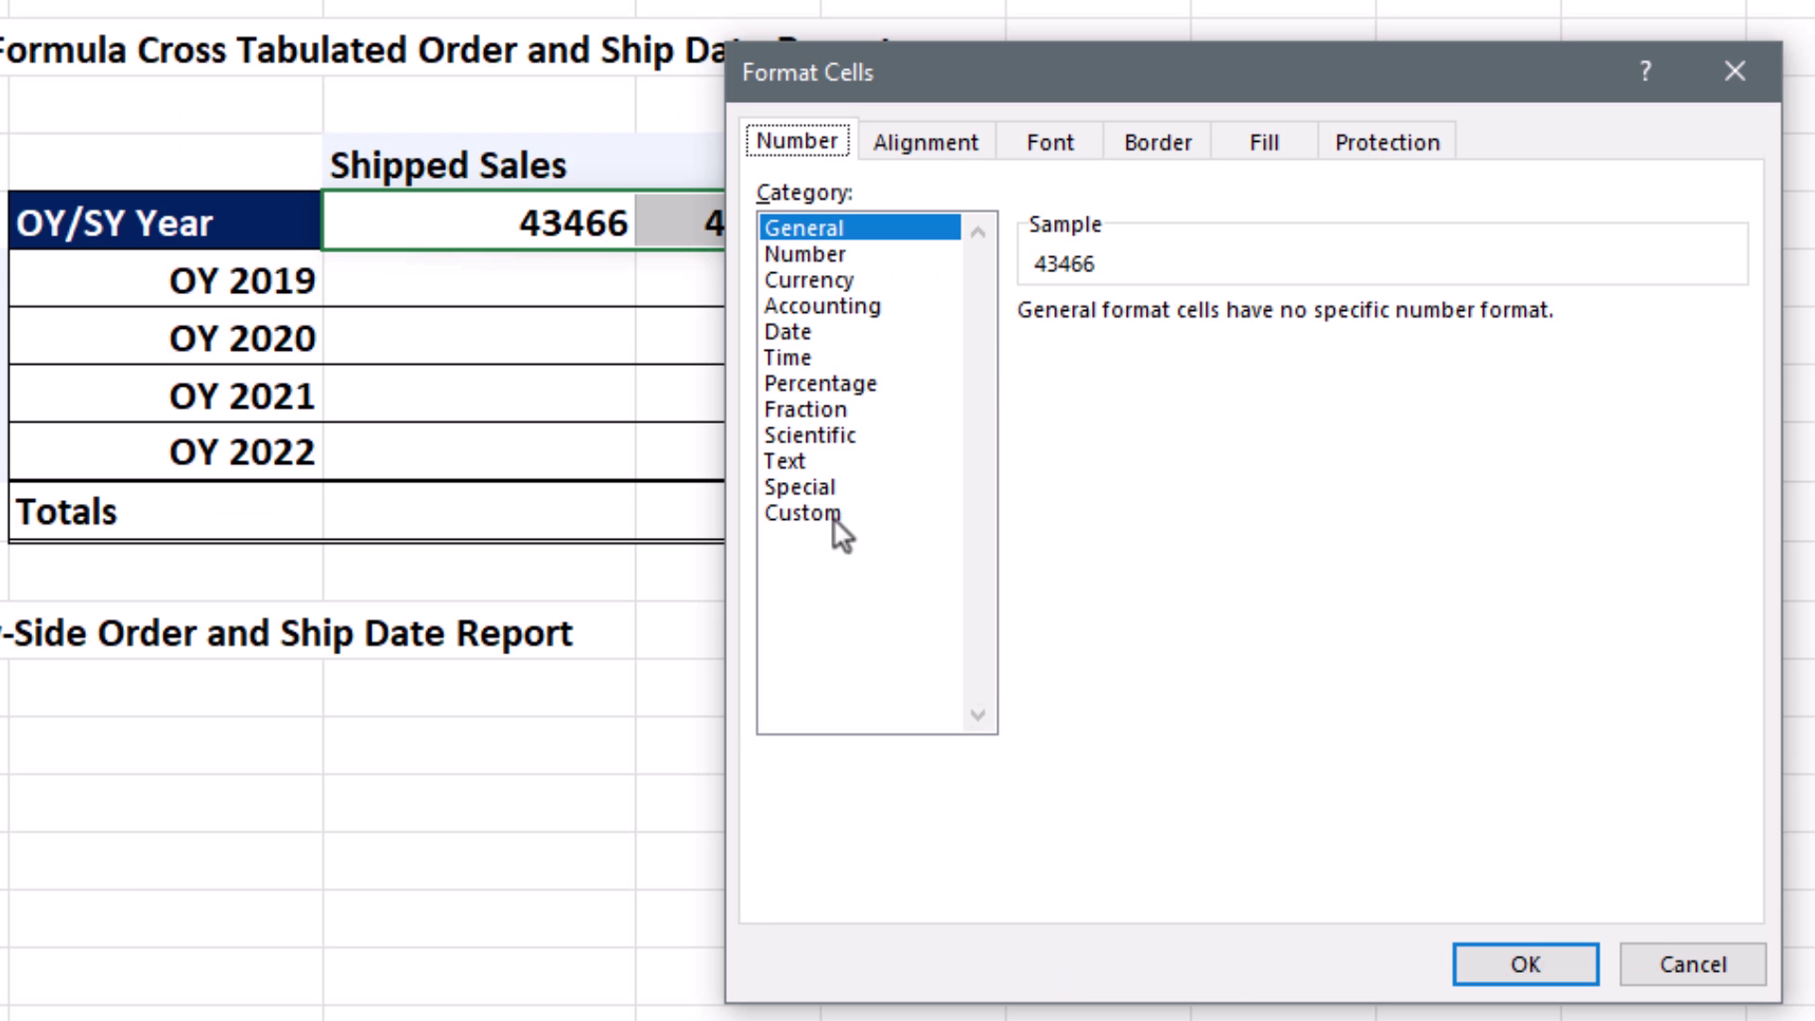
left_click(1134, 670)
double_click(1336, 350)
type("\"")
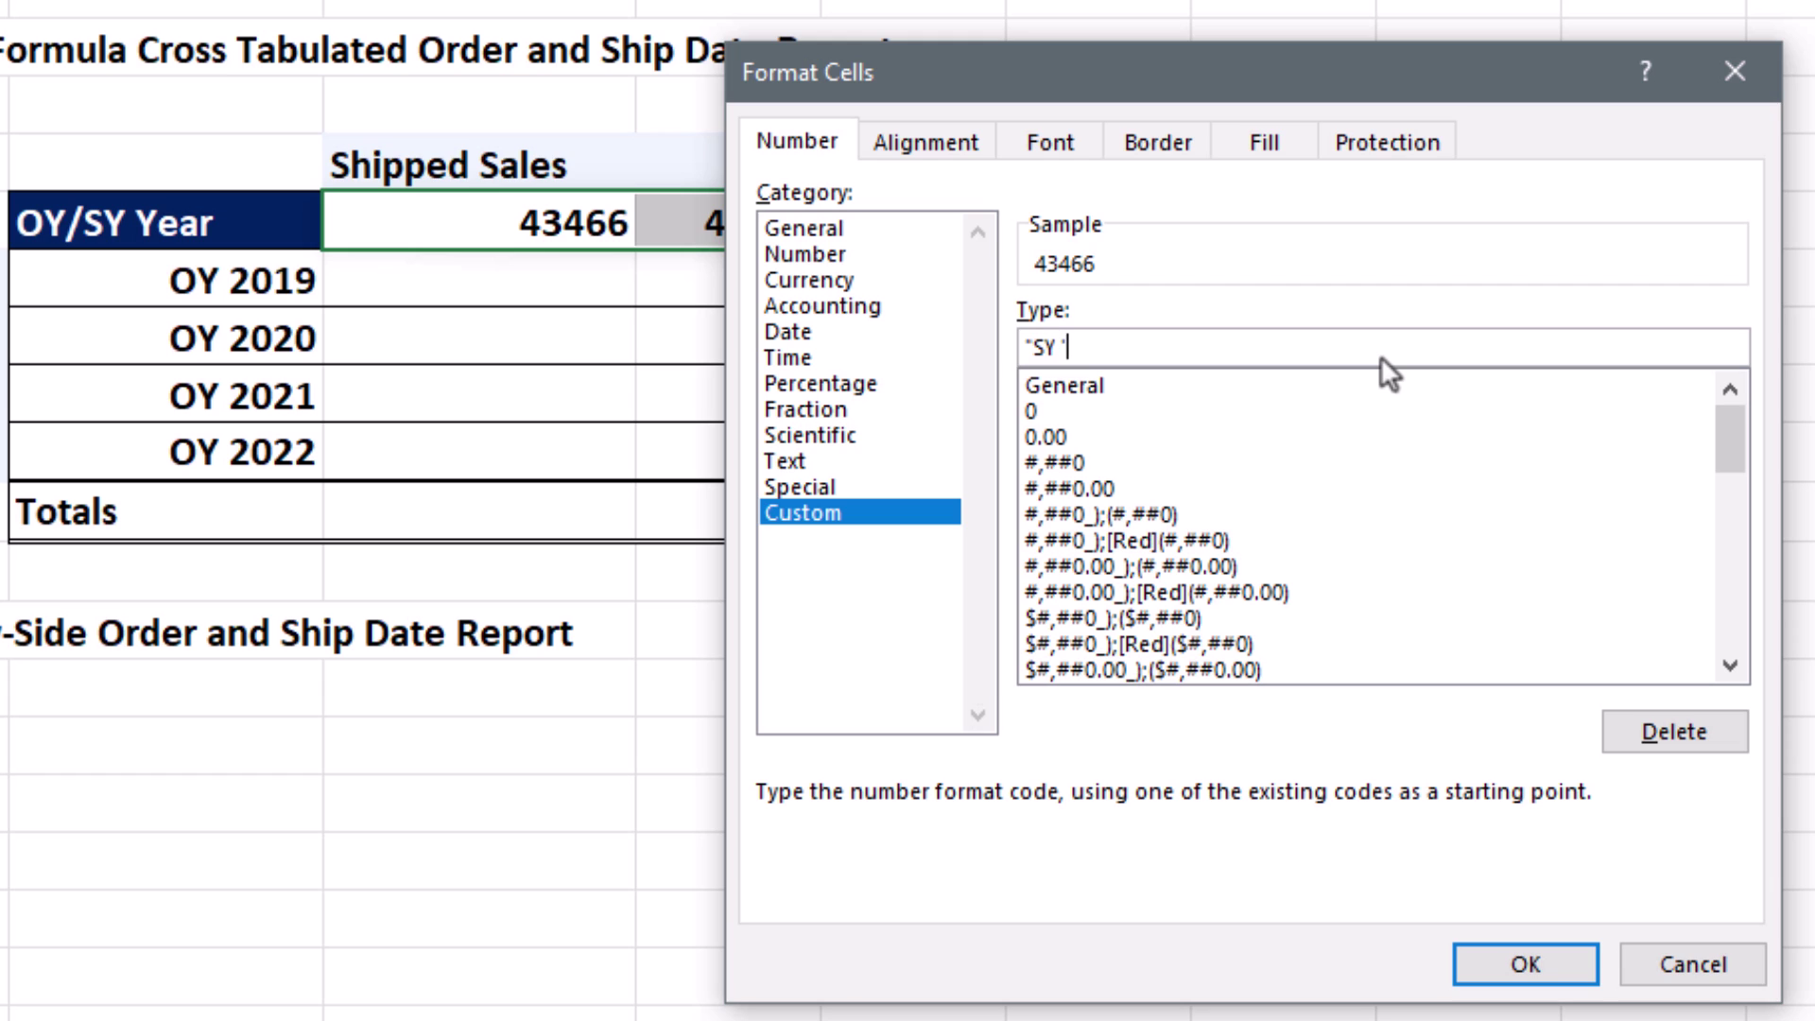
type("SY \"yyyy")
left_click(1528, 964)
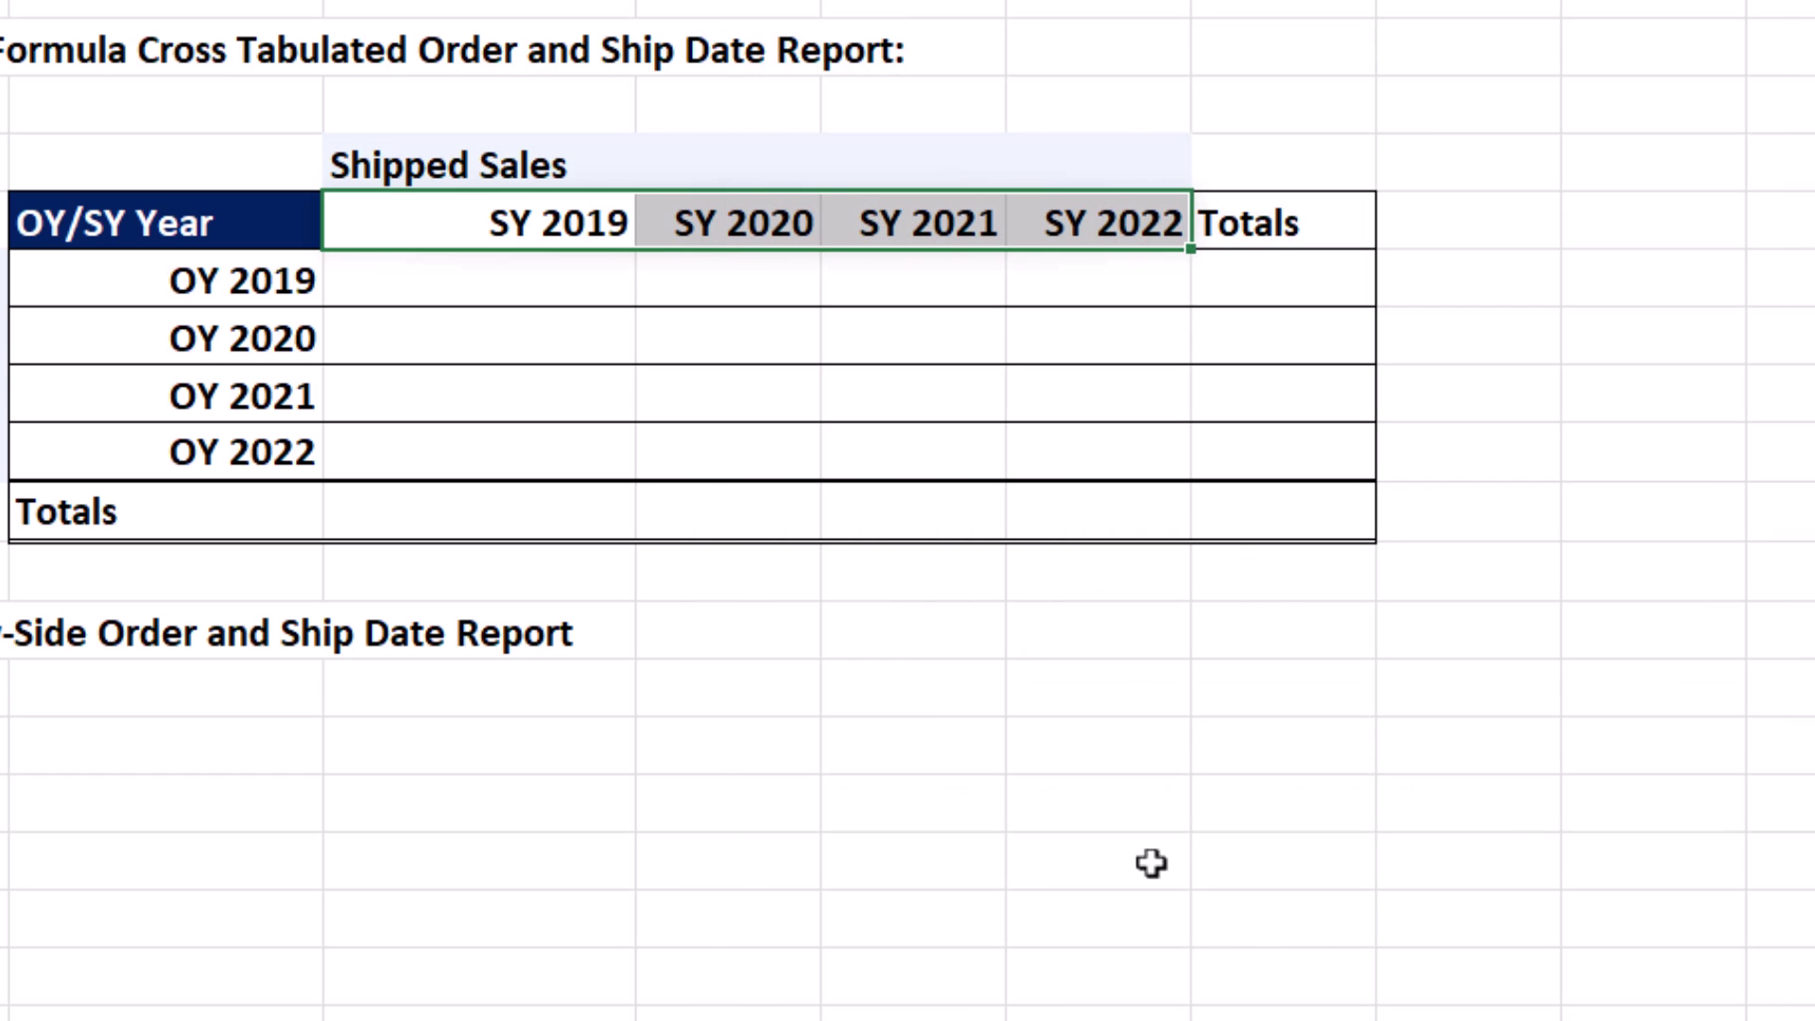
Step: Begin a SUMIFS formula in I15 that sums D5:D22 by OrderDate within each H15# year, adding fSales[ShipDate] ">="&I14# as criteria
left_click(539, 278)
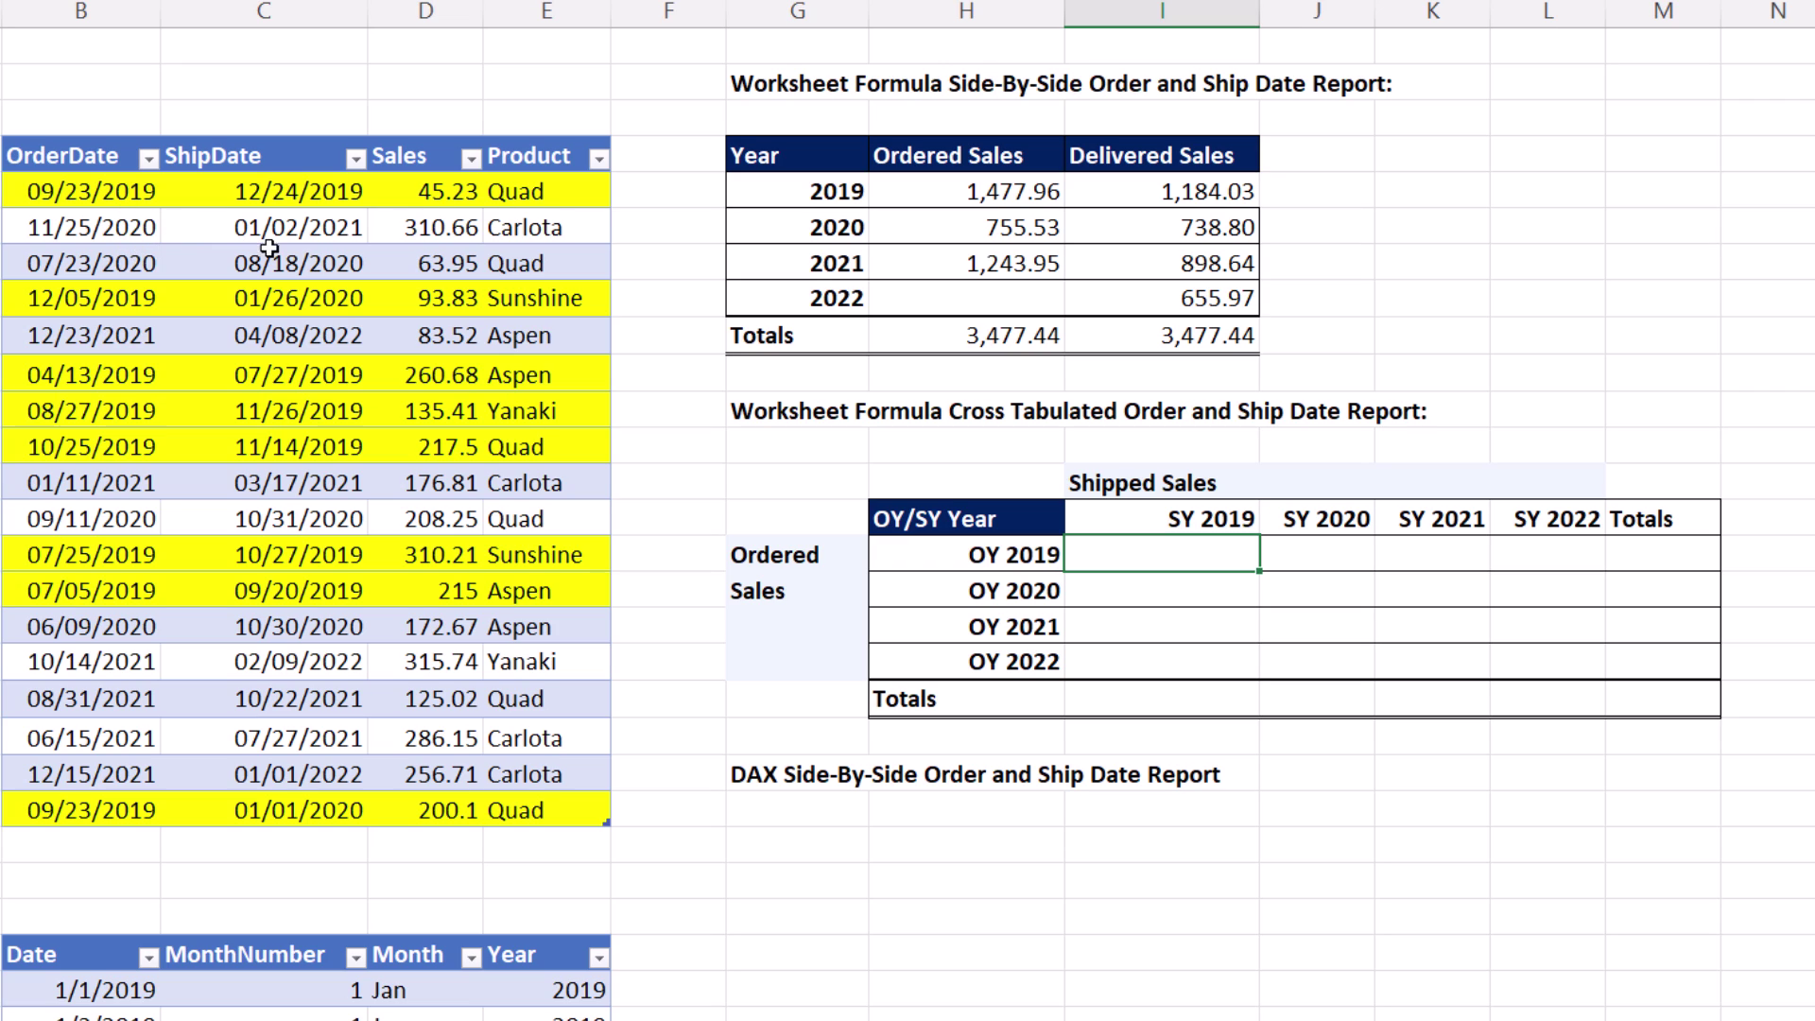
left_click(1350, 564)
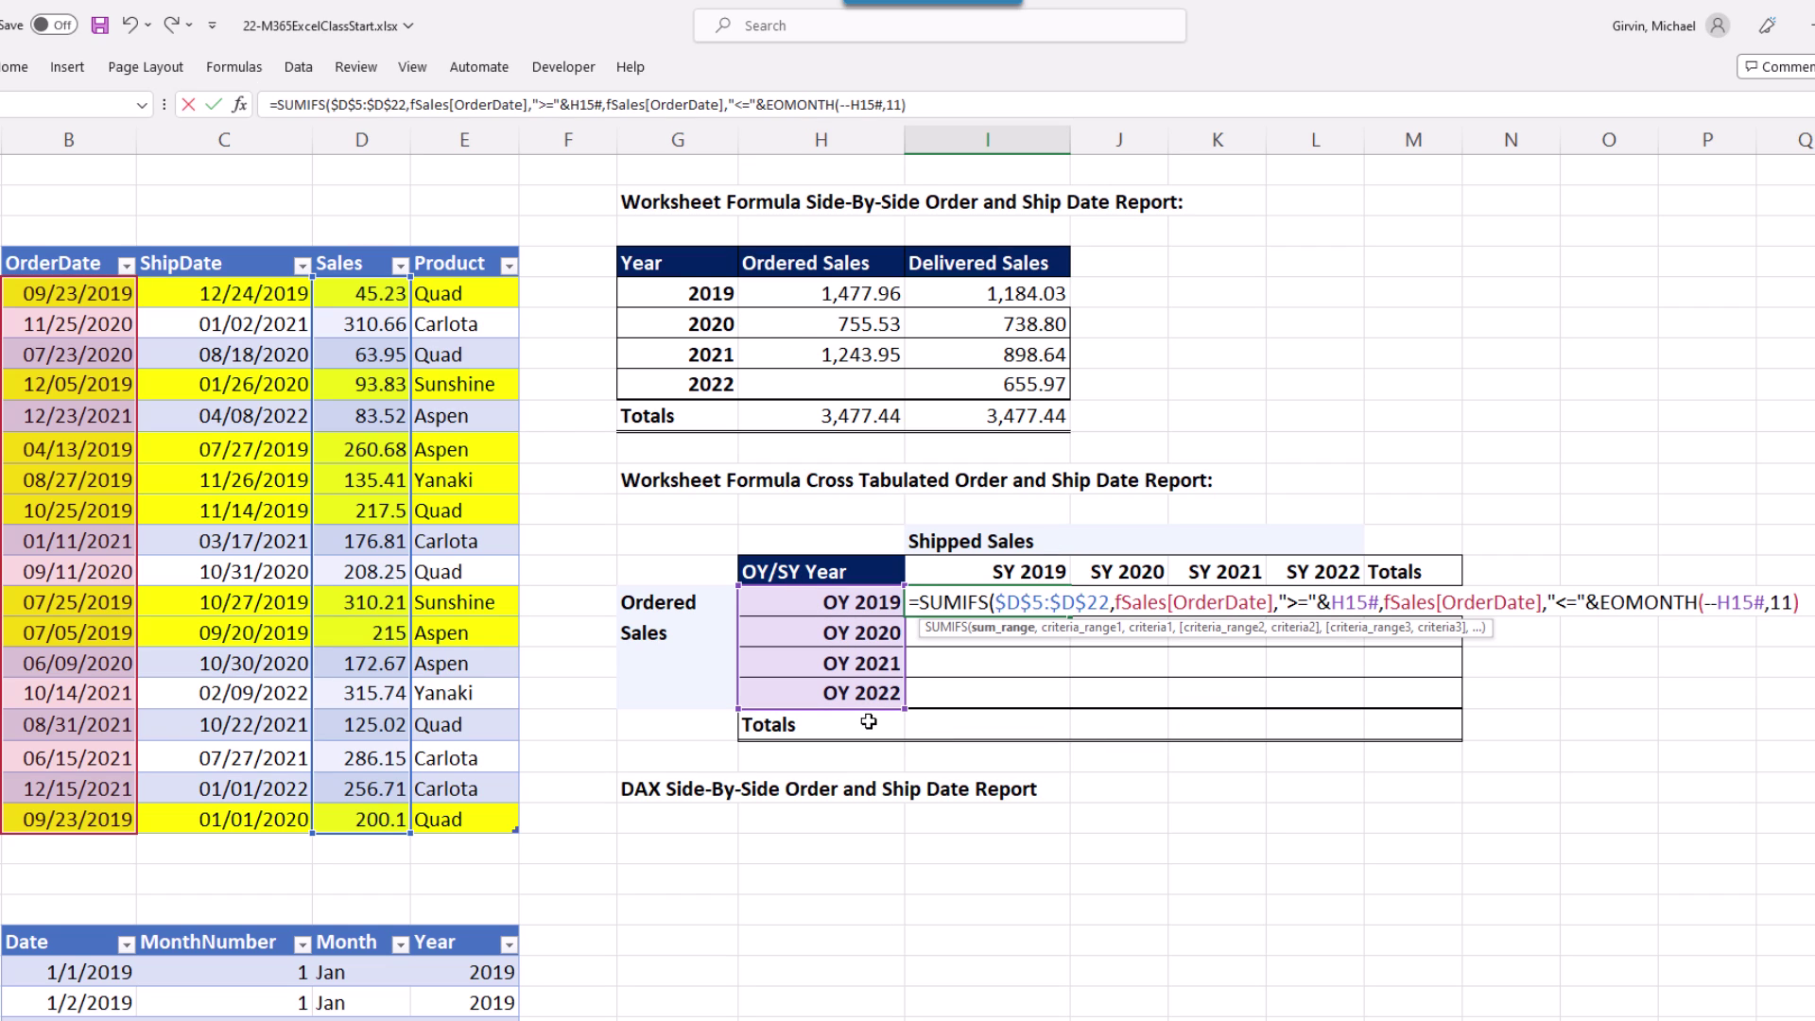
type(",")
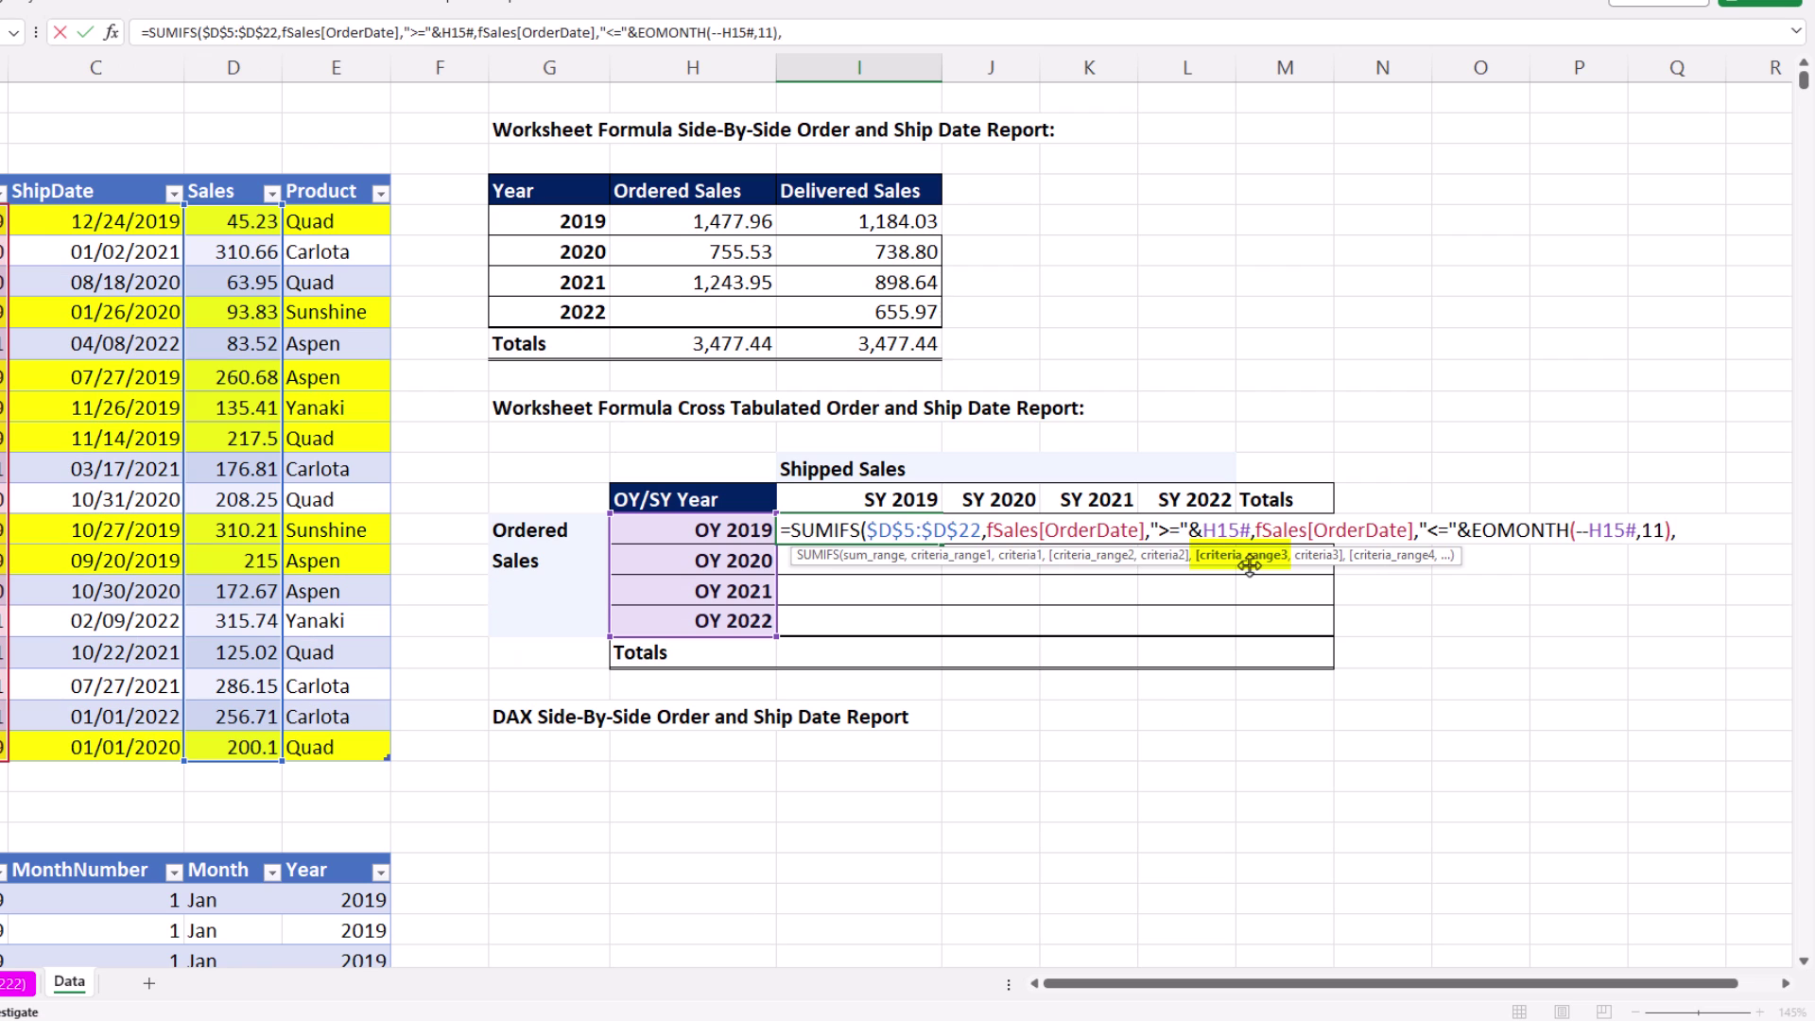
left_click(111, 177)
type(",\">=\"&I14:J14")
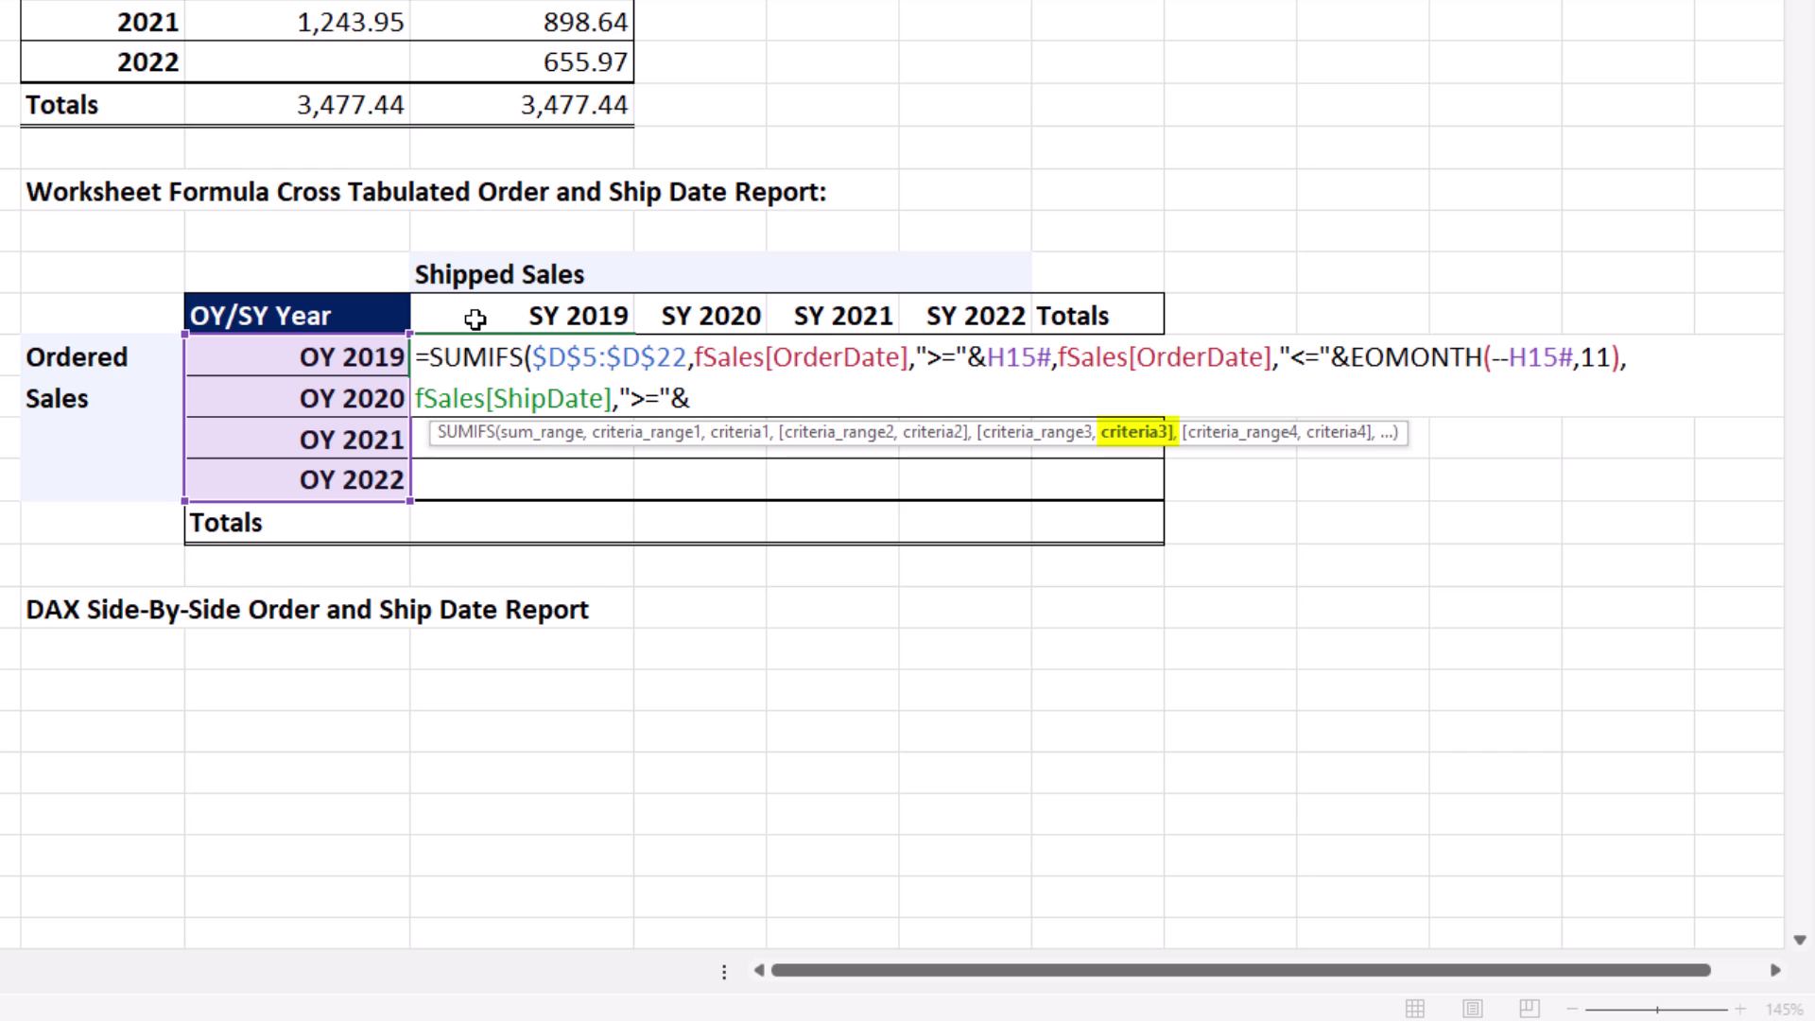
left_click_drag(702, 319, 1018, 322)
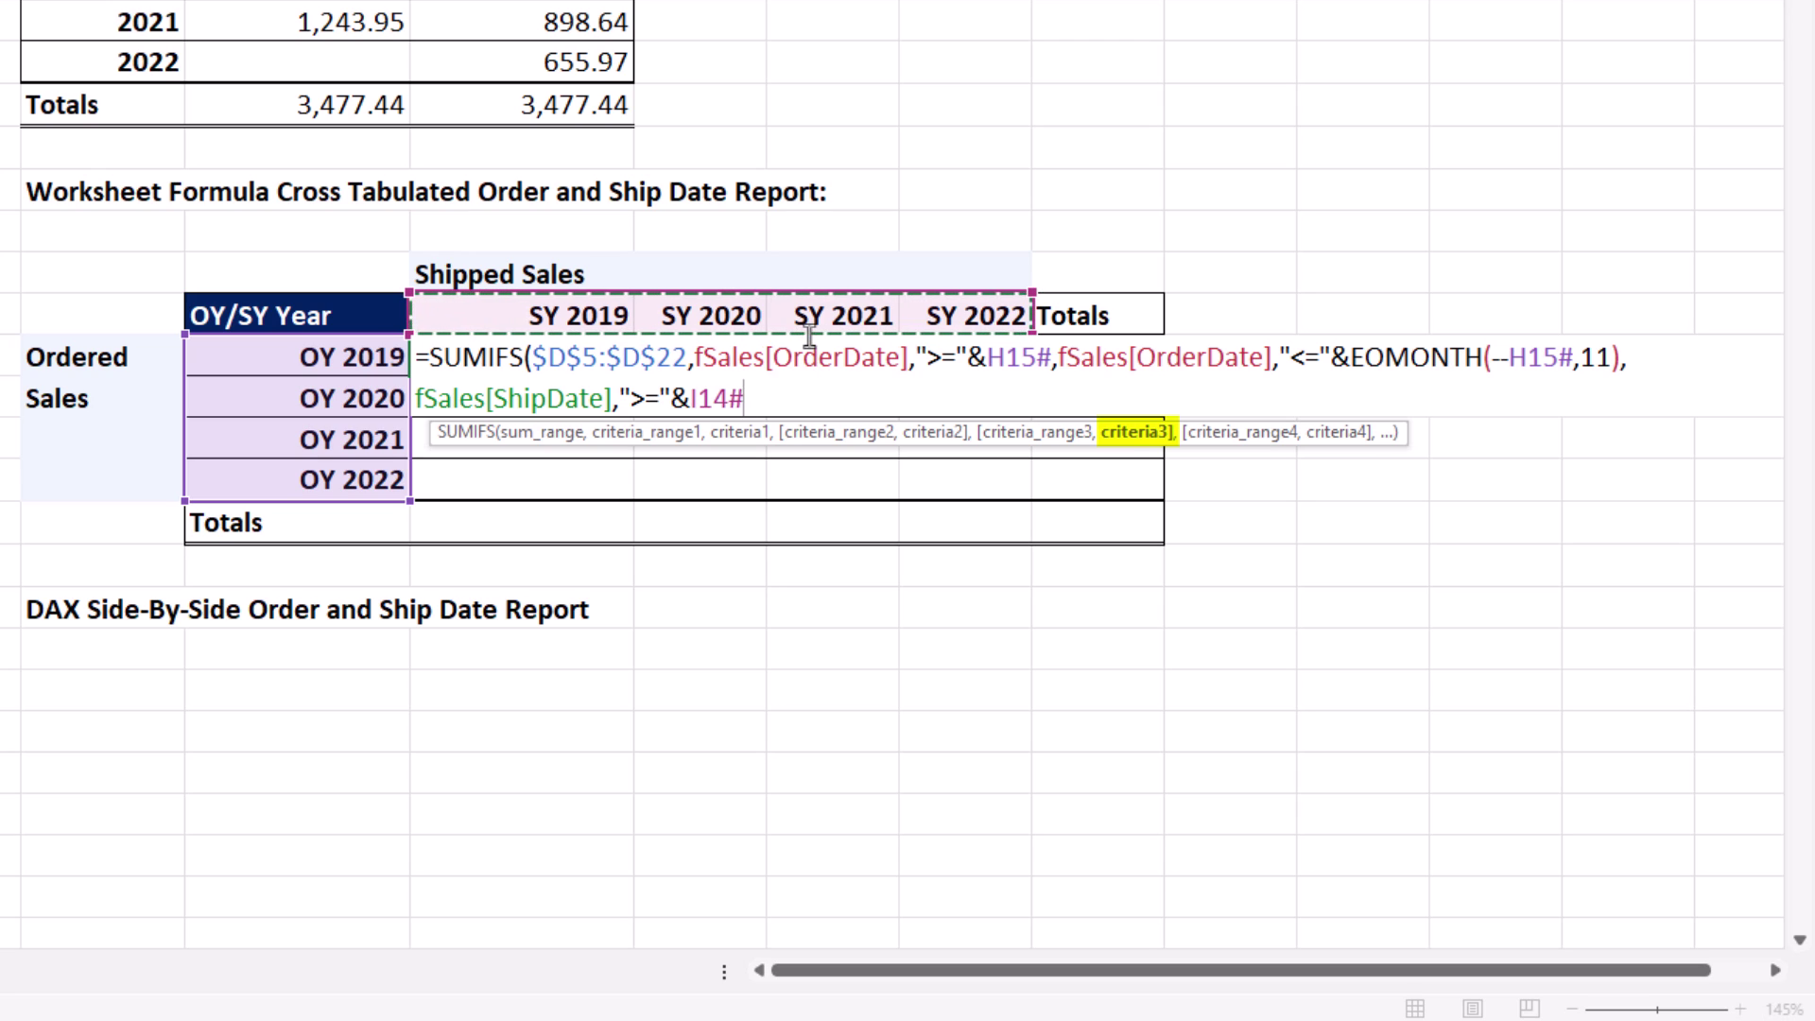
Step: Complete the I15 SUMIFS formula with the criteria fSales[ShipDate],"<="&EOMONTH(--I14#,11) and enter it
type(",")
type("fSales[ShipDate]")
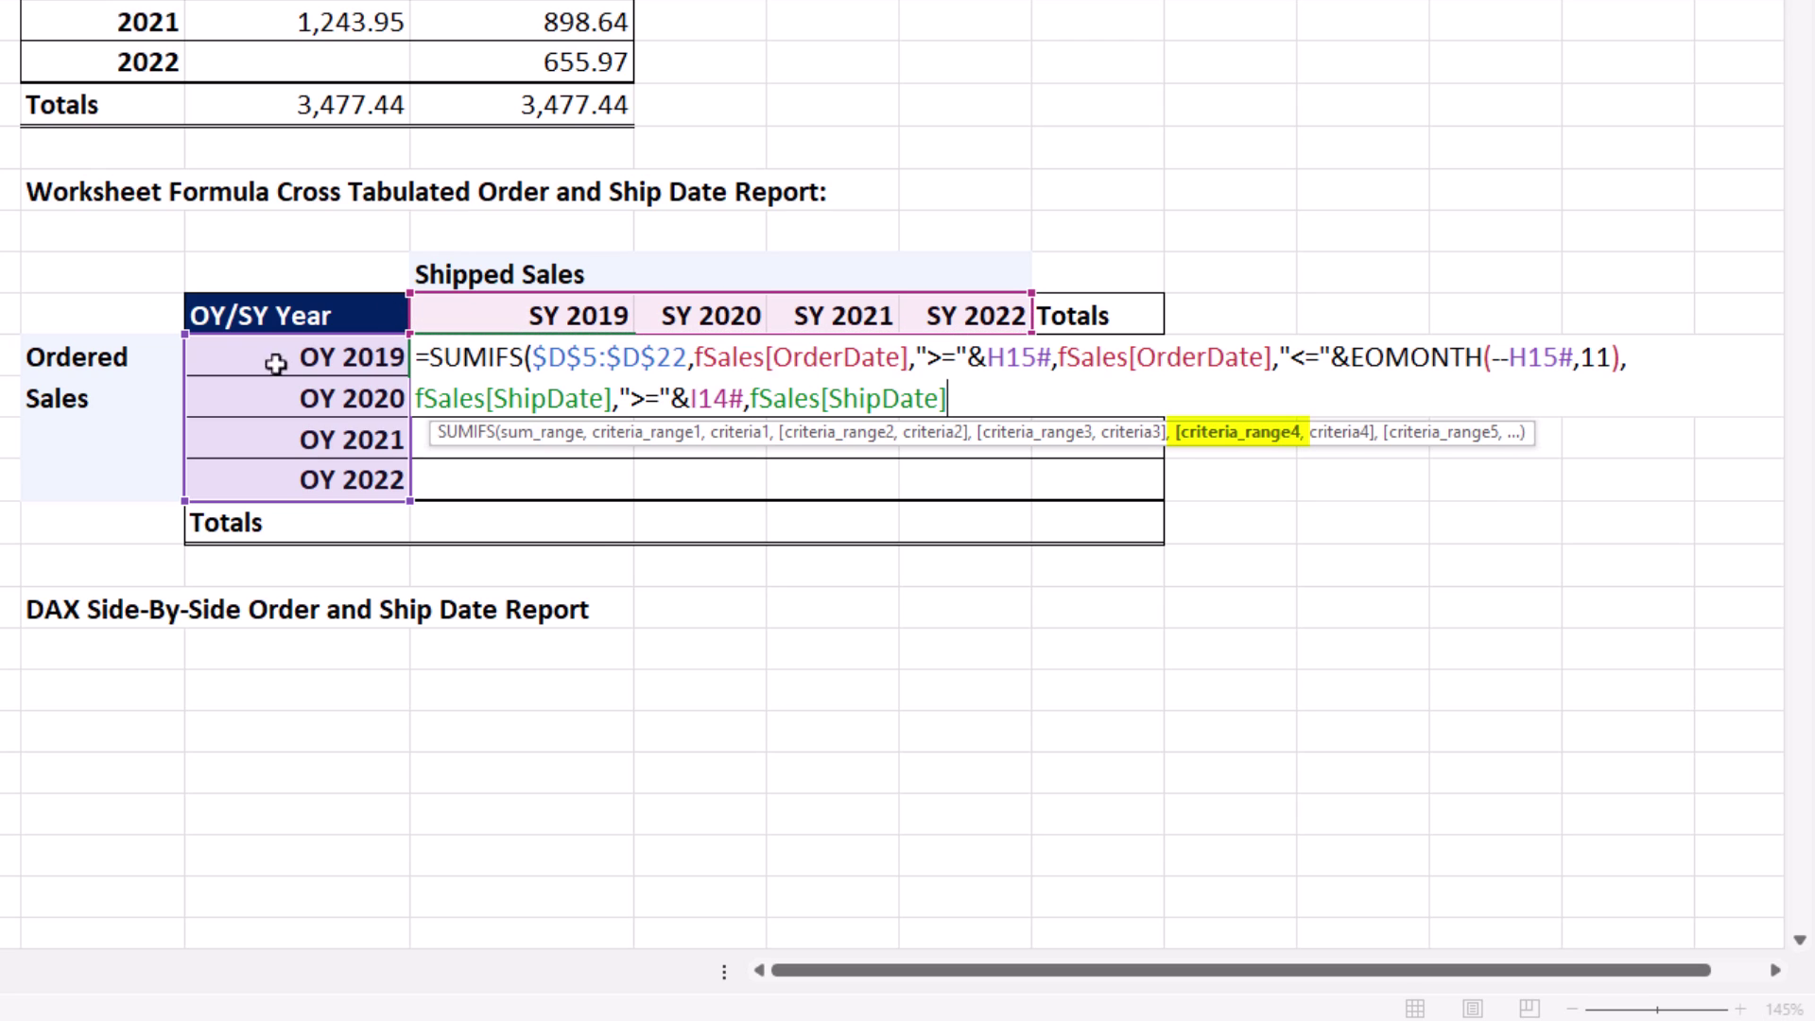
type(",\"<=\"")
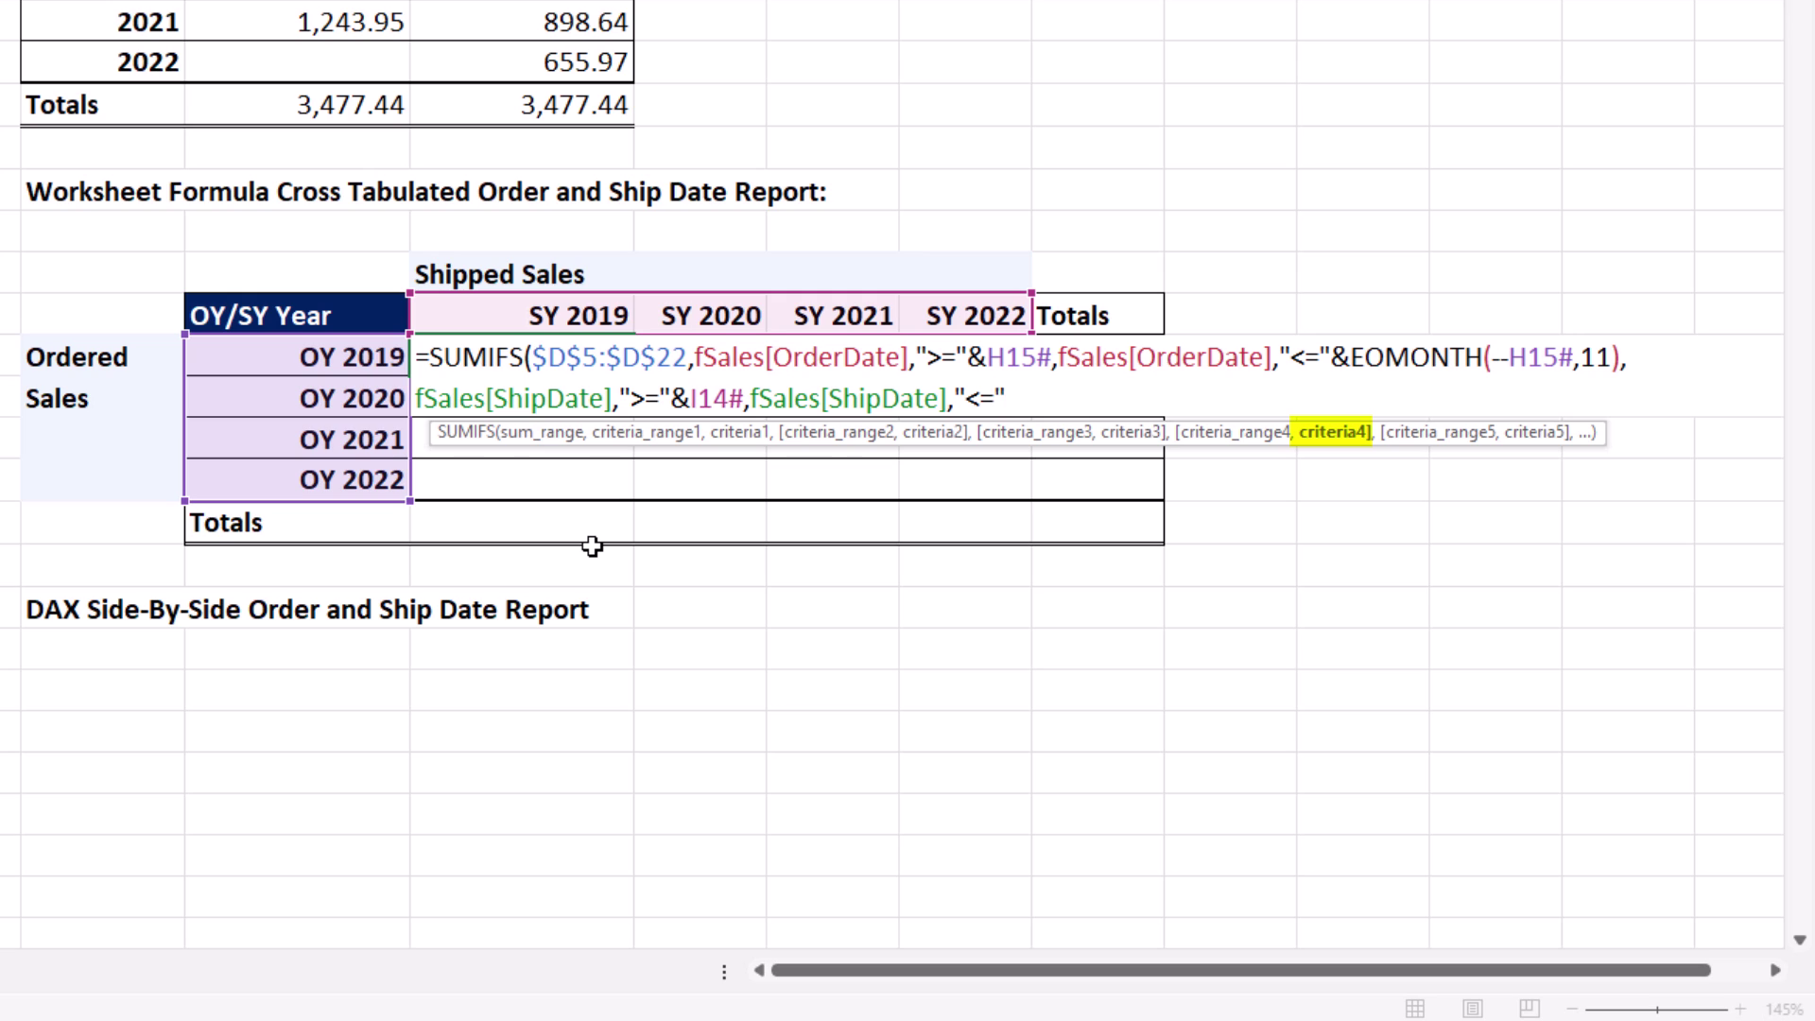
type("&EOMONTH(")
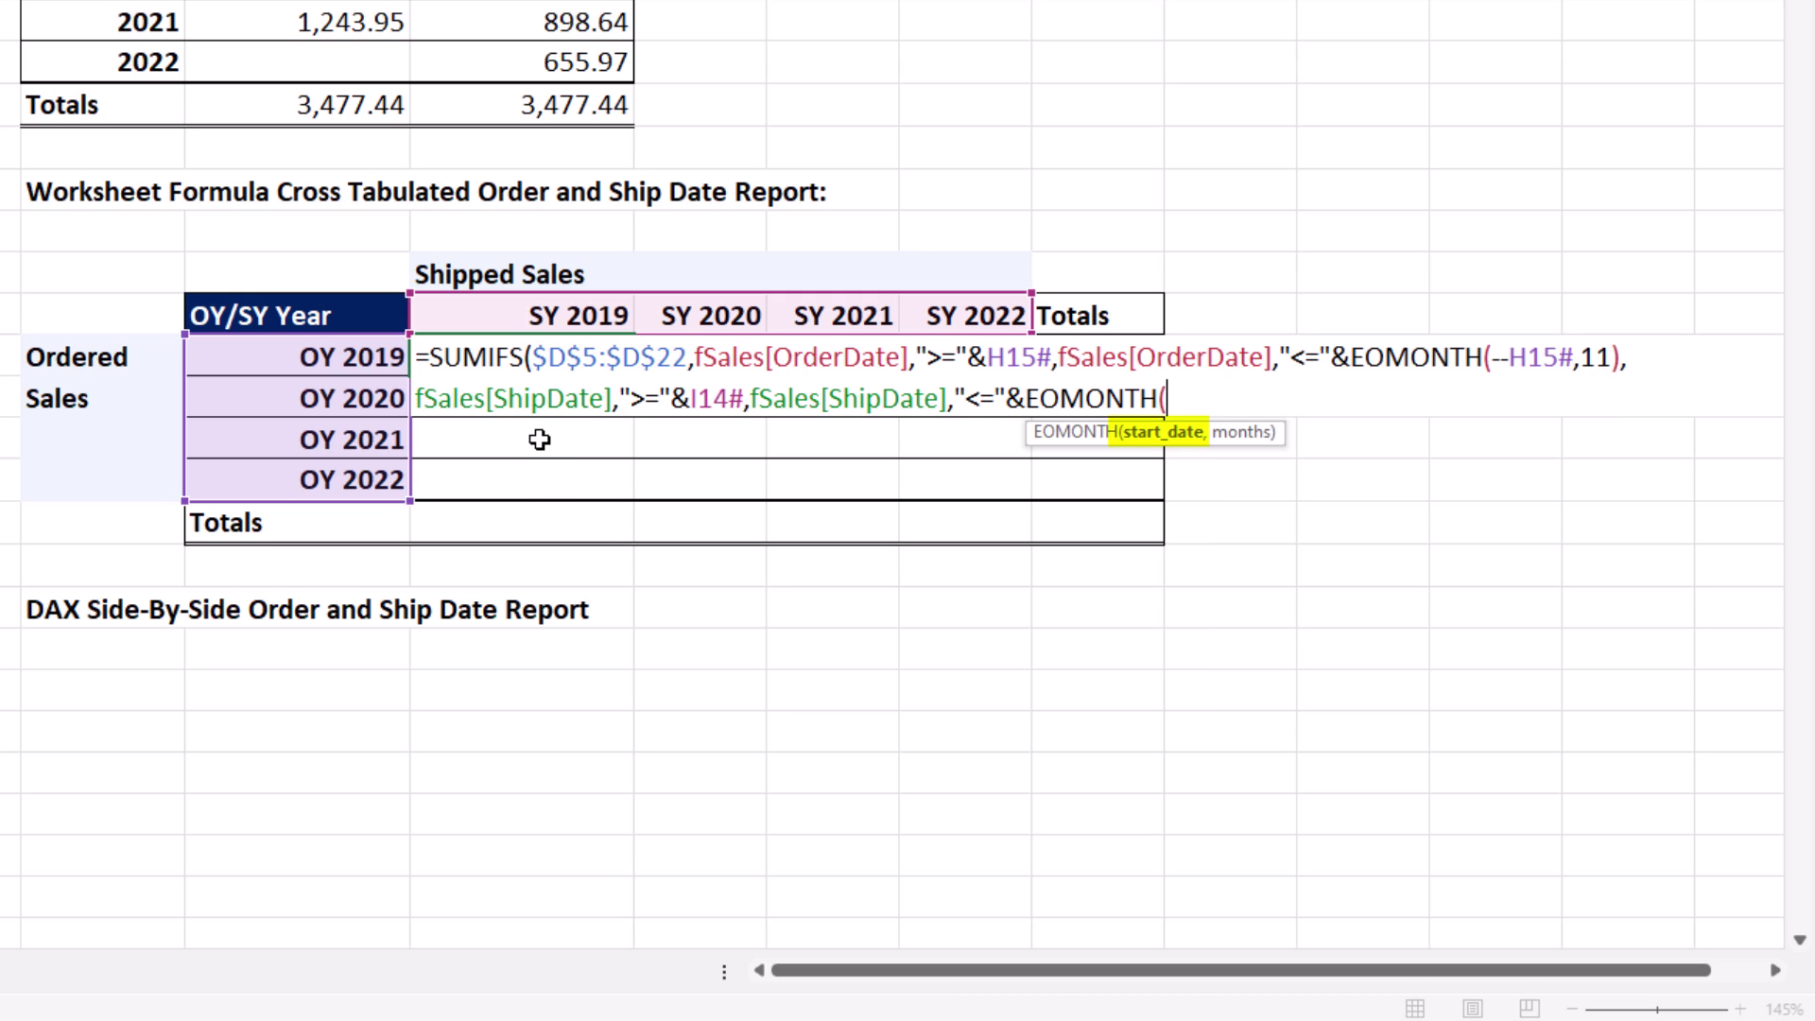
type("--")
left_click_drag(482, 315, 932, 312)
type(",11")
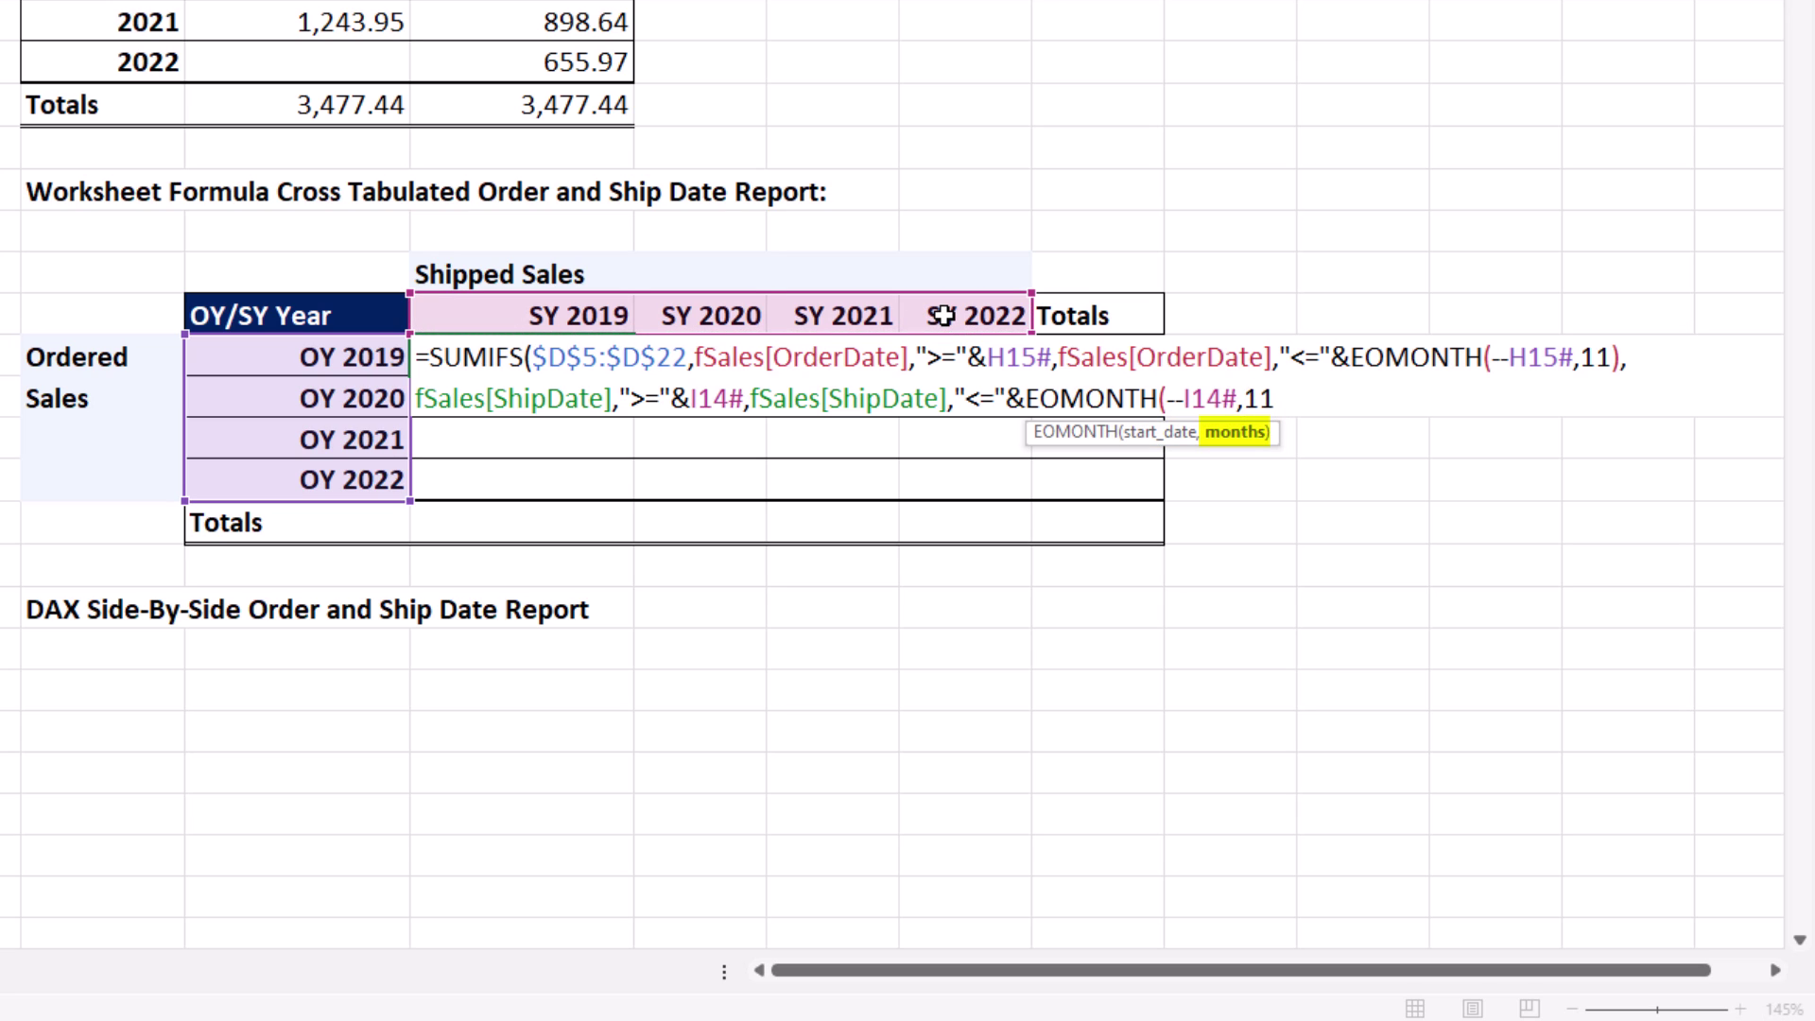
type("))")
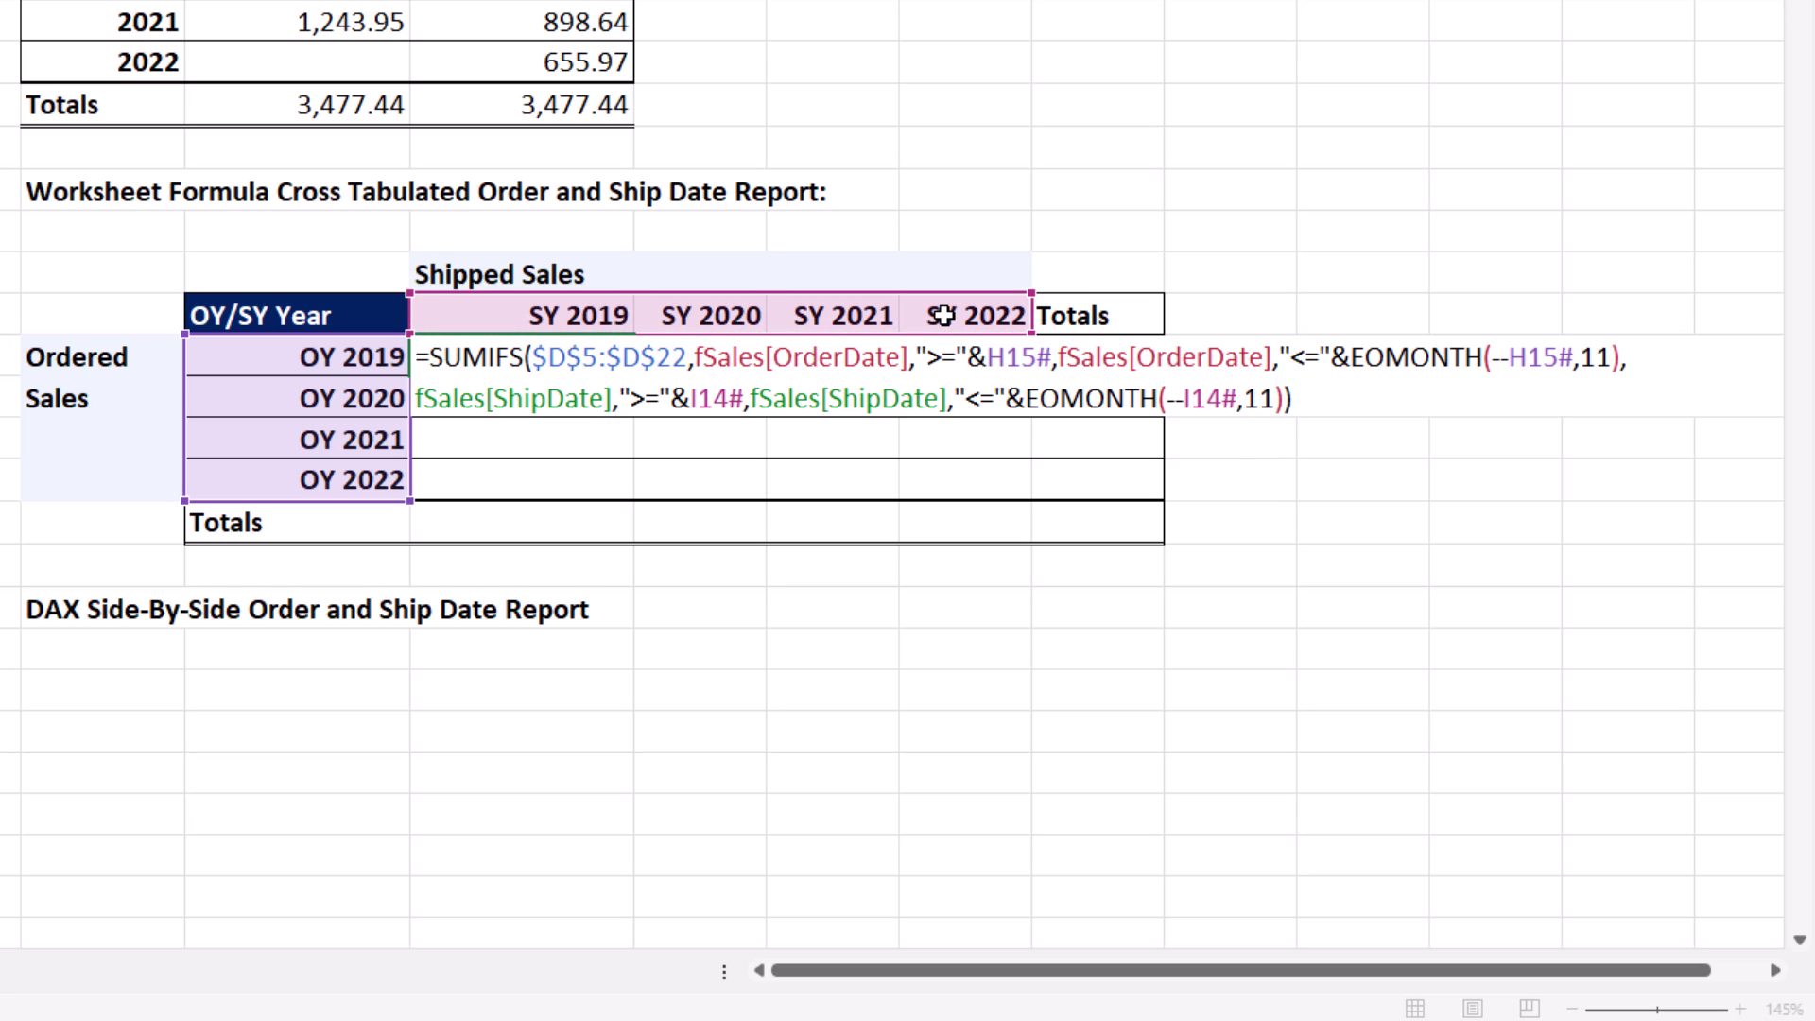
key("ctrl+Return")
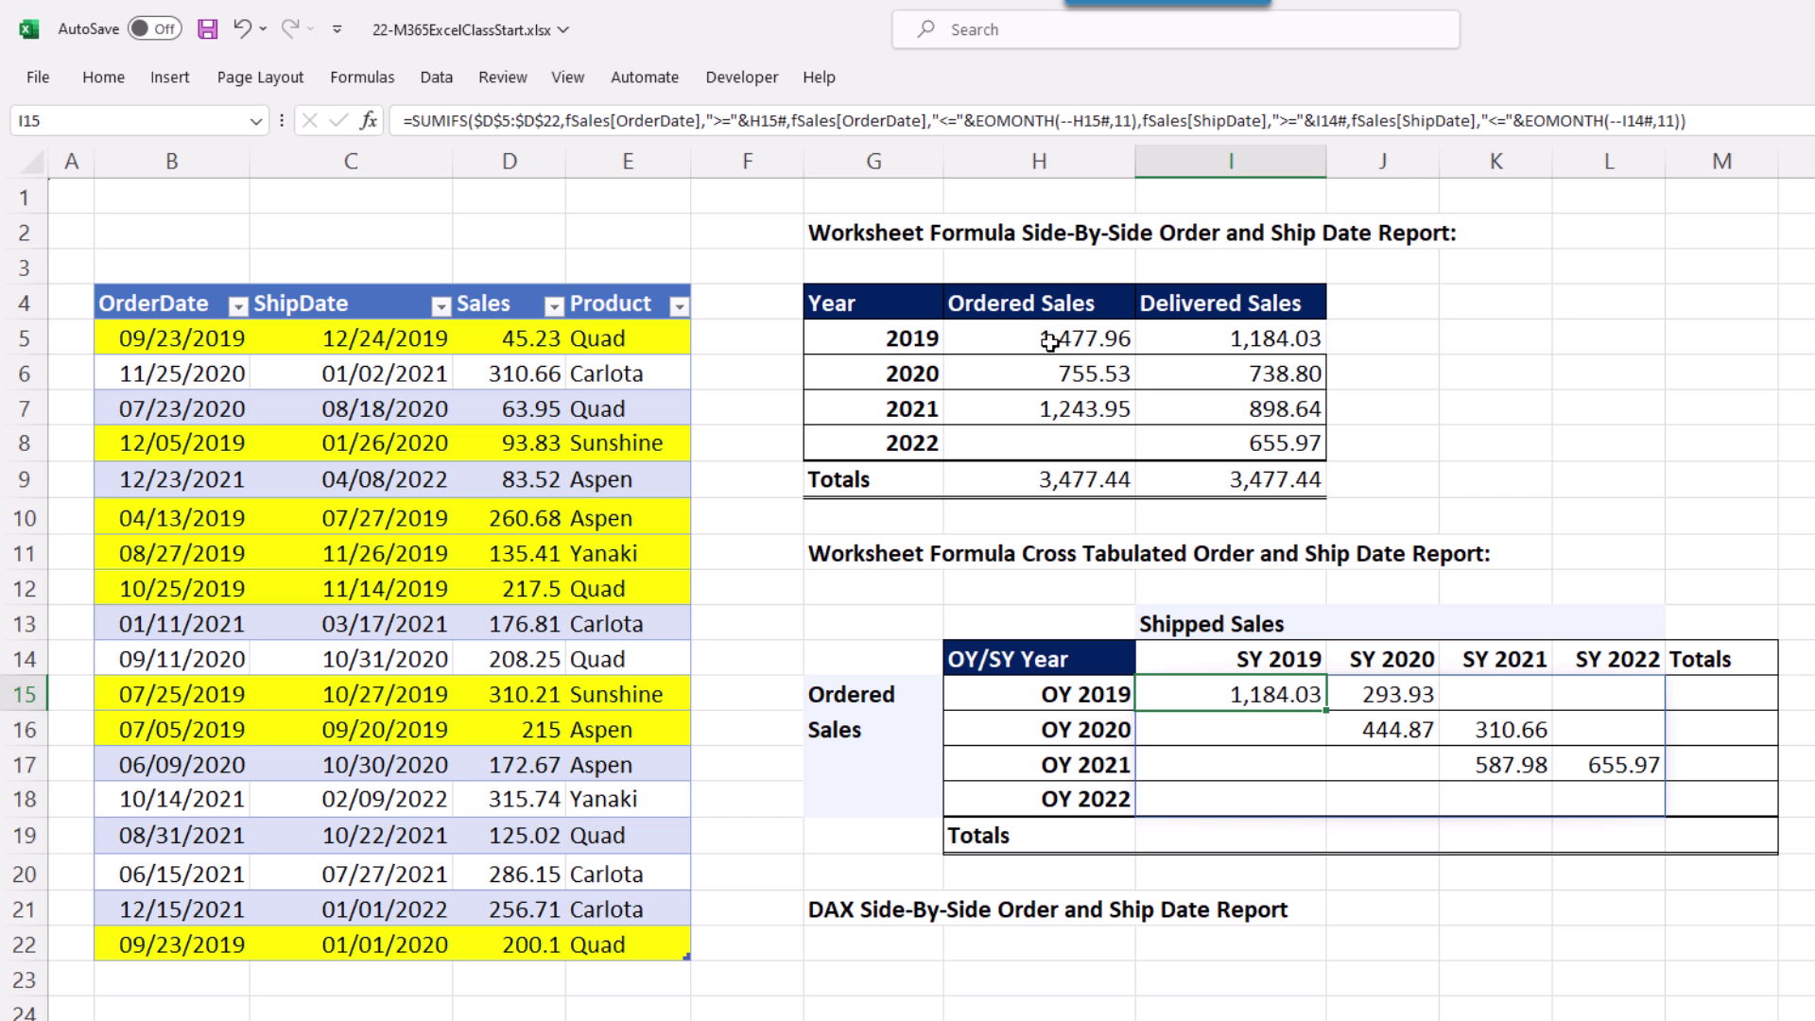
Step: Add AutoSum totals to the Totals row and Totals column of the cross-tabulated report, covering I15:M19
left_click(1049, 342)
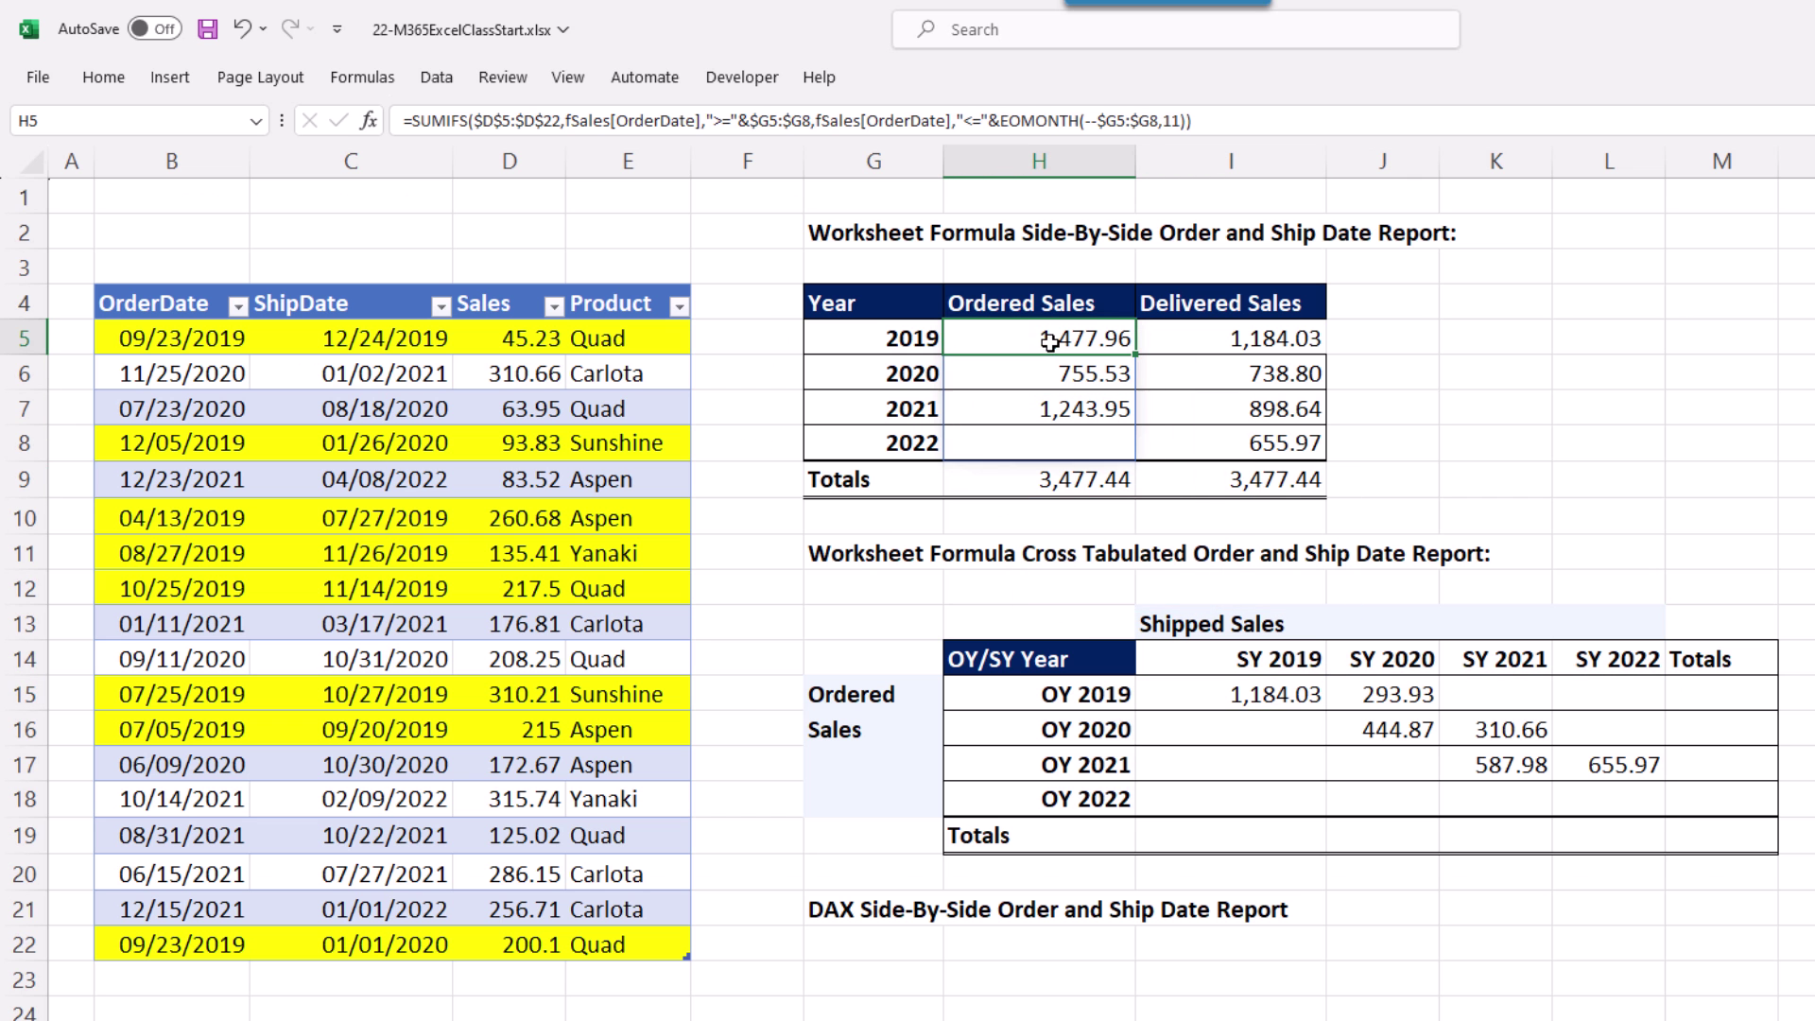
left_click(1278, 696)
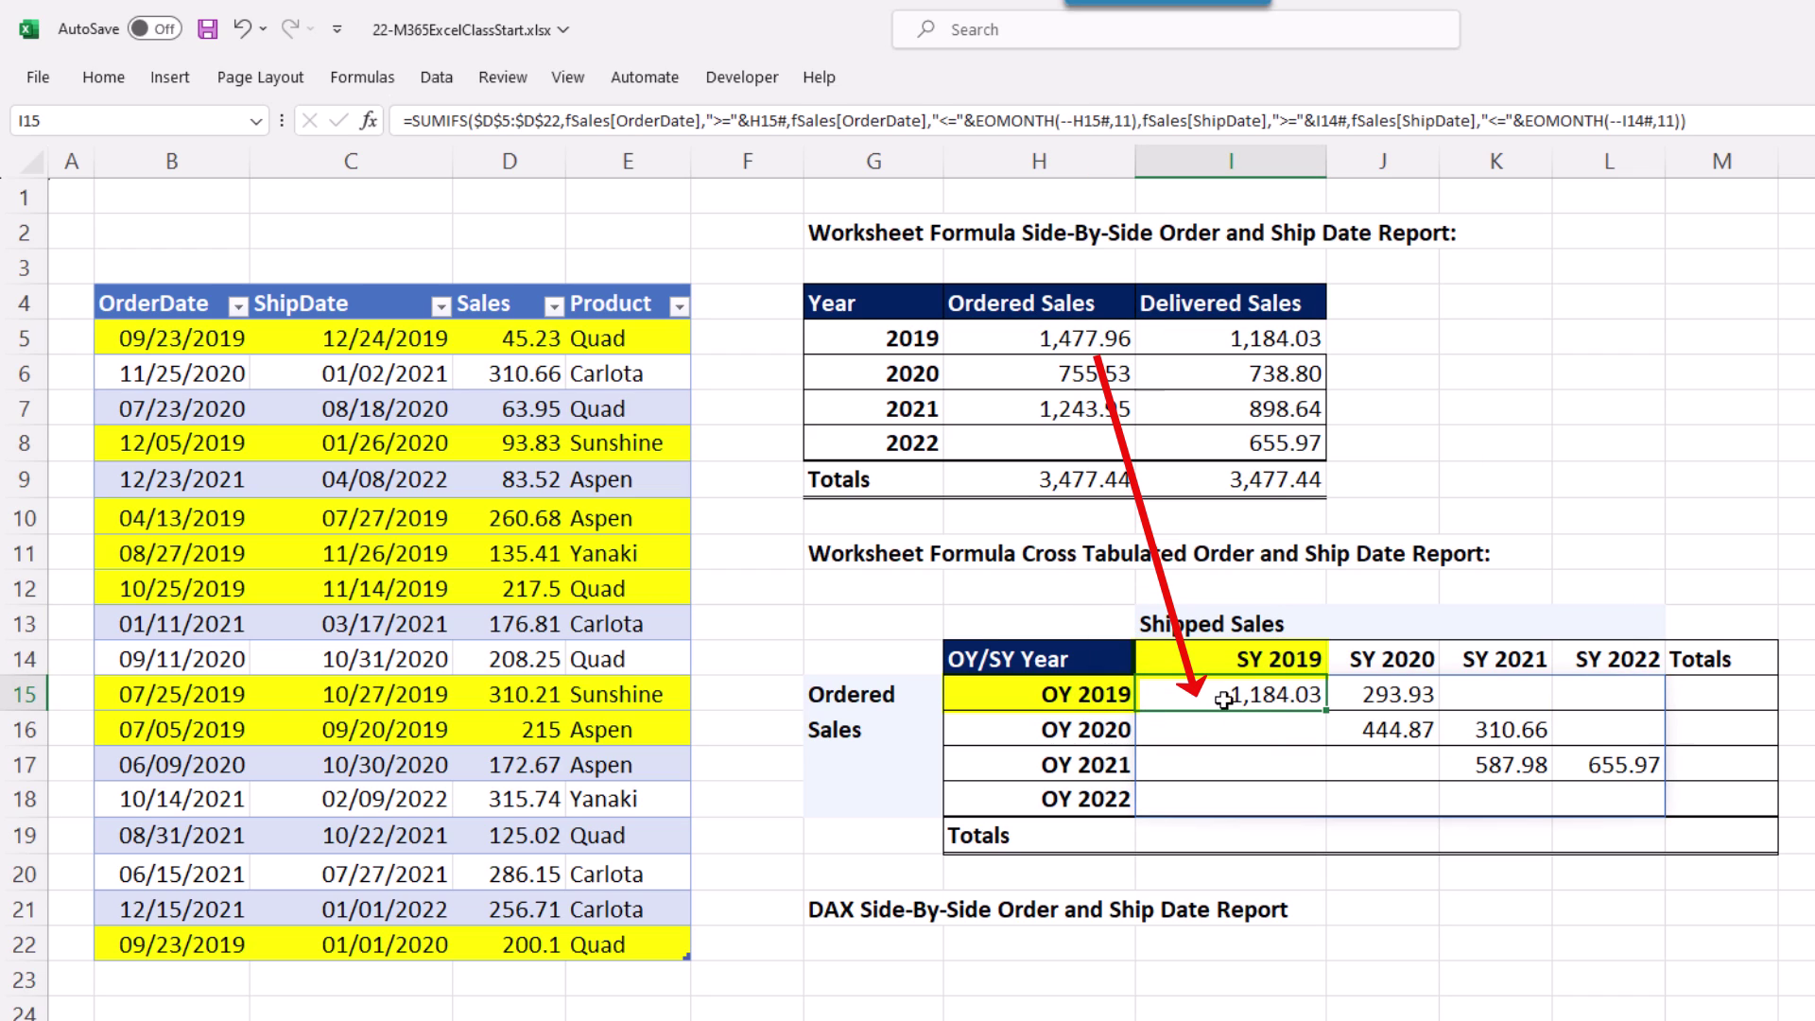
left_click(1390, 695)
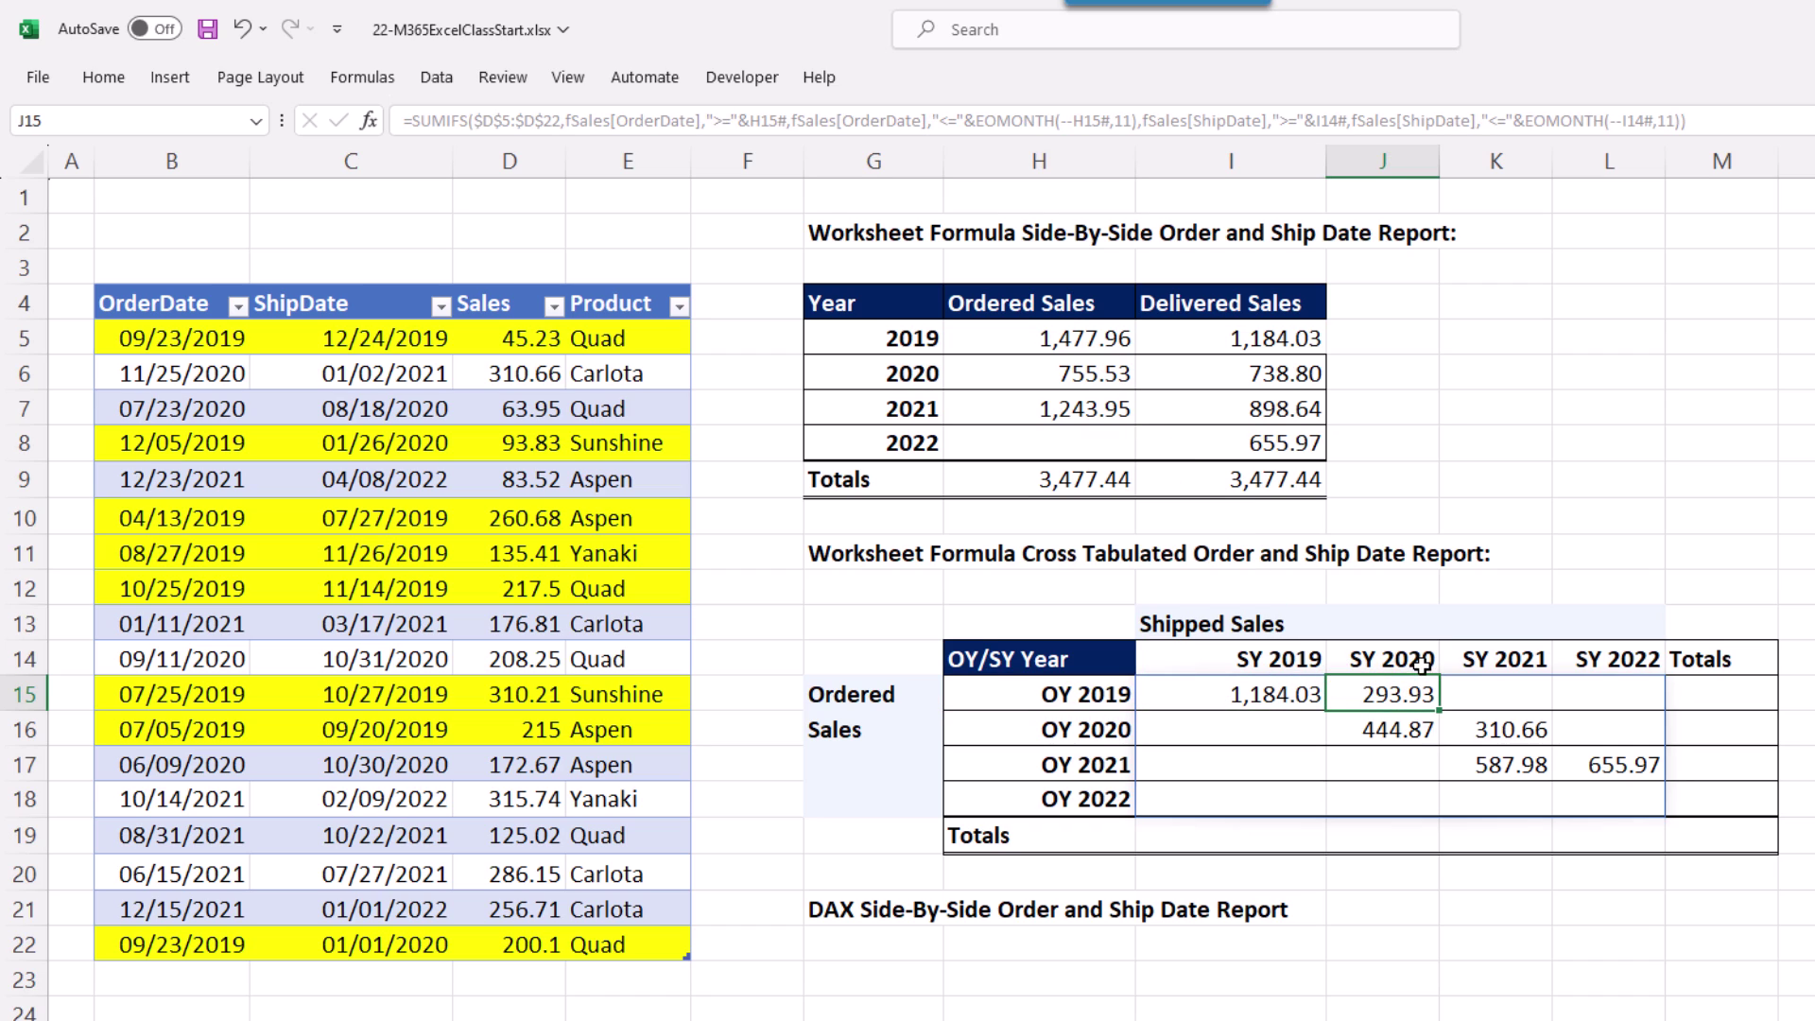
left_click_drag(1267, 695, 1688, 837)
key("alt+equal")
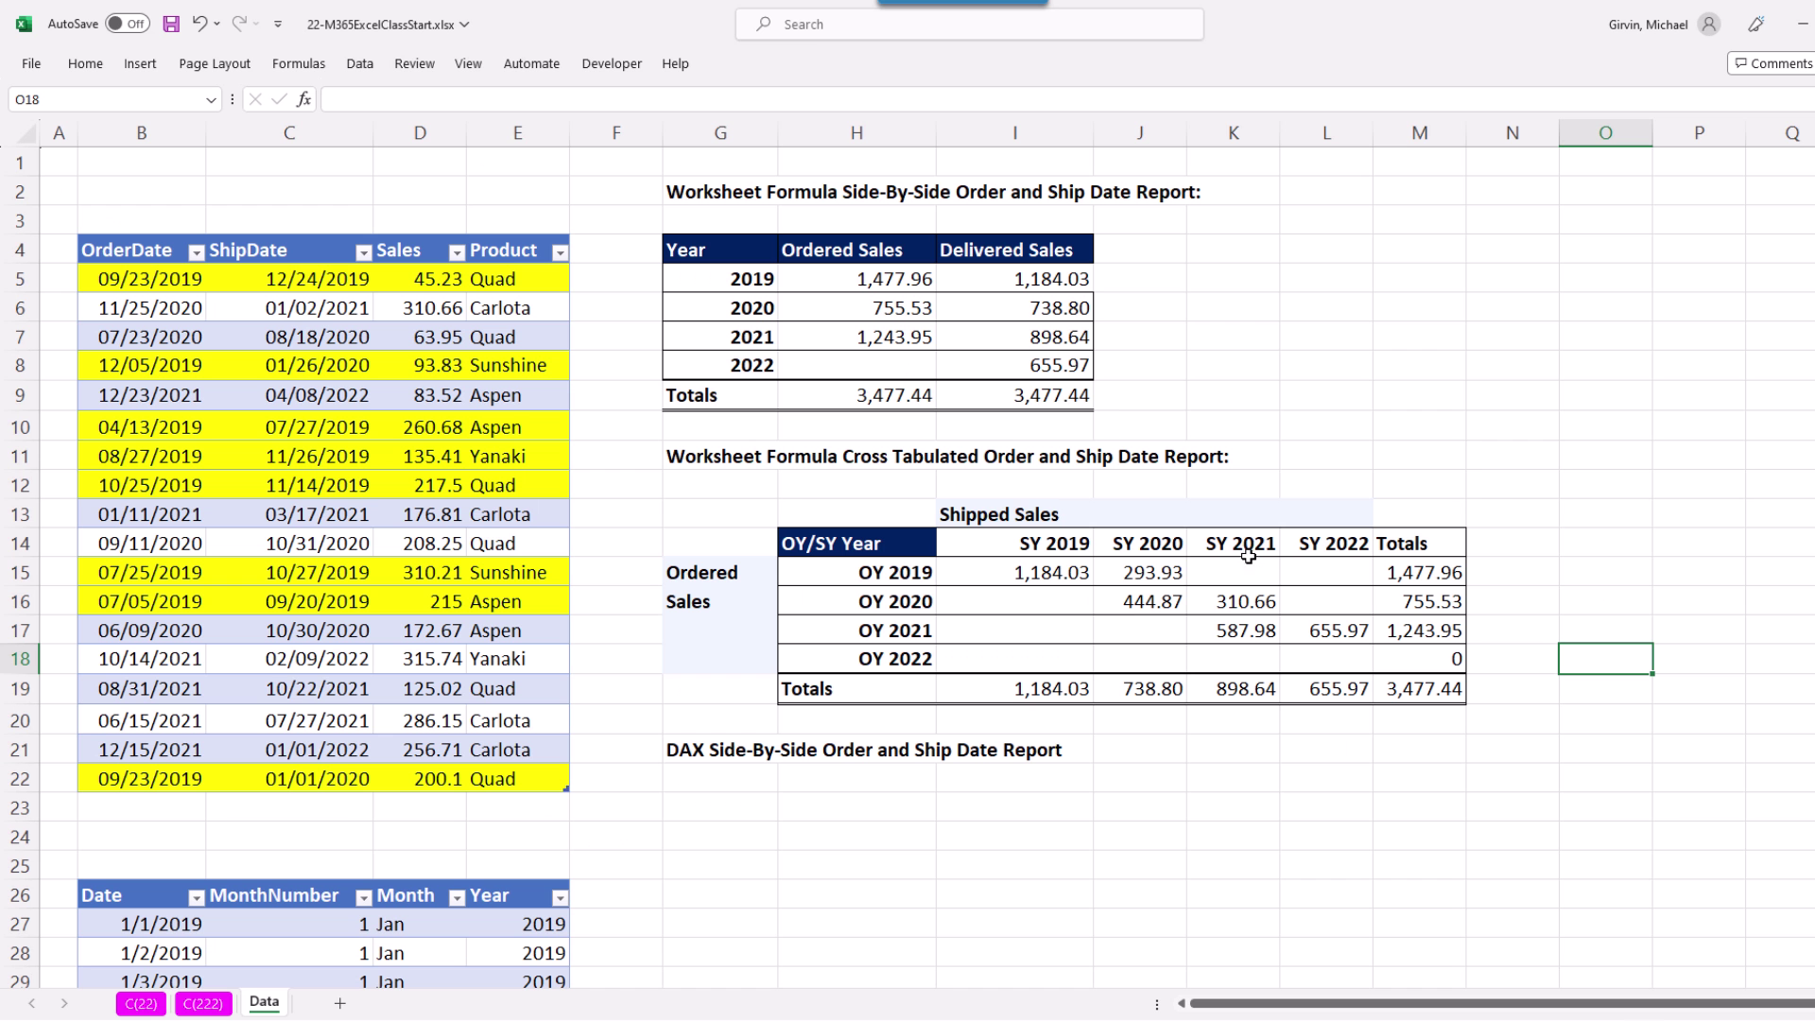
double_click(861, 284)
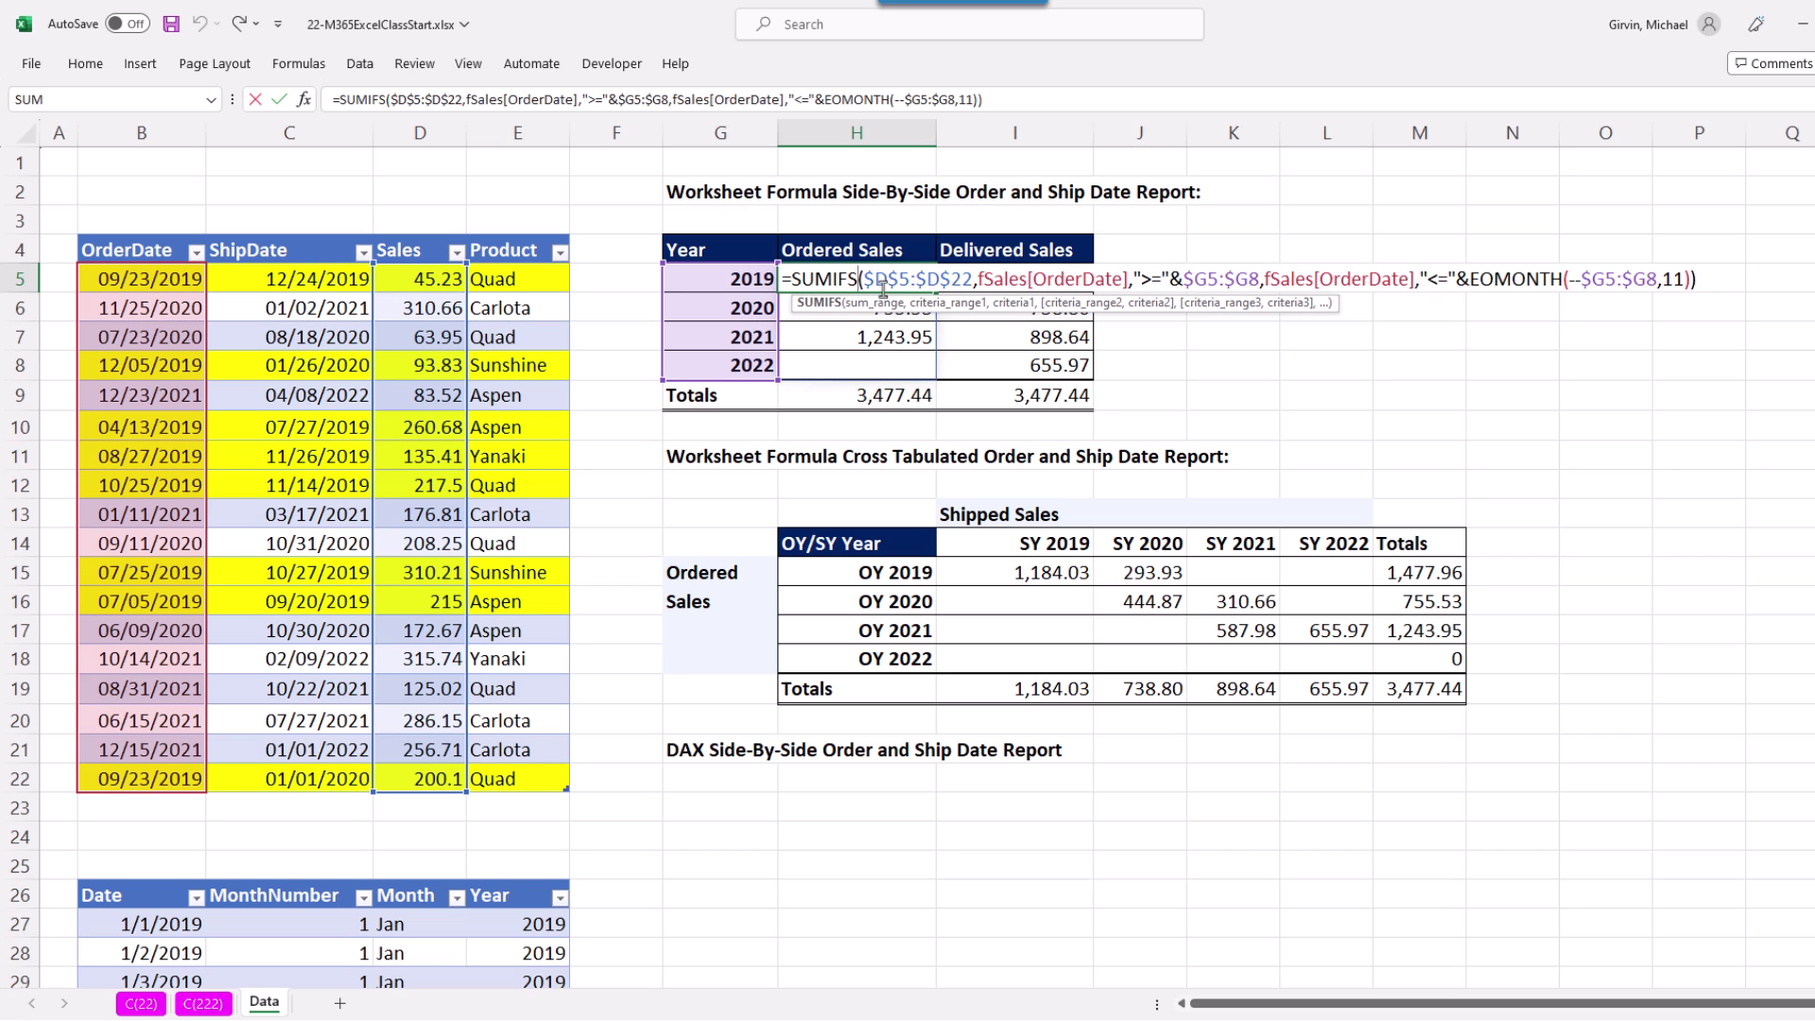
key("Escape")
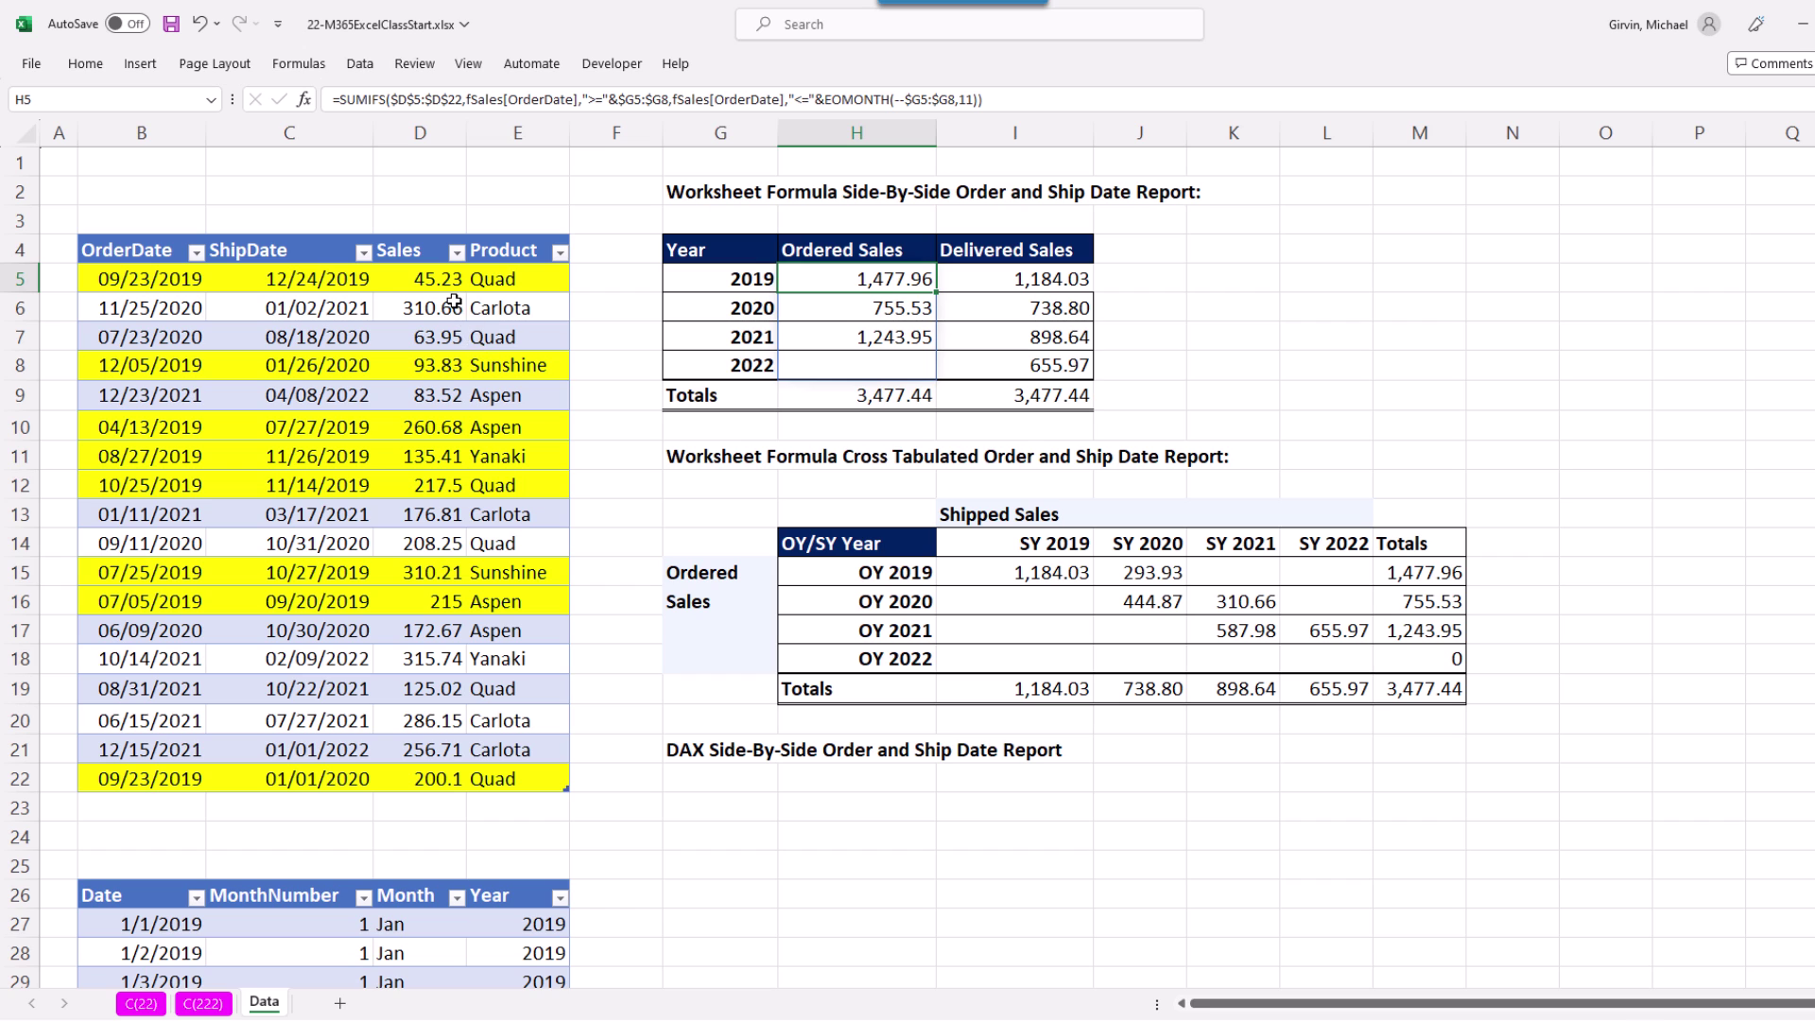
scroll(330, 728, "down", 3)
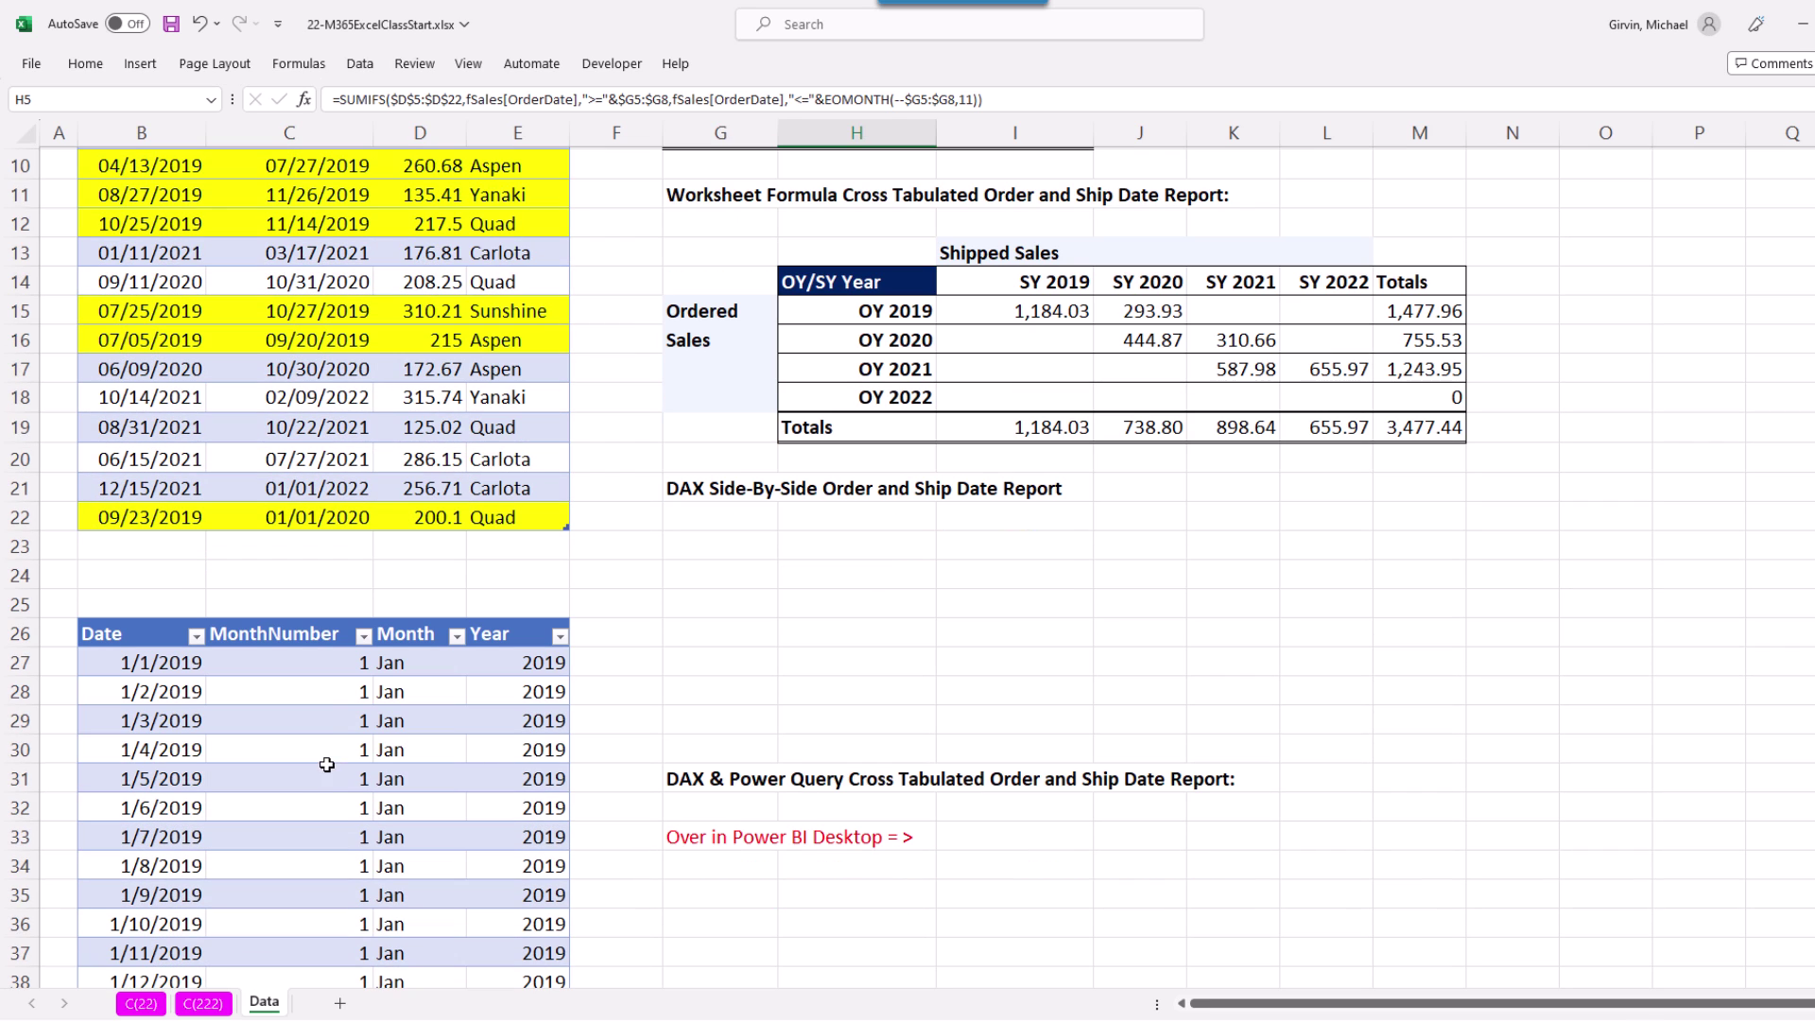
scroll(307, 811, "up", 3)
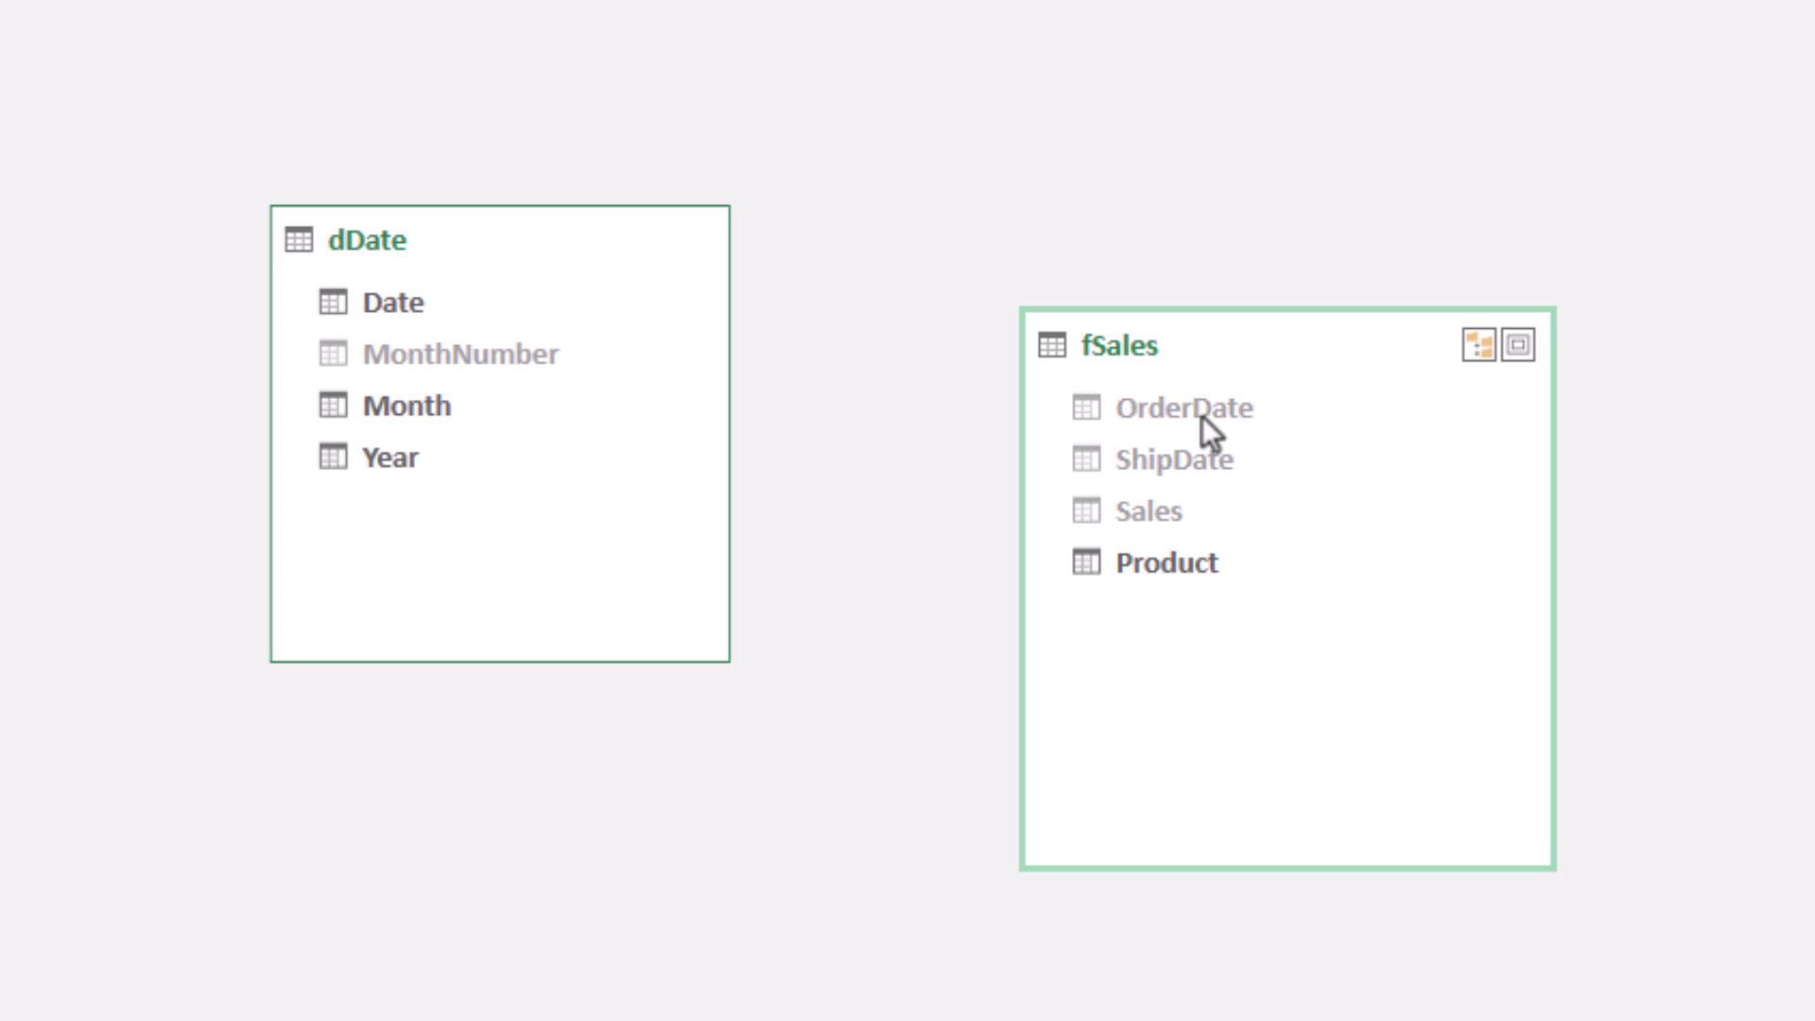
Step: In the Power Pivot diagram, create relationships from both OrderDate and ShipDate in fSales to the Date column in dDate
left_click_drag(1137, 416, 392, 289)
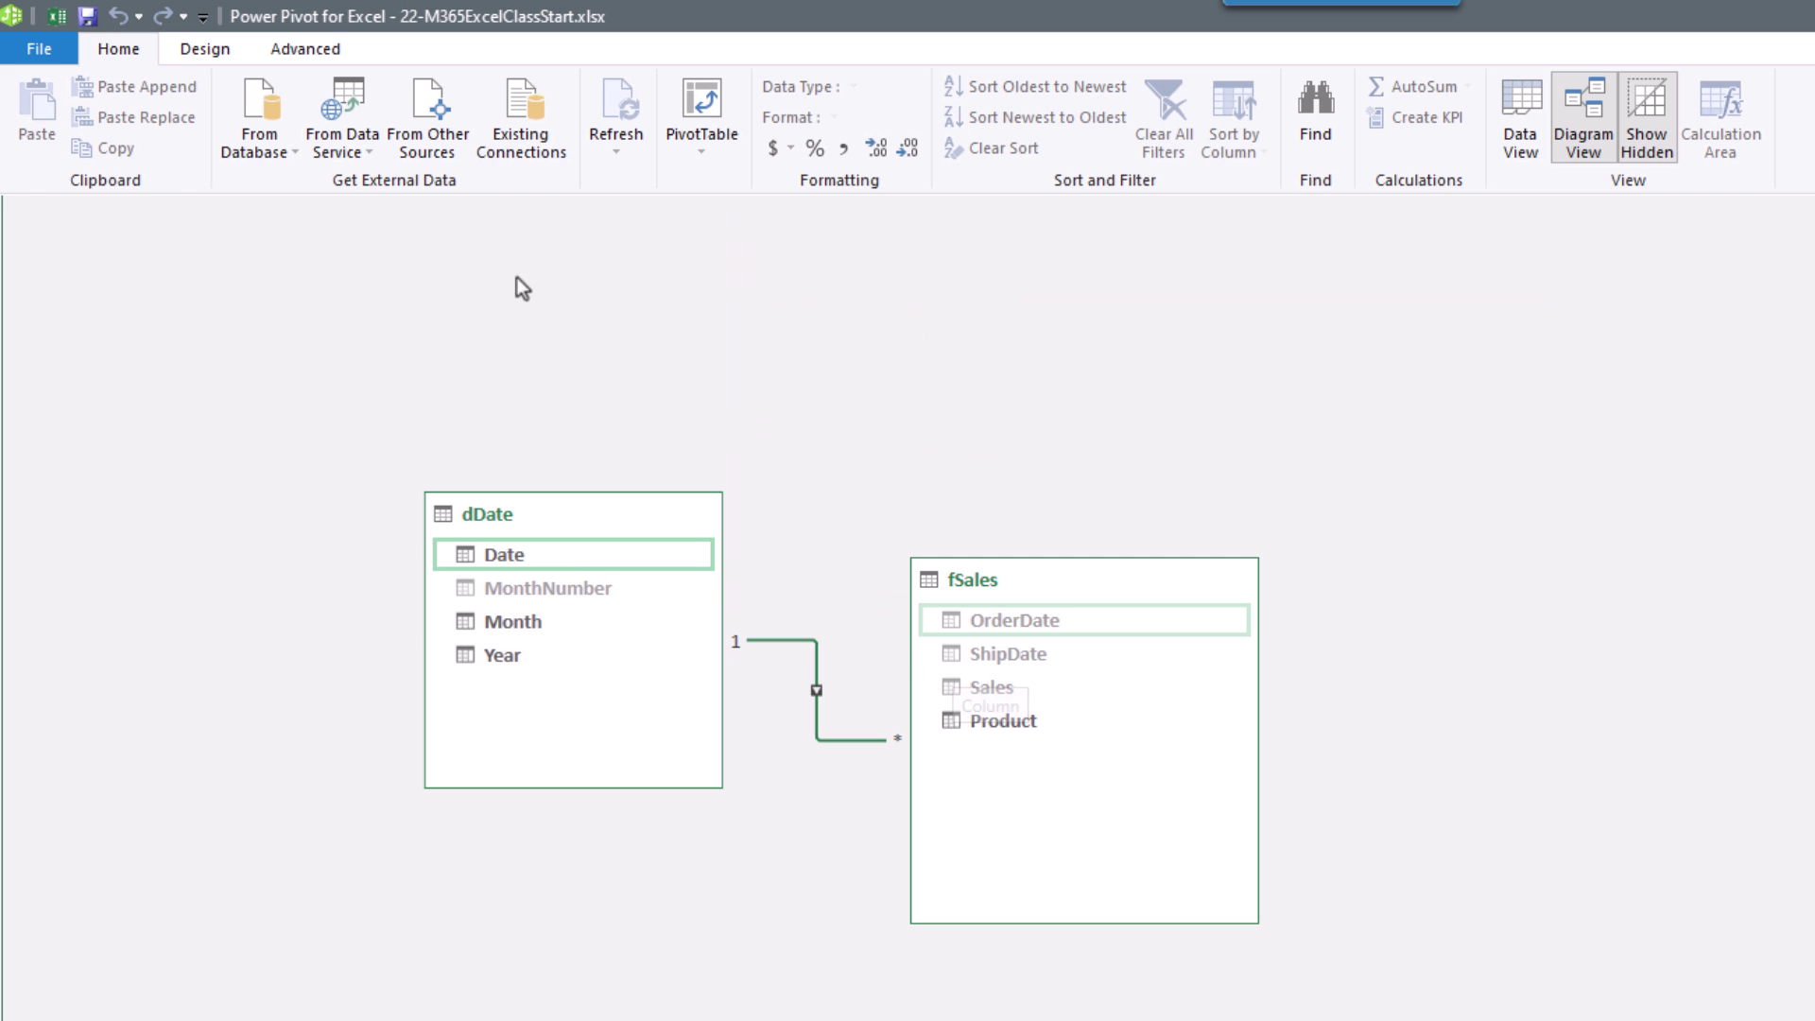
left_click(197, 52)
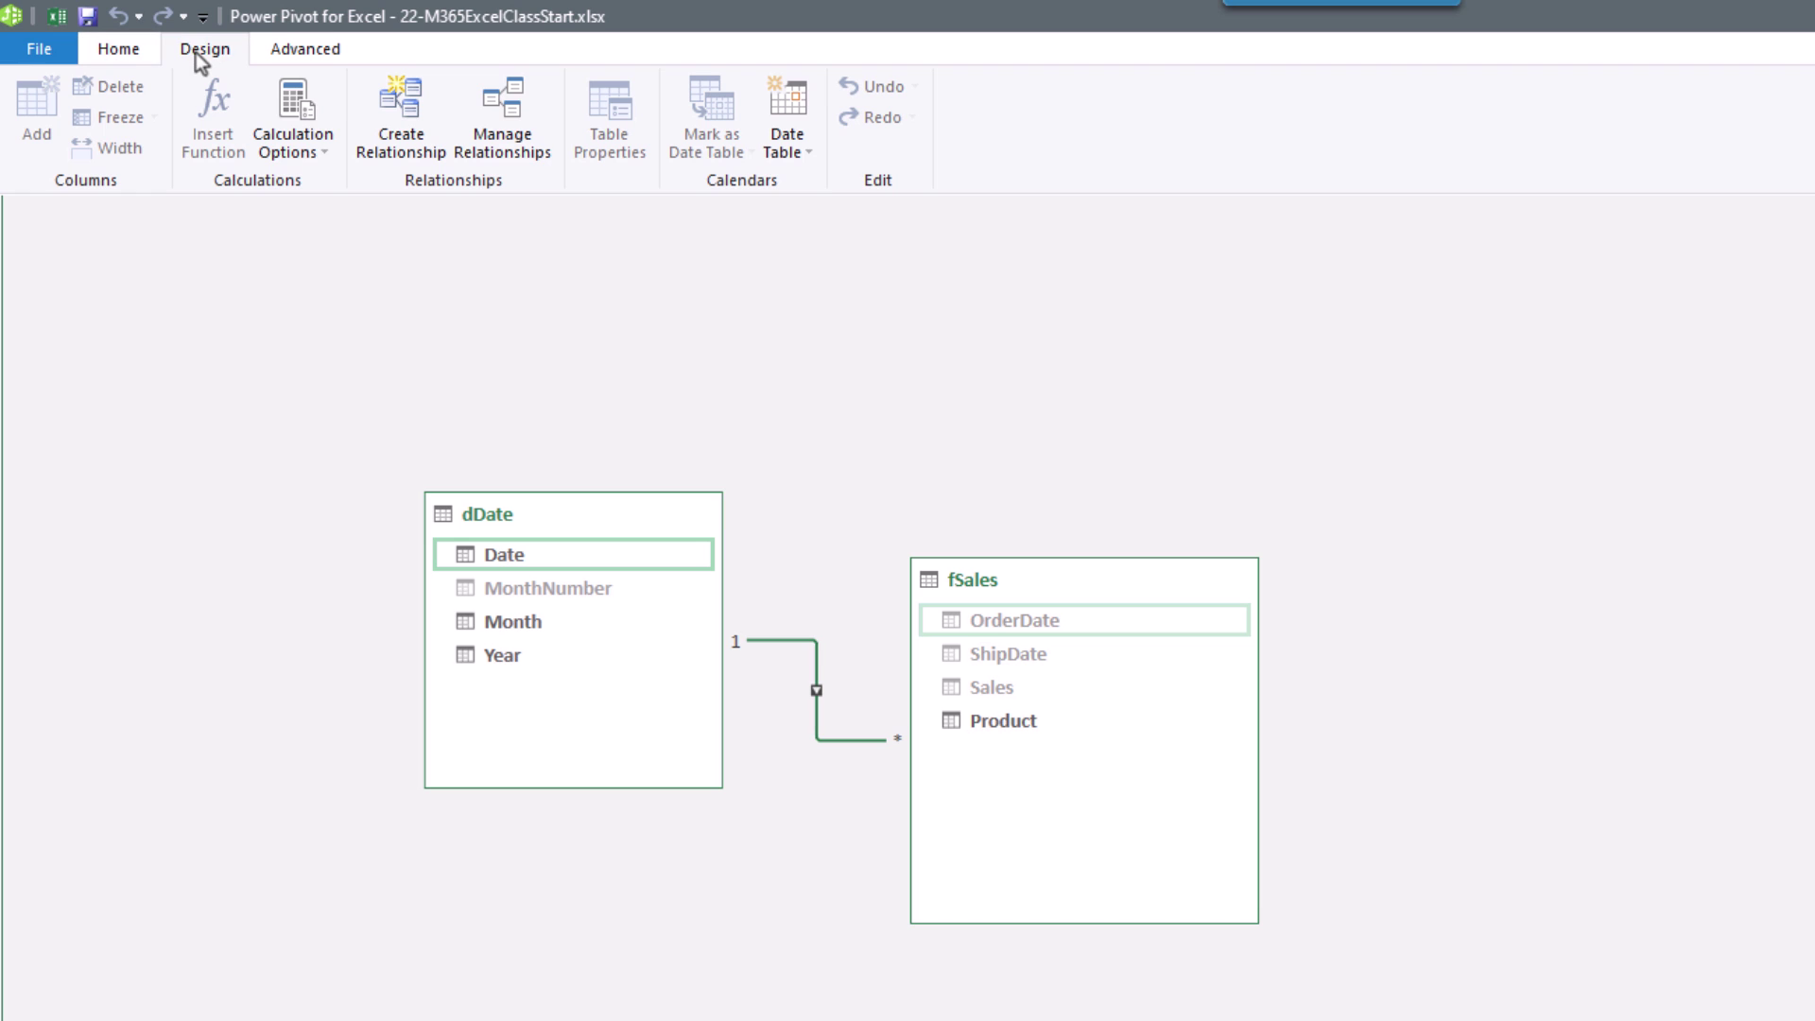
left_click(501, 148)
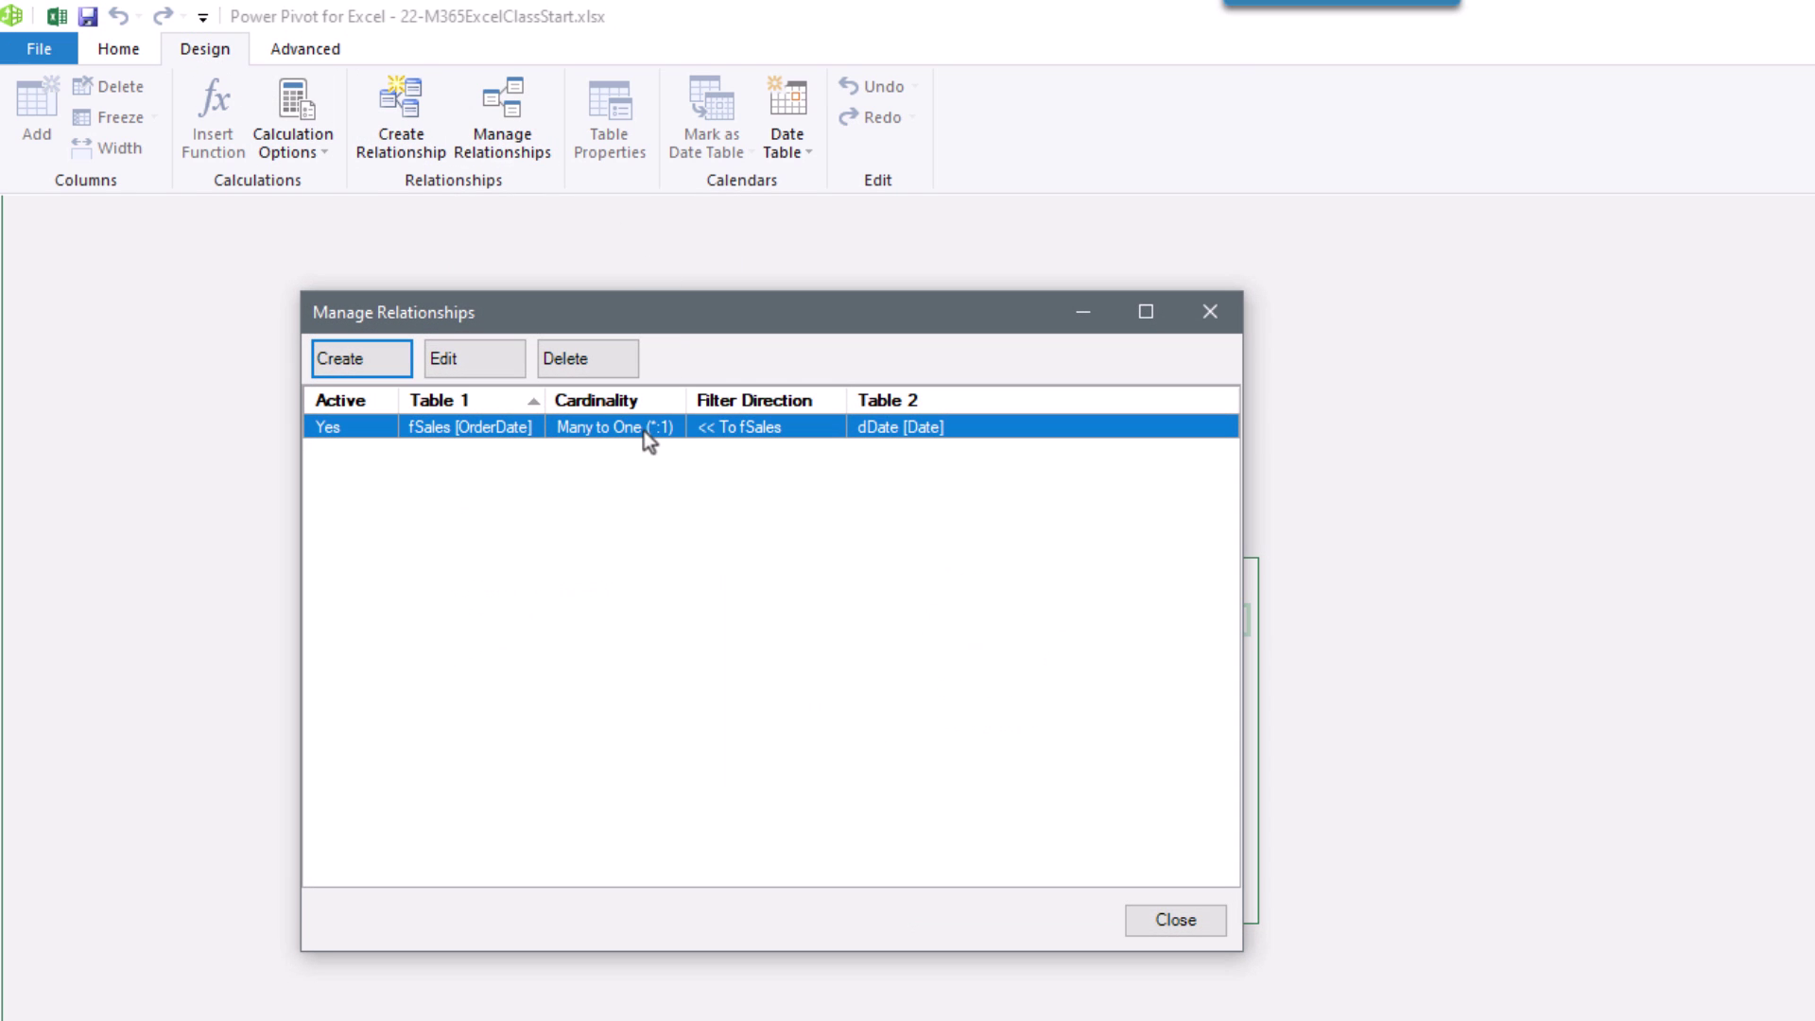
left_click(361, 366)
left_click(788, 217)
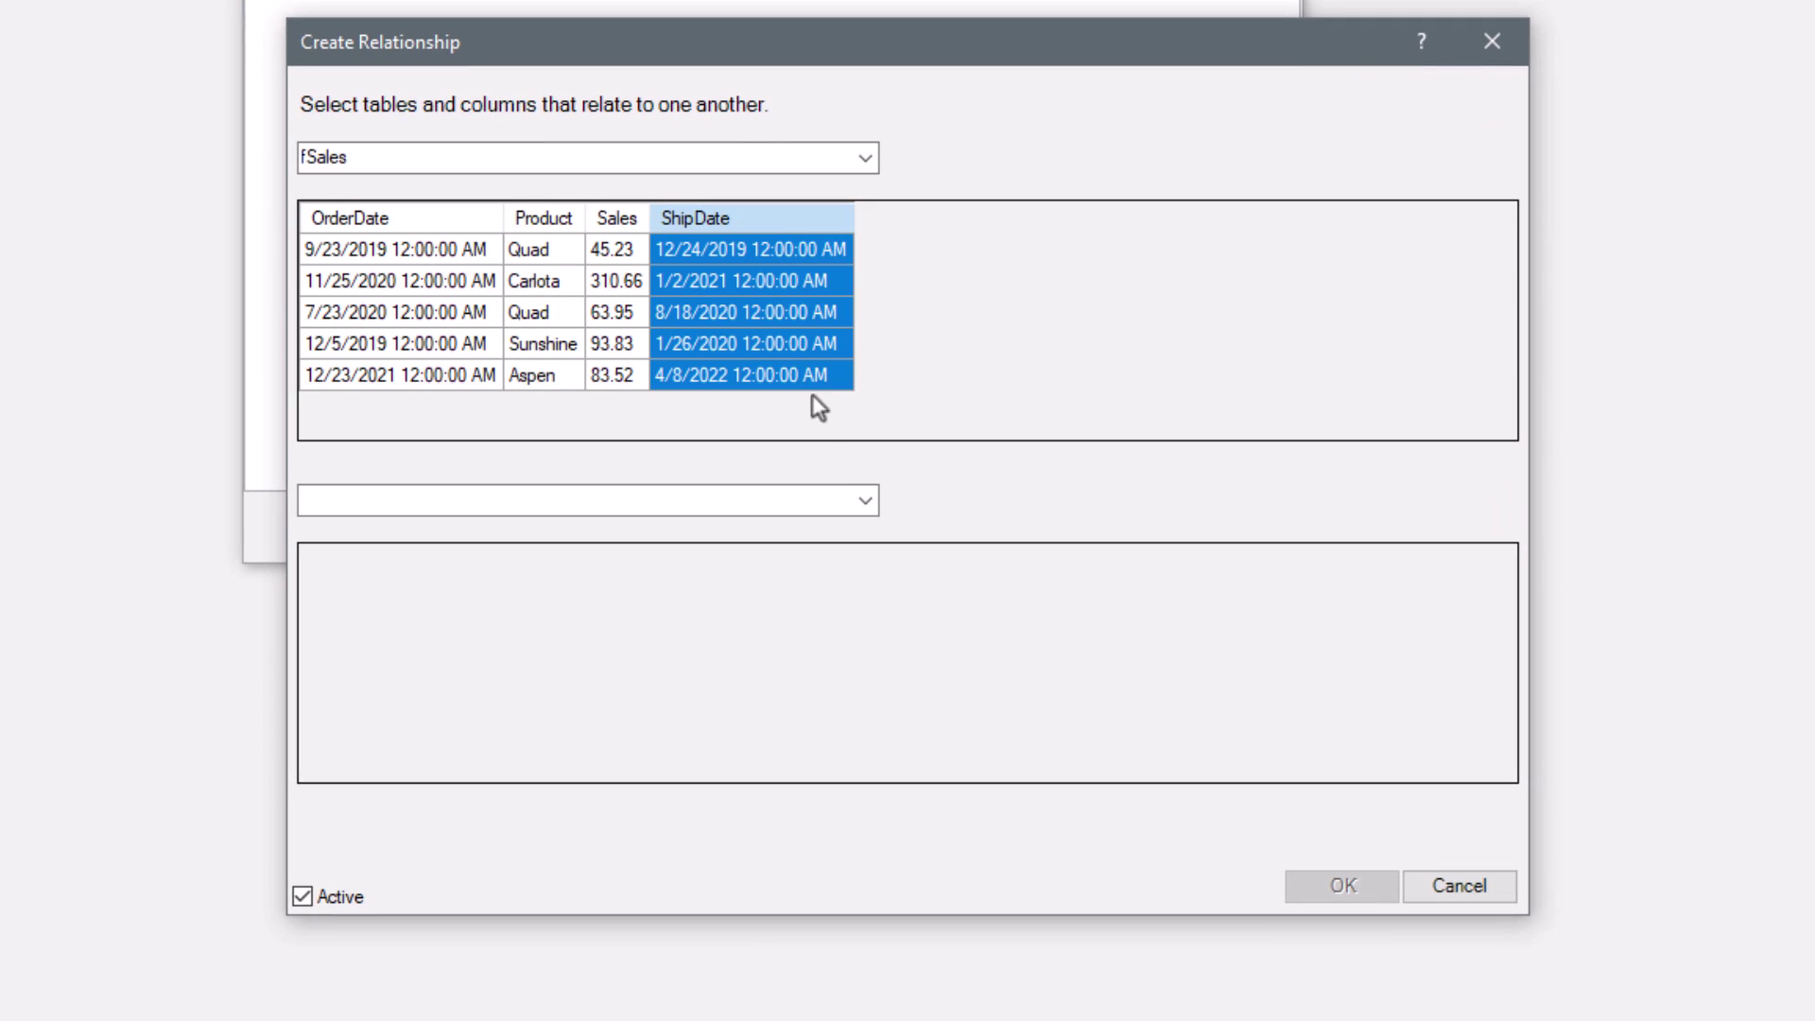
left_click(865, 503)
left_click(406, 527)
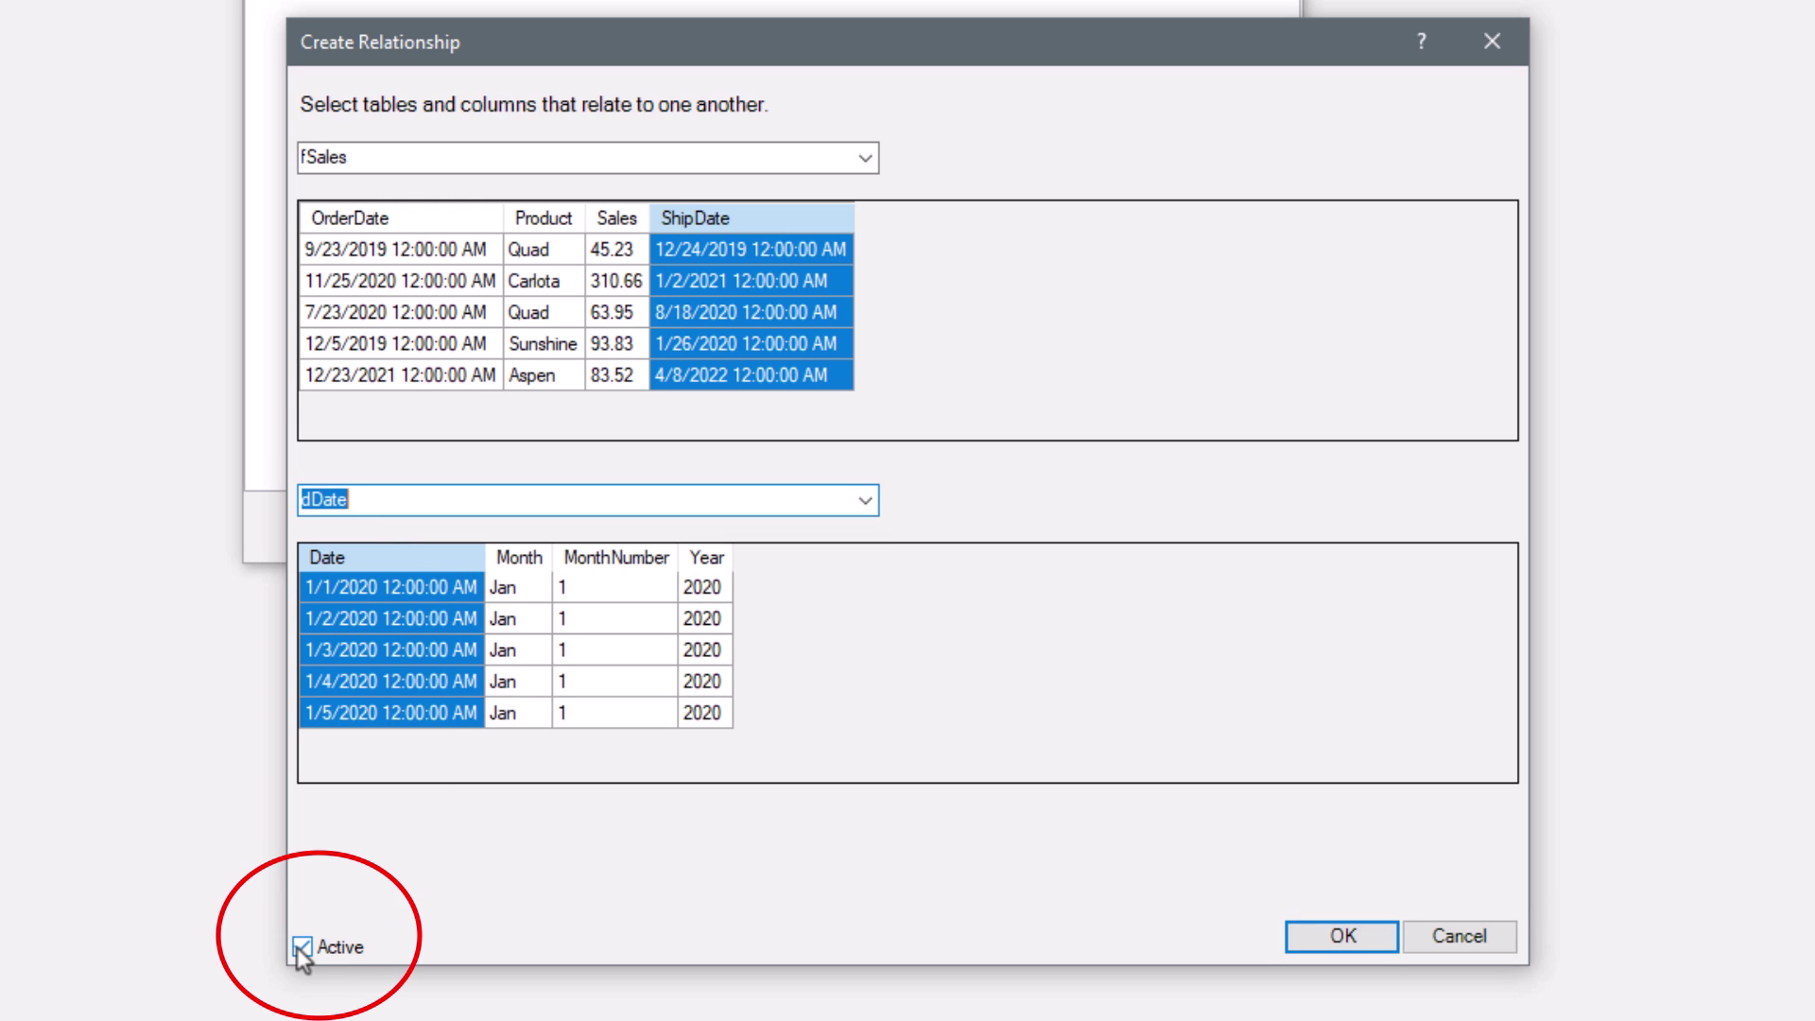
left_click(302, 947)
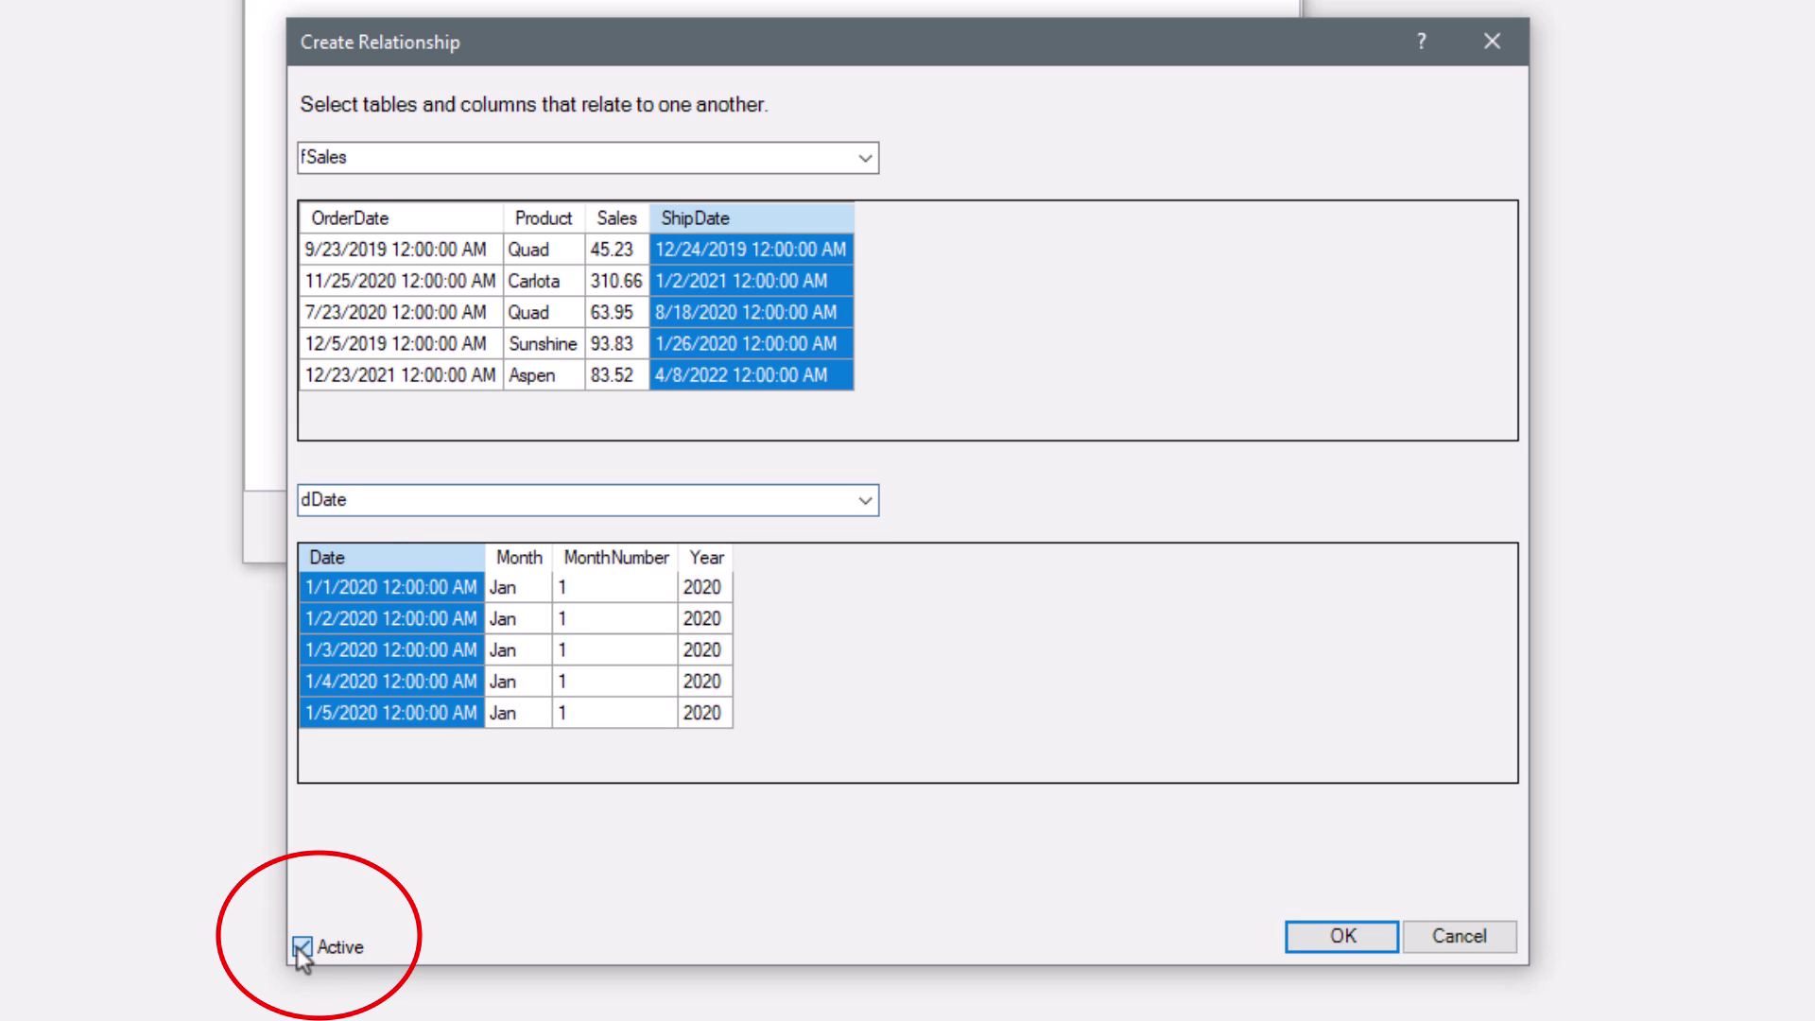
left_click(1343, 935)
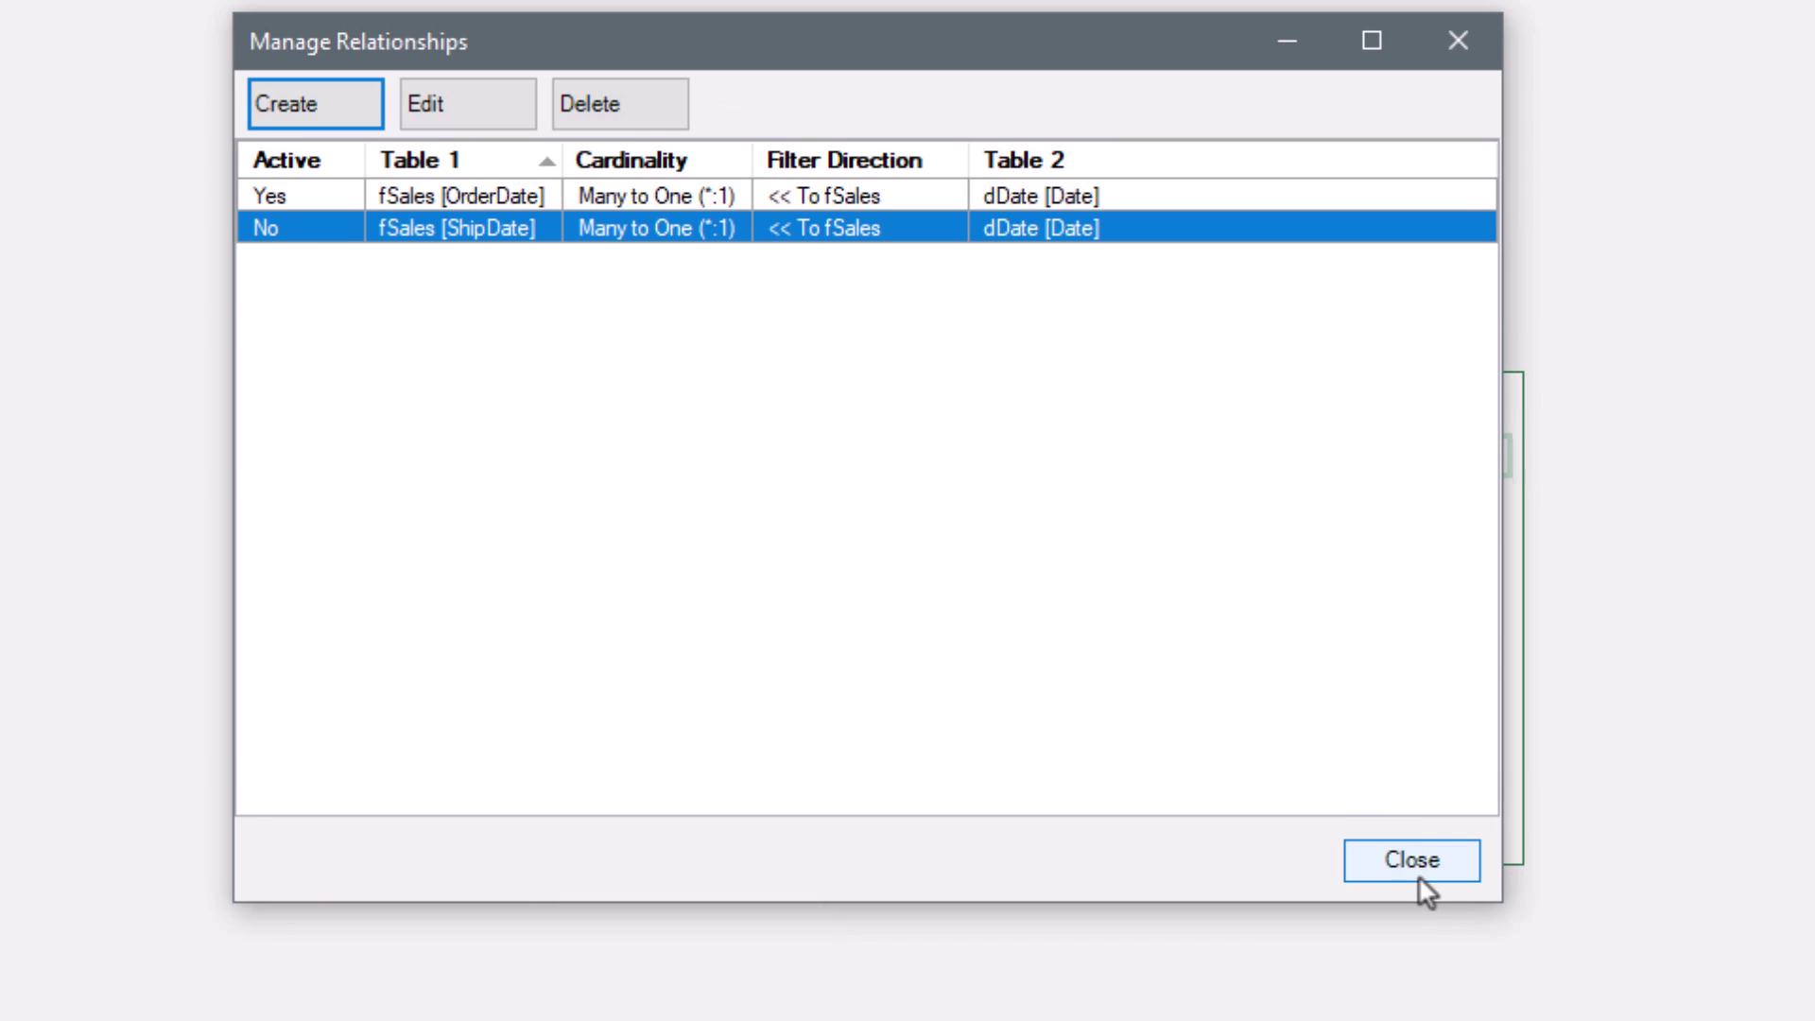
left_click(1418, 875)
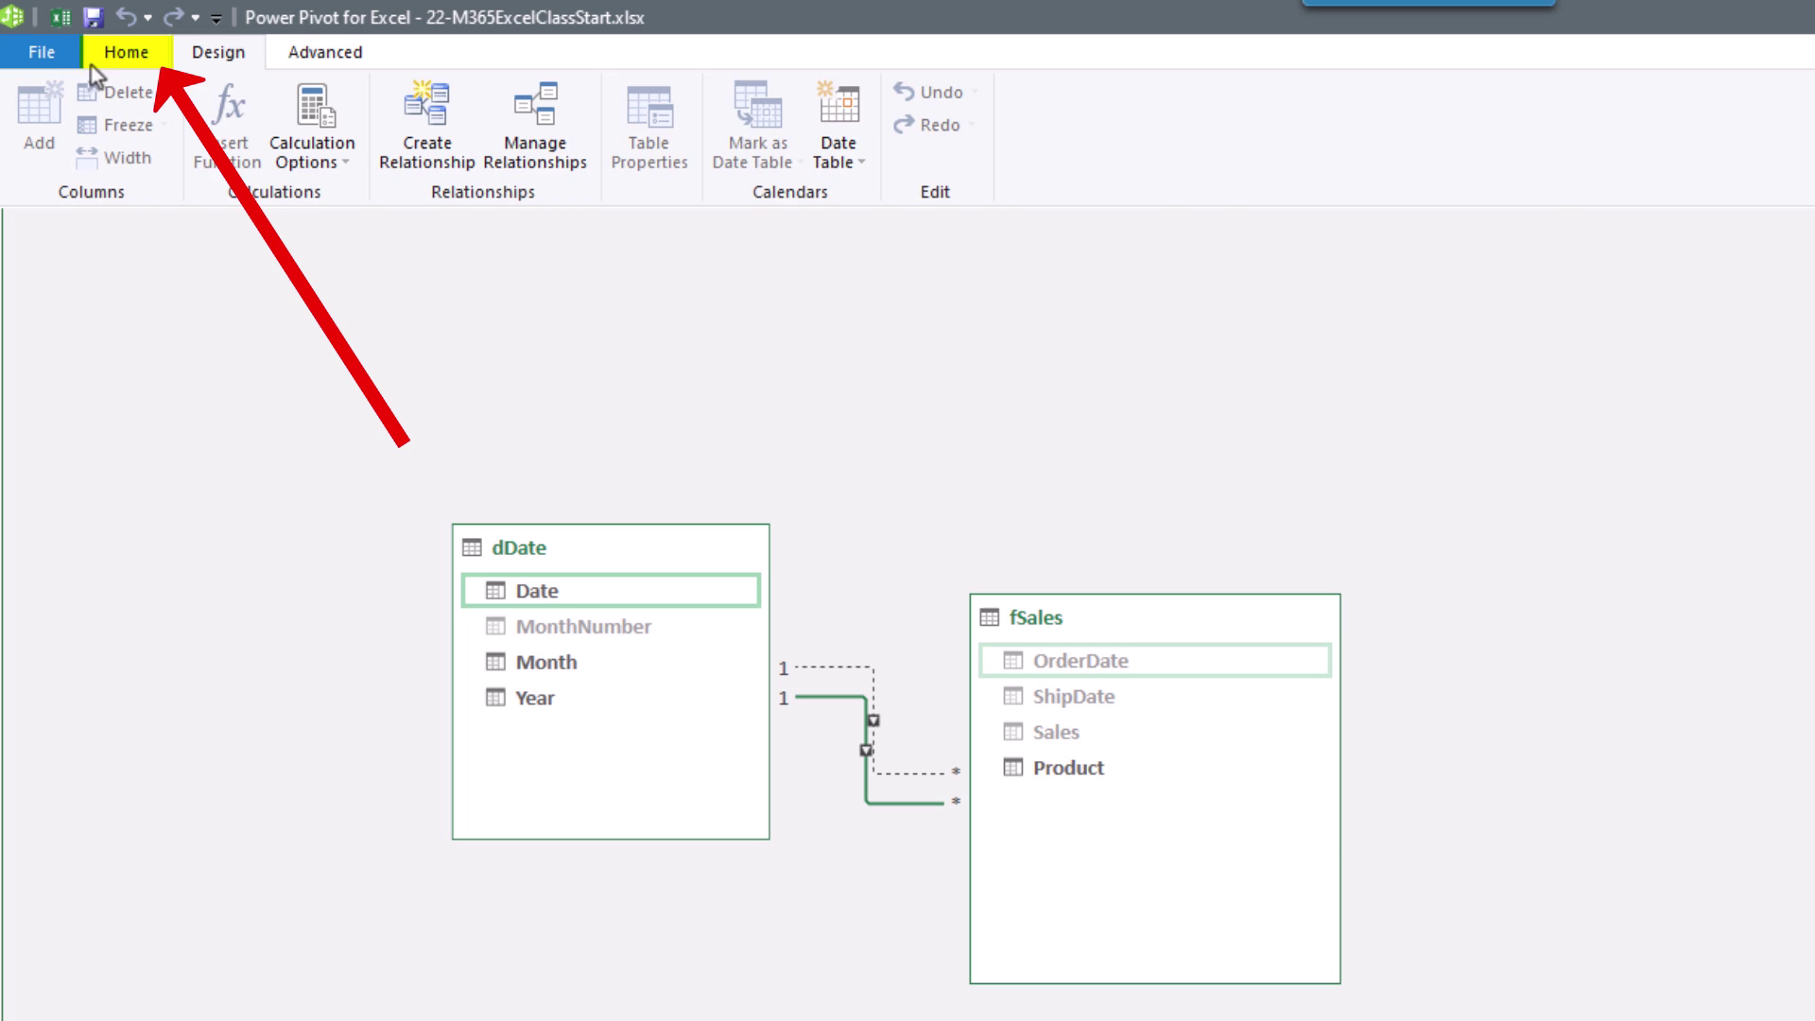
Step: Add the measure OrderSales($):=SUM(fSales[Sales]) in the calculation area below the fSales Product column and apply the thousands separator format
left_click(114, 49)
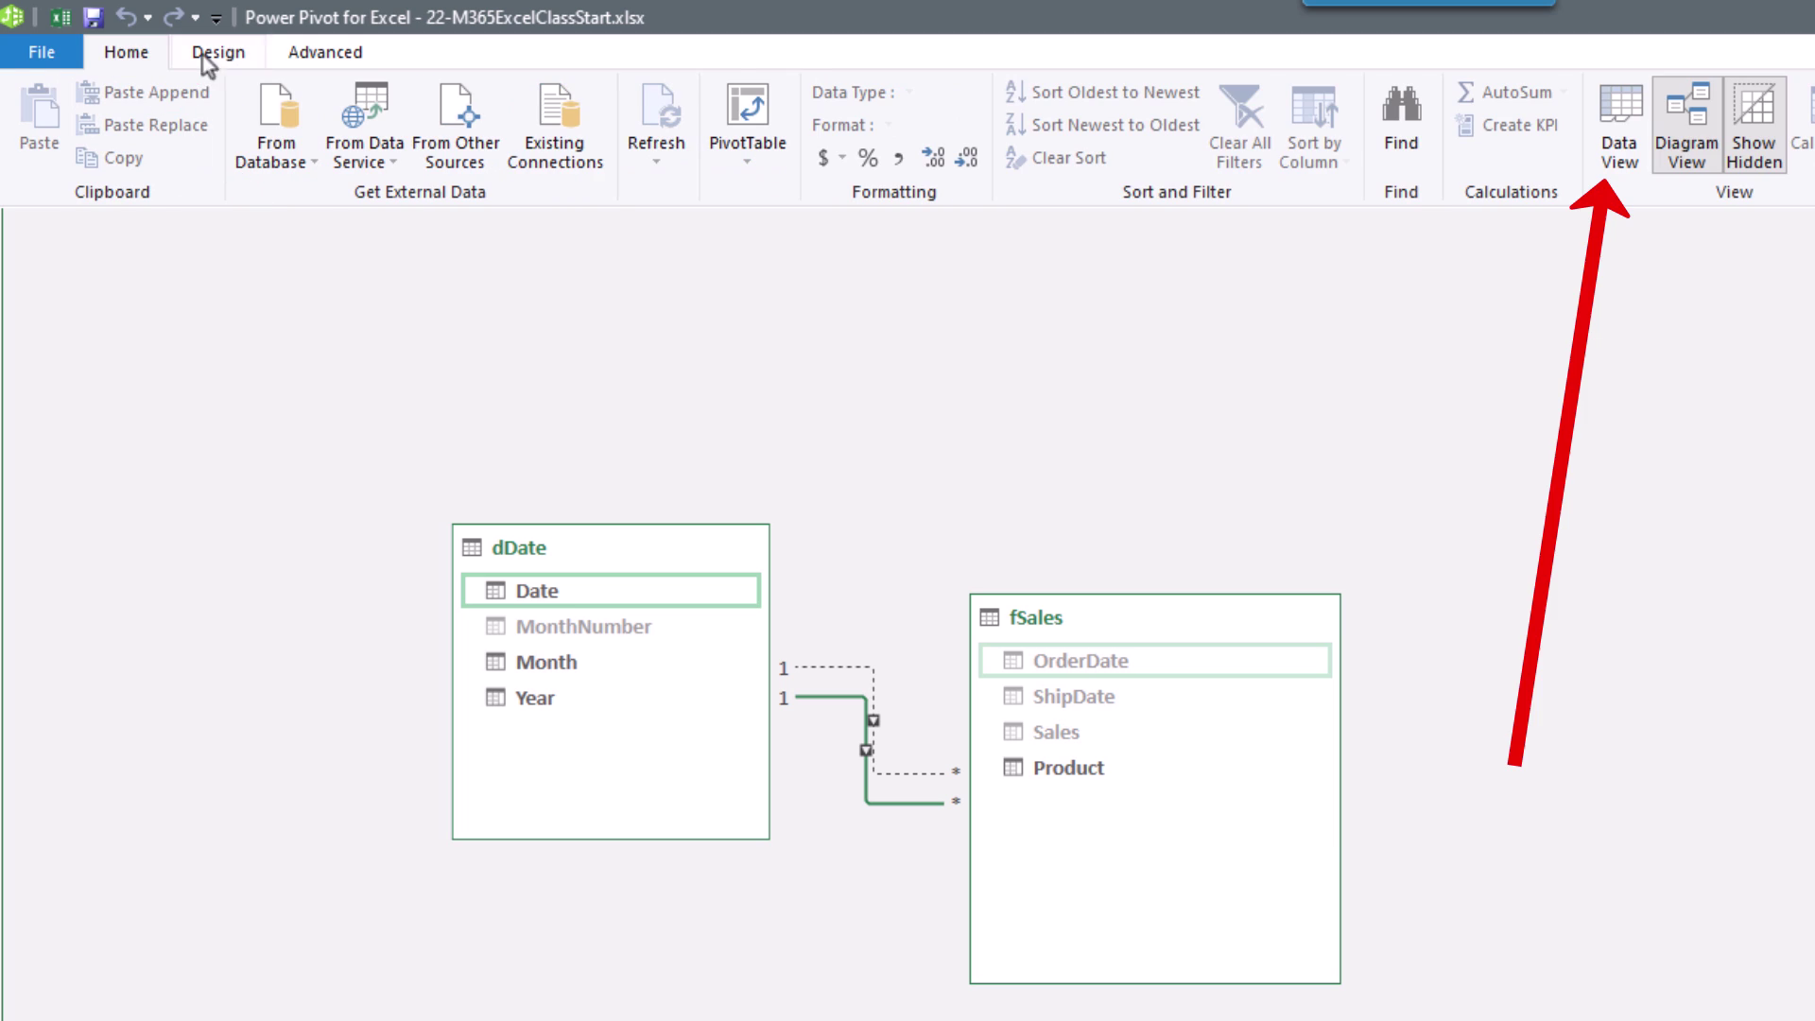
left_click(1615, 128)
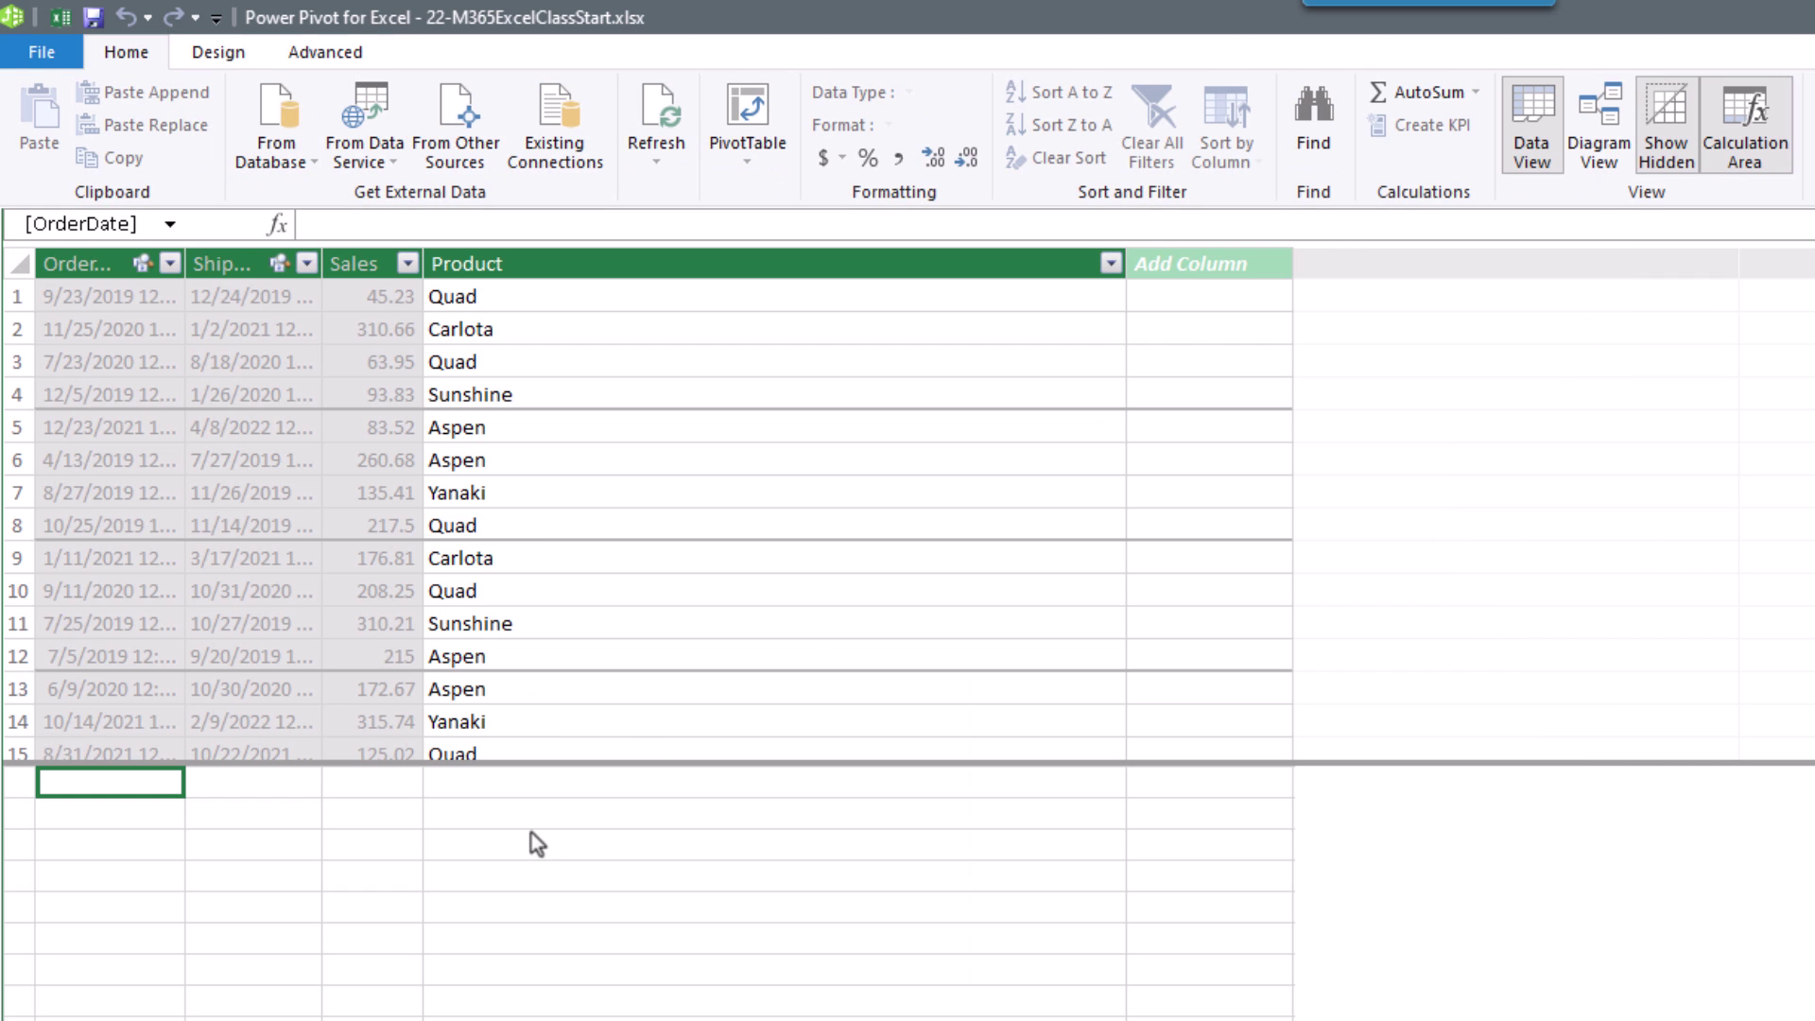
left_click(677, 808)
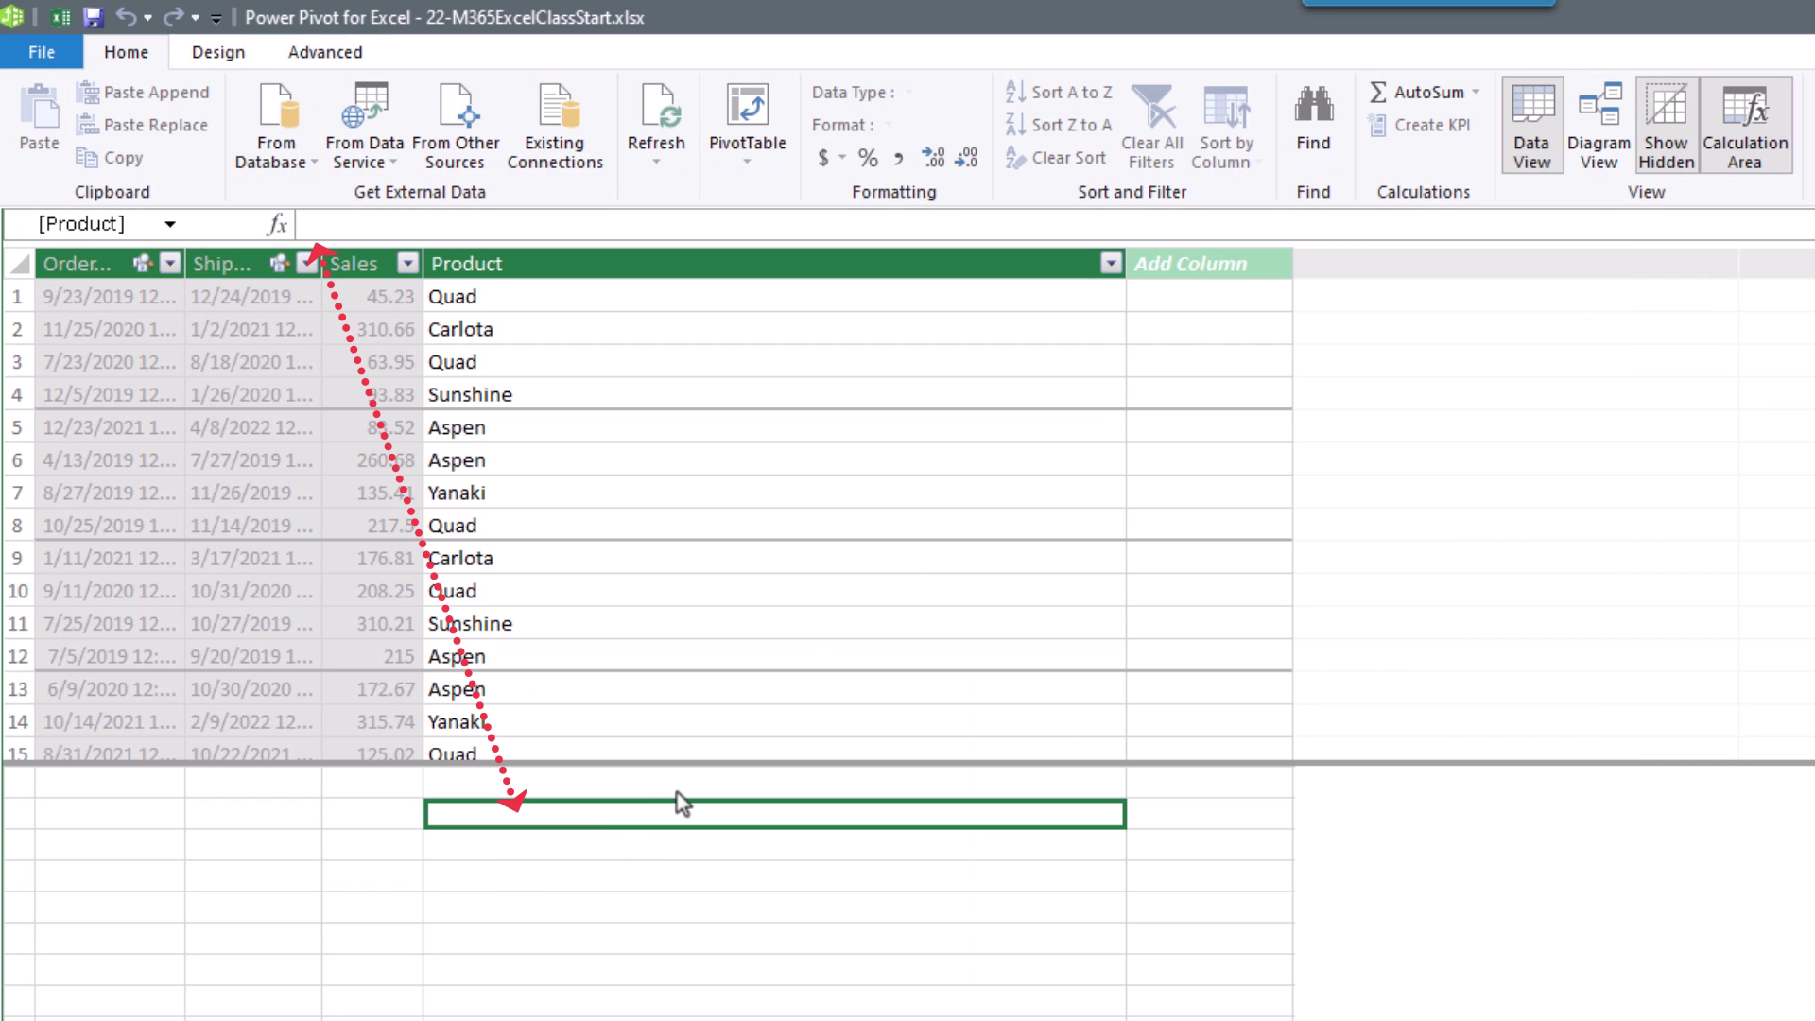
type("OrderSales($):=")
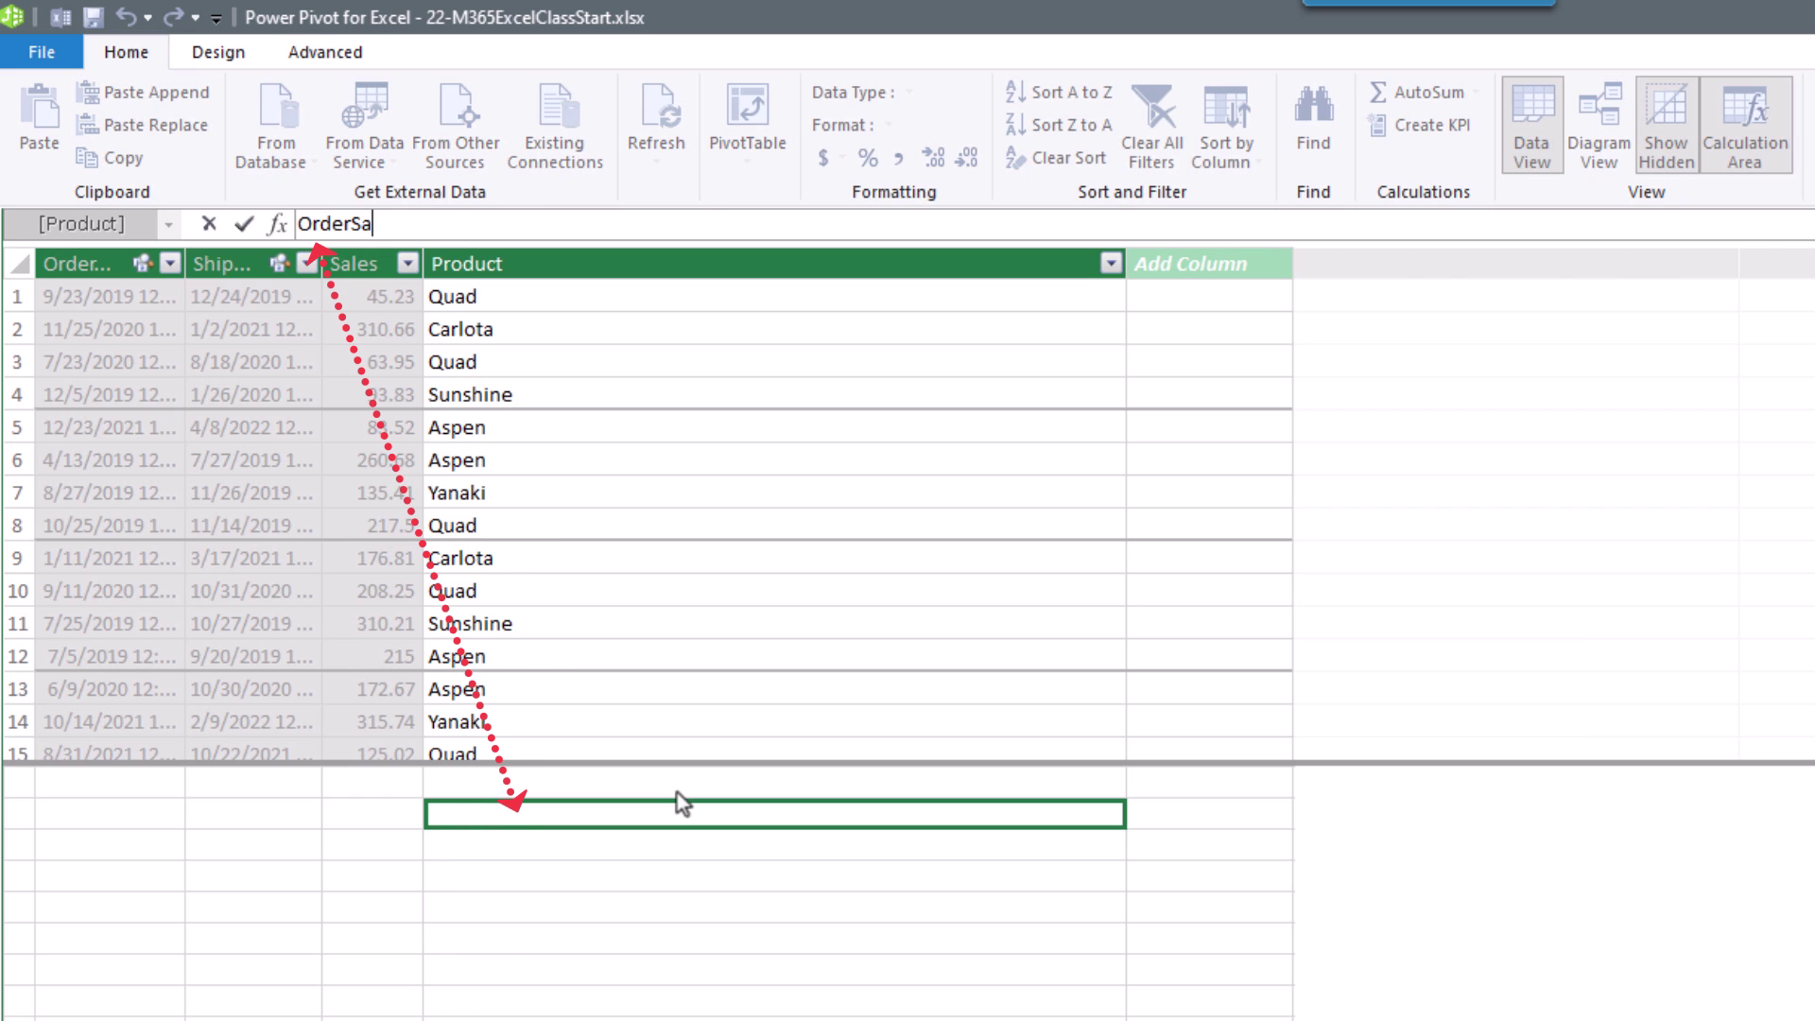
type("sum(")
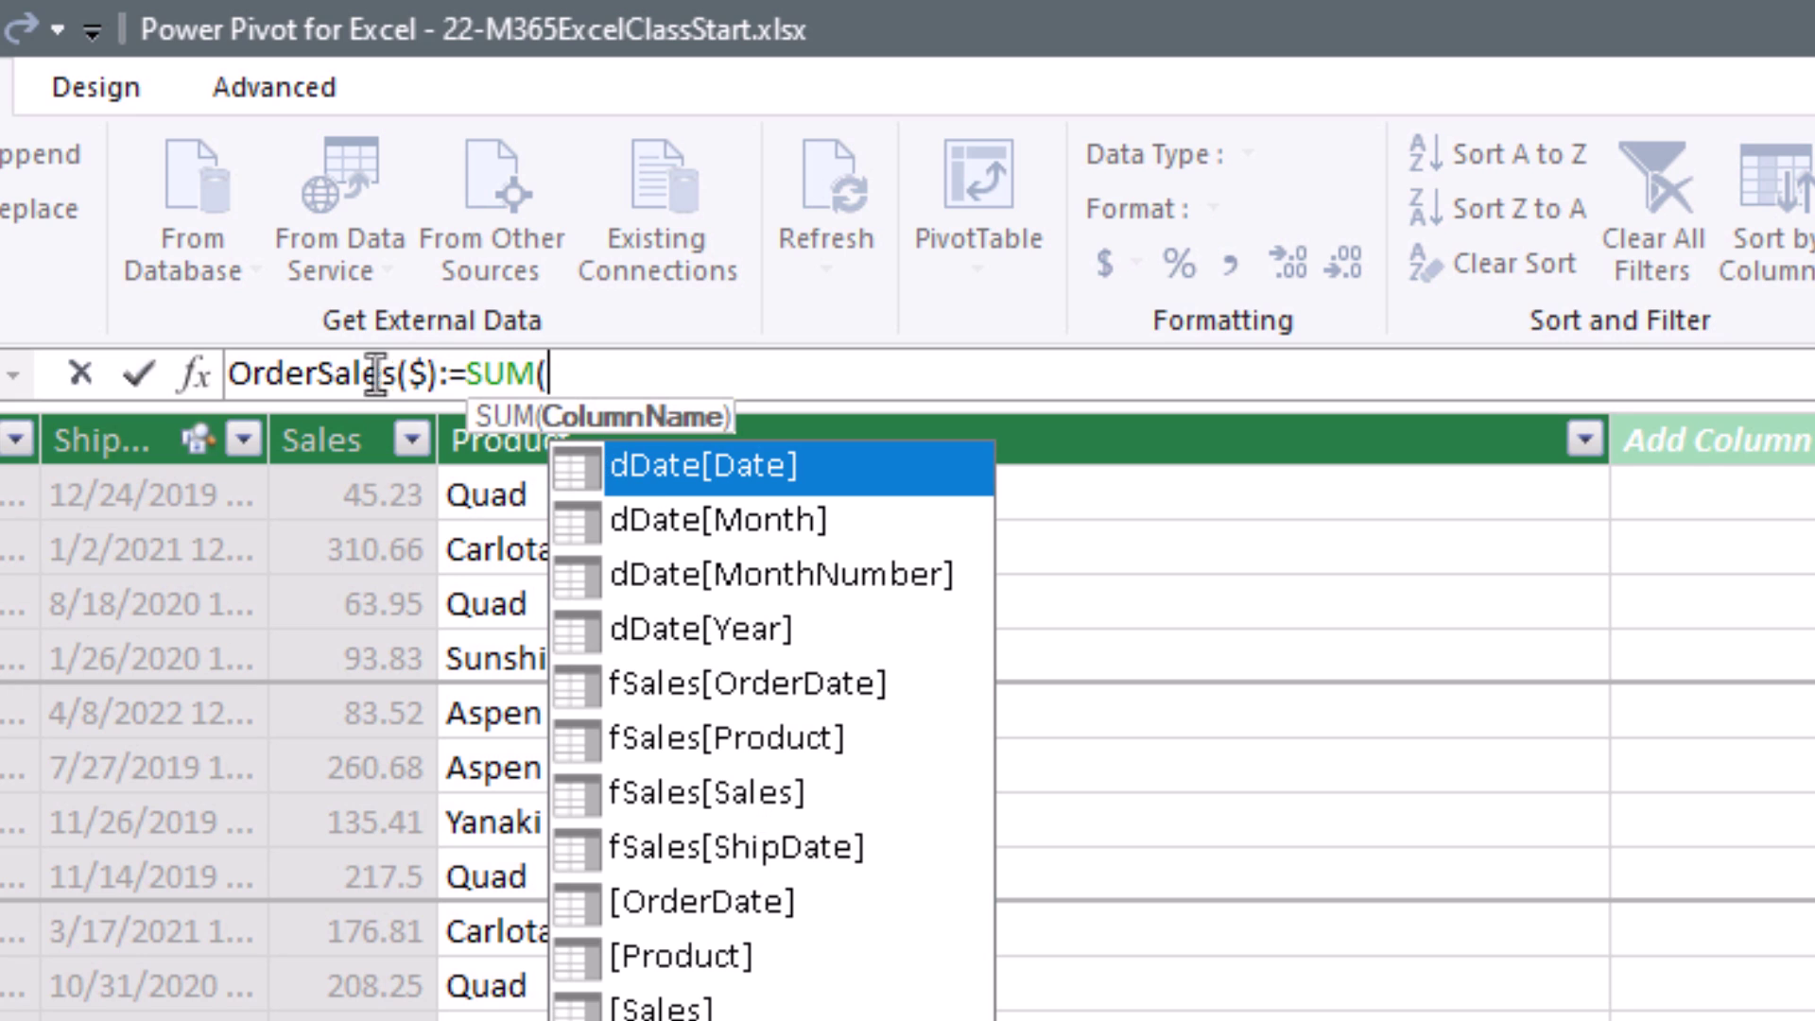
left_click(341, 421)
type(")")
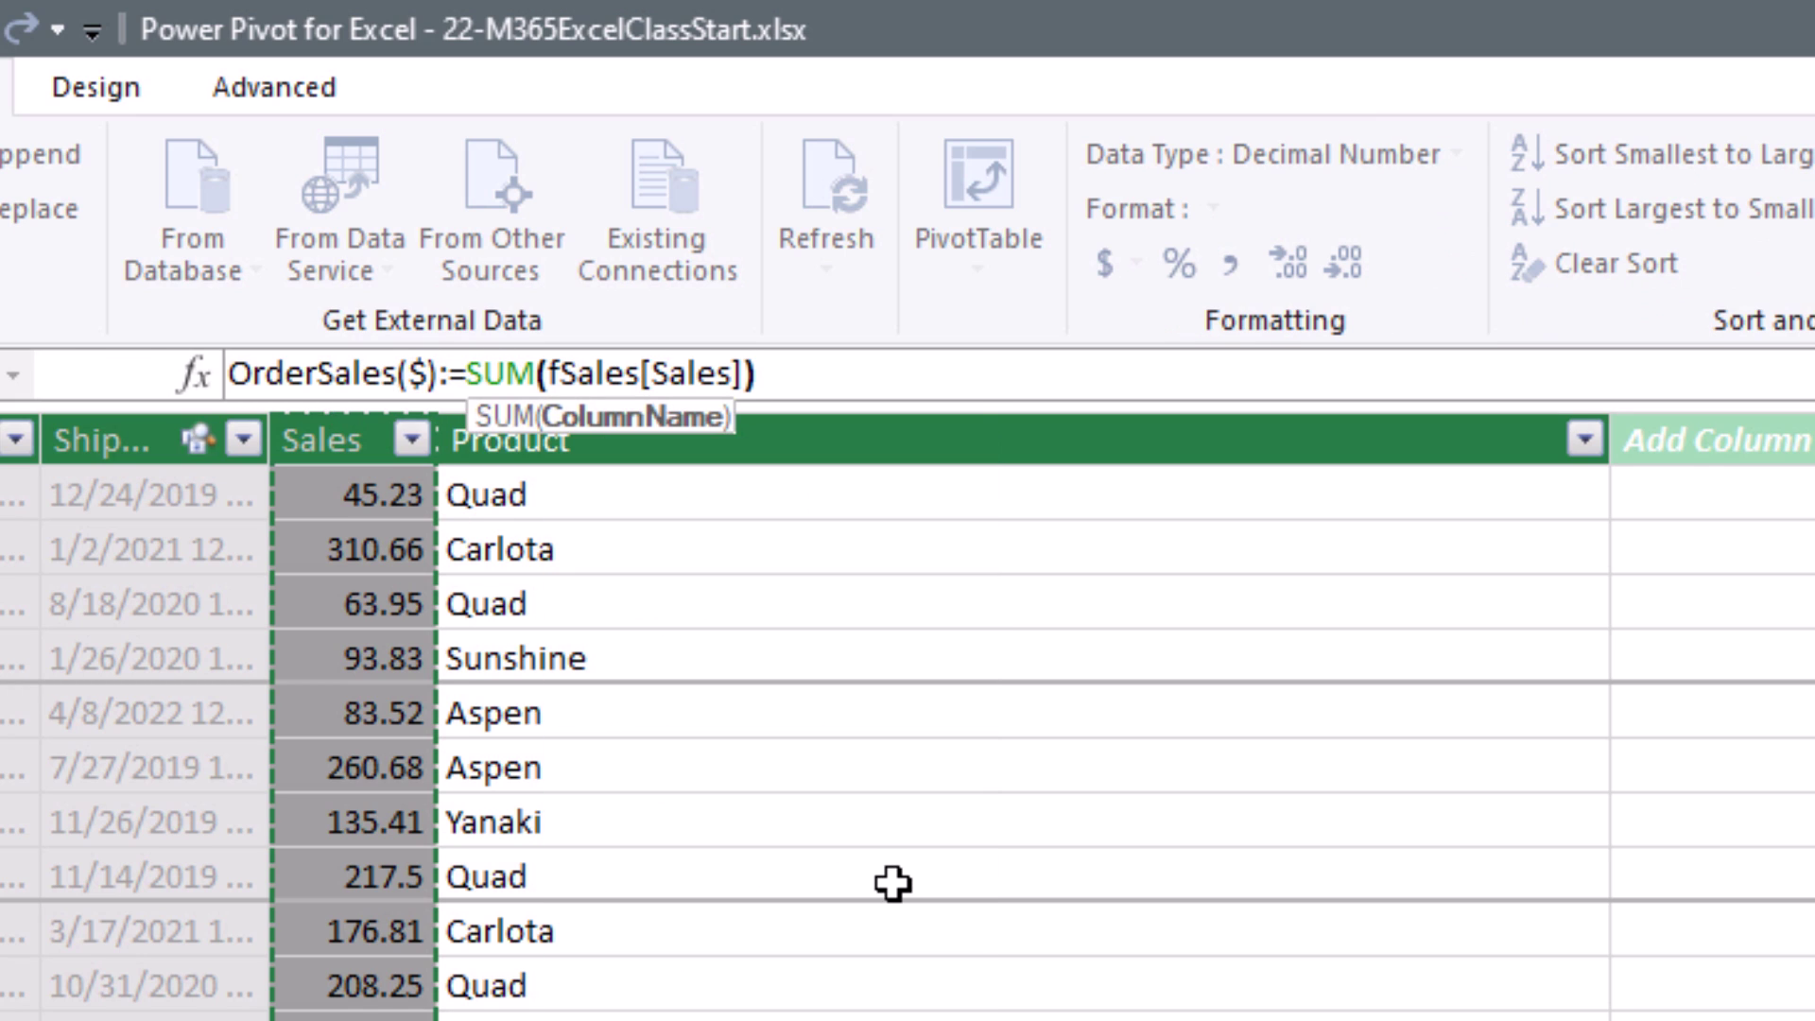
key("Return")
left_click(1222, 272)
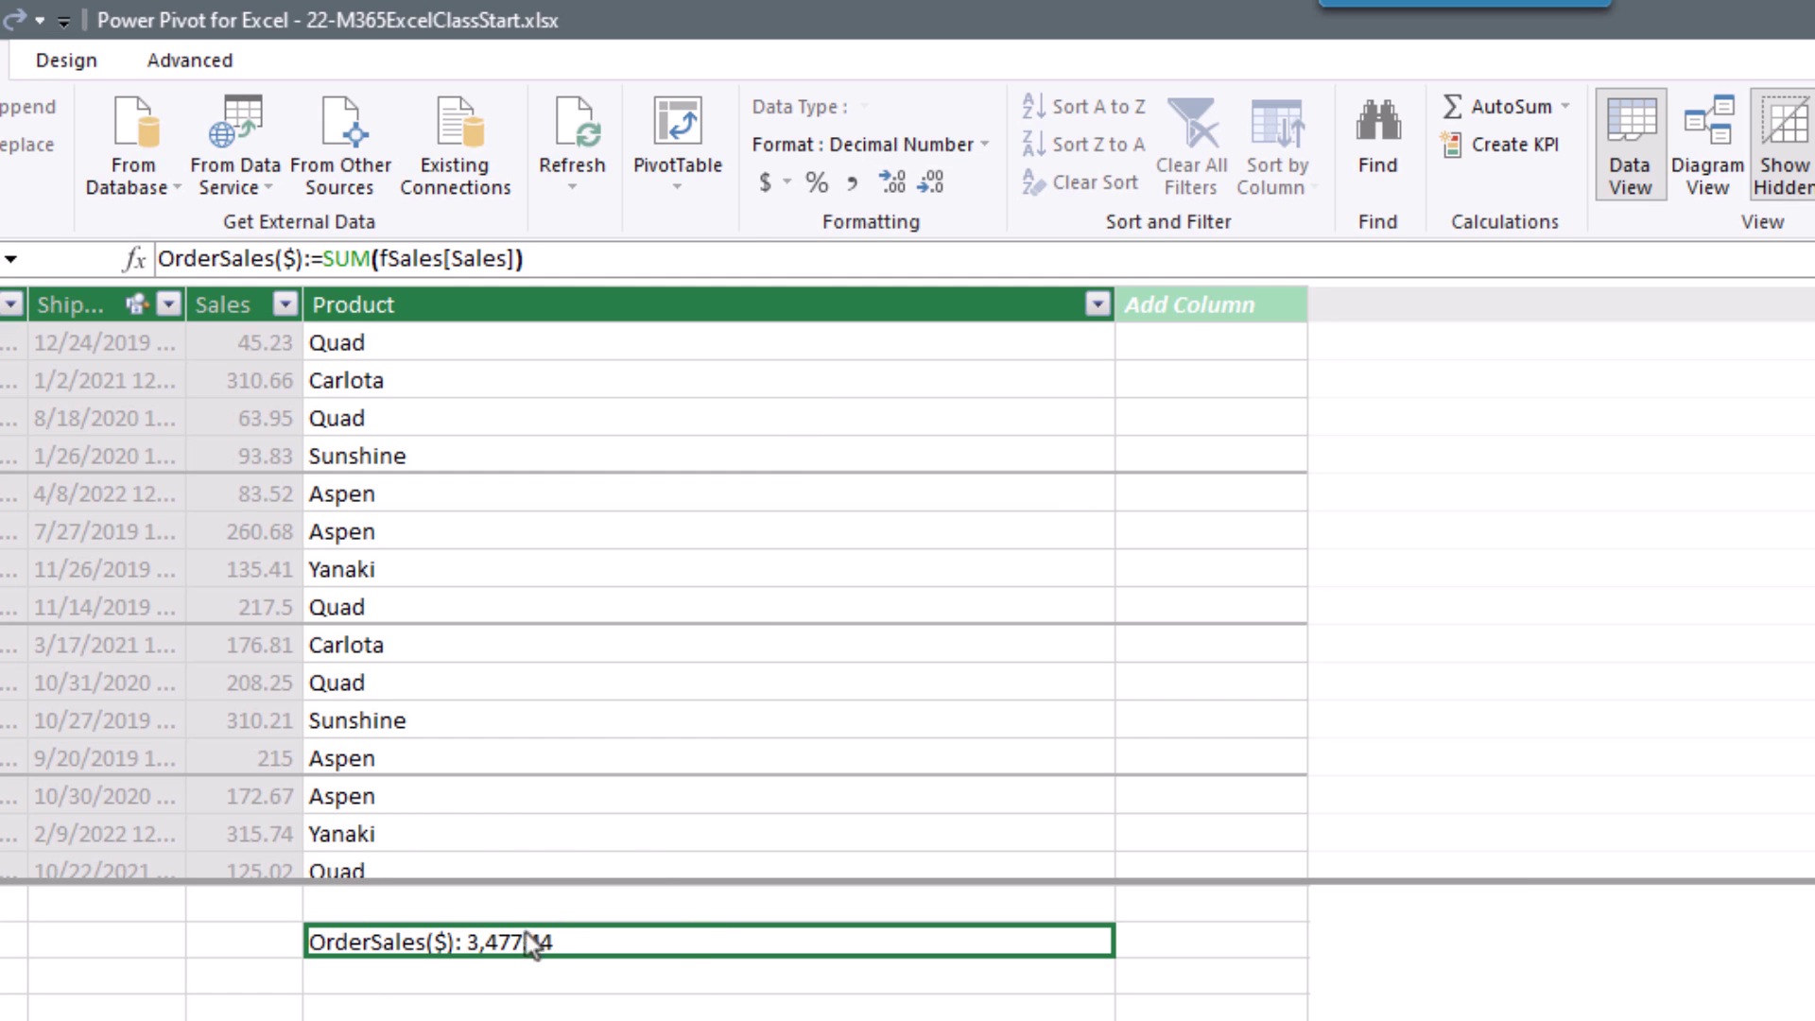
Step: Begin a measure below OrderSales($) with the formula ShippedSales($):=CALCULATE(SUM(fSales[Sales]),
key("Down")
type("ShippedSales(%")
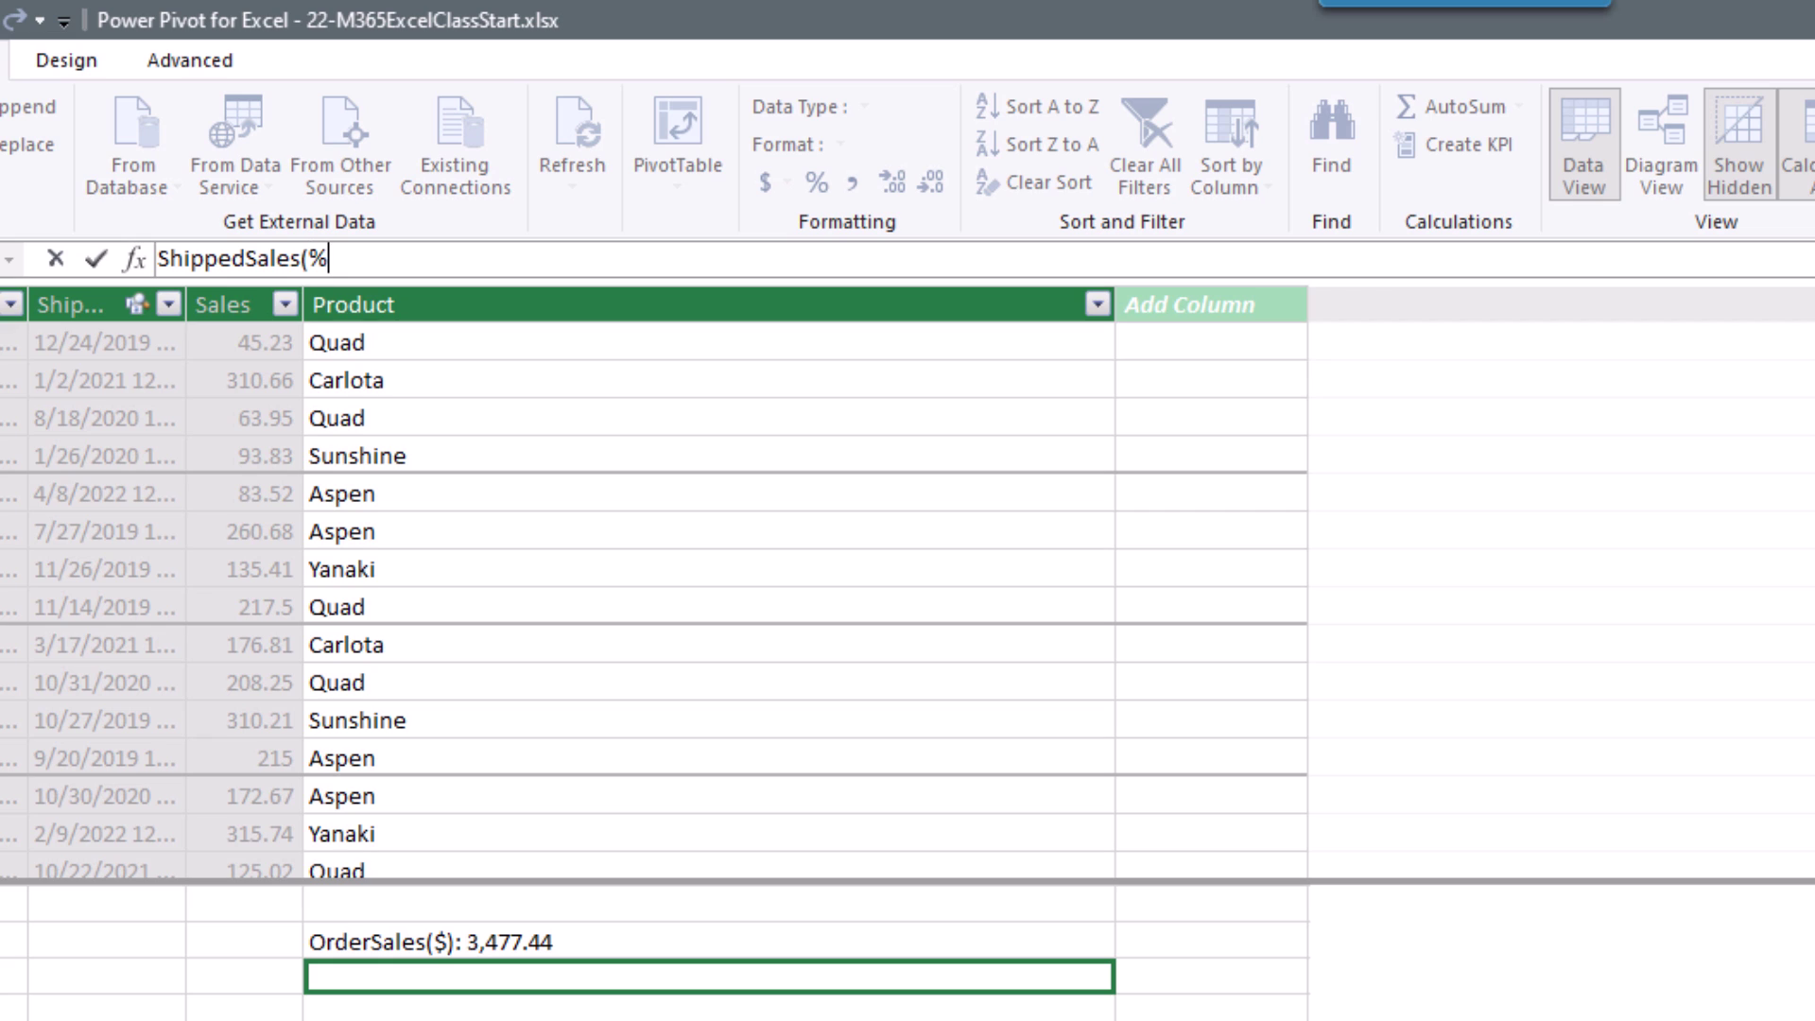
key("BackSpace")
type("$):=c")
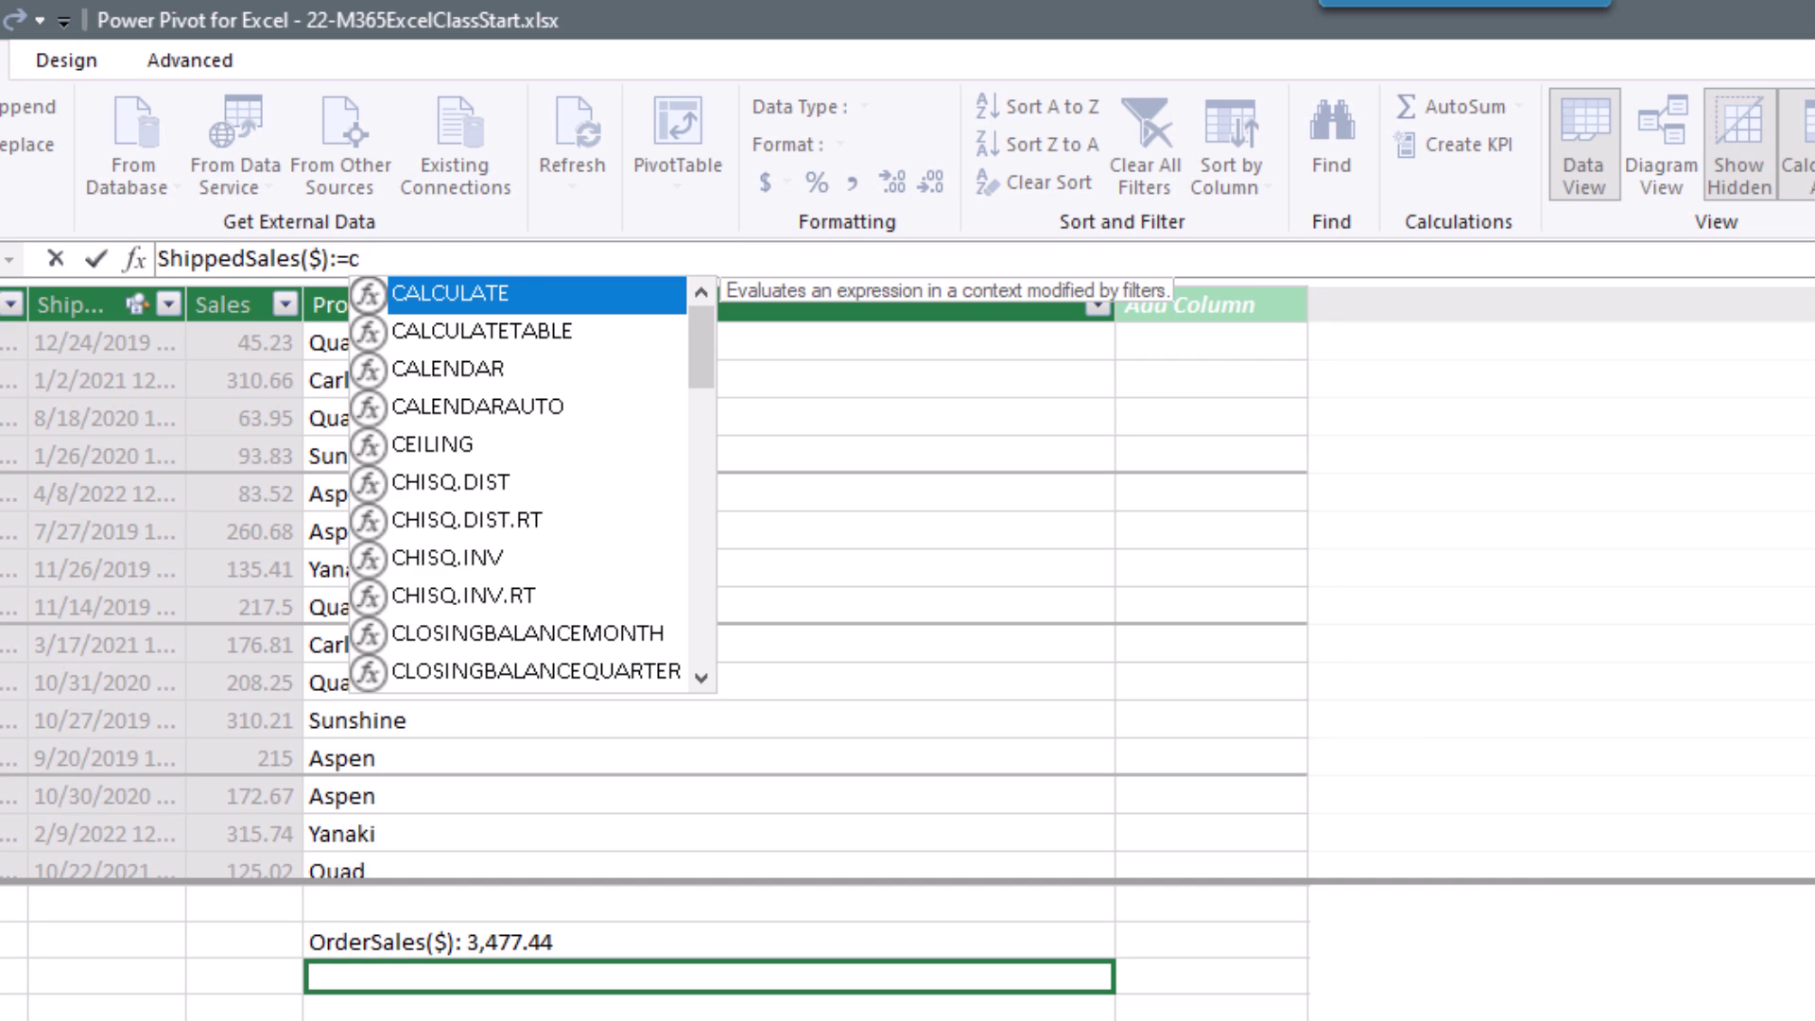
key("Tab")
type("sum(")
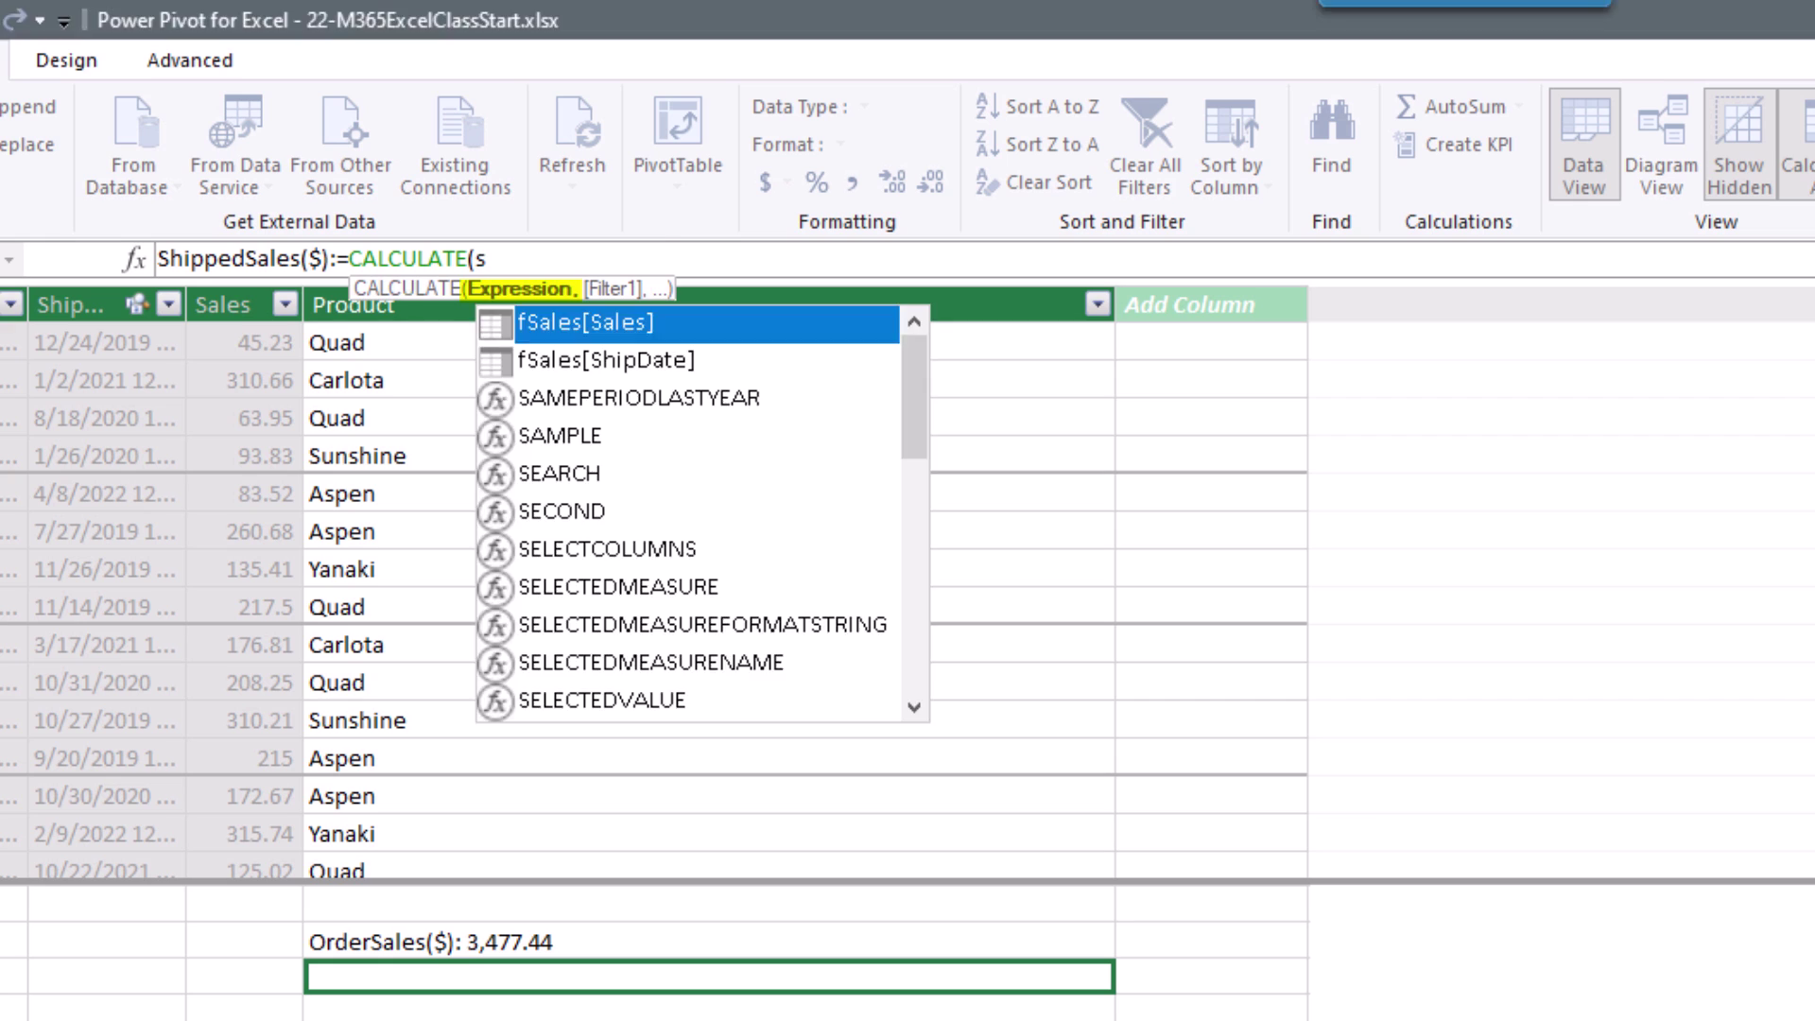
left_click(231, 304)
type("),")
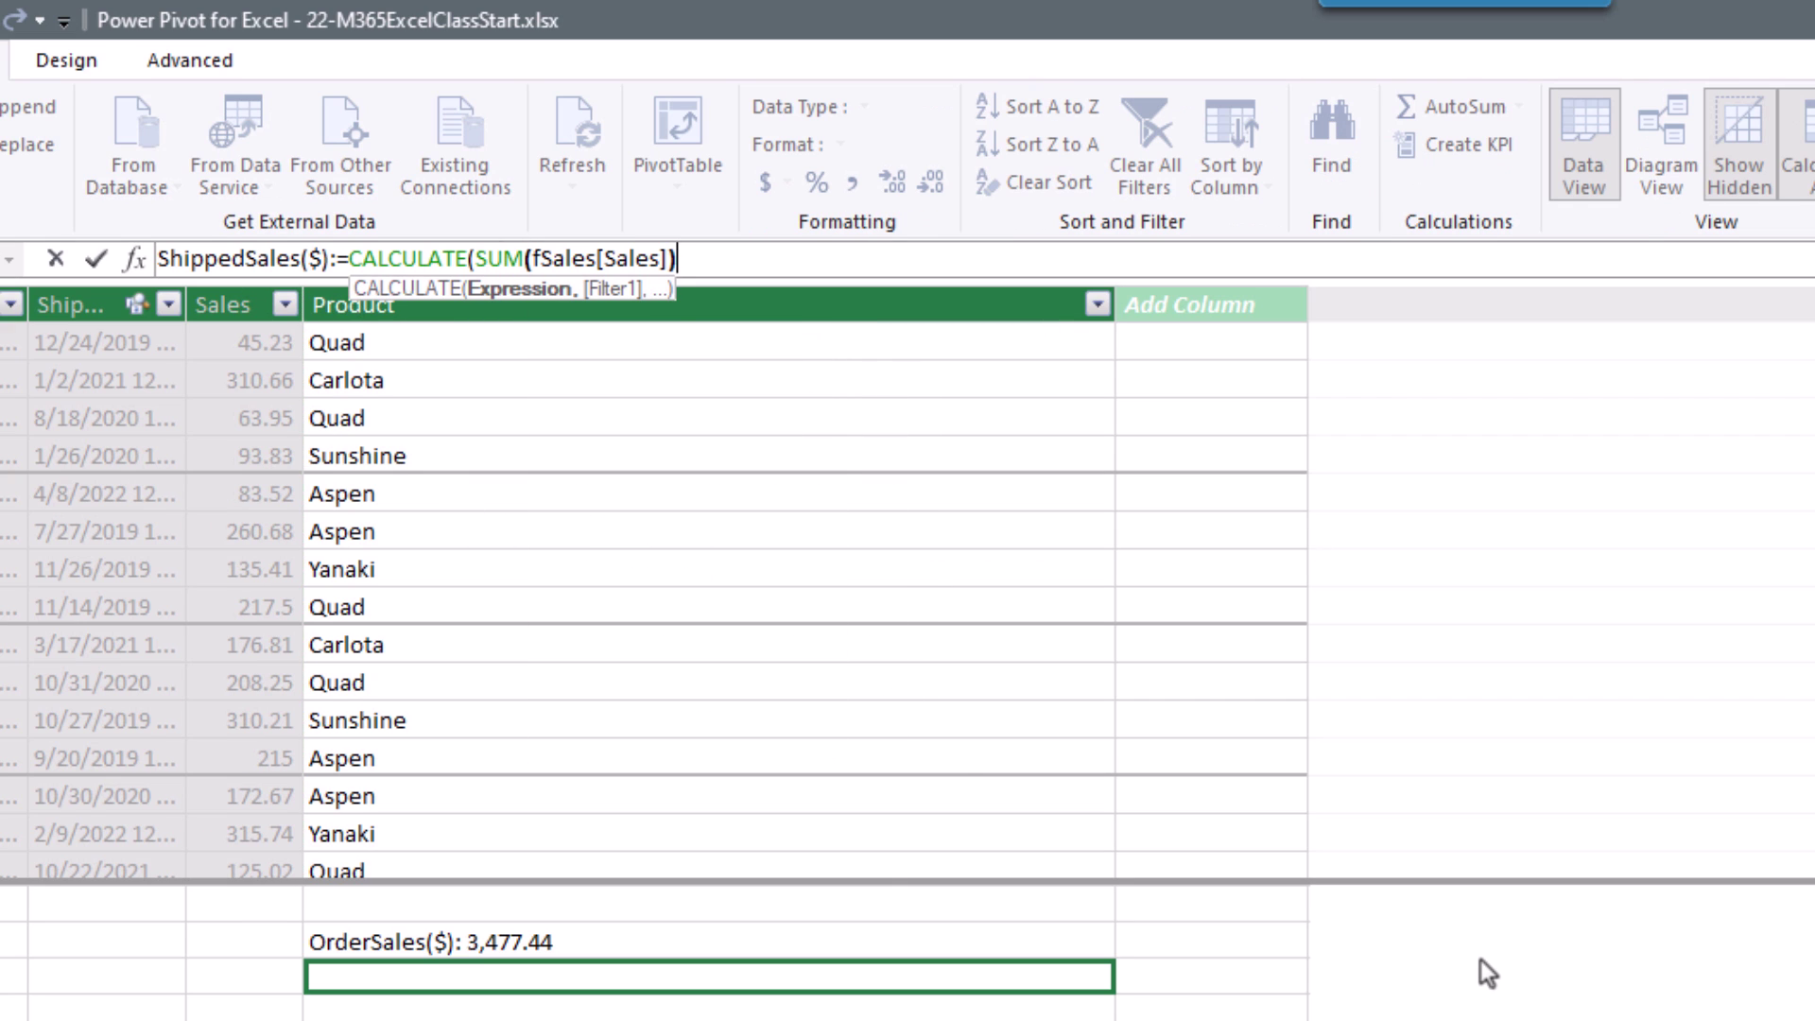
Step: Complete the ShippedSales($) measure with the filter USERELATIONSHIP(fSales[ShipDate],dDate[Date])), enter it and apply the thousands separator format
type("user")
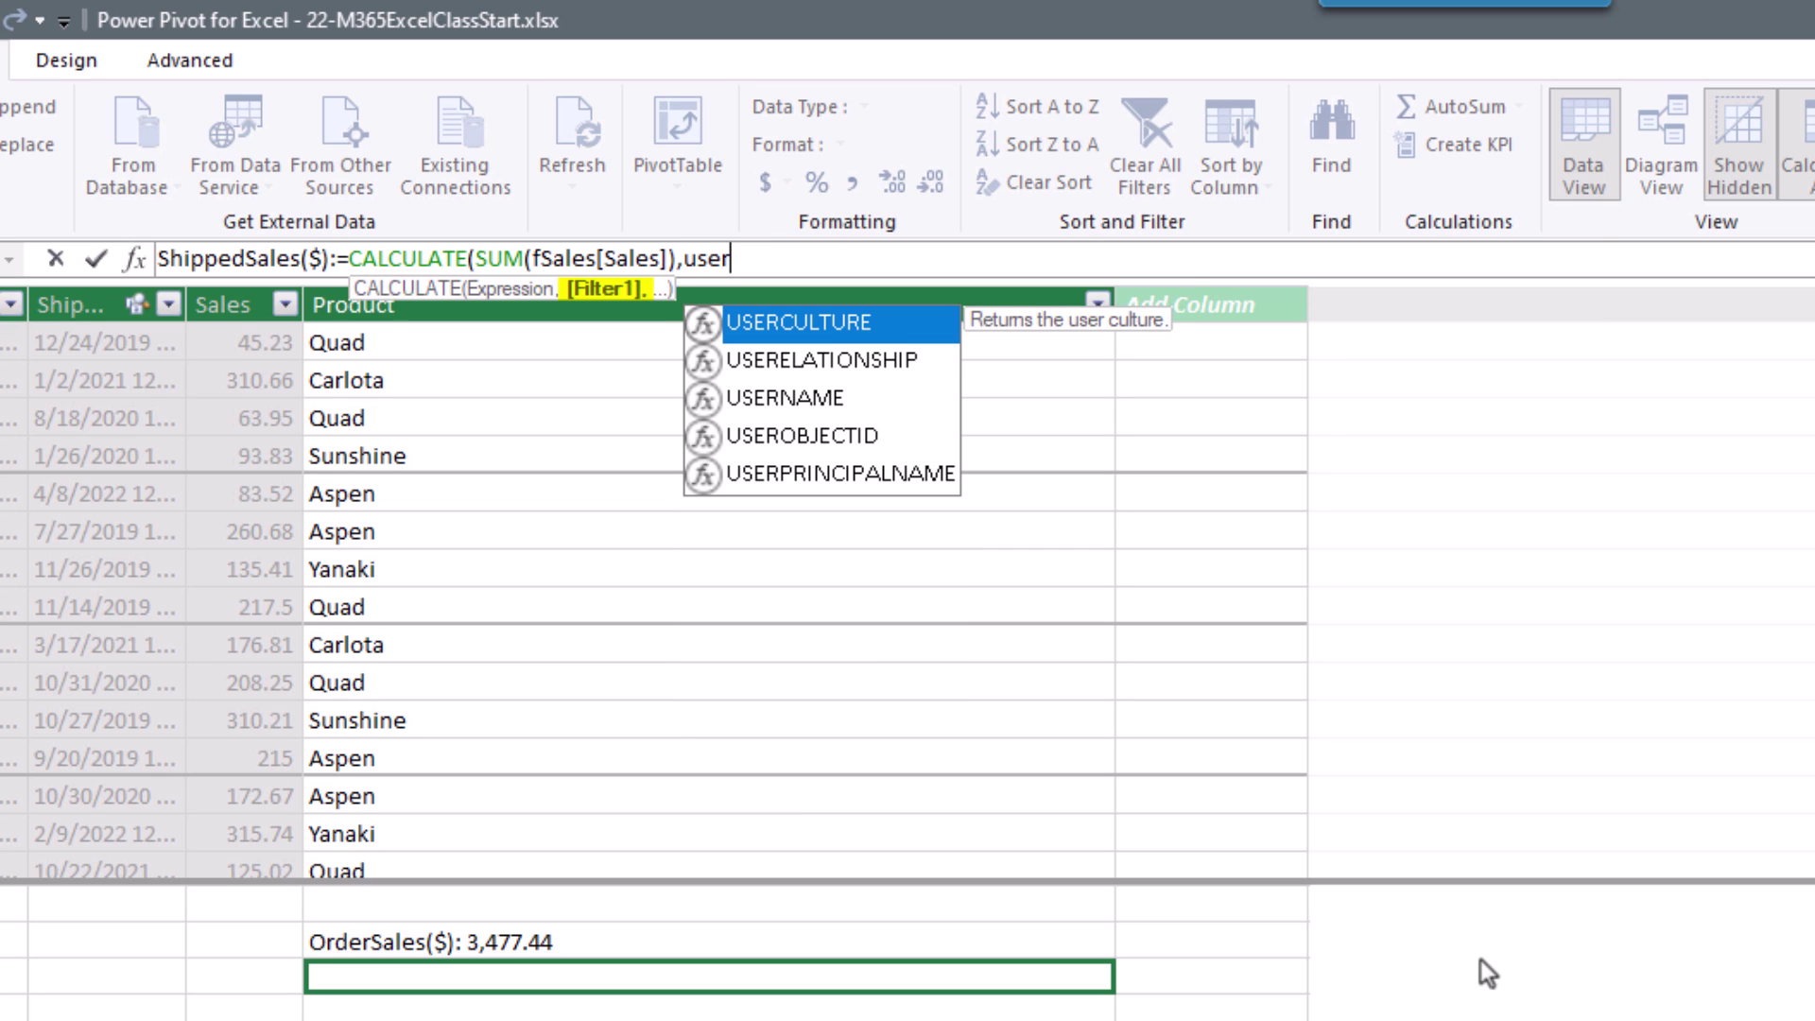
key("Down")
key("Tab")
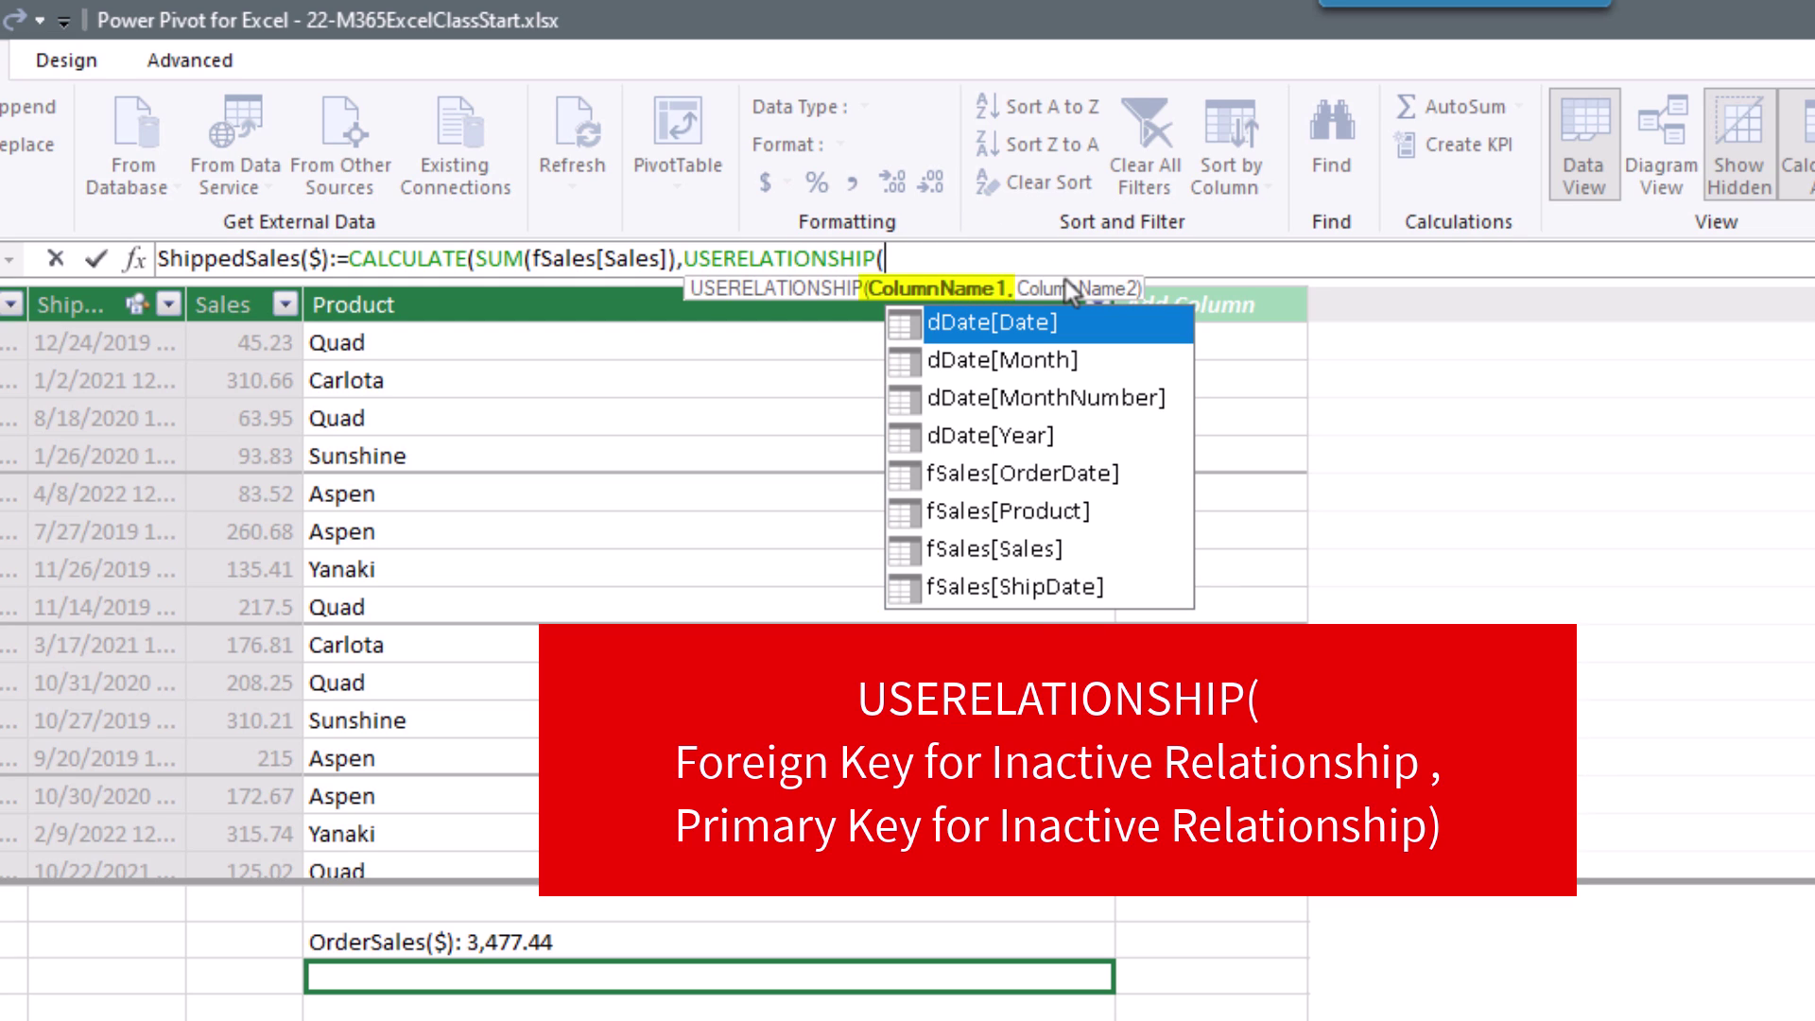
type("f")
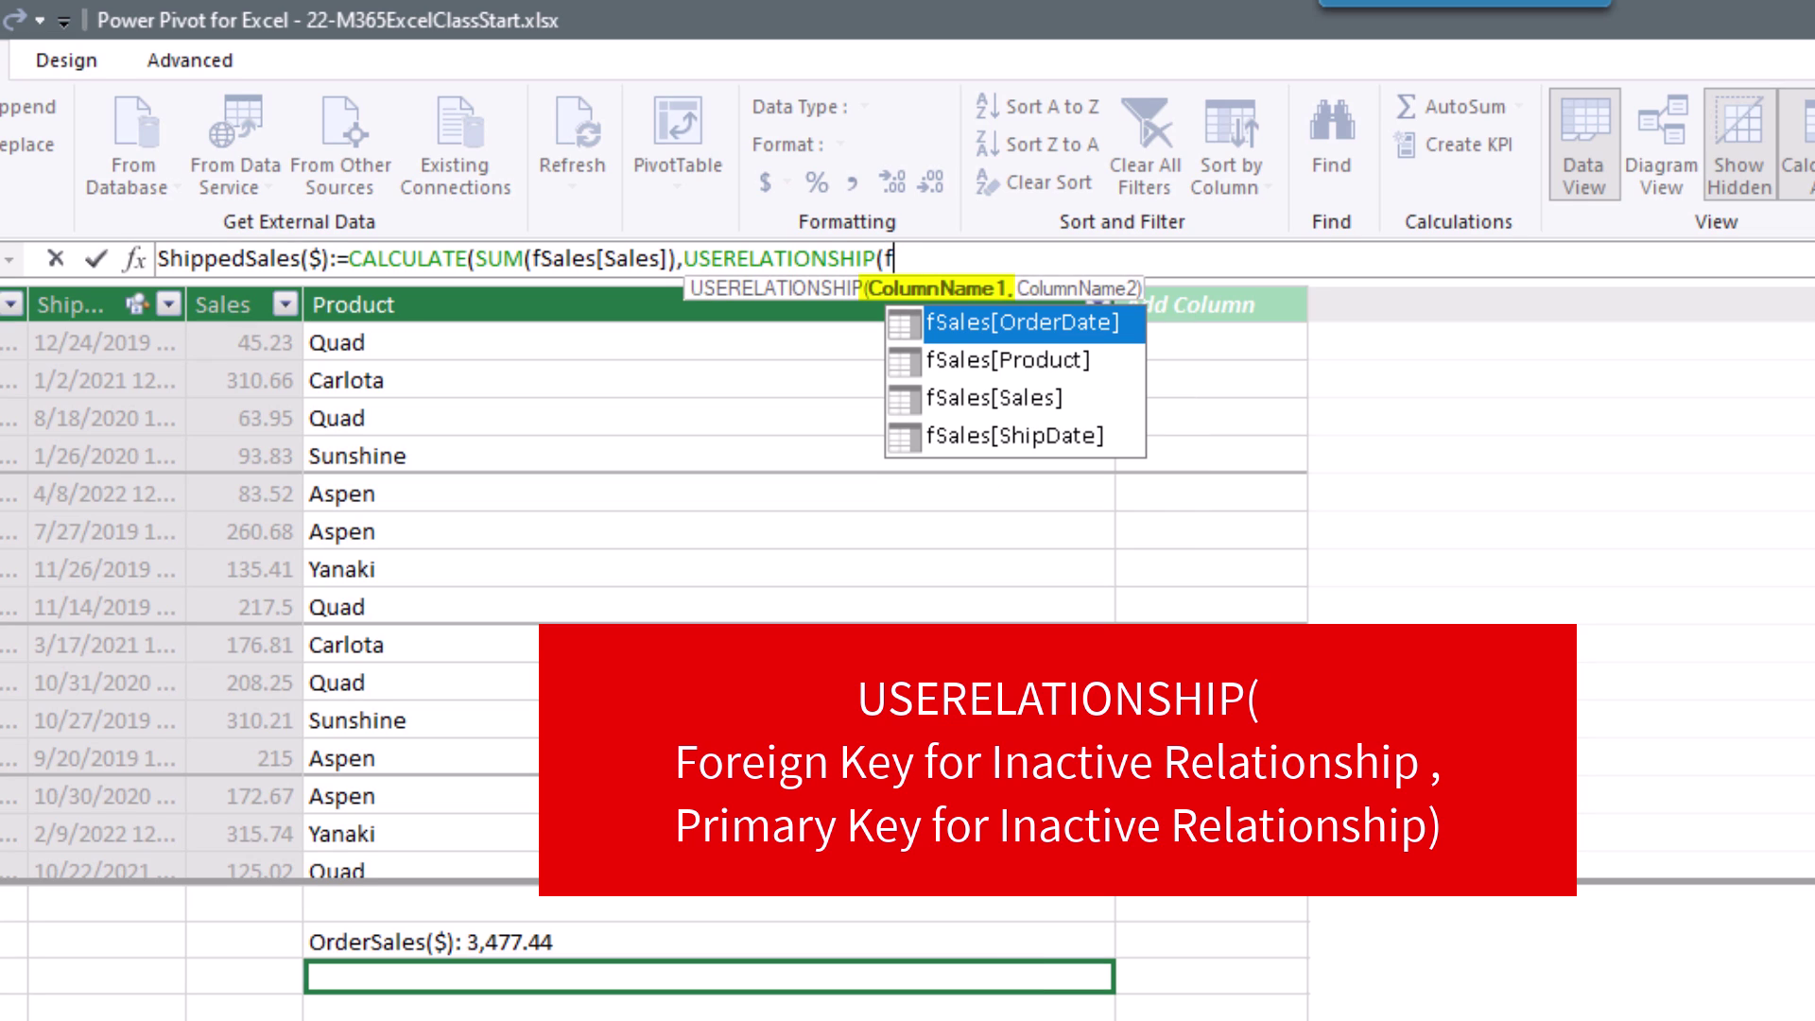
key("Down")
key("Down")
key("Down")
key("Tab")
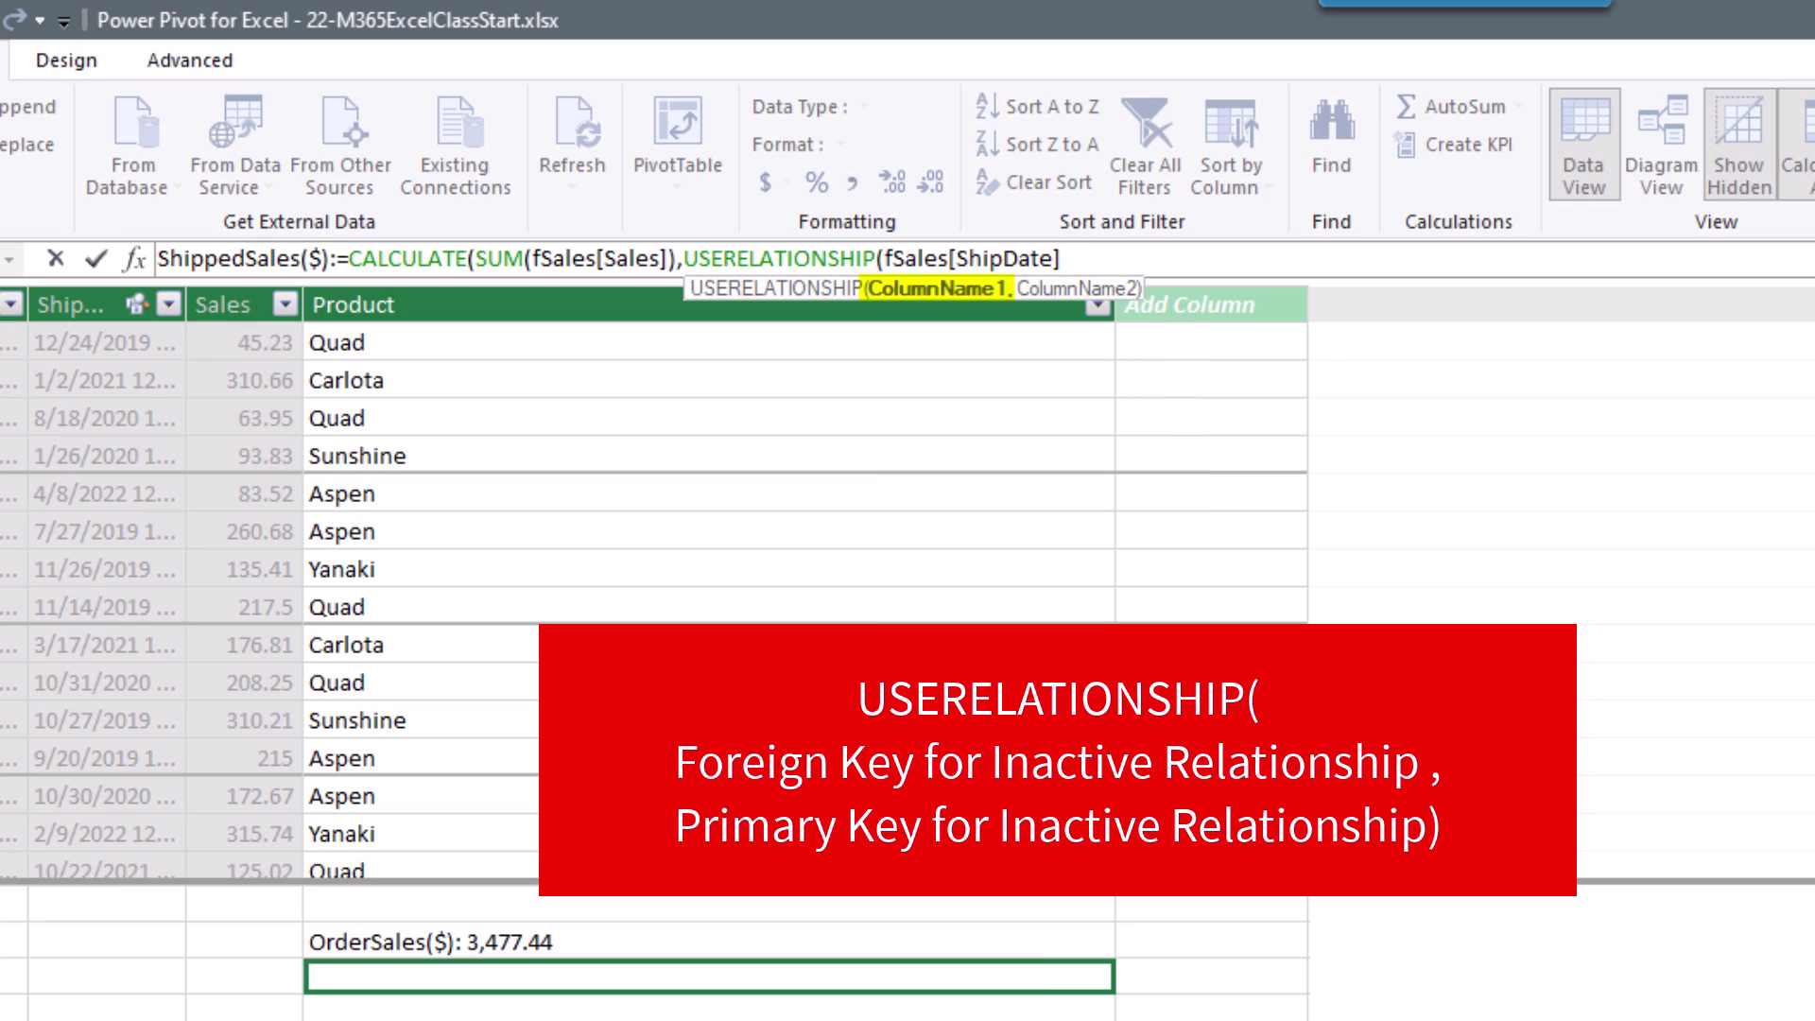
type(",d")
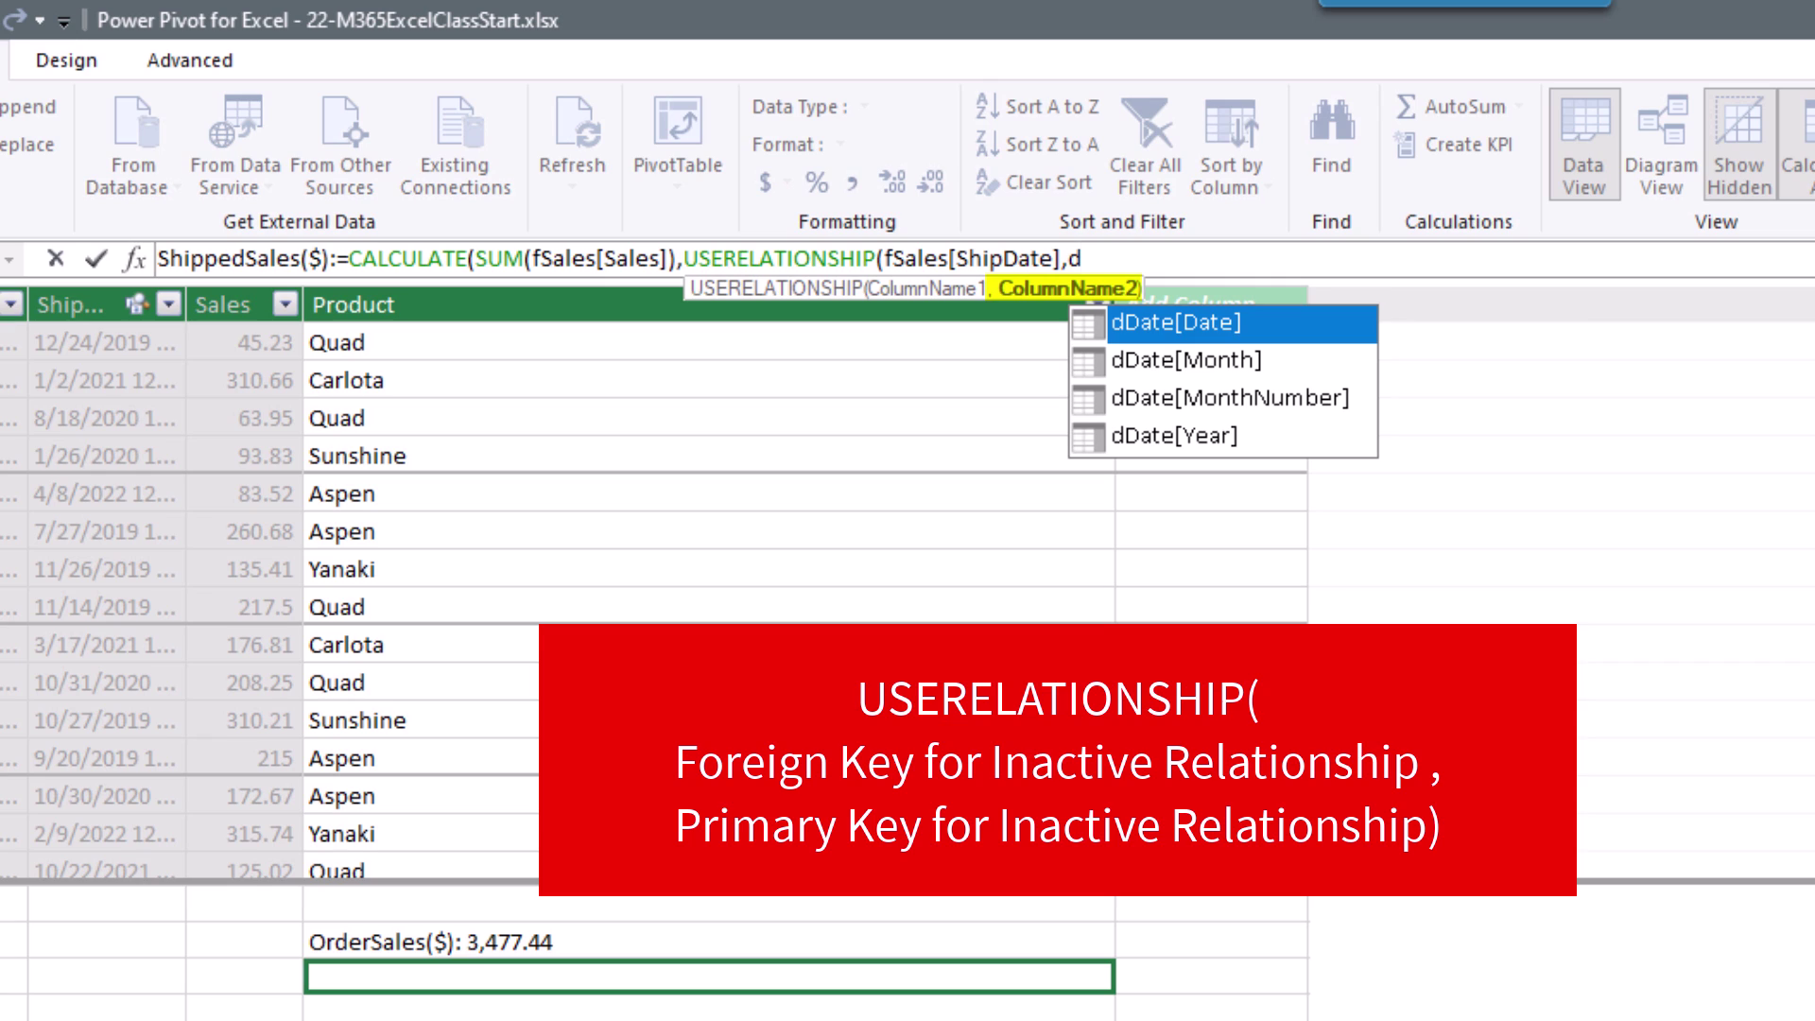
key("Tab")
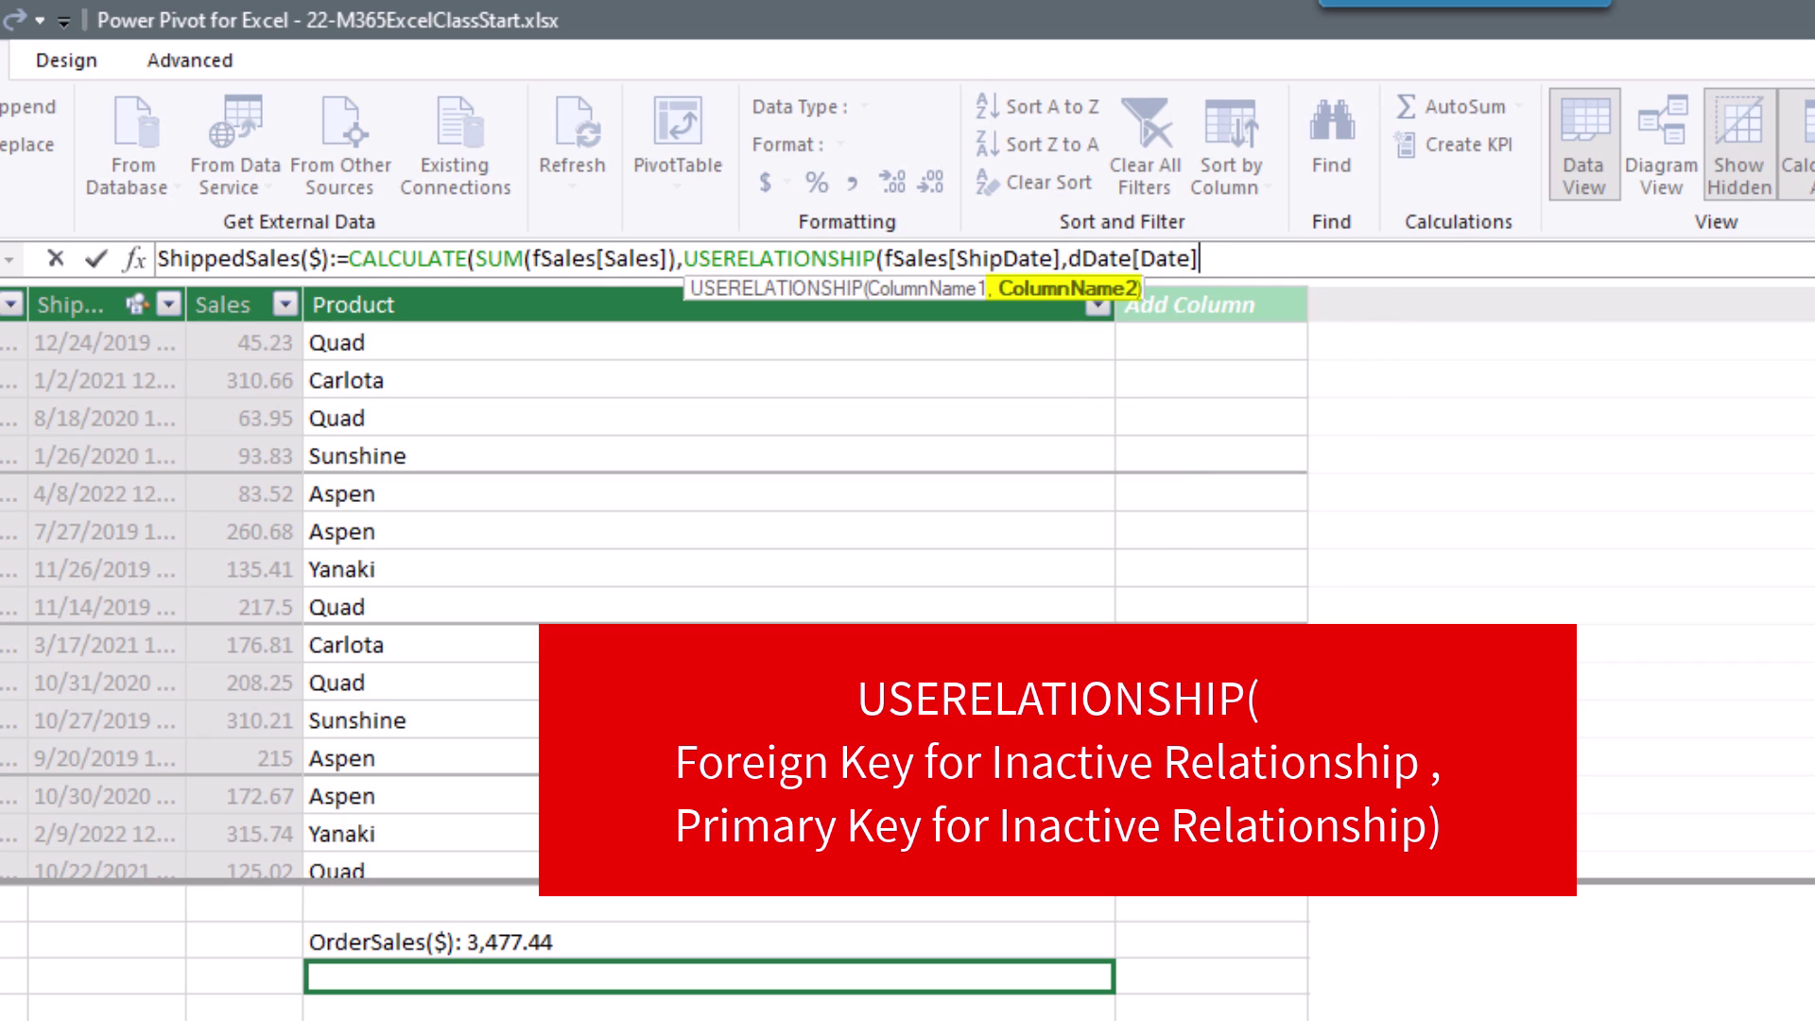
type("))")
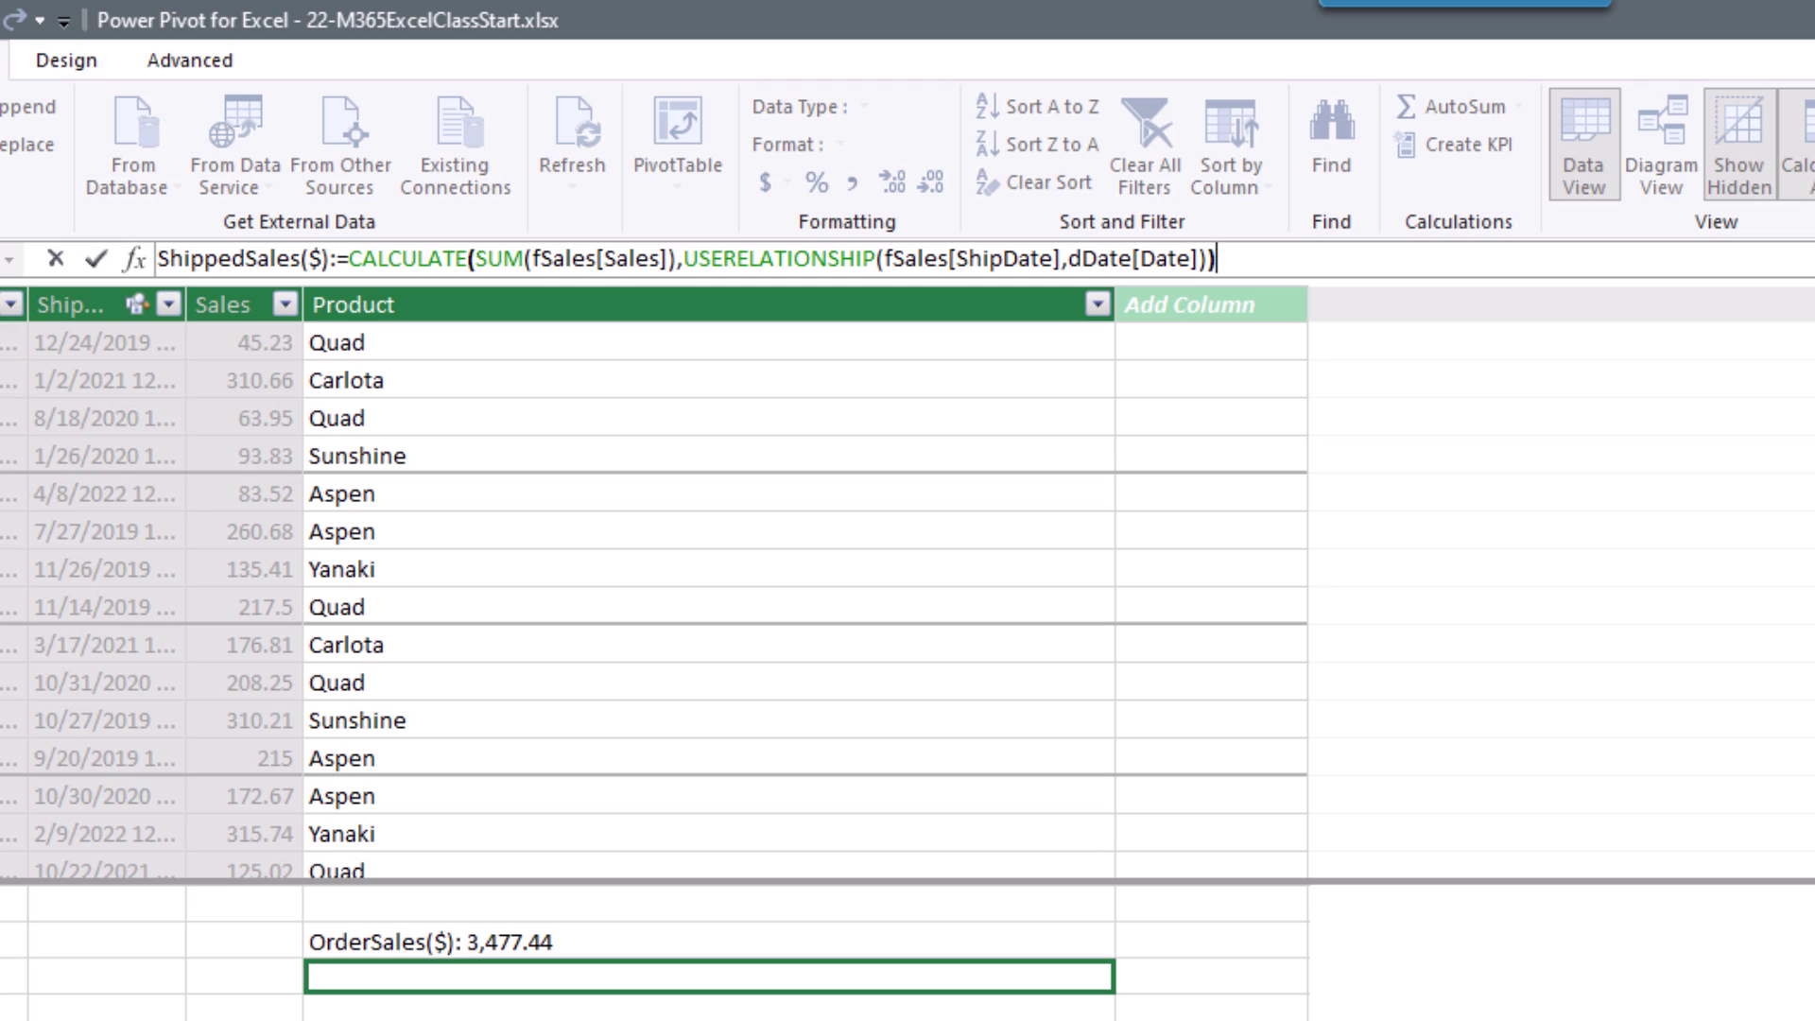
key("Return")
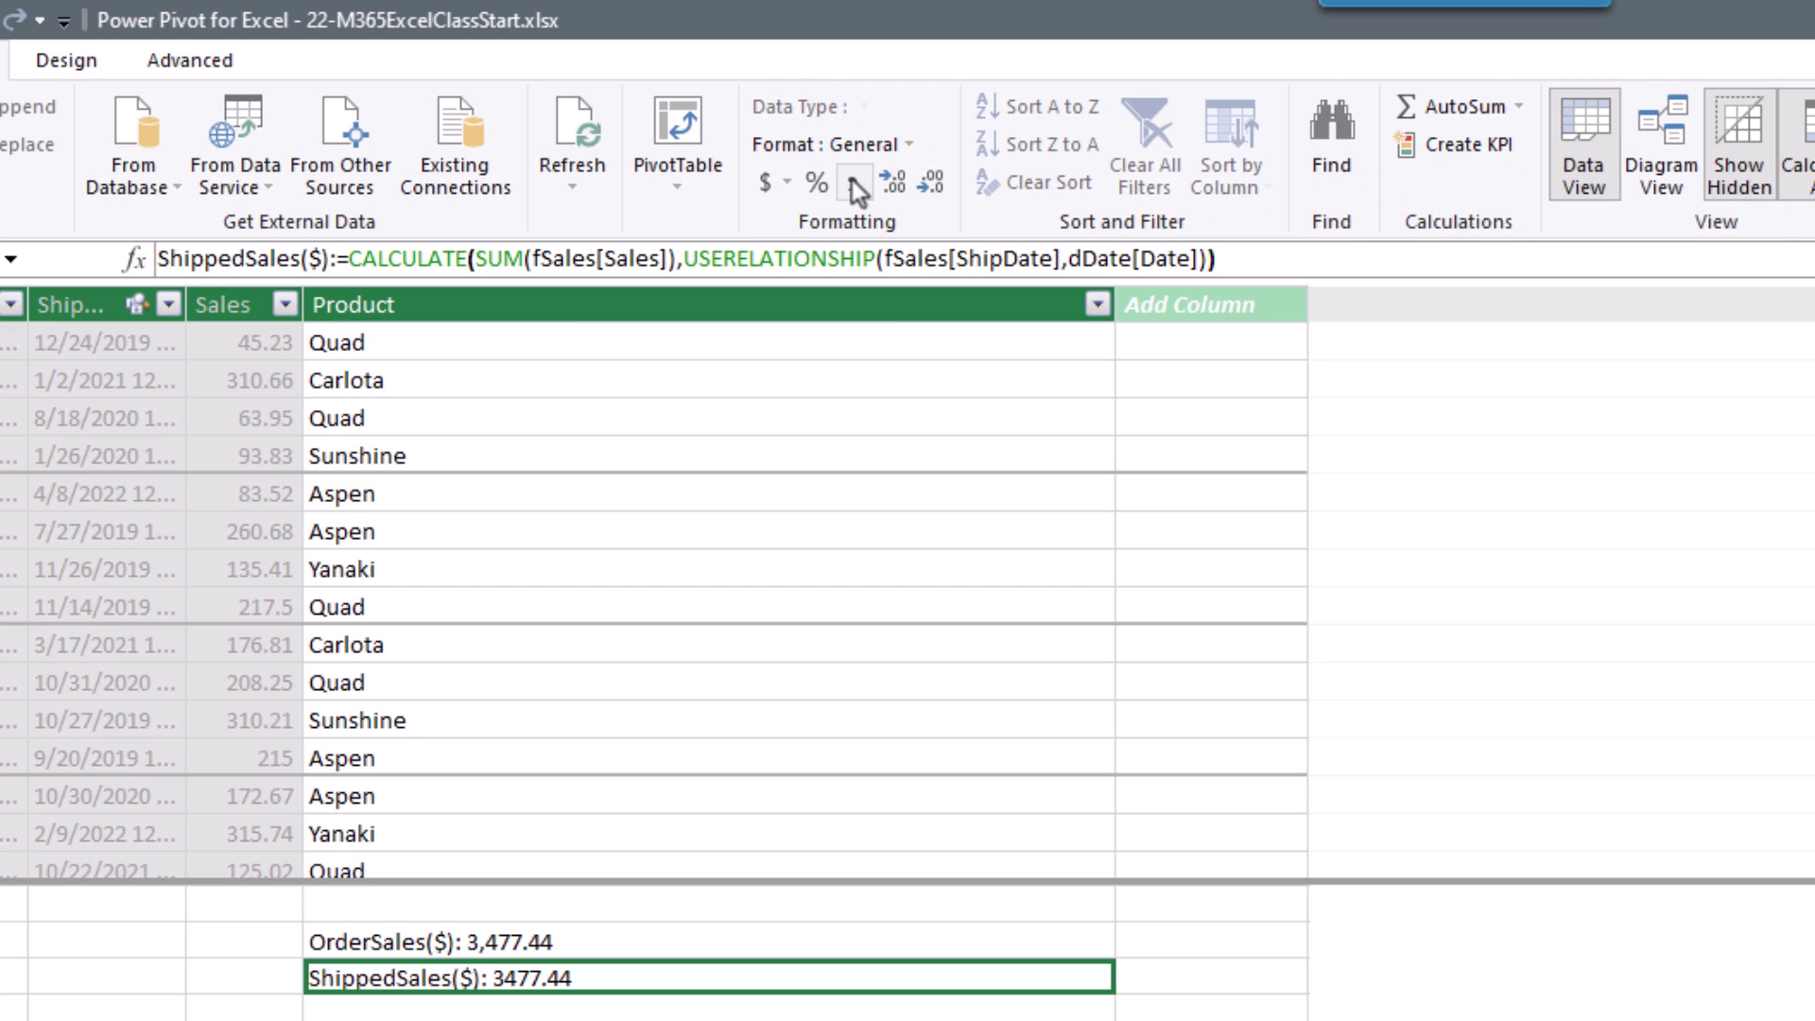
left_click(853, 179)
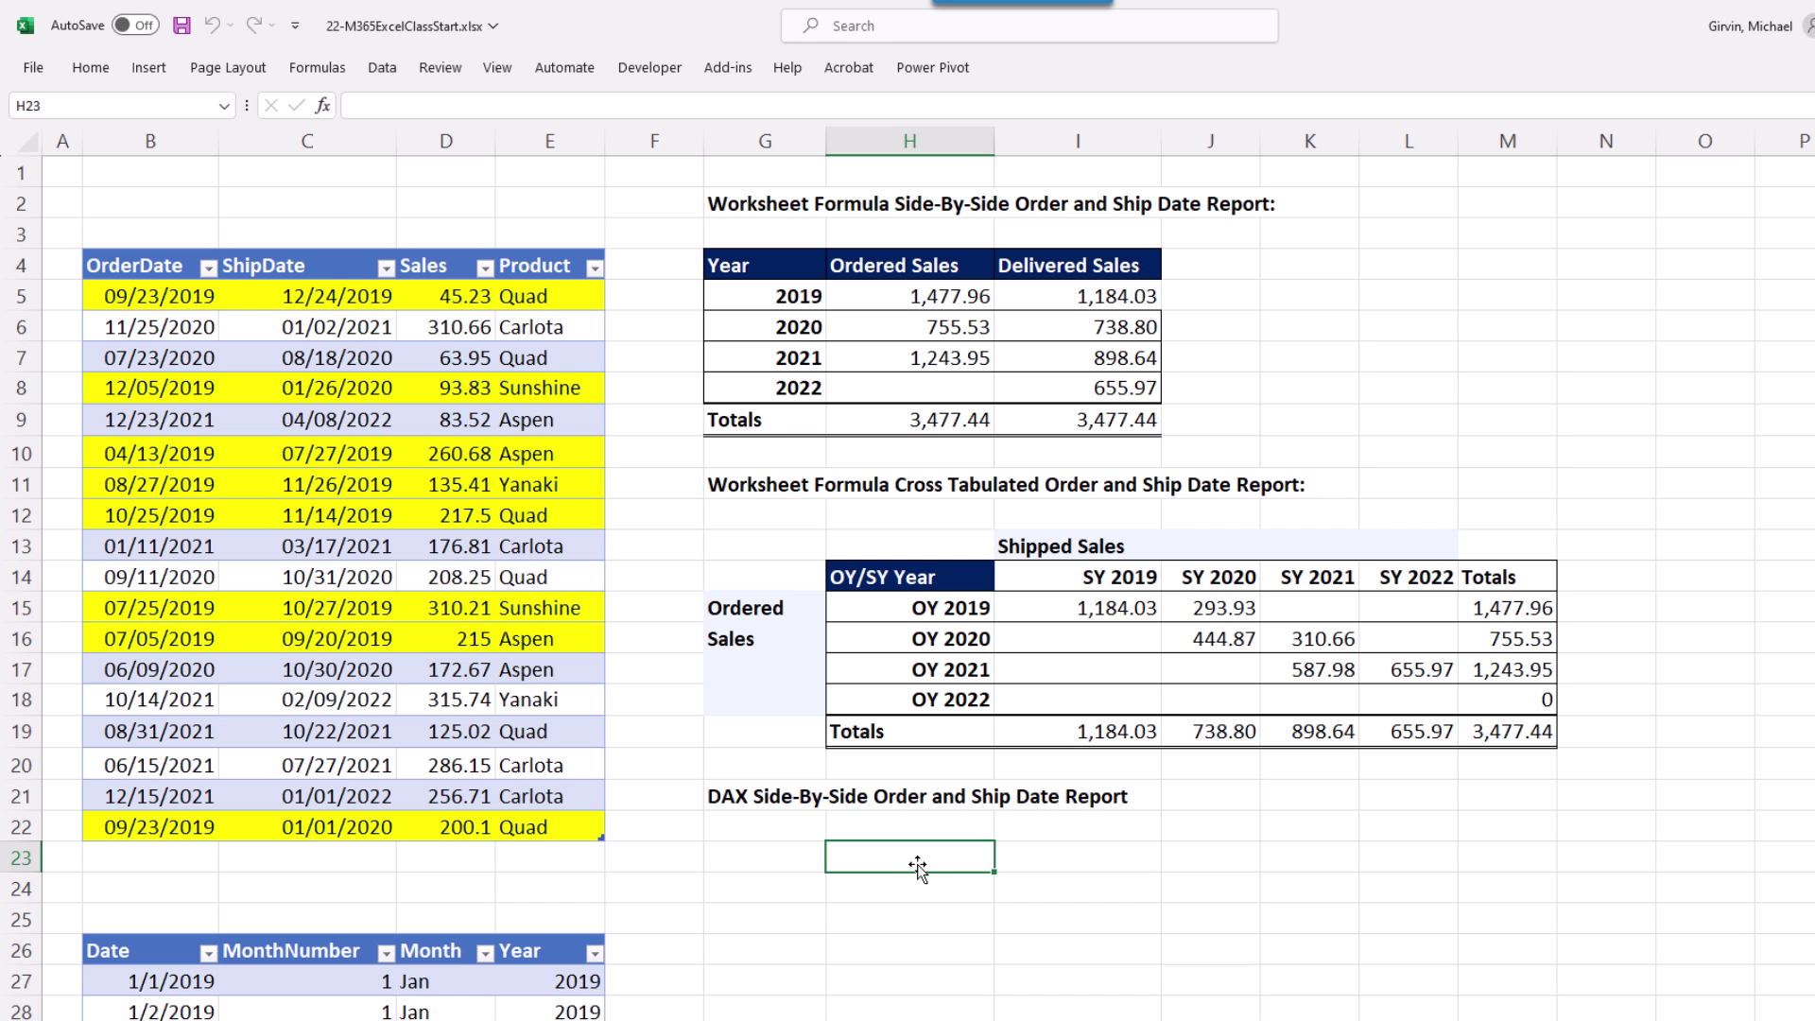
left_click(148, 67)
left_click(51, 160)
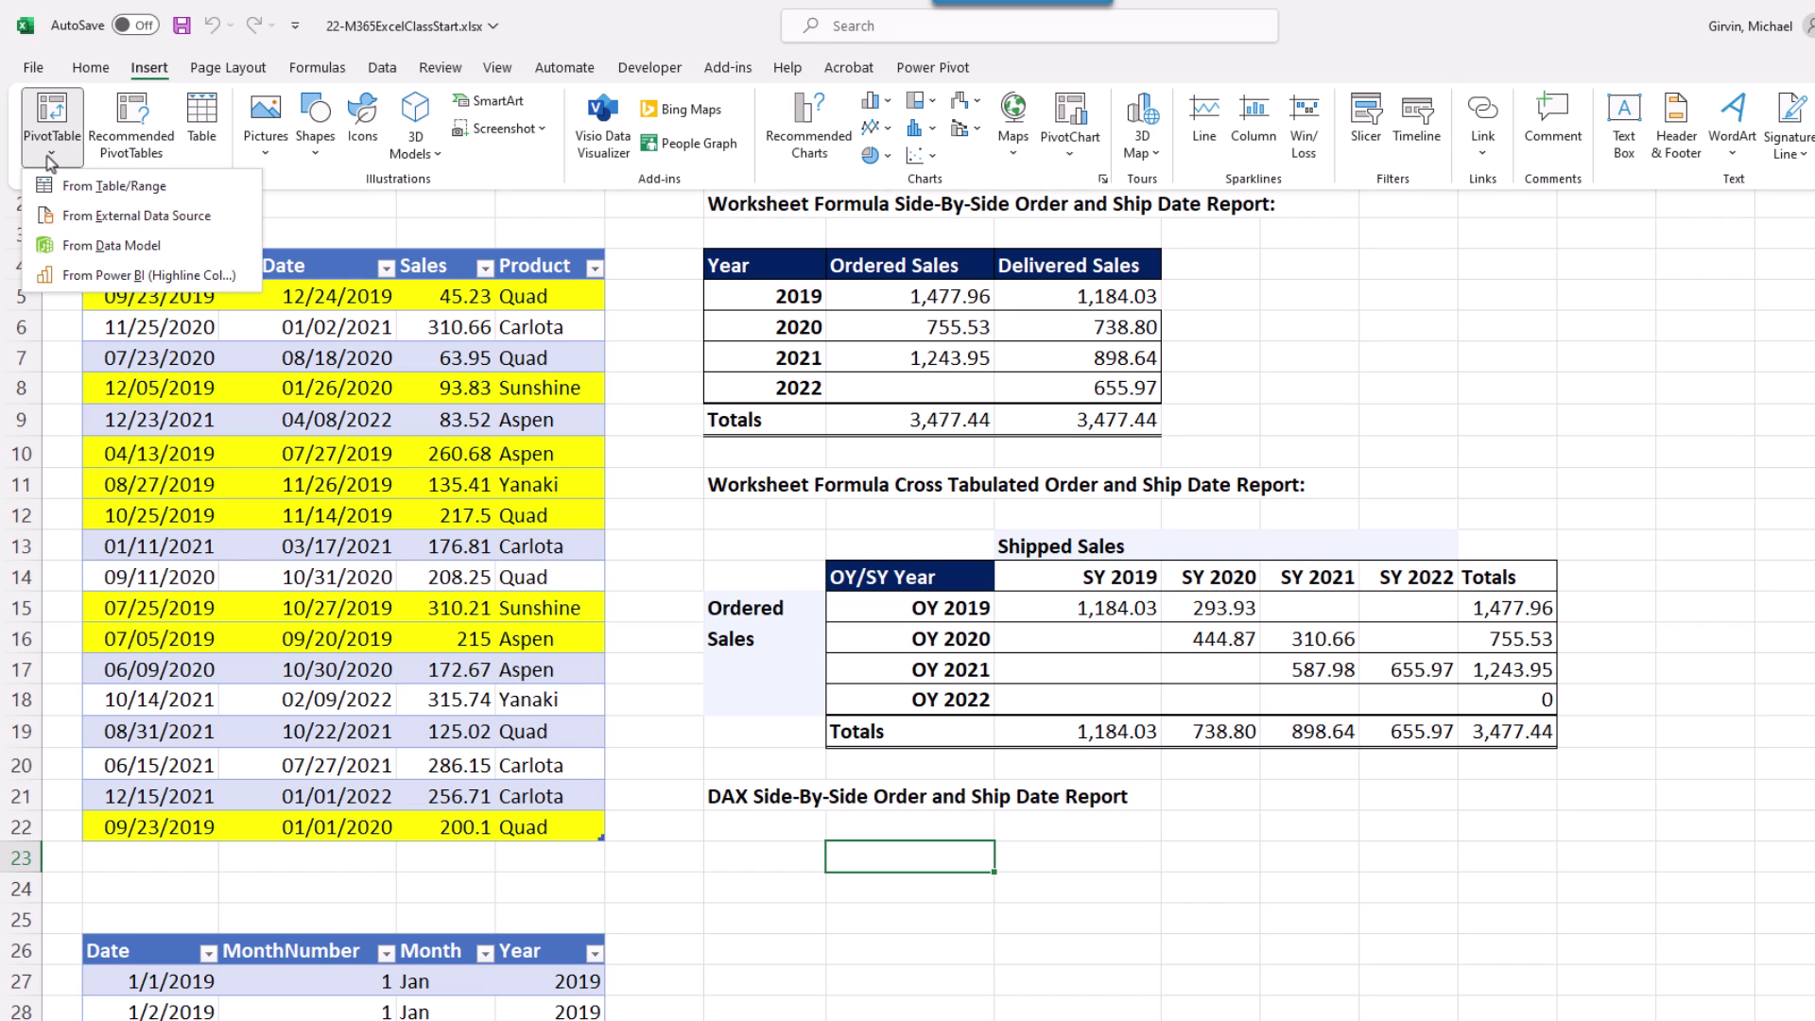
key("Escape")
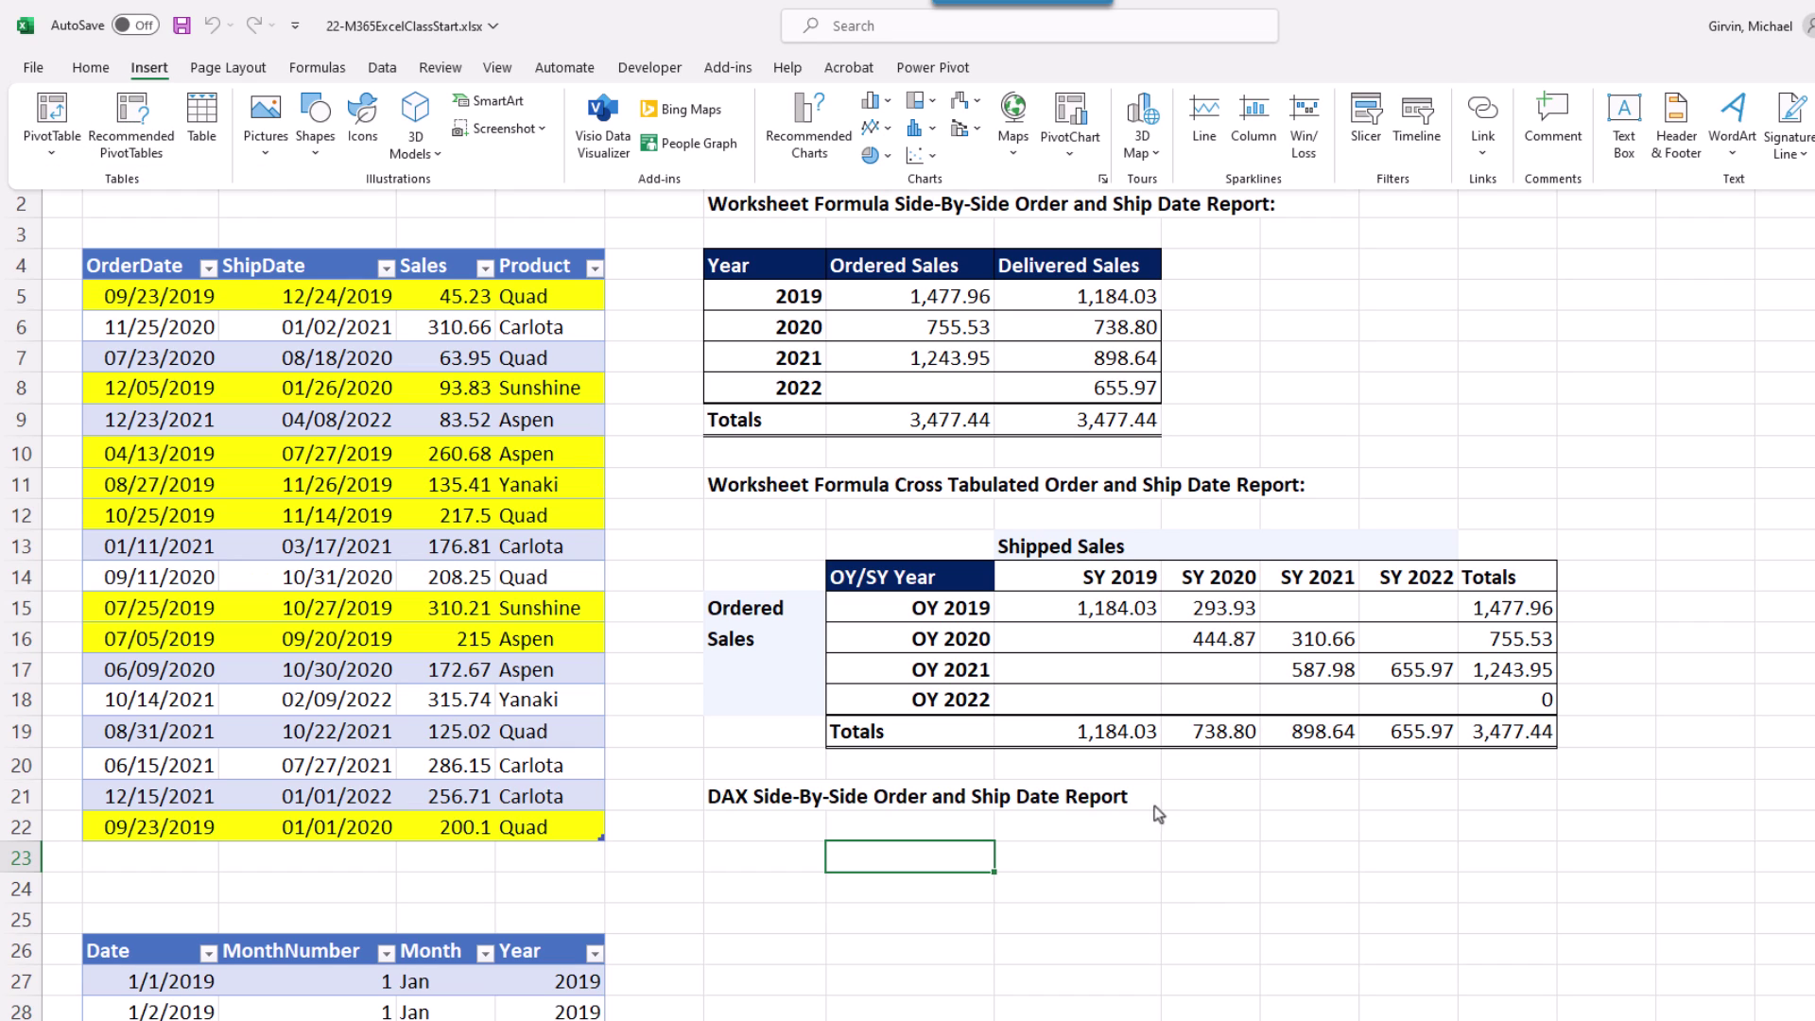
key("Escape")
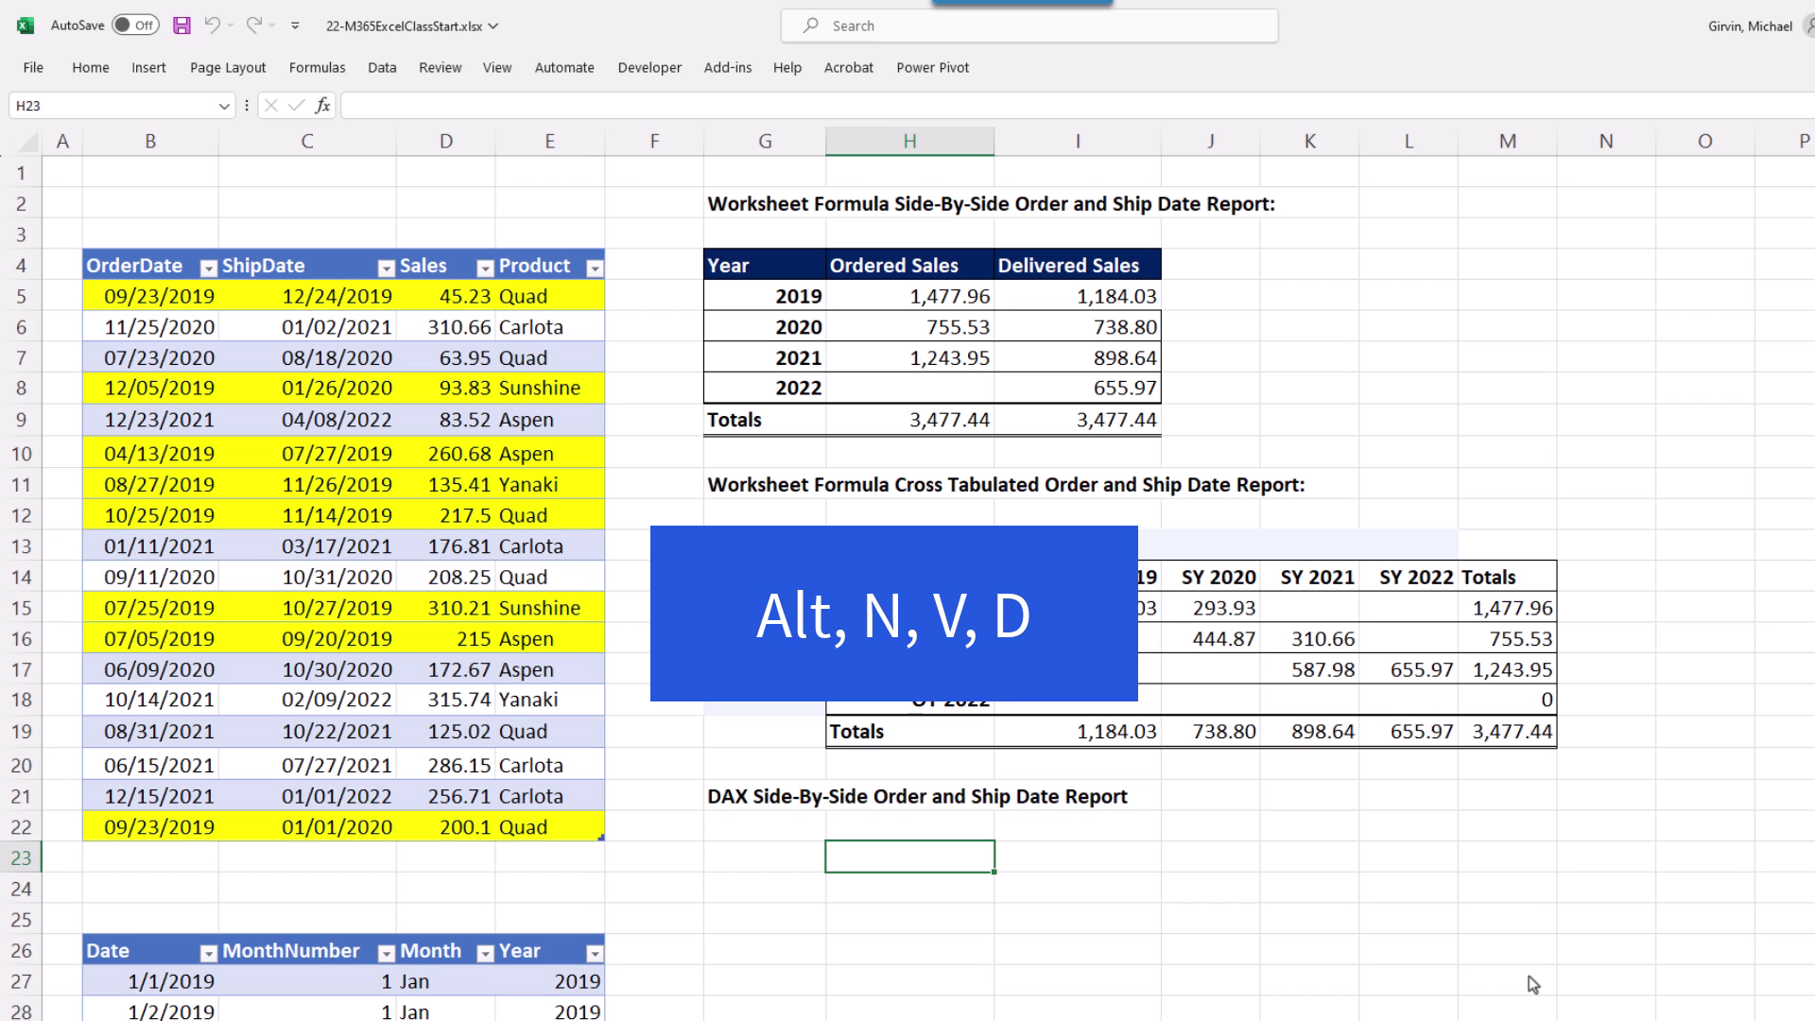
Step: In the Excel workbook, insert a PivotTable from the Data Model at cell H23 of the existing Data worksheet
key("alt")
key("n")
key("v")
key("d")
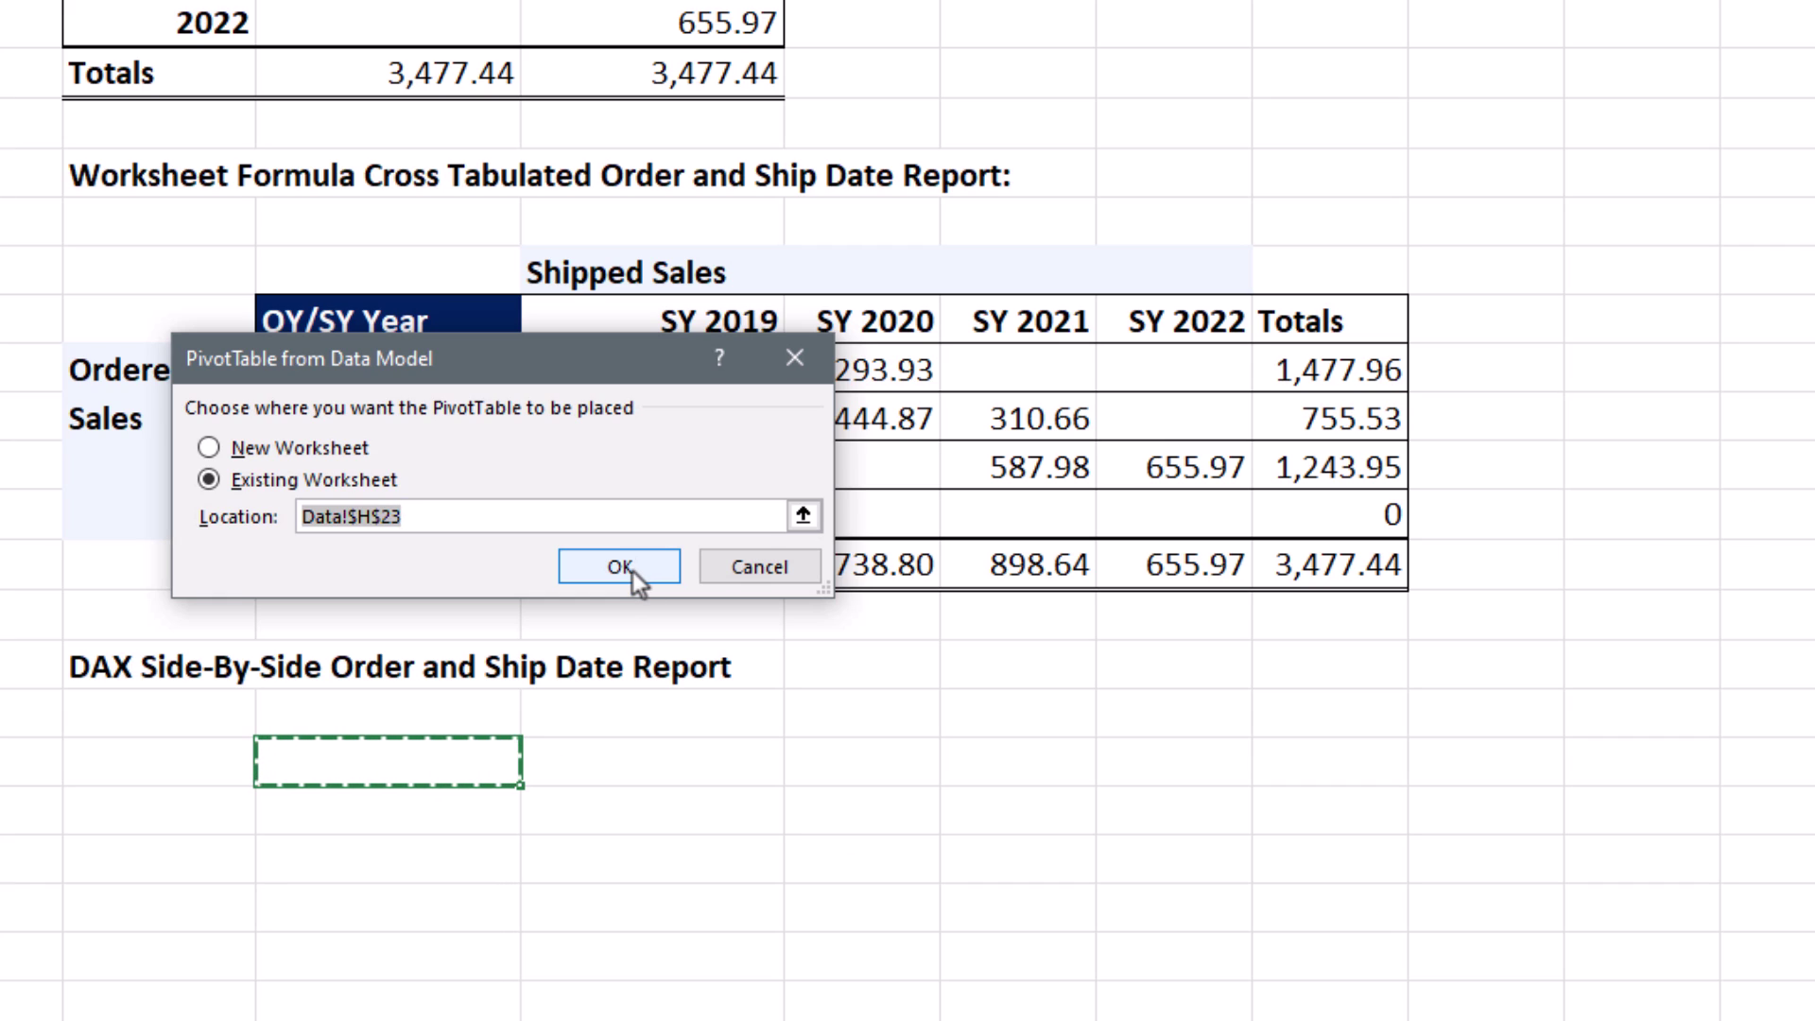
left_click(1566, 838)
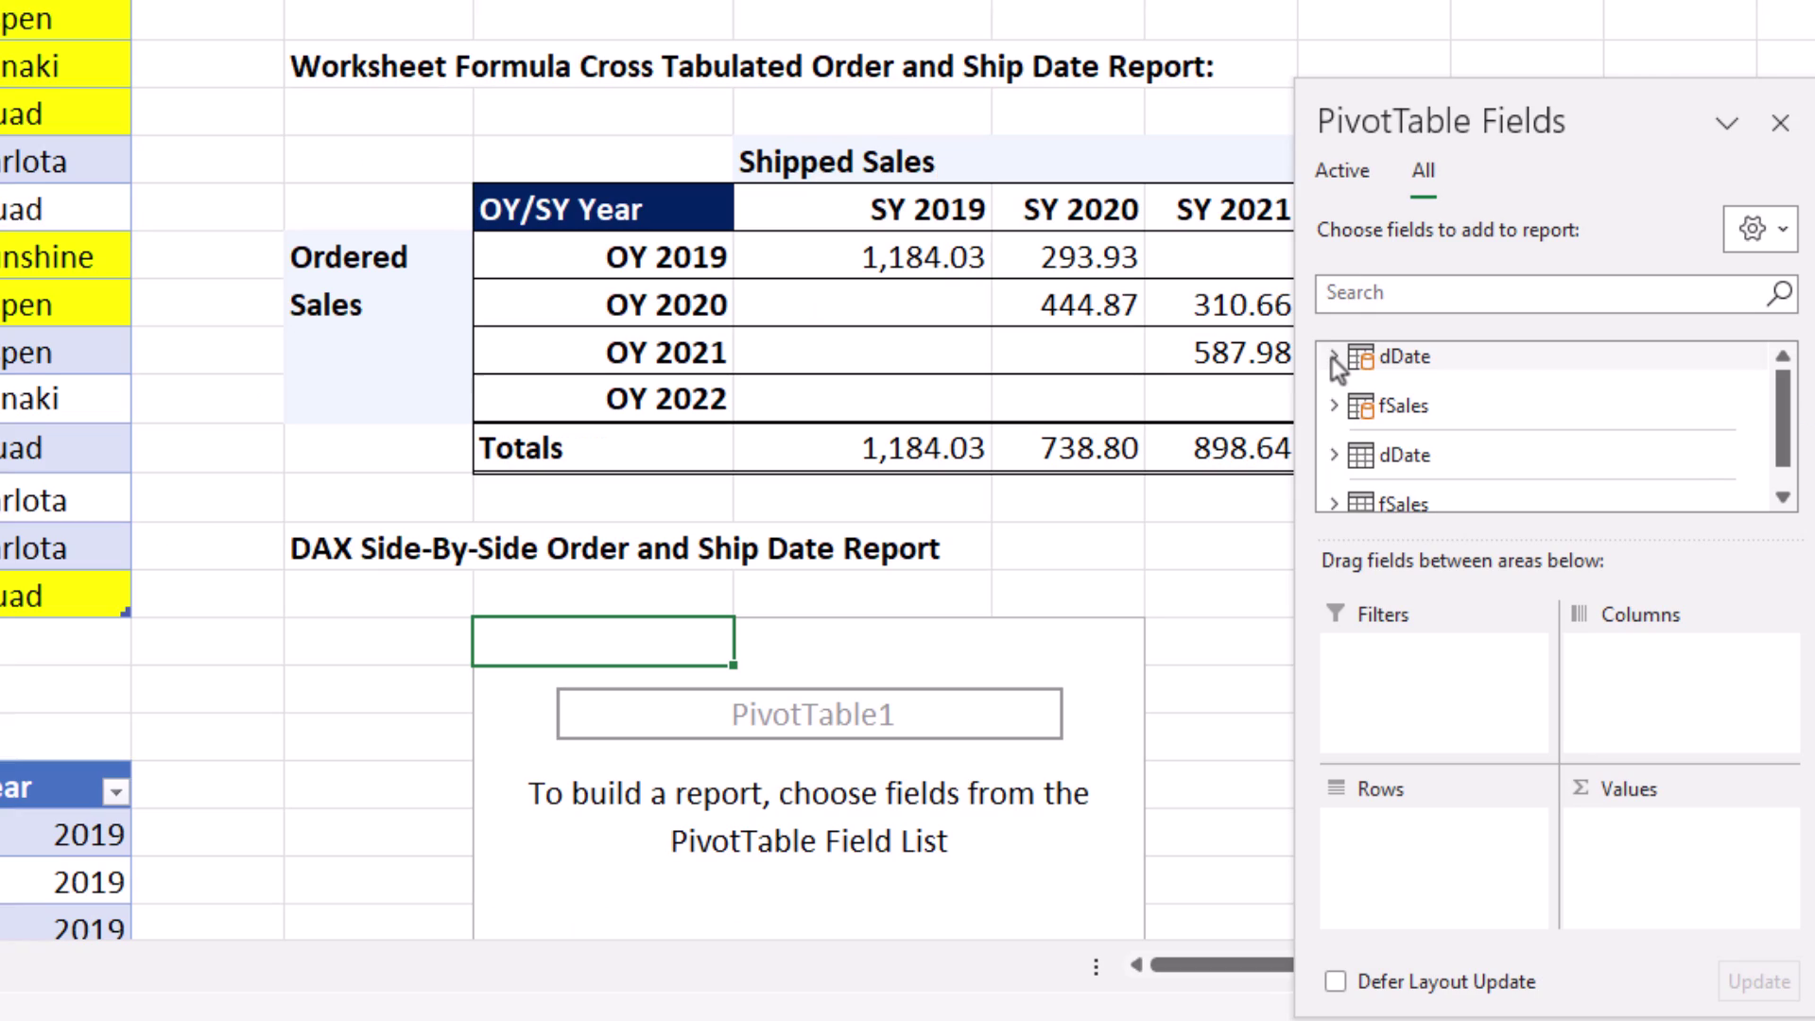
Step: Build the PivotTable with Year from dDate in the rows and the measures OrderSales($) and ShippedSales($) as values
left_click(1332, 356)
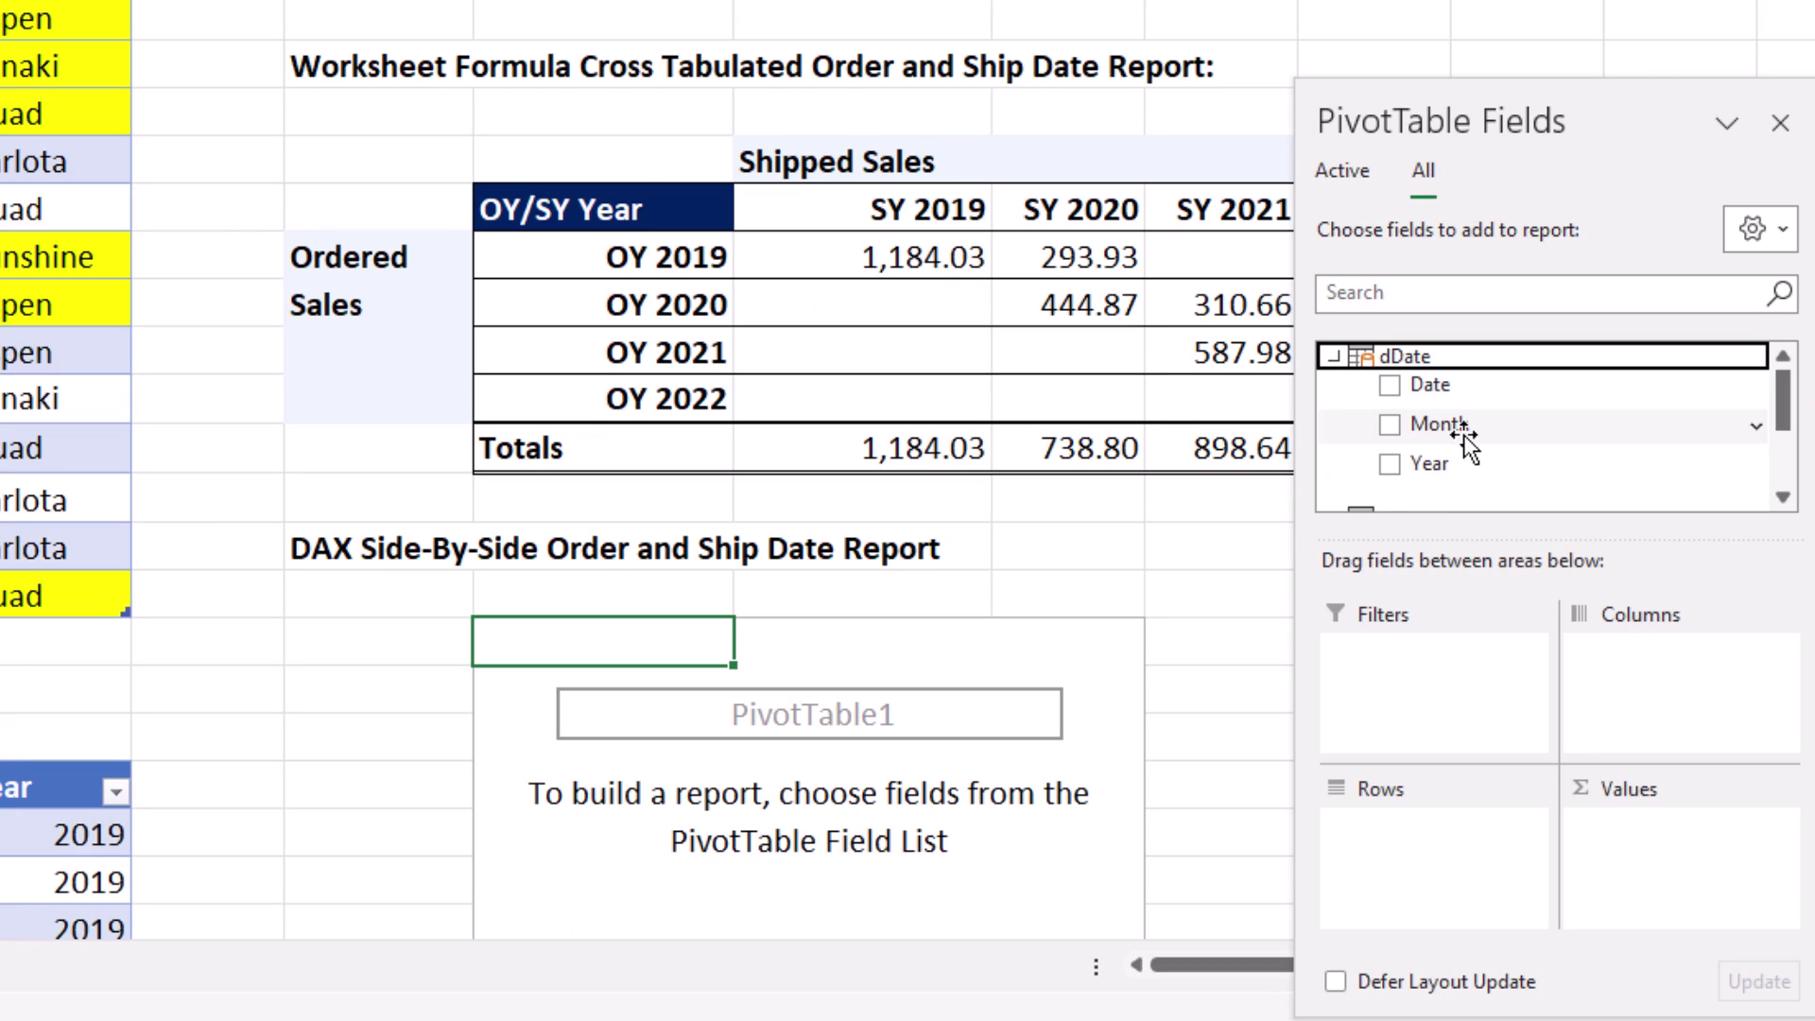
left_click_drag(1418, 463, 1446, 905)
scroll(1573, 388, "down", 1)
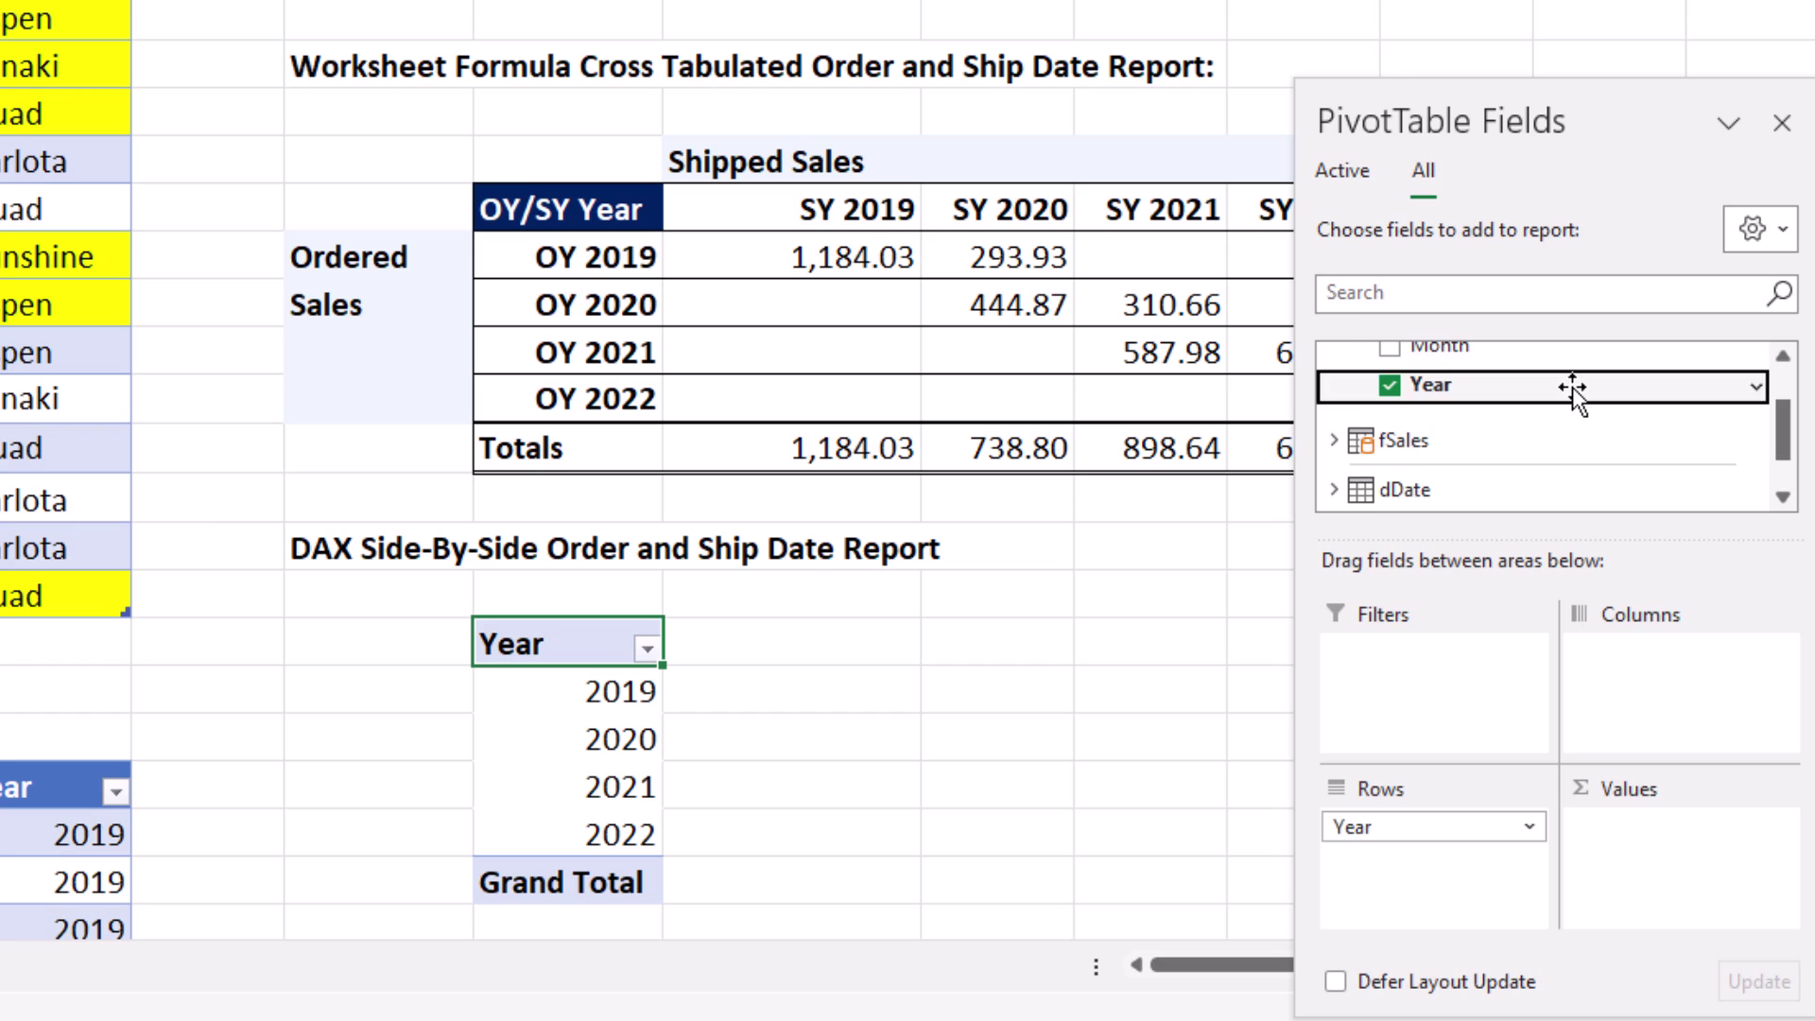
scroll(1573, 388, "down", 1)
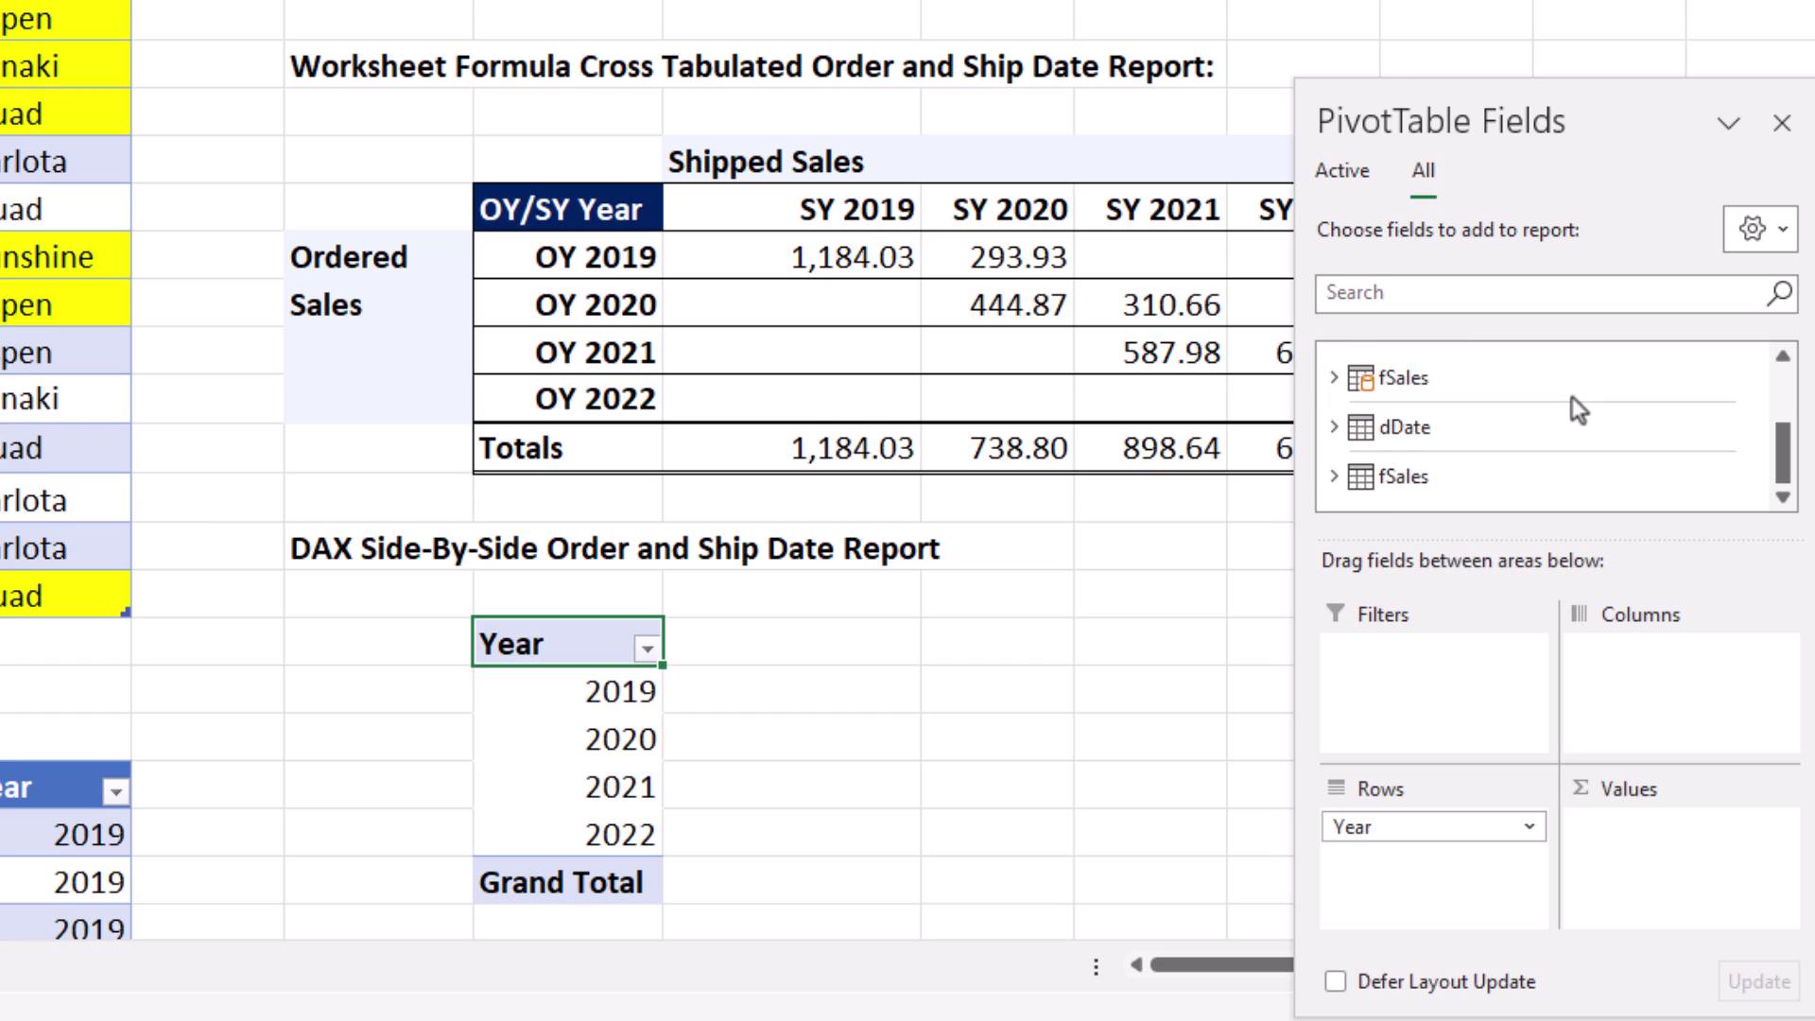
left_click(1334, 378)
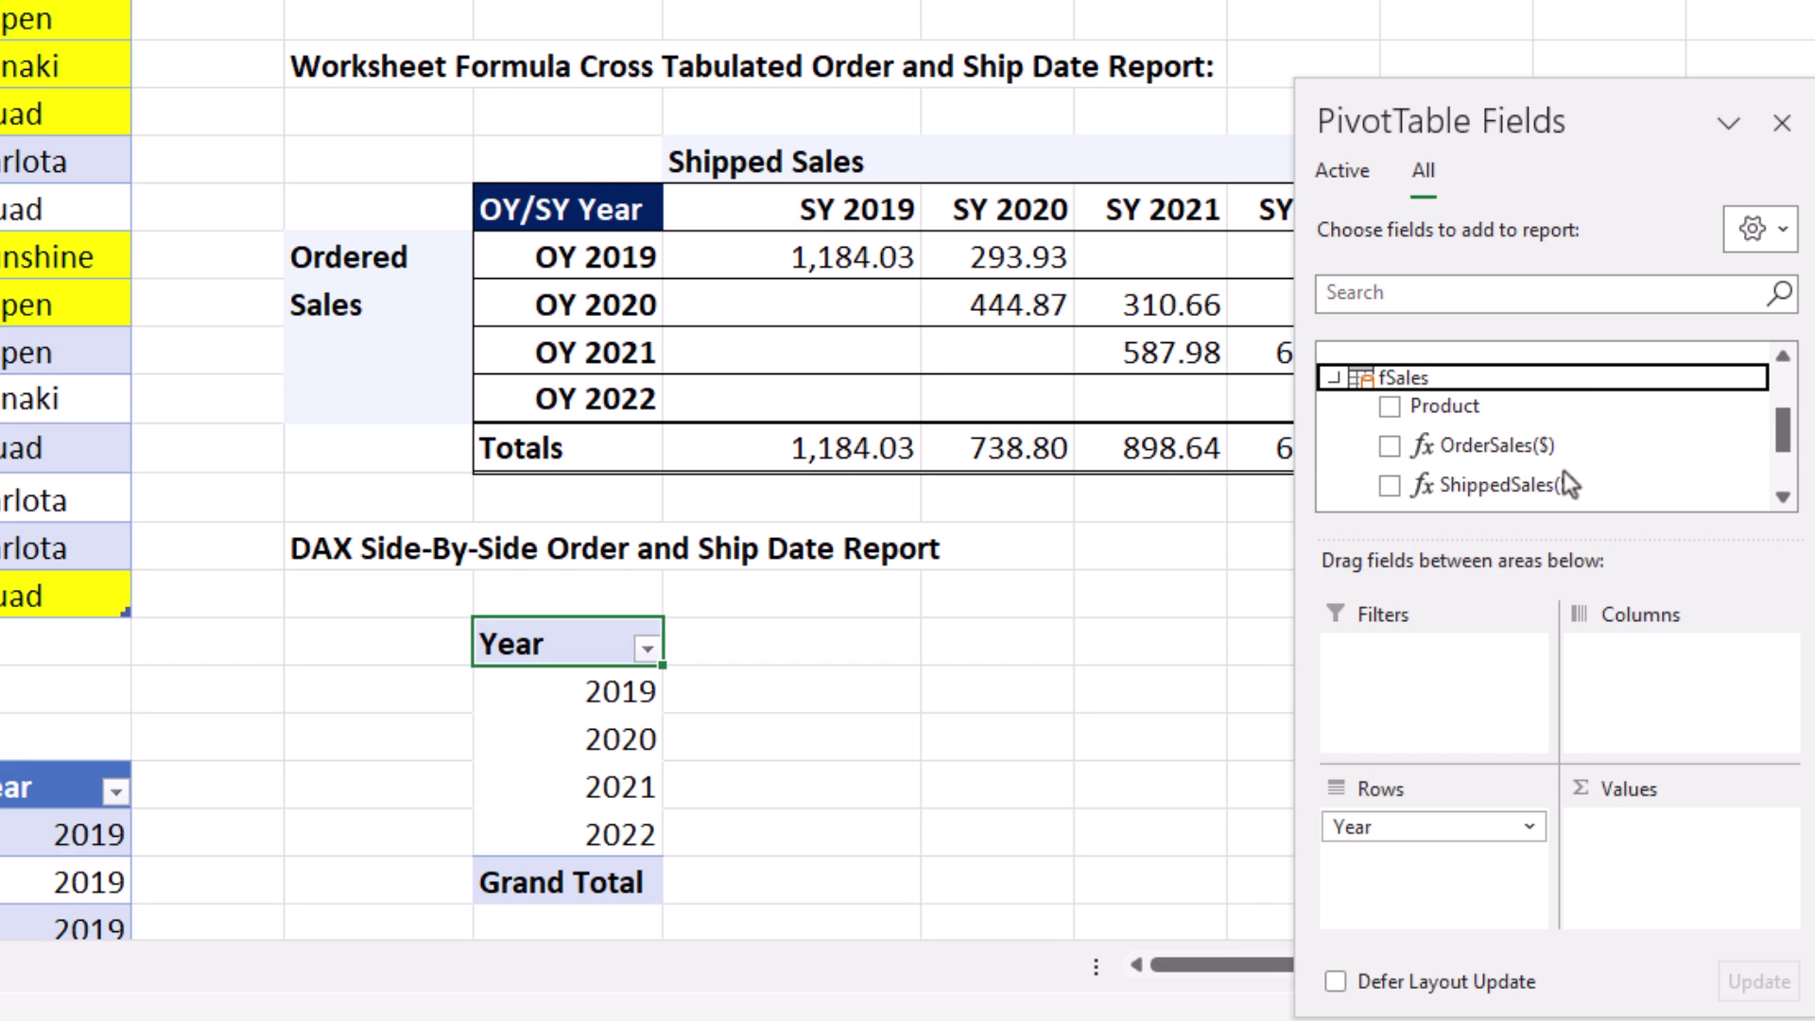
left_click_drag(1479, 446, 1662, 868)
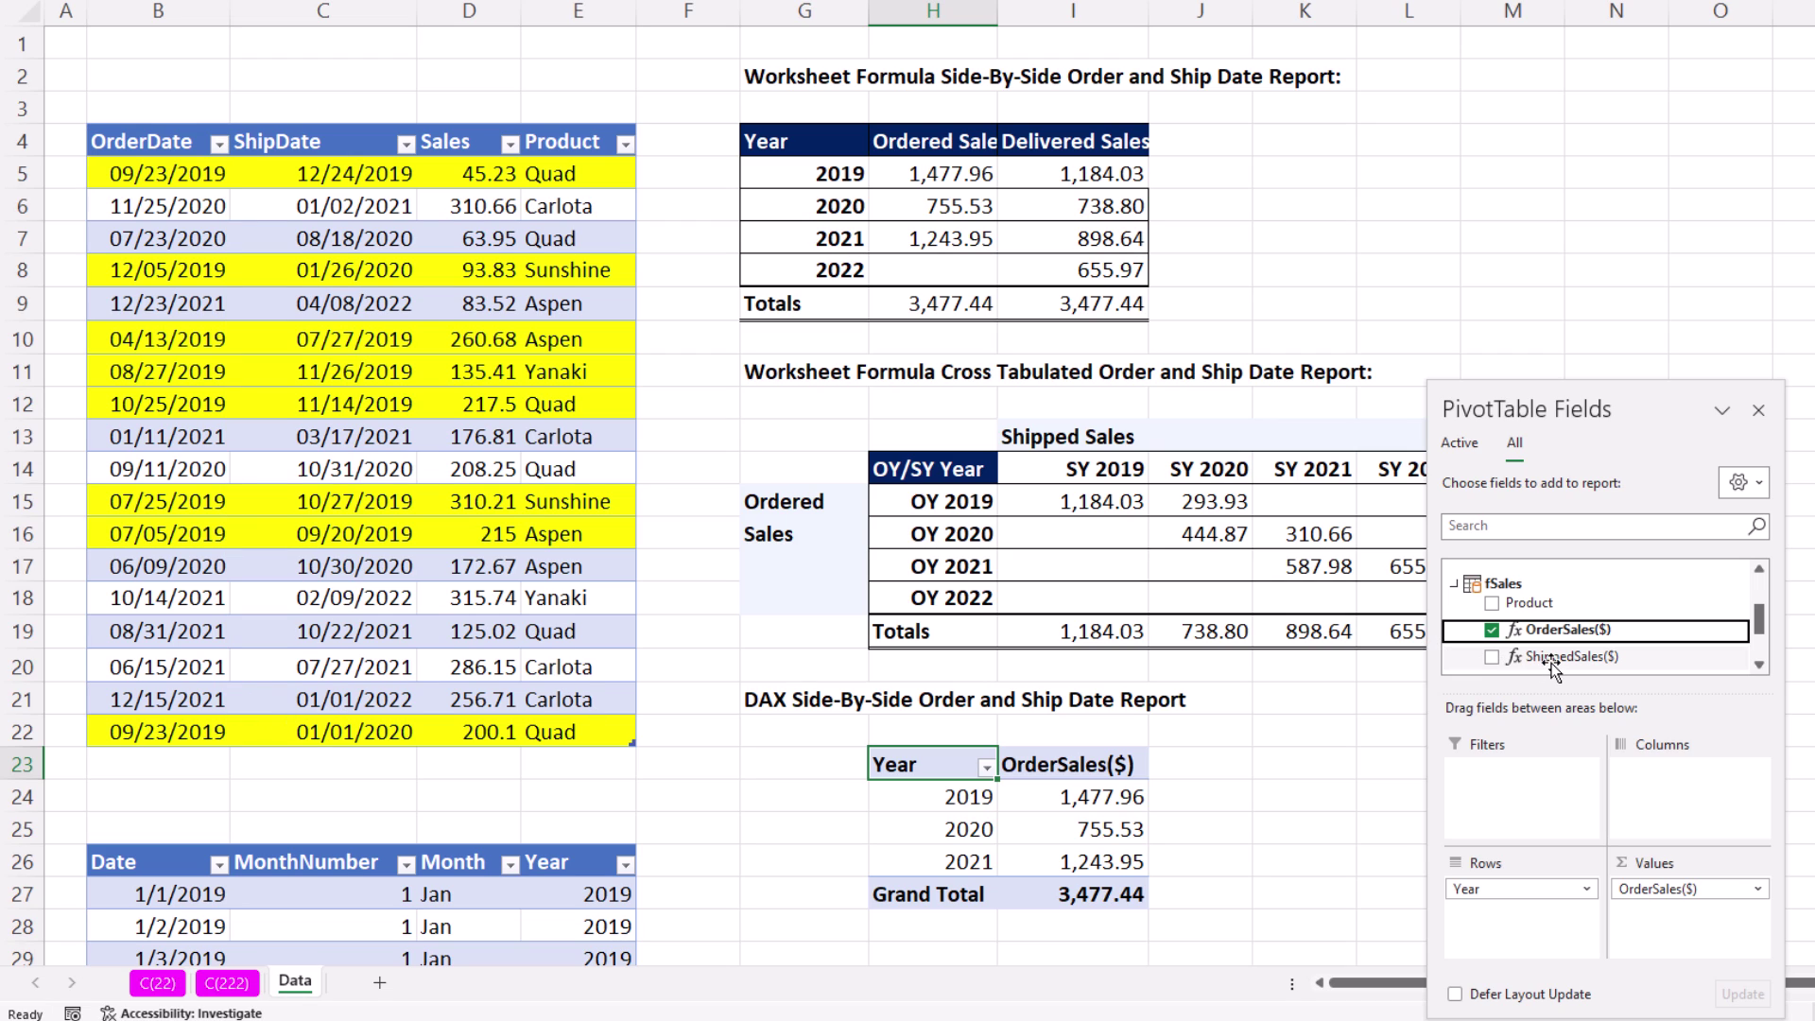
mouse_move(1560, 656)
left_mouse_down()
mouse_move(1573, 729)
mouse_move(1668, 912)
left_mouse_up()
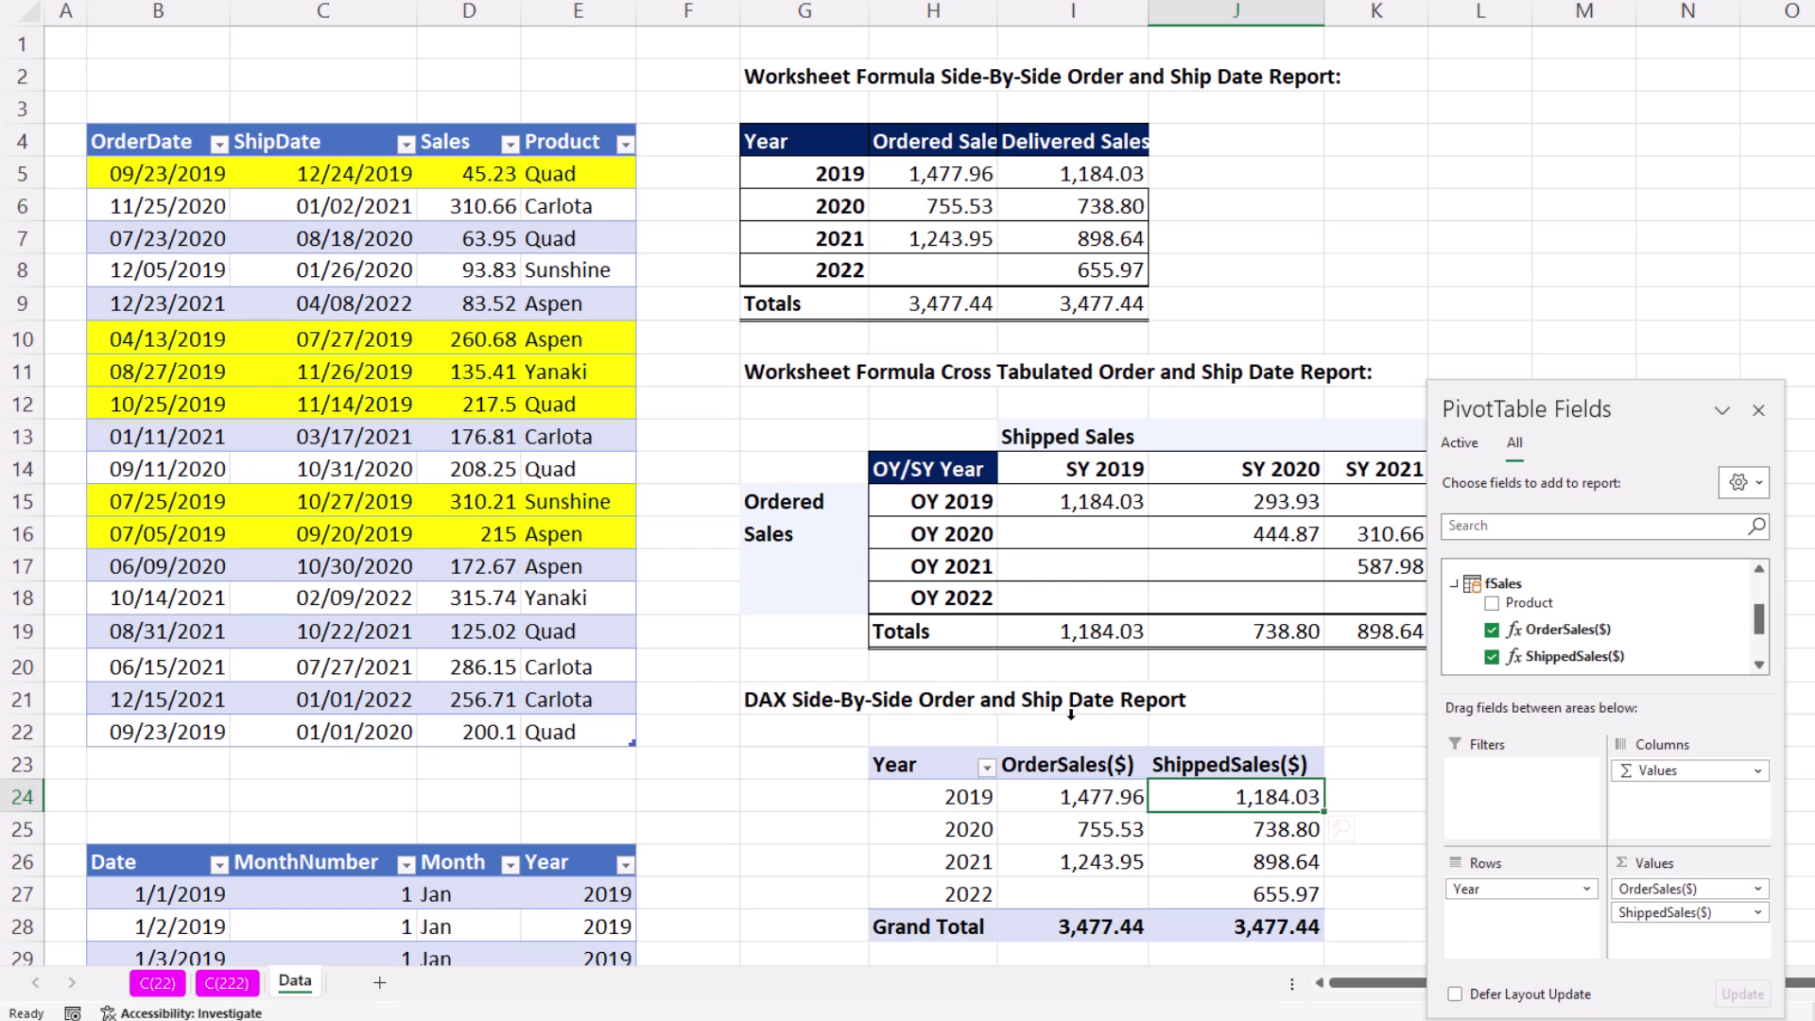
left_click_drag(1605, 401, 1810, 96)
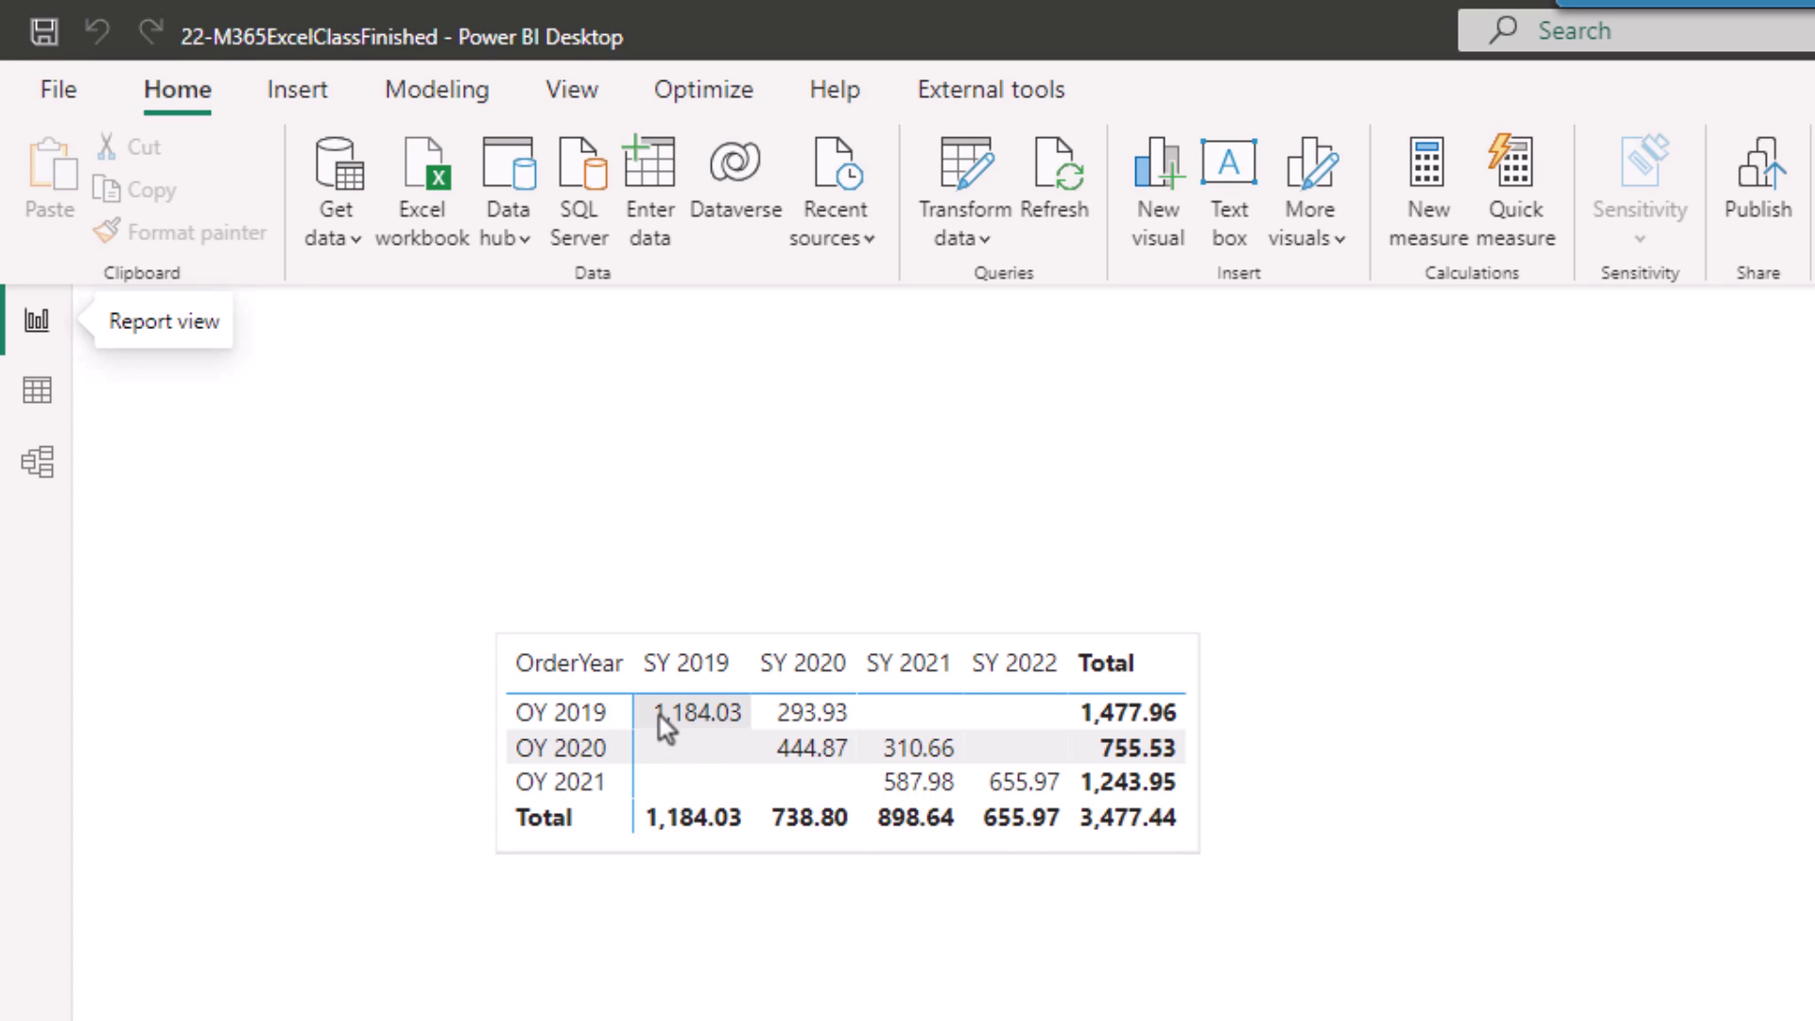
Step: In the Power BI Desktop file 22-M365ExcelClassStart, open the Power Query Editor and rename the dDate query as dOrderDate
mouse_move(666, 717)
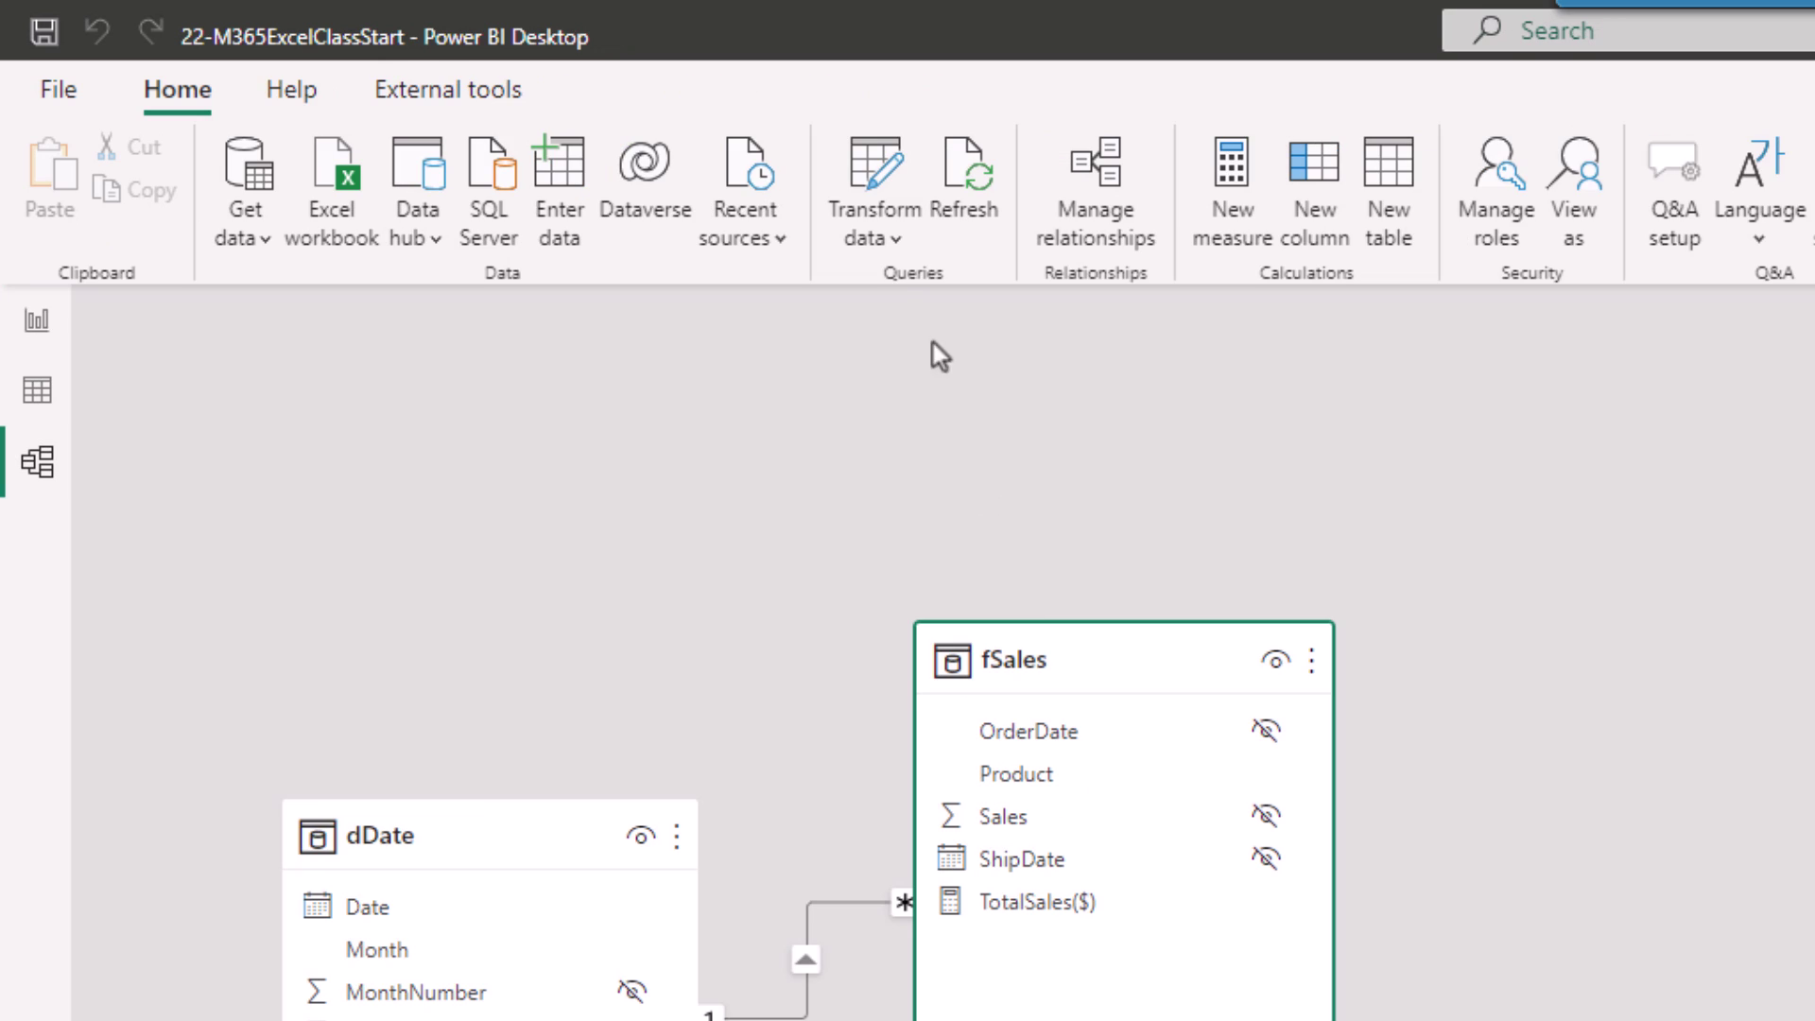
left_click(898, 241)
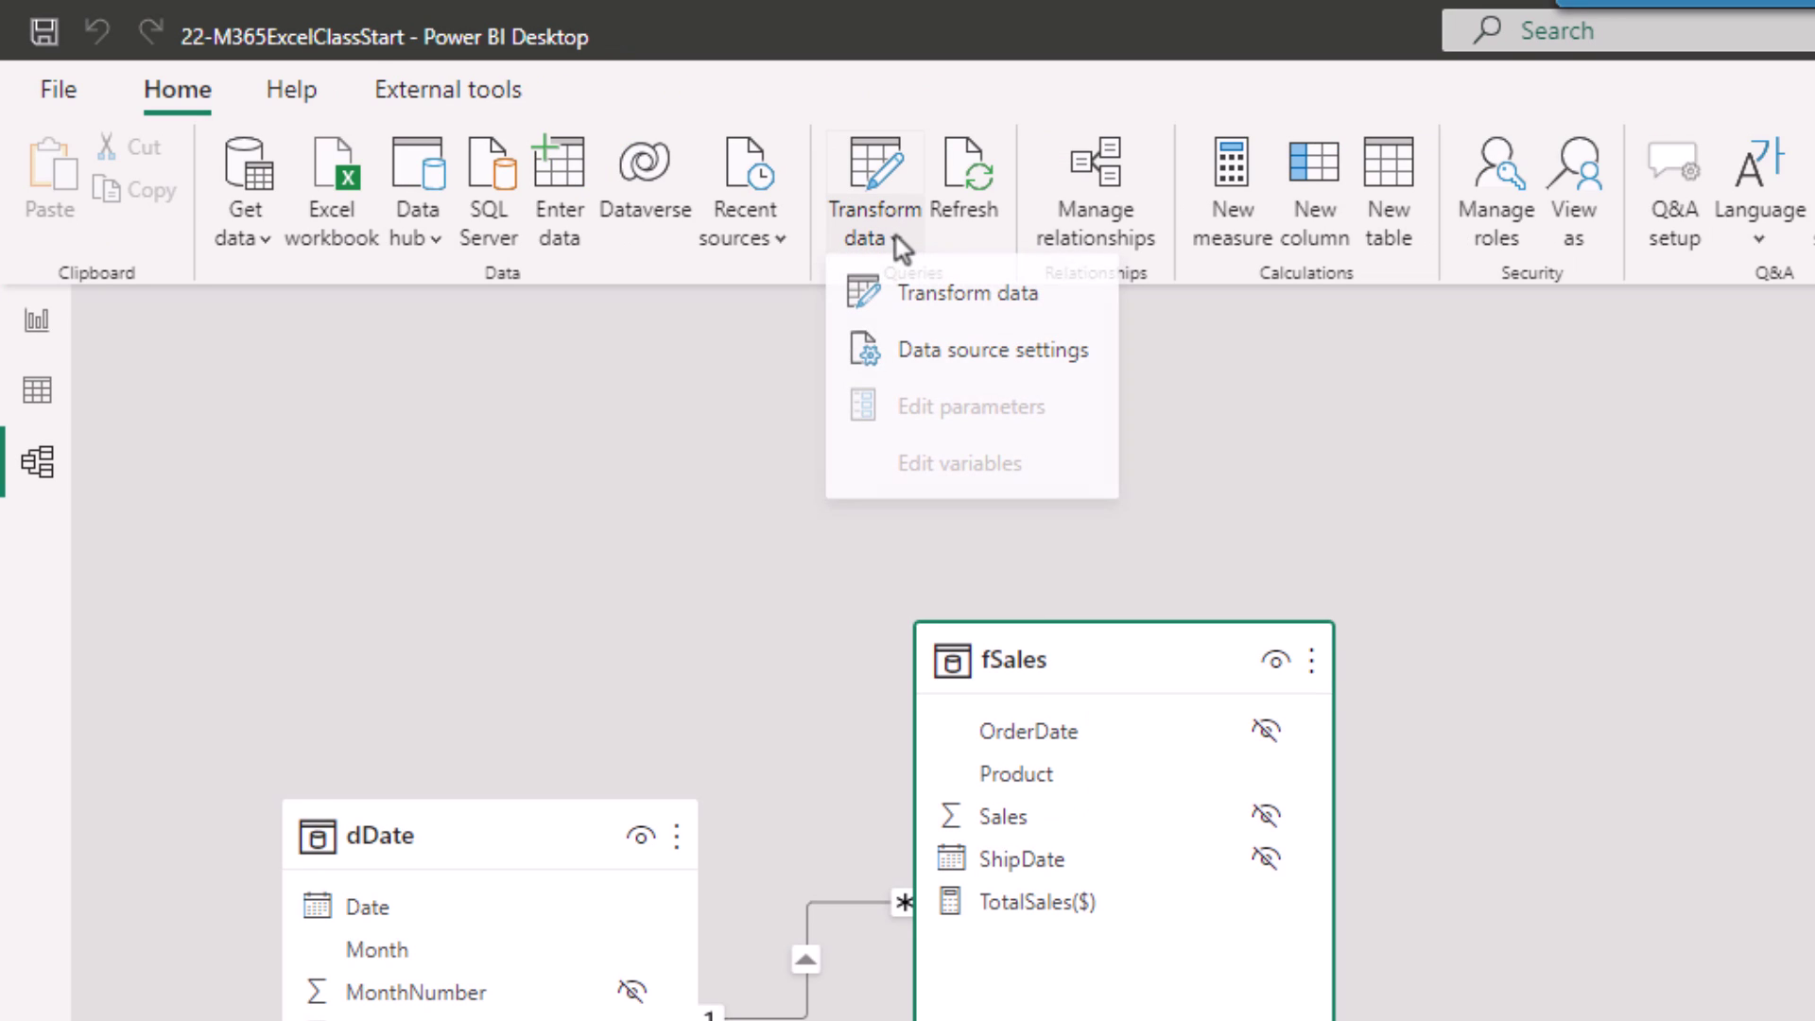
left_click(927, 303)
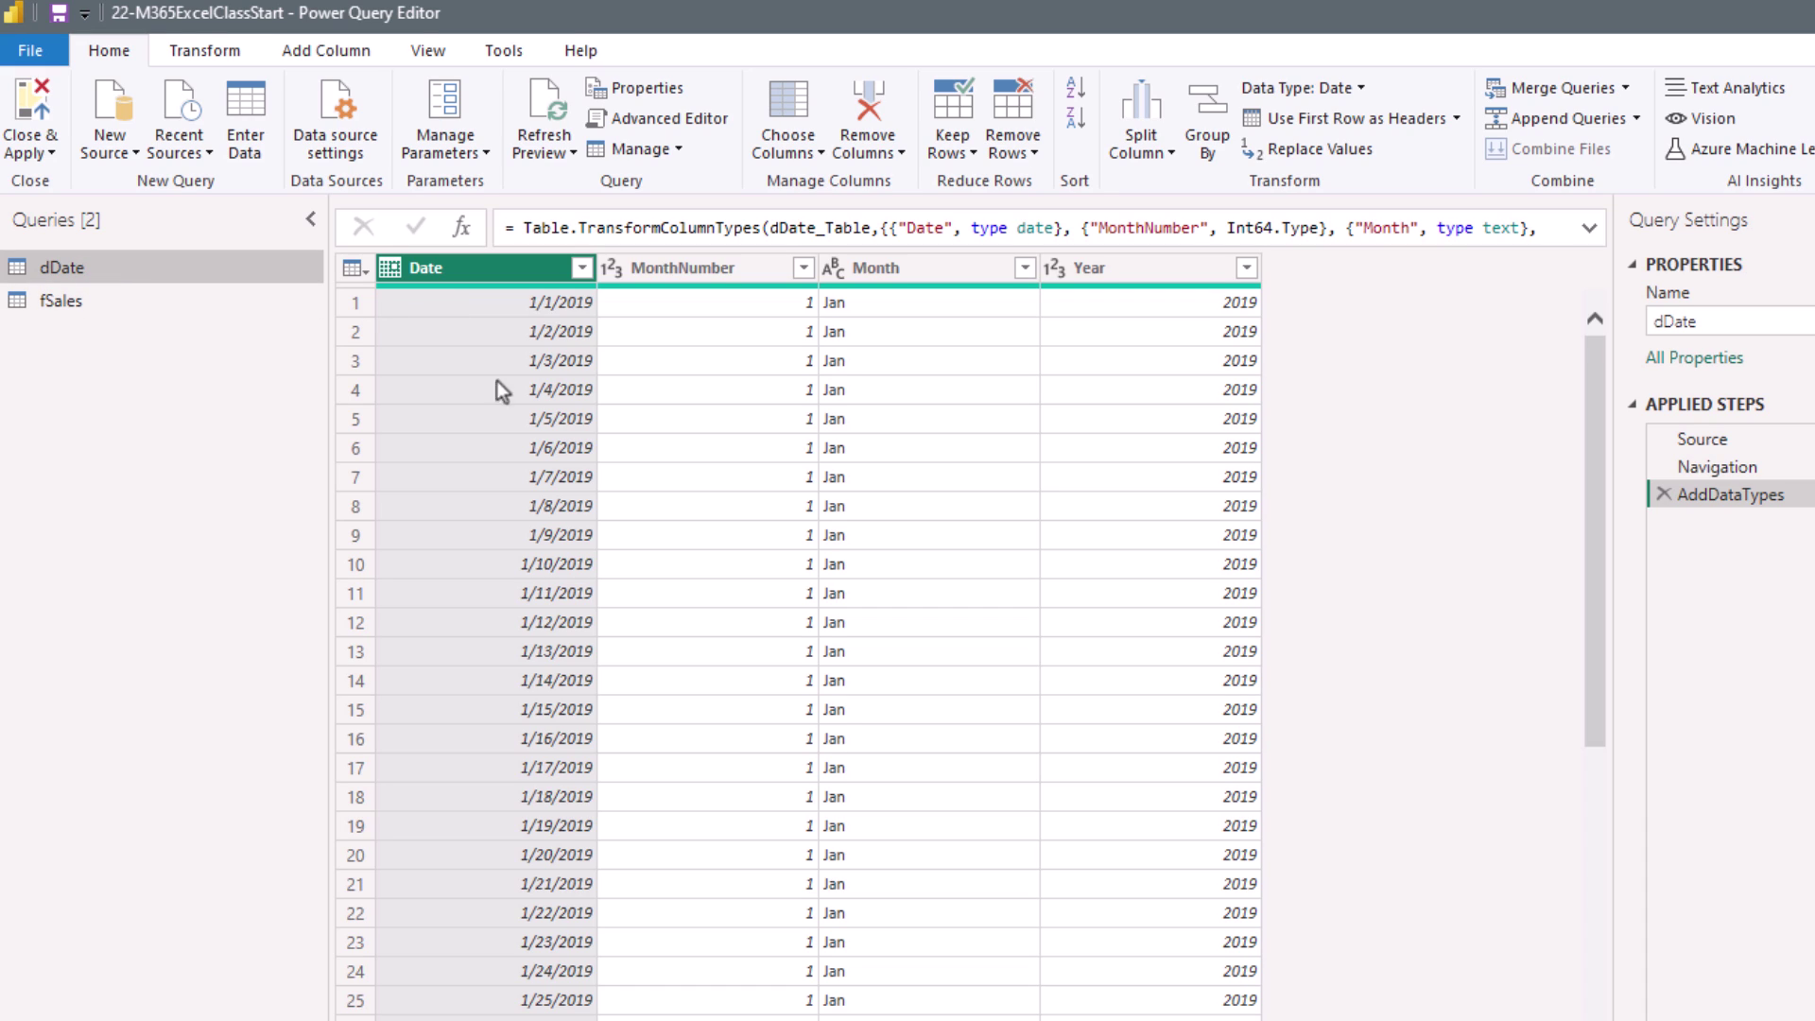
left_click(1666, 327)
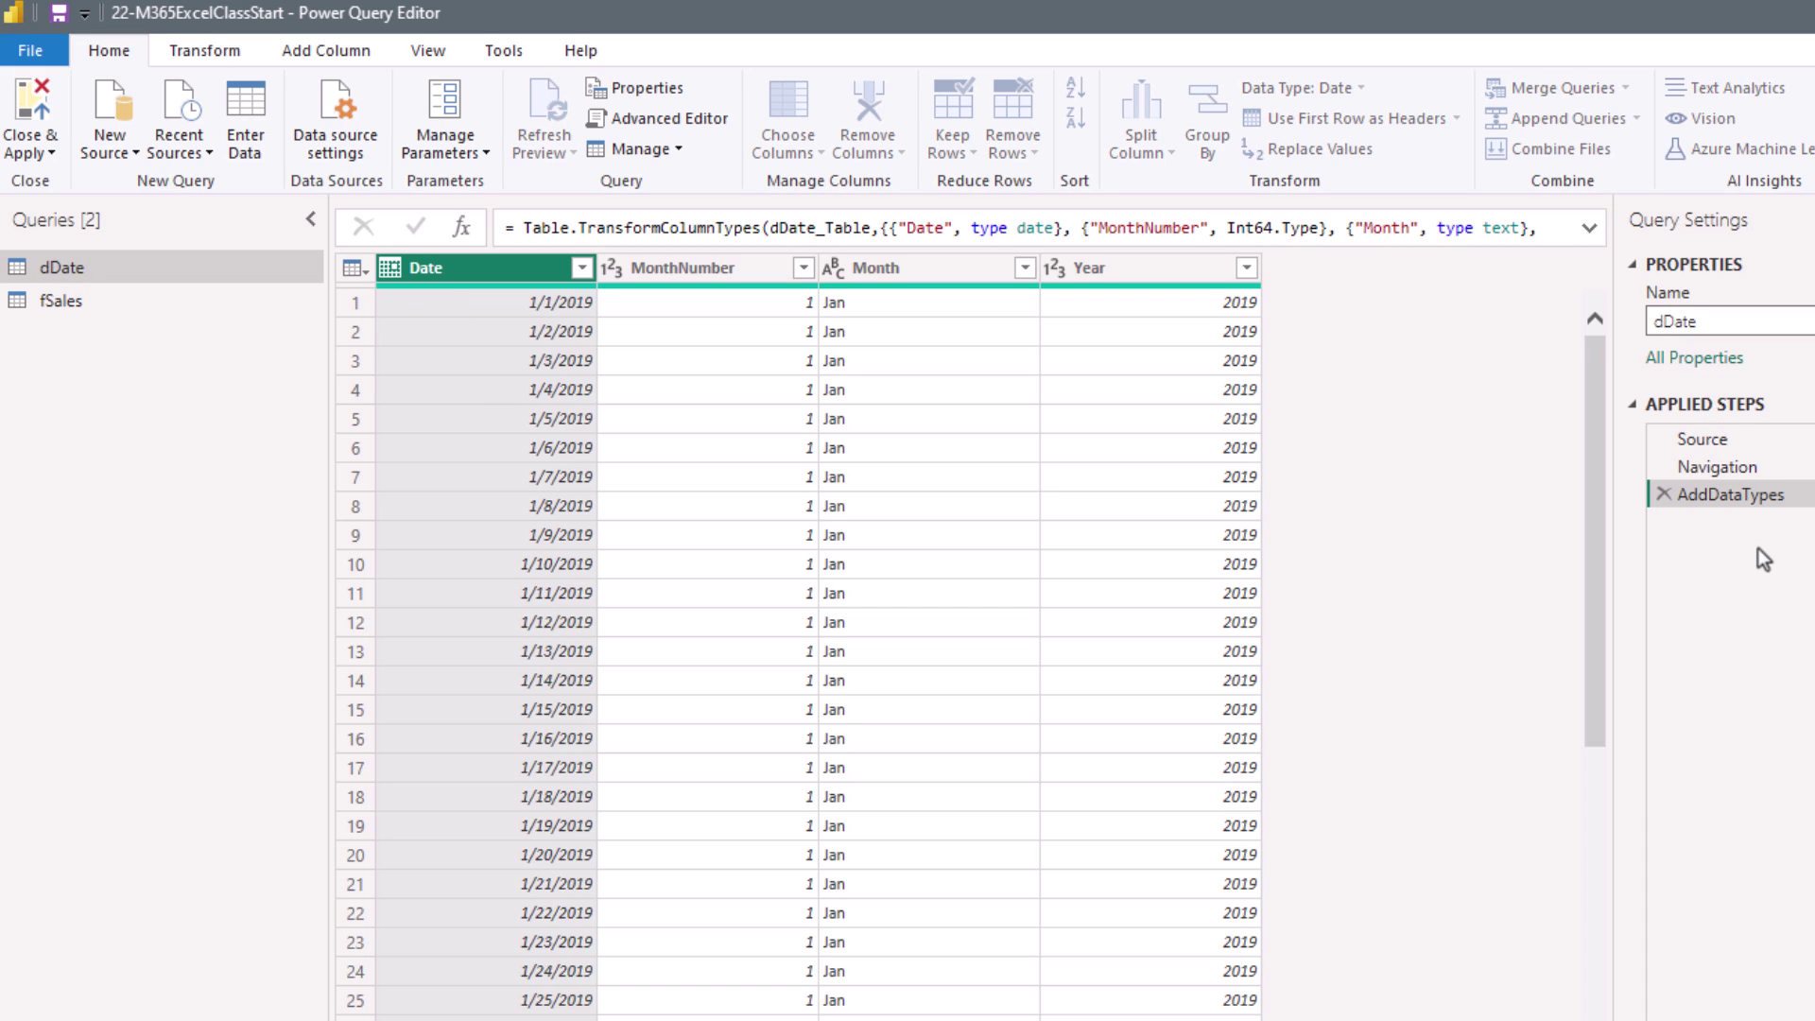
type("Order")
key("Return")
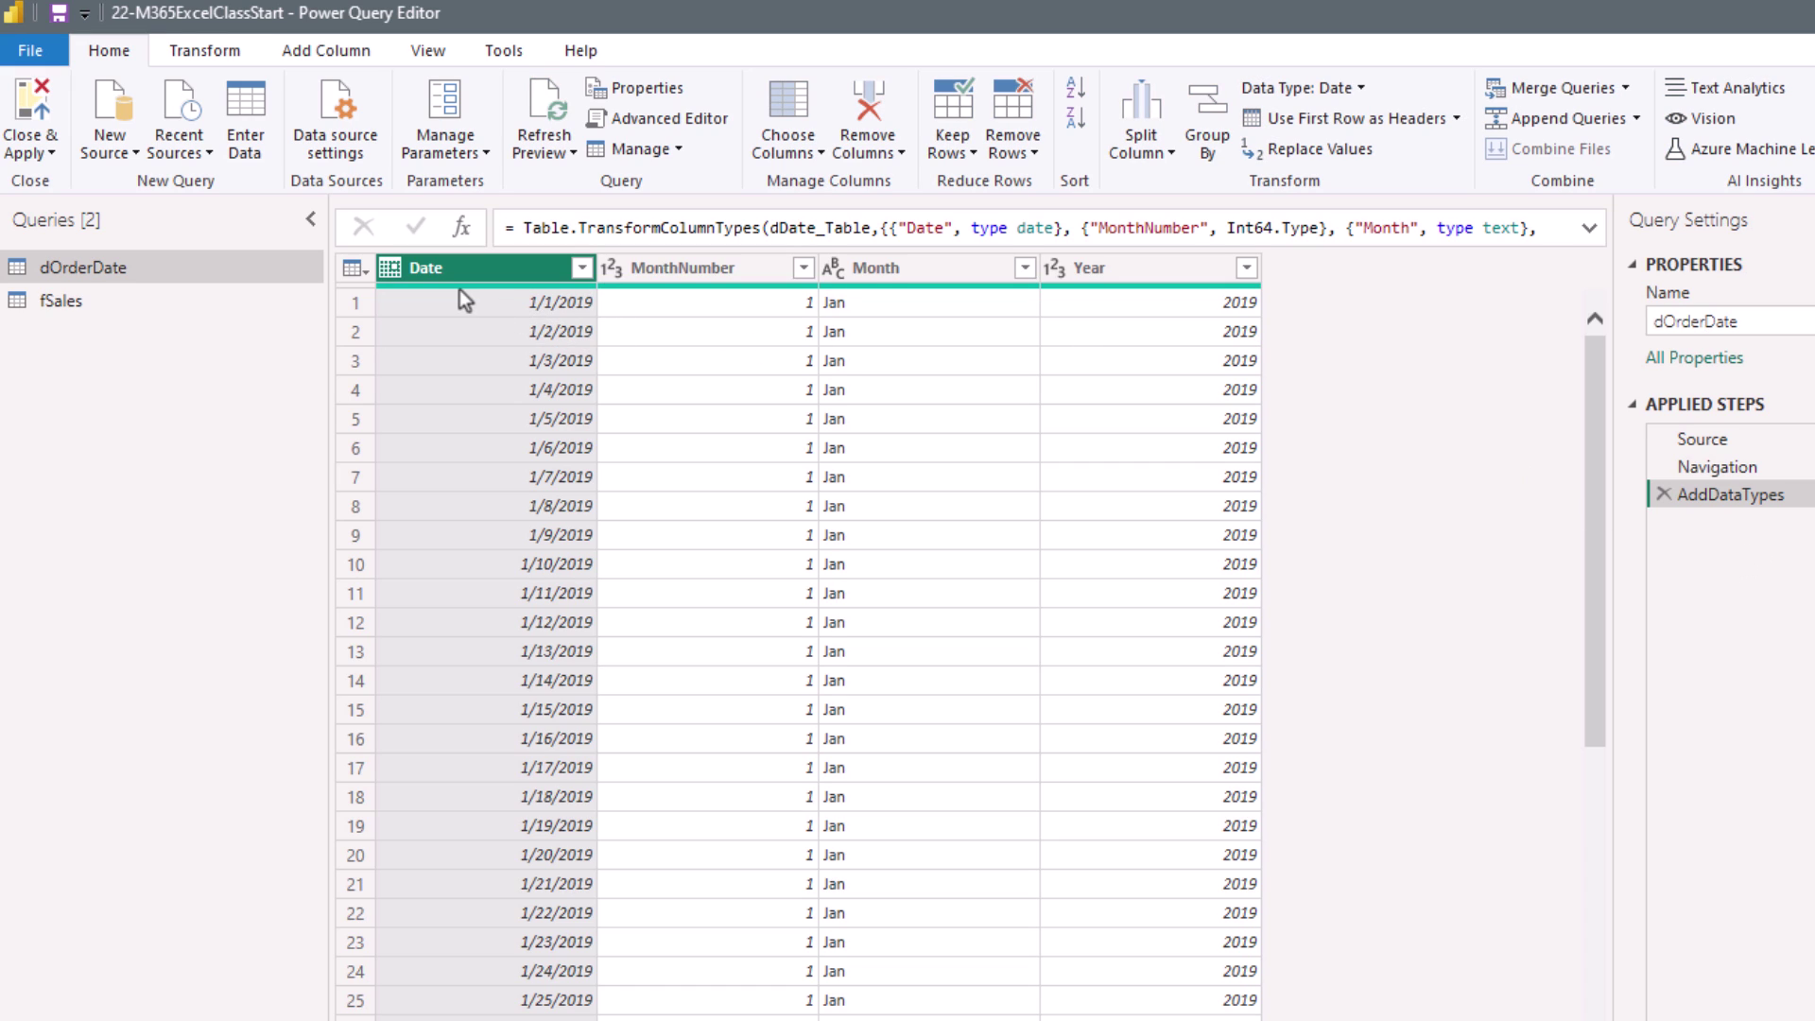
Step: Rename the Date, Month and Year columns of the dOrderDate query as OrderDate, OrderMonth and OrderYear
double_click(414, 276)
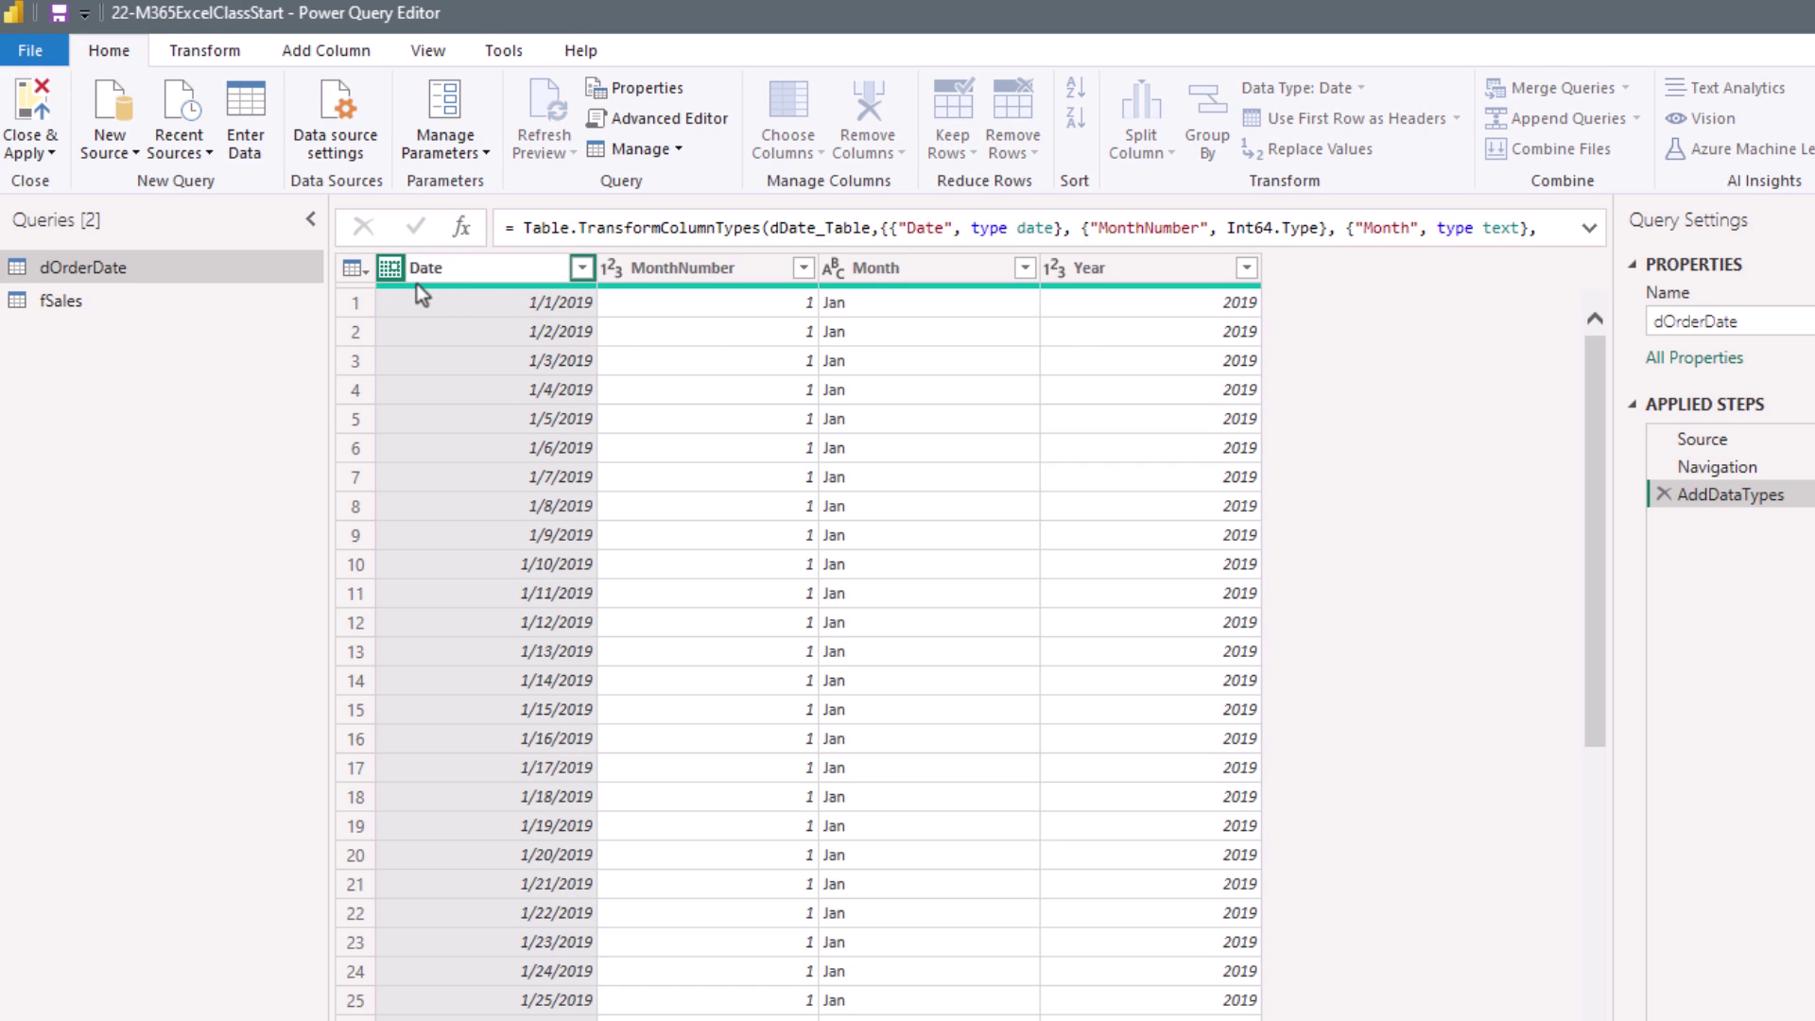
type("Order")
key("Return")
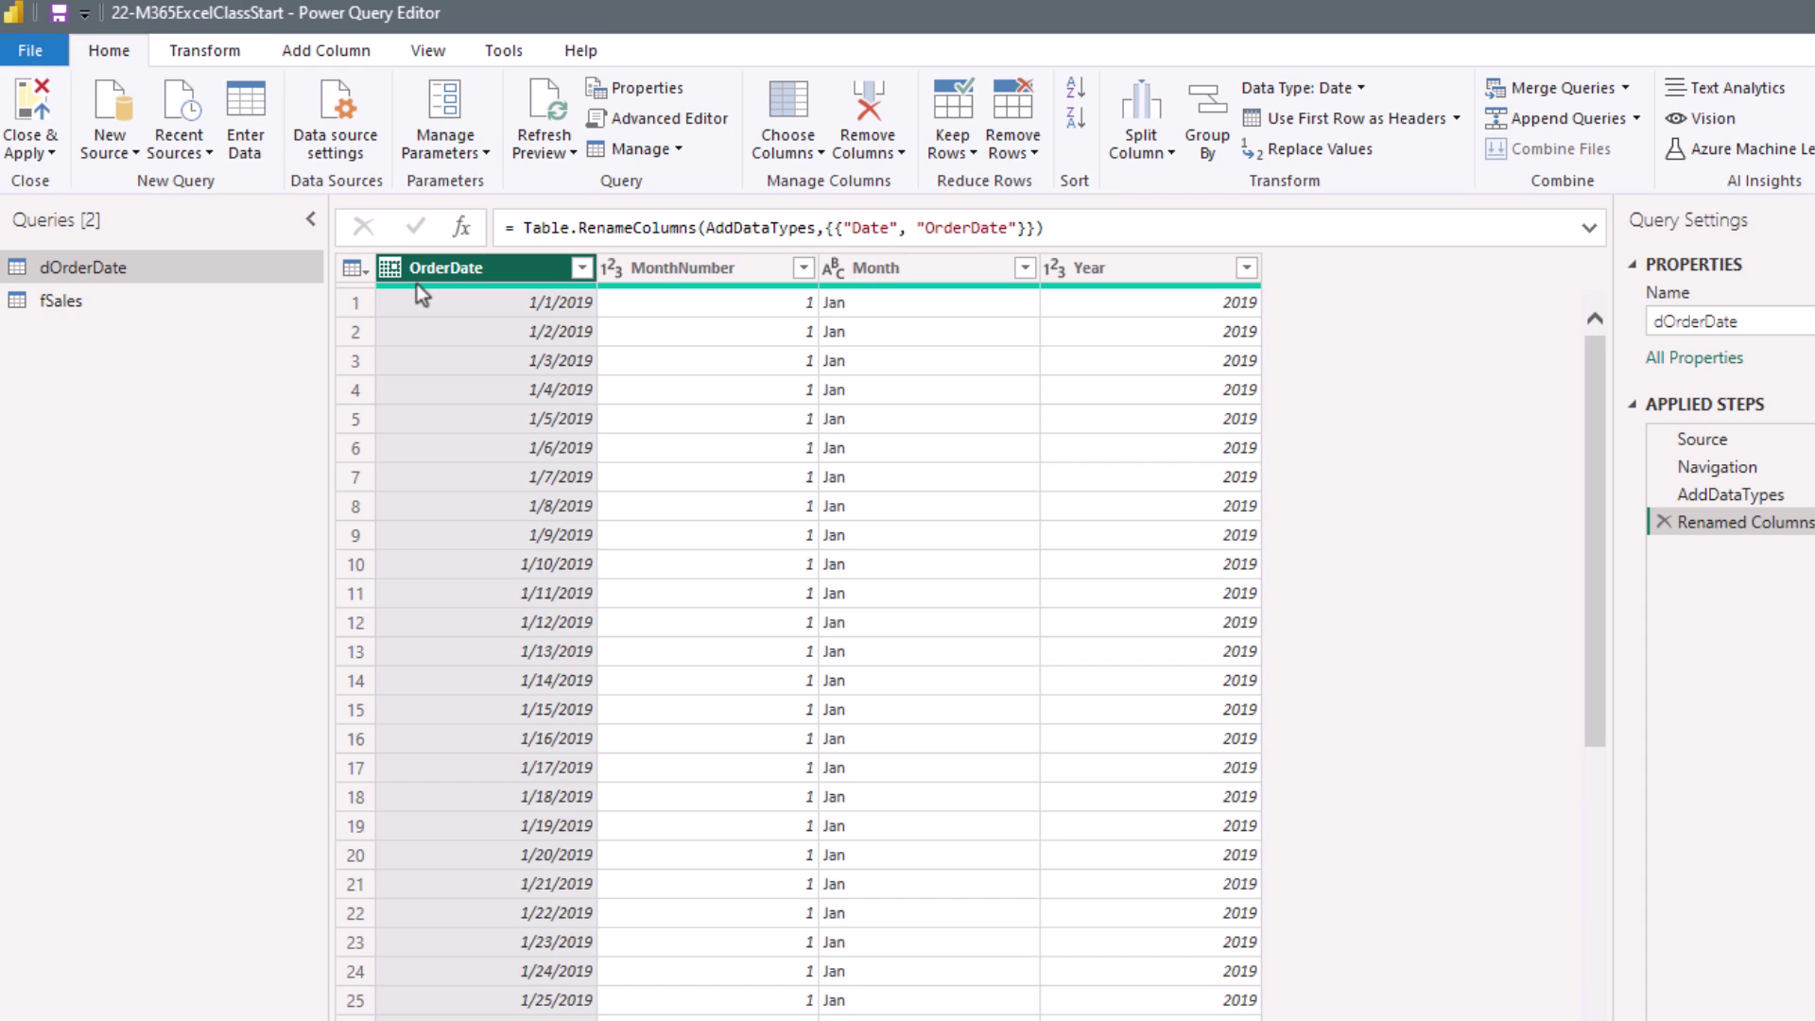
double_click(876, 268)
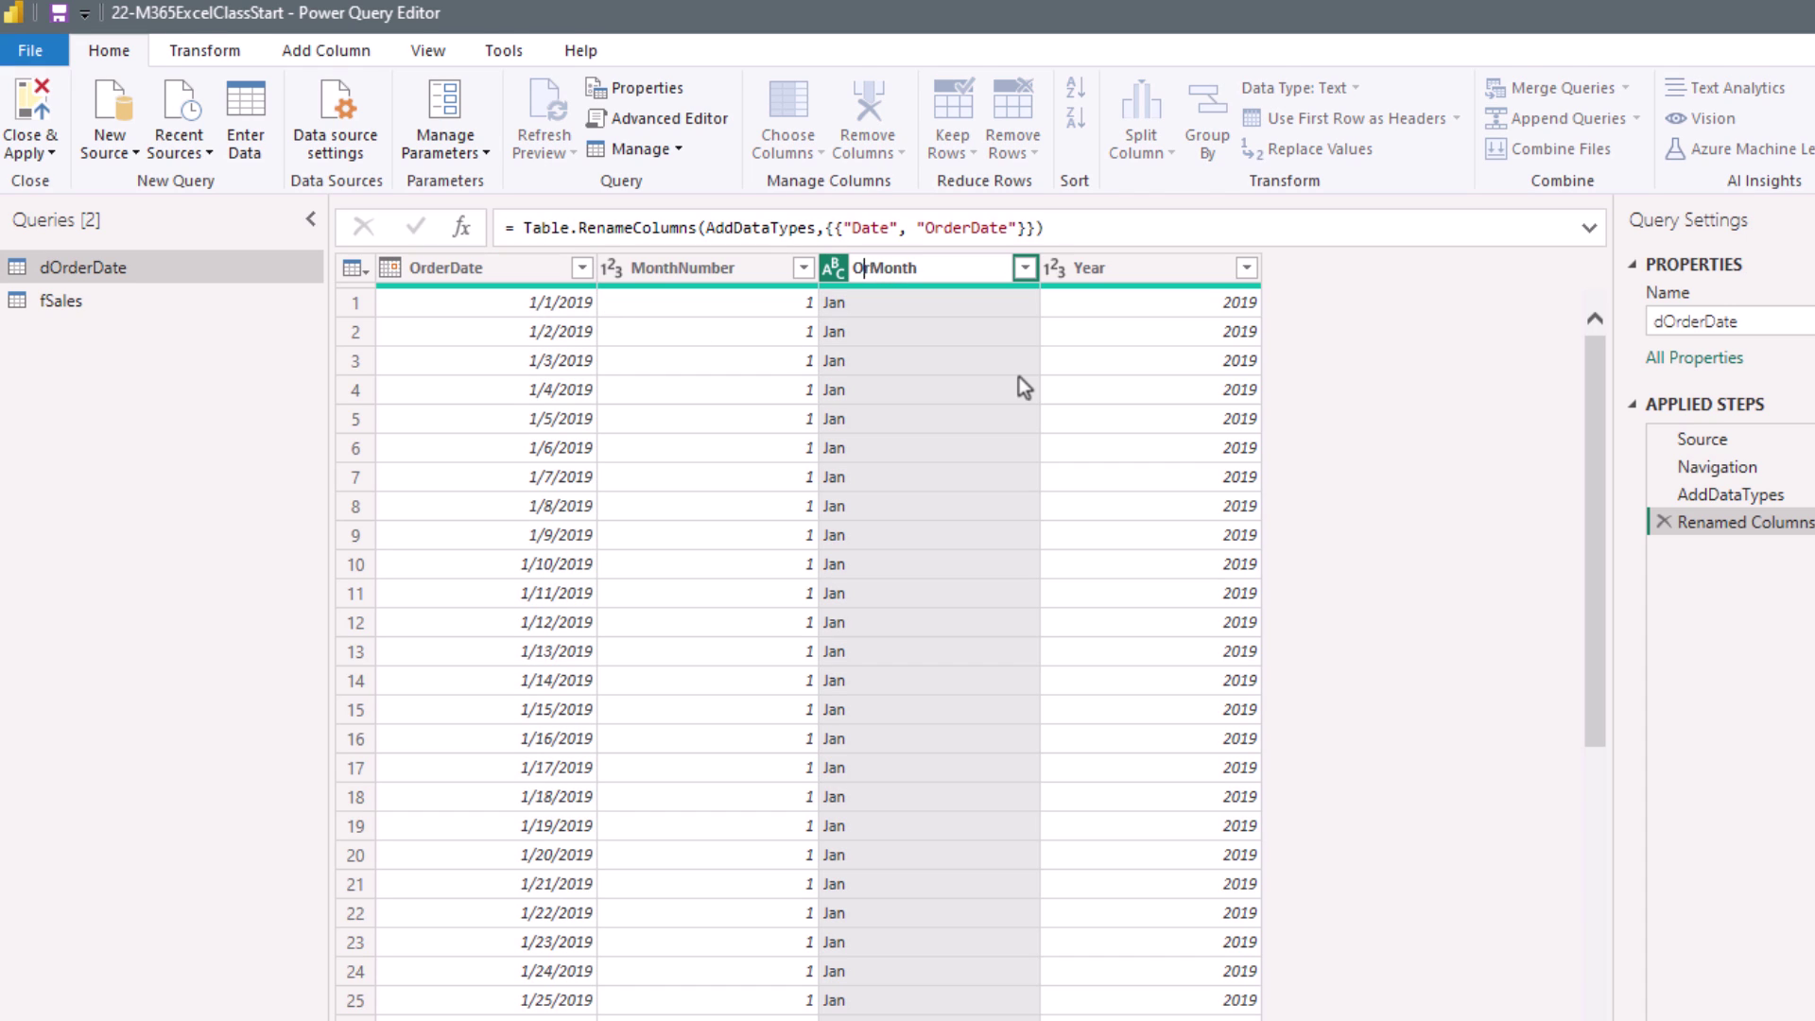
type("Order")
key("Return")
double_click(1077, 267)
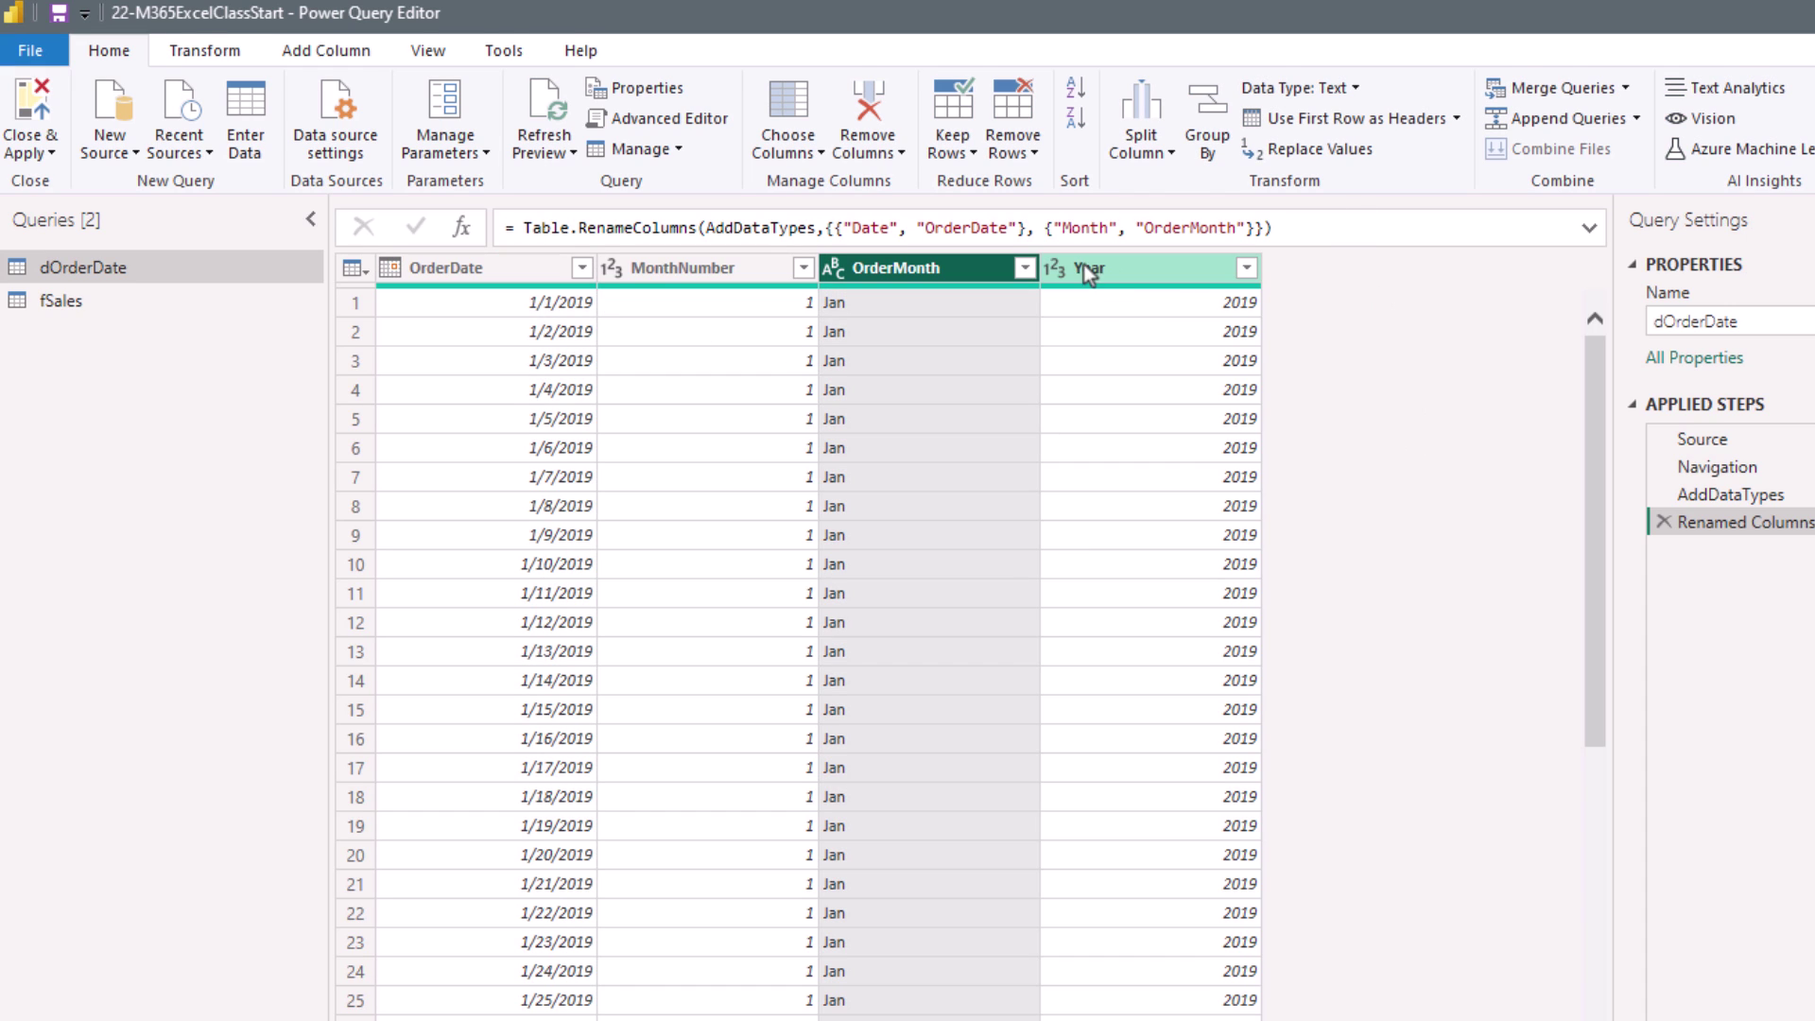
type("Order")
key("Return")
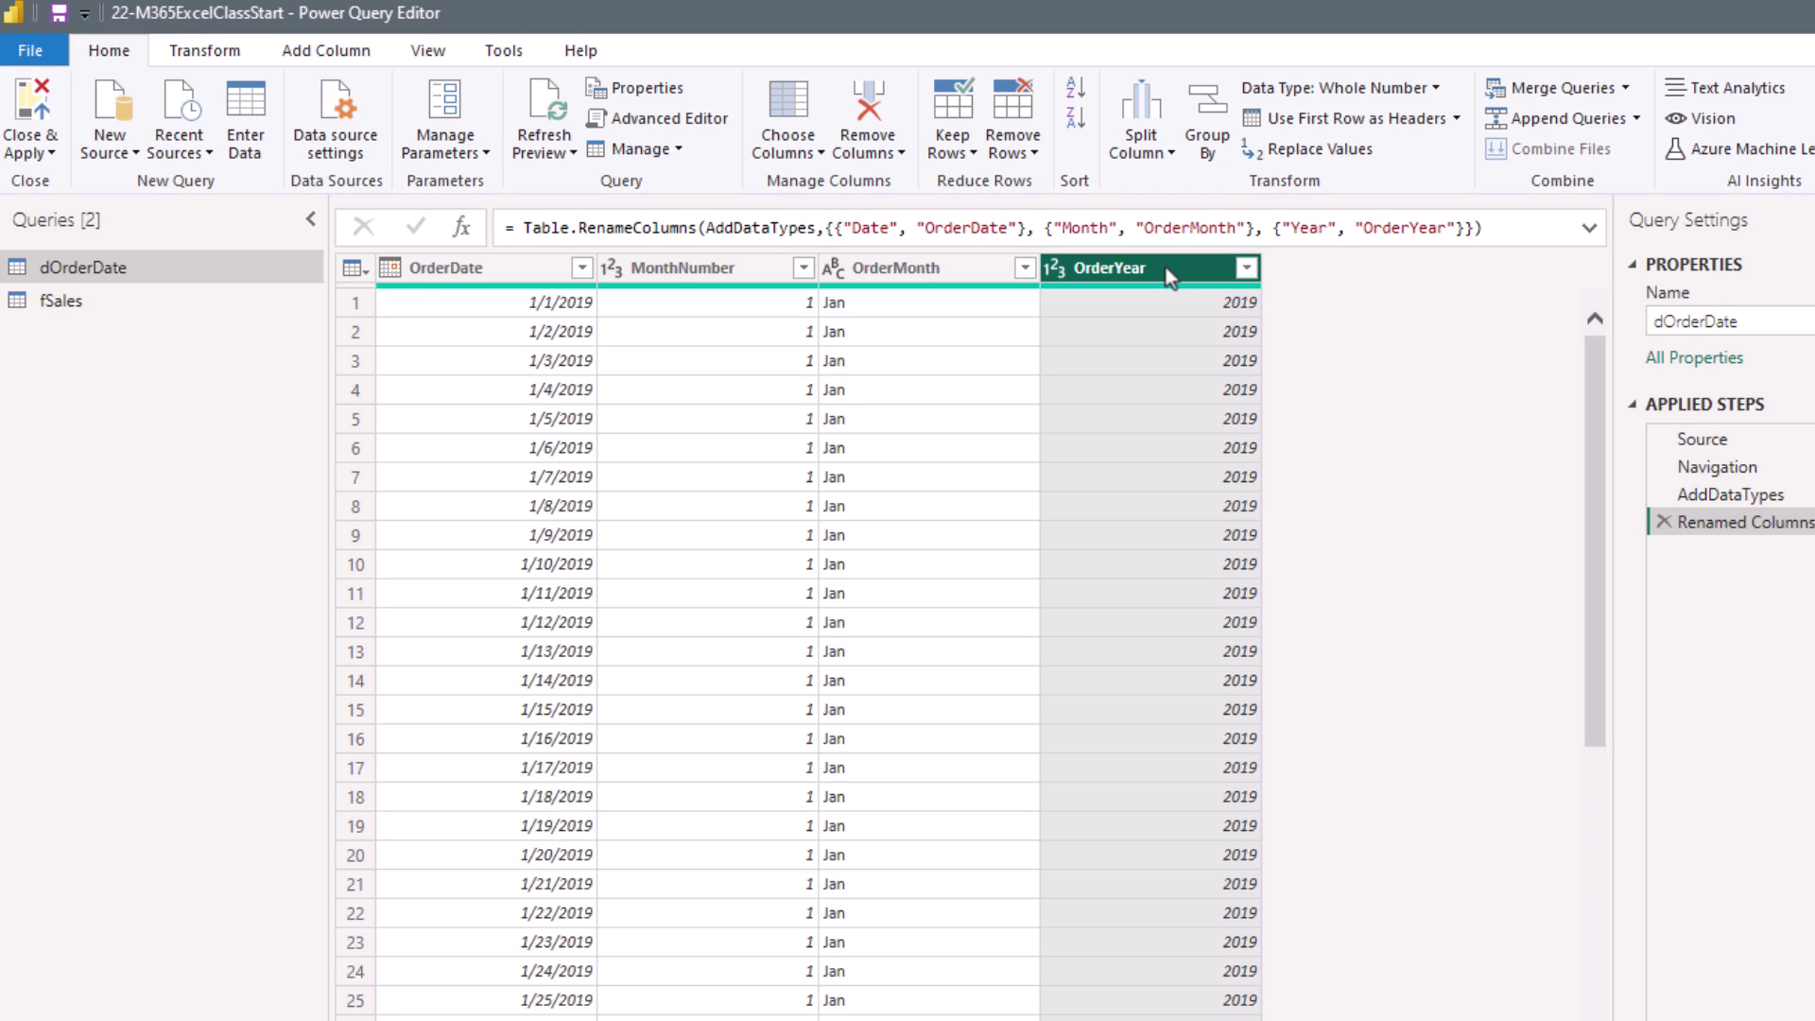
Step: Add the prefix "OY " to the OrderYear values and rename the last two applied steps as RenameOrderColumns and AddPrefixOY
left_click(172, 50)
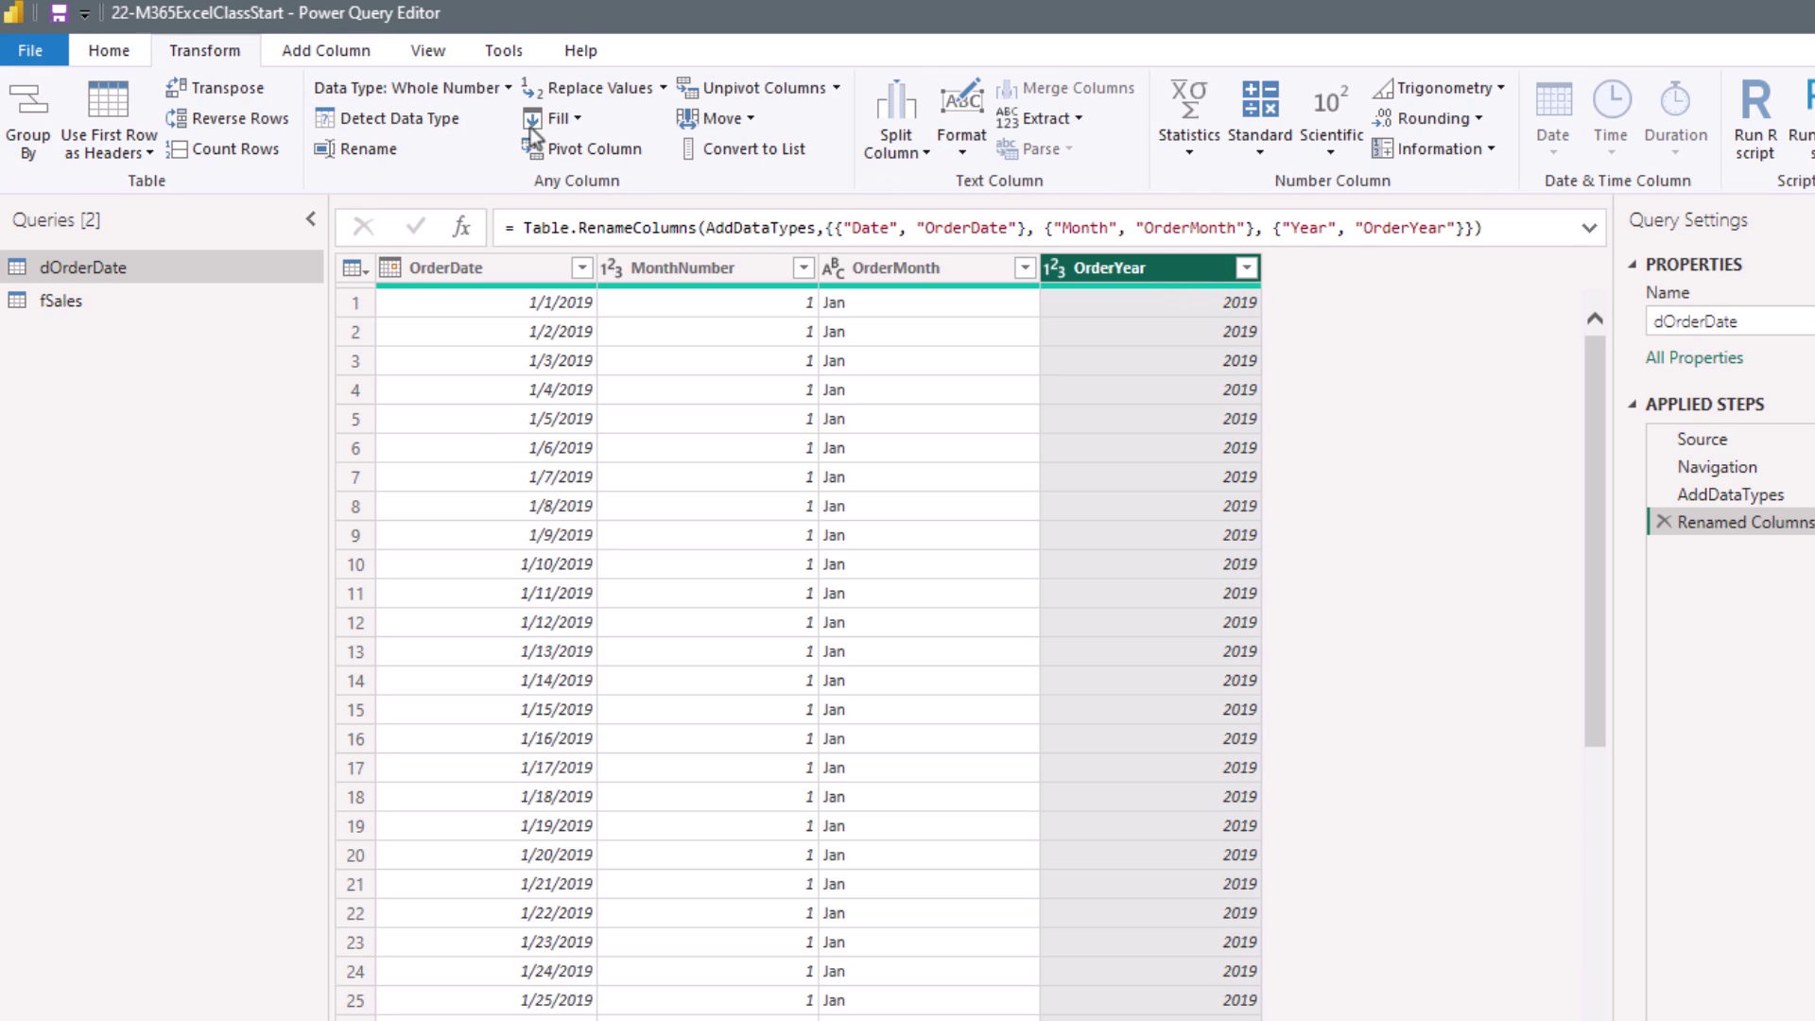
left_click(955, 151)
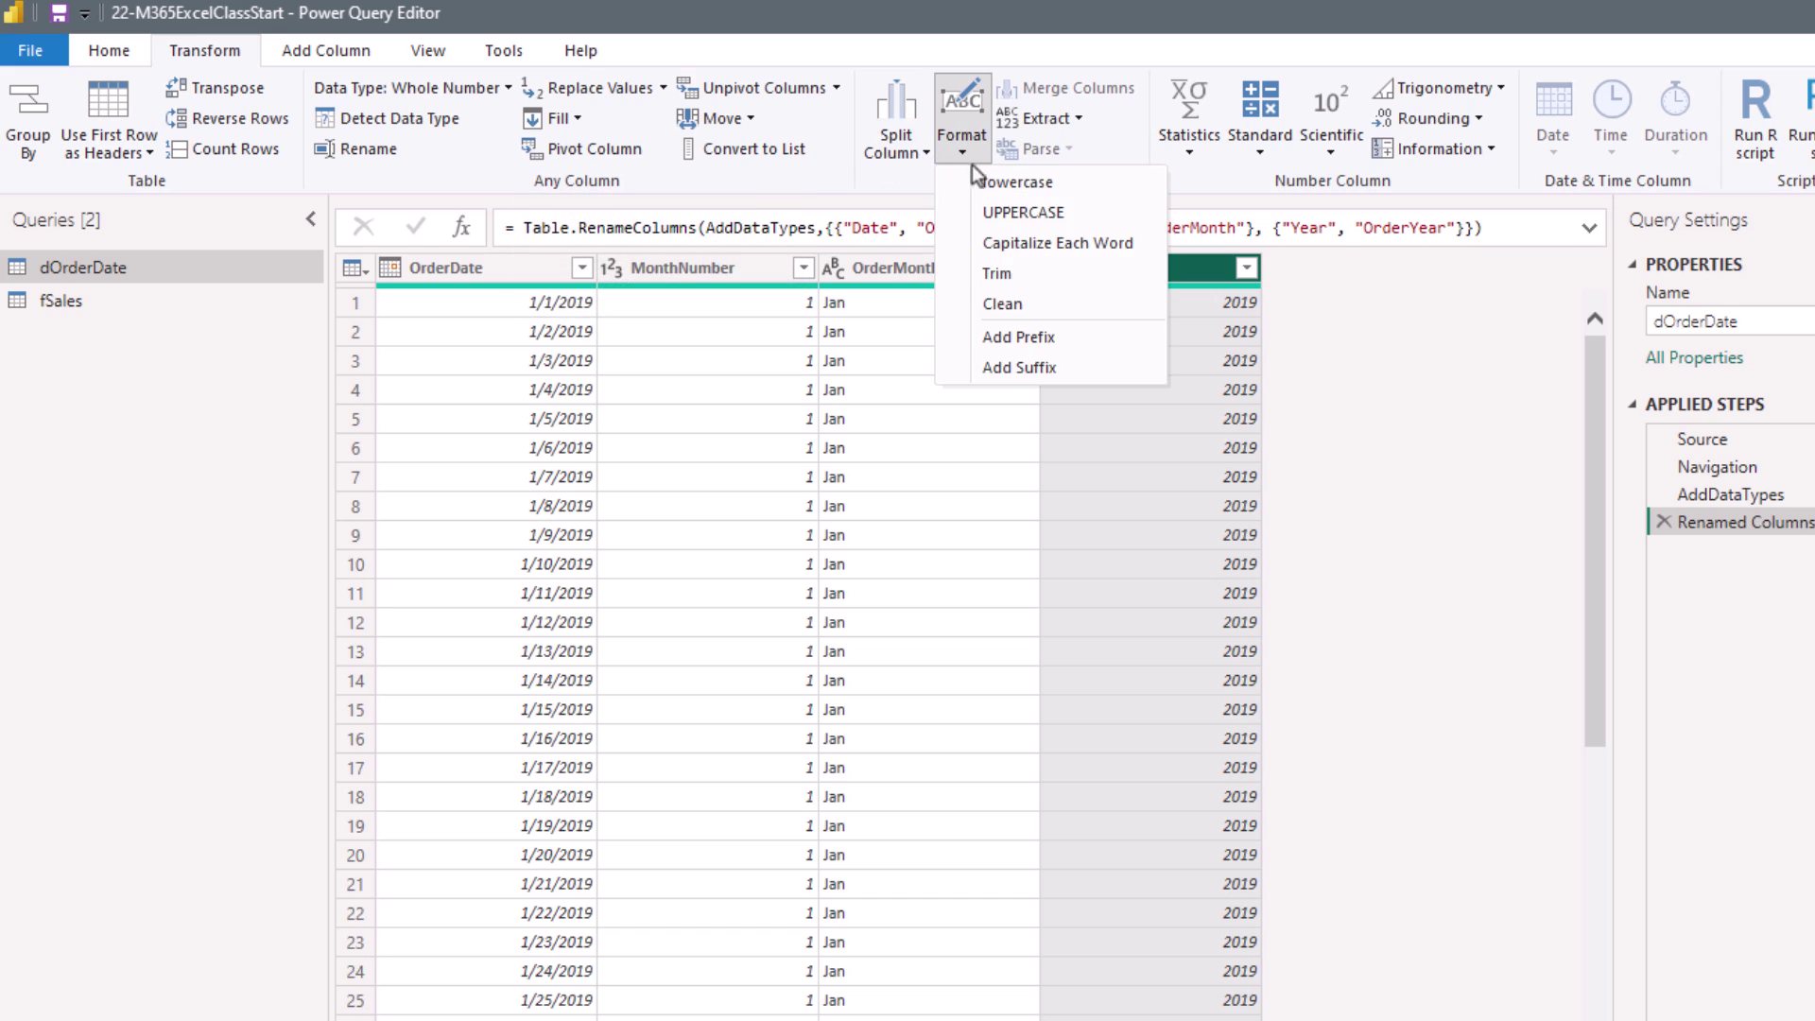
left_click(1063, 348)
type("OY")
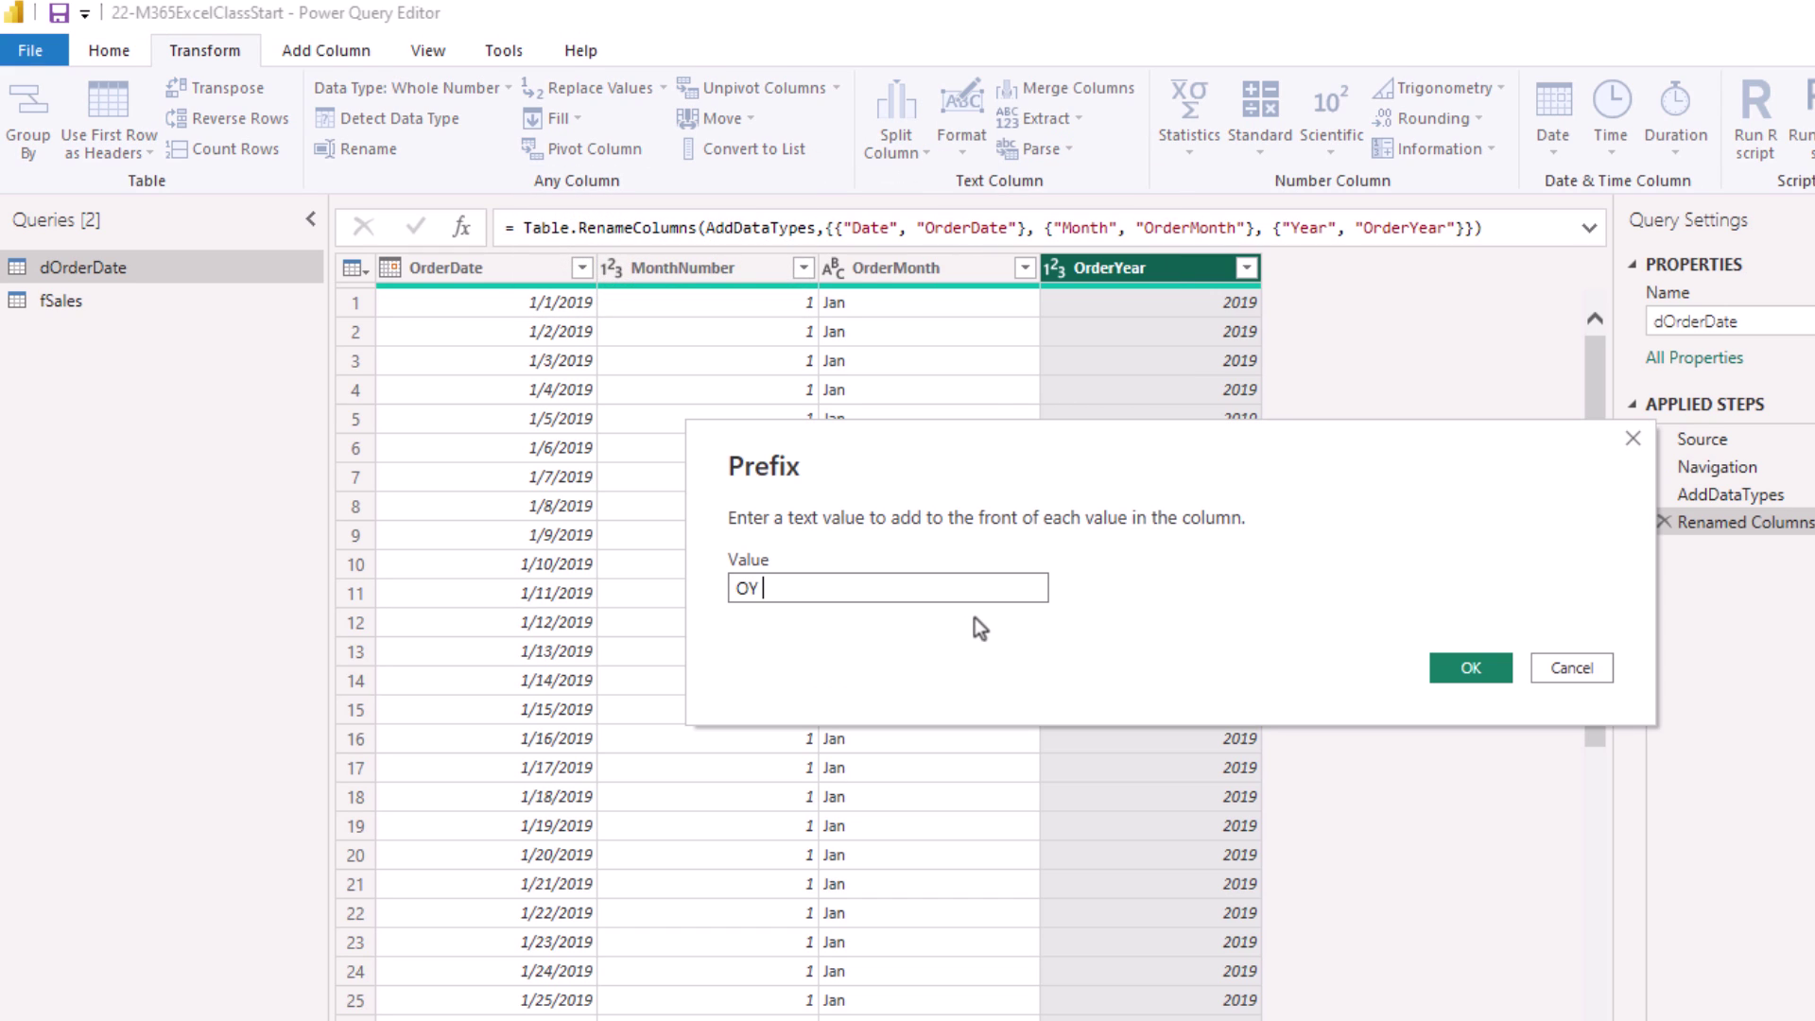
left_click(1480, 666)
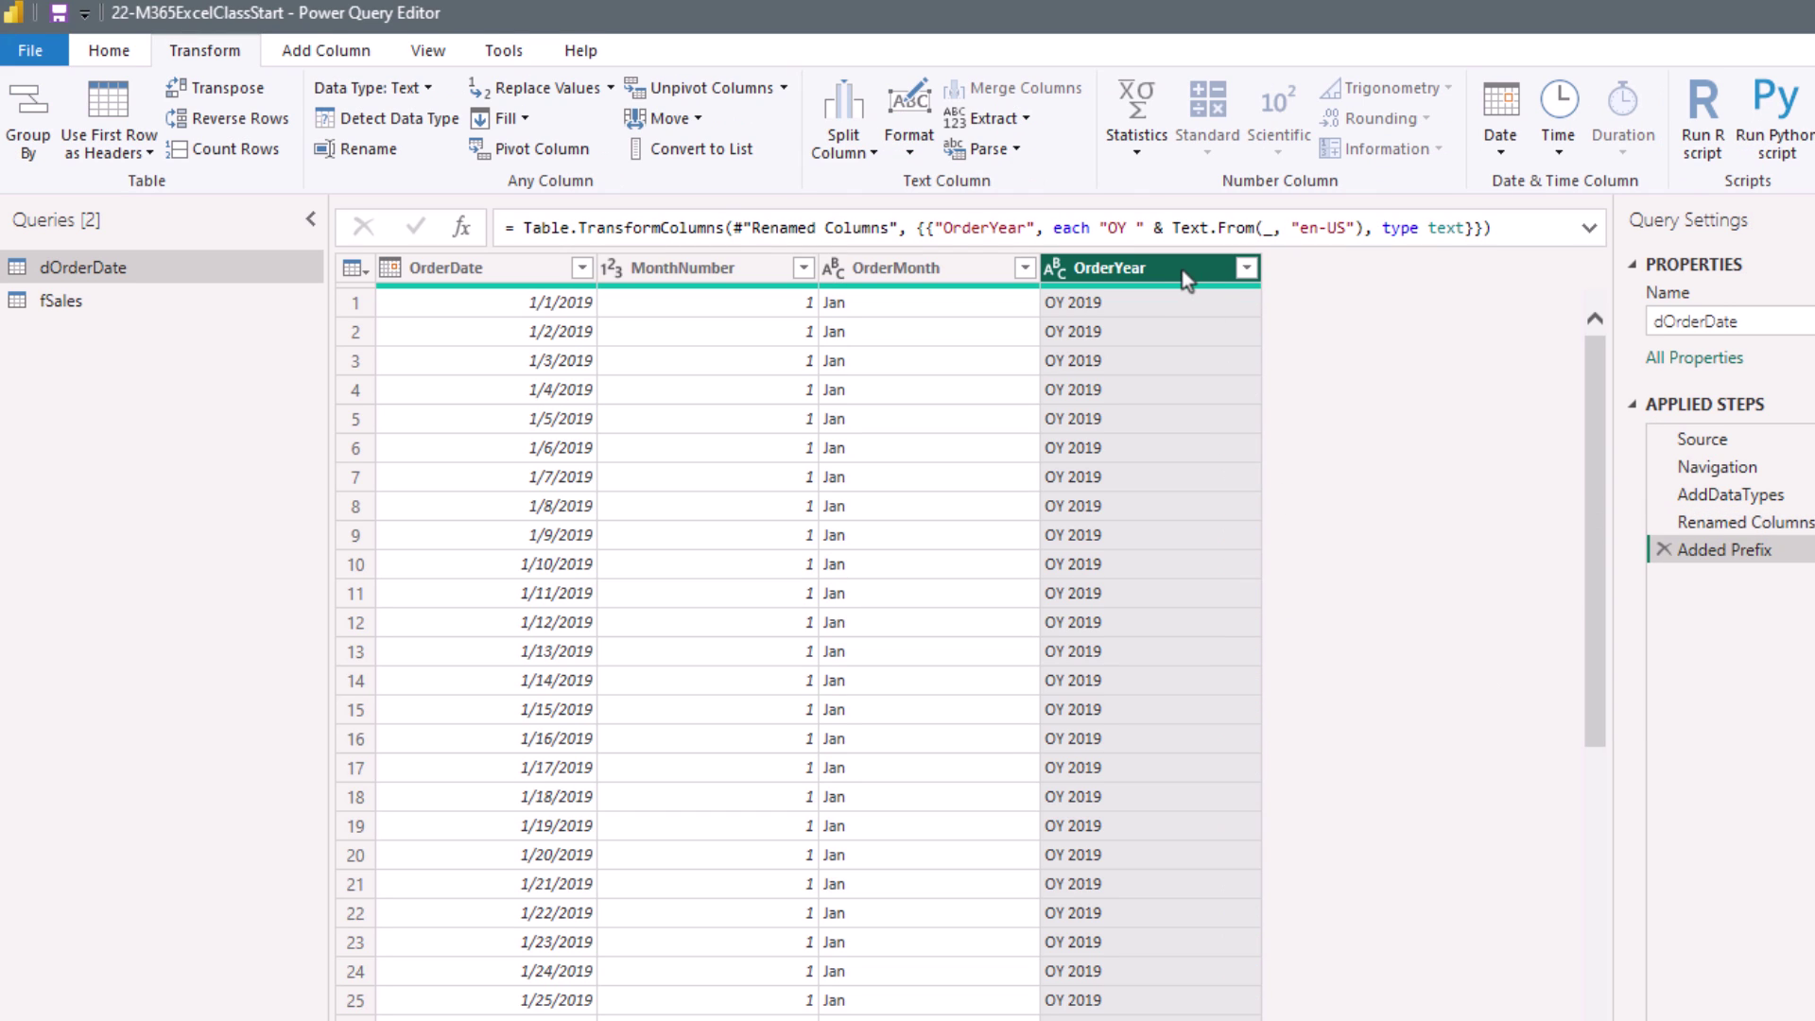
left_click(1780, 522)
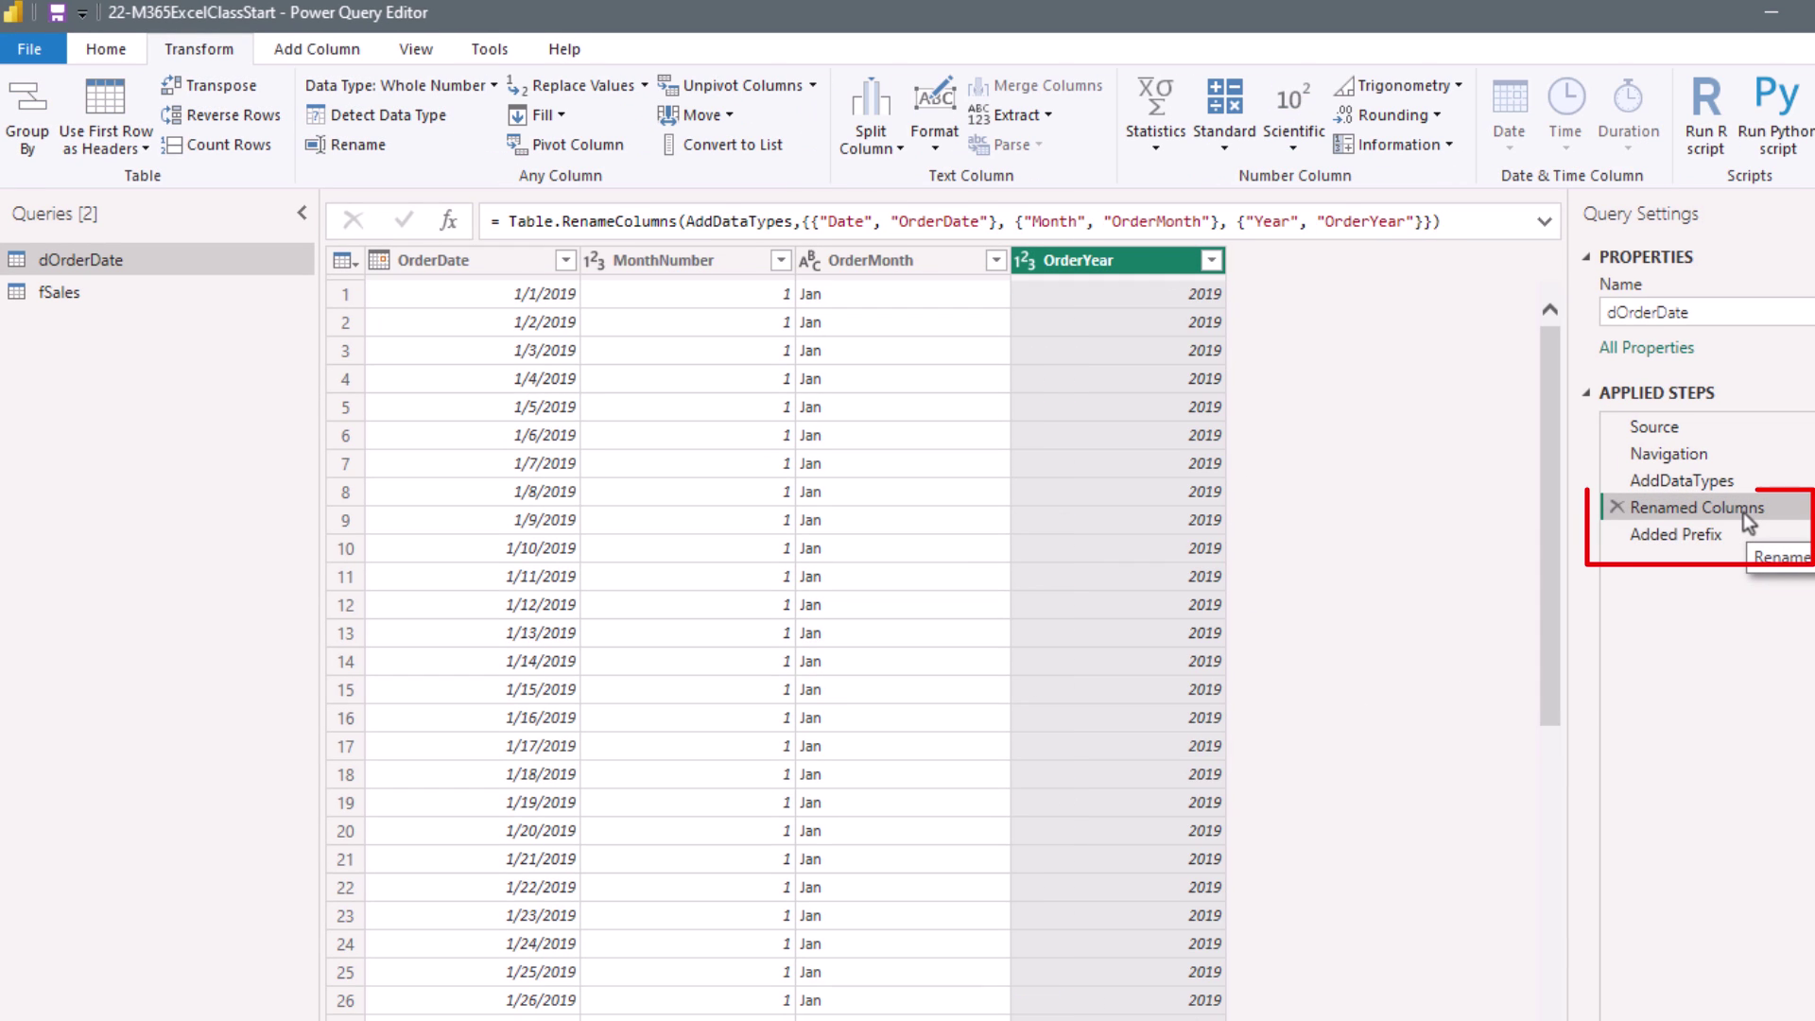
left_click(1780, 521)
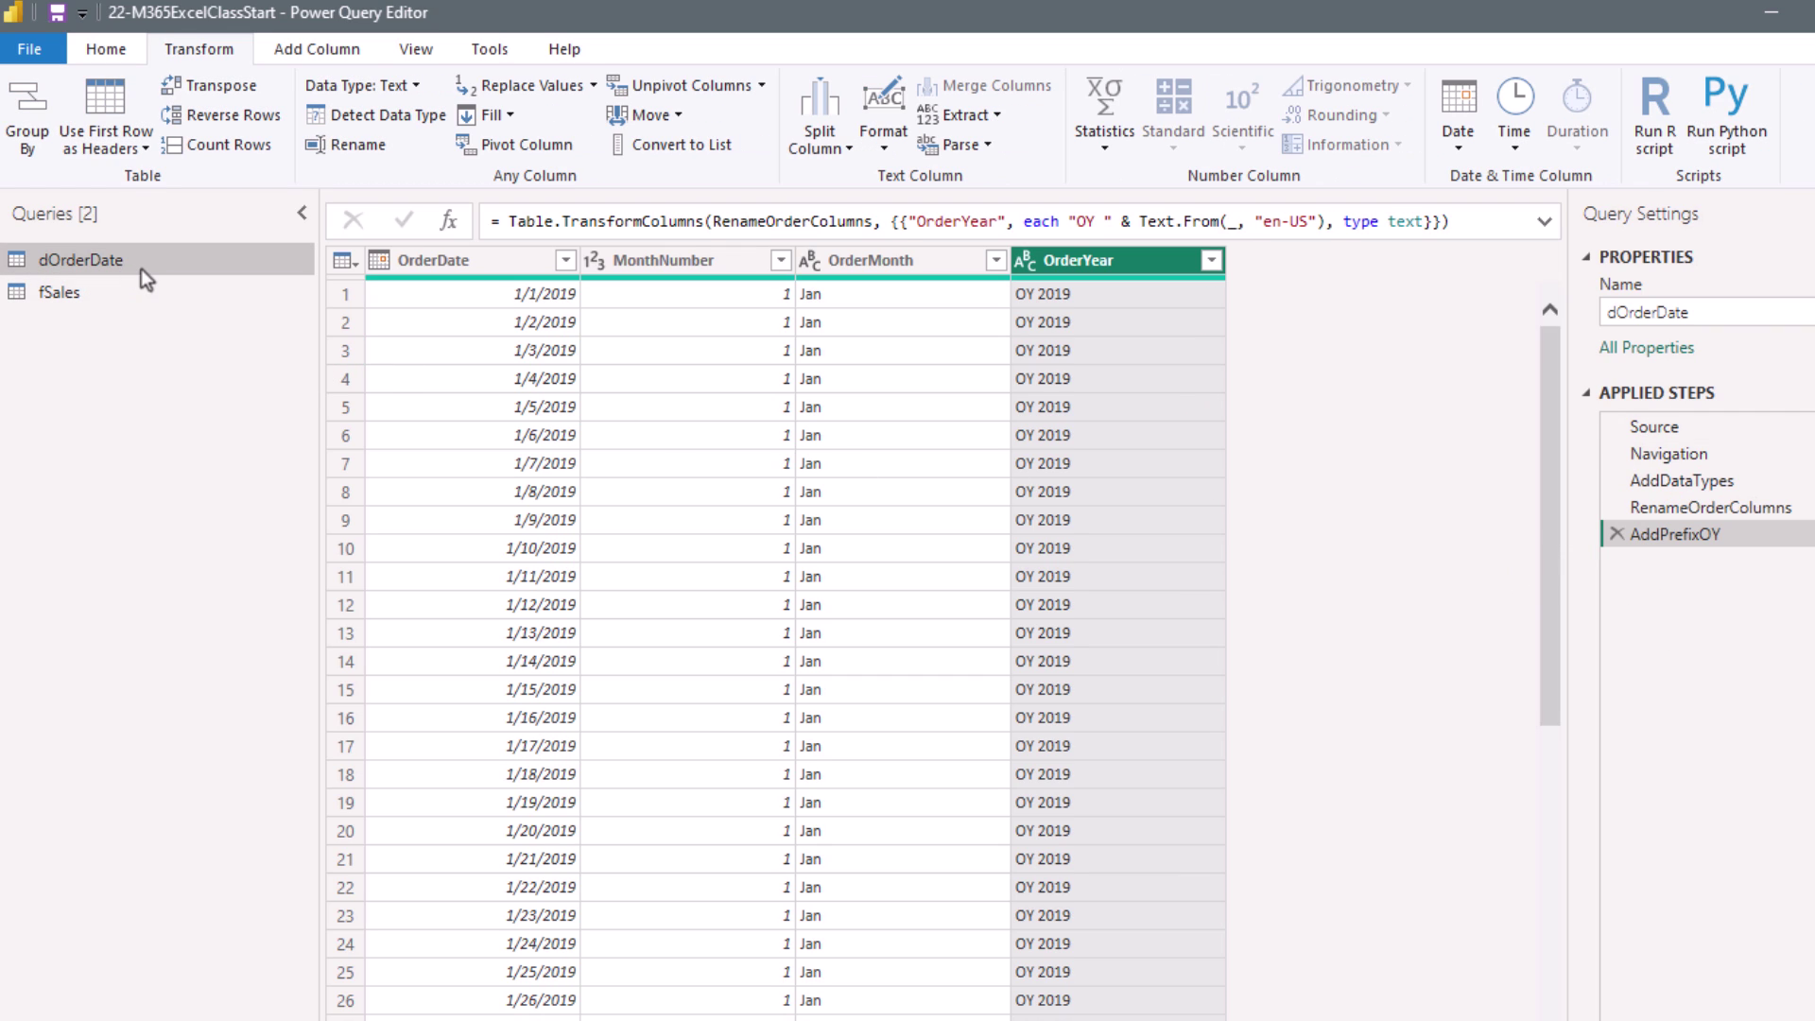
Step: Duplicate the dOrderDate query and name the copy dShipDate
right_click(91, 265)
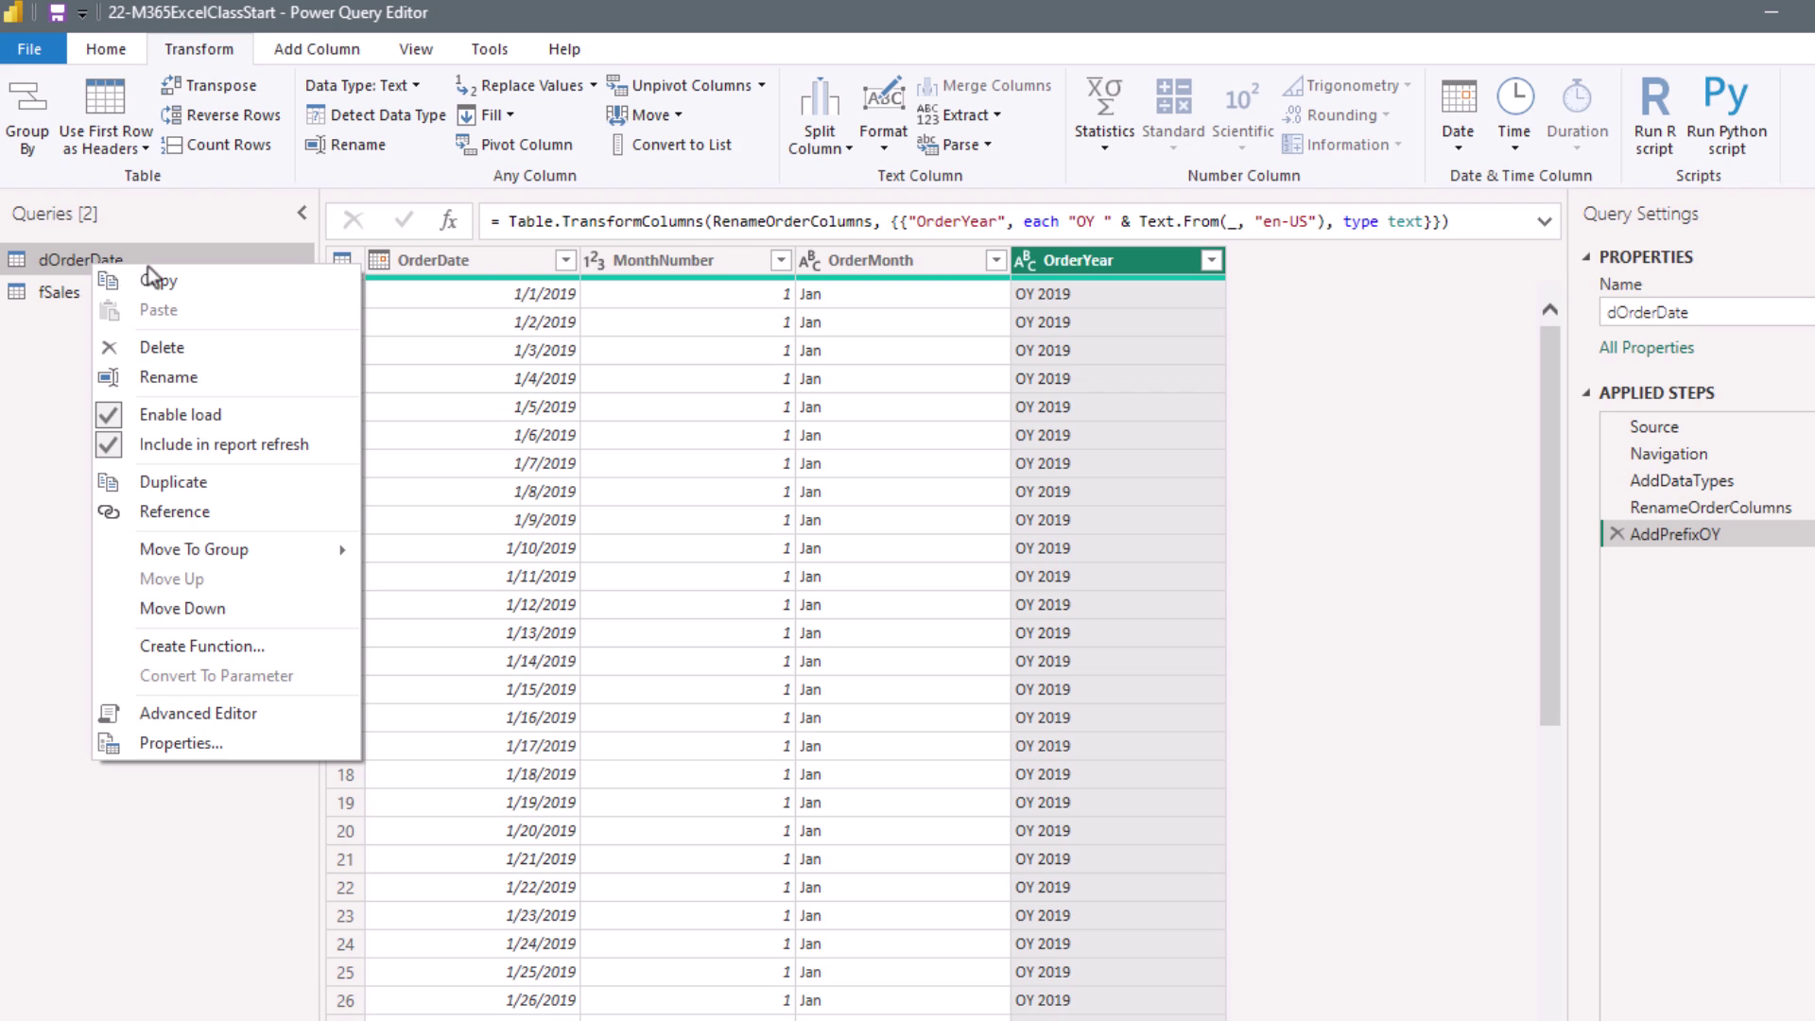
left_click(259, 491)
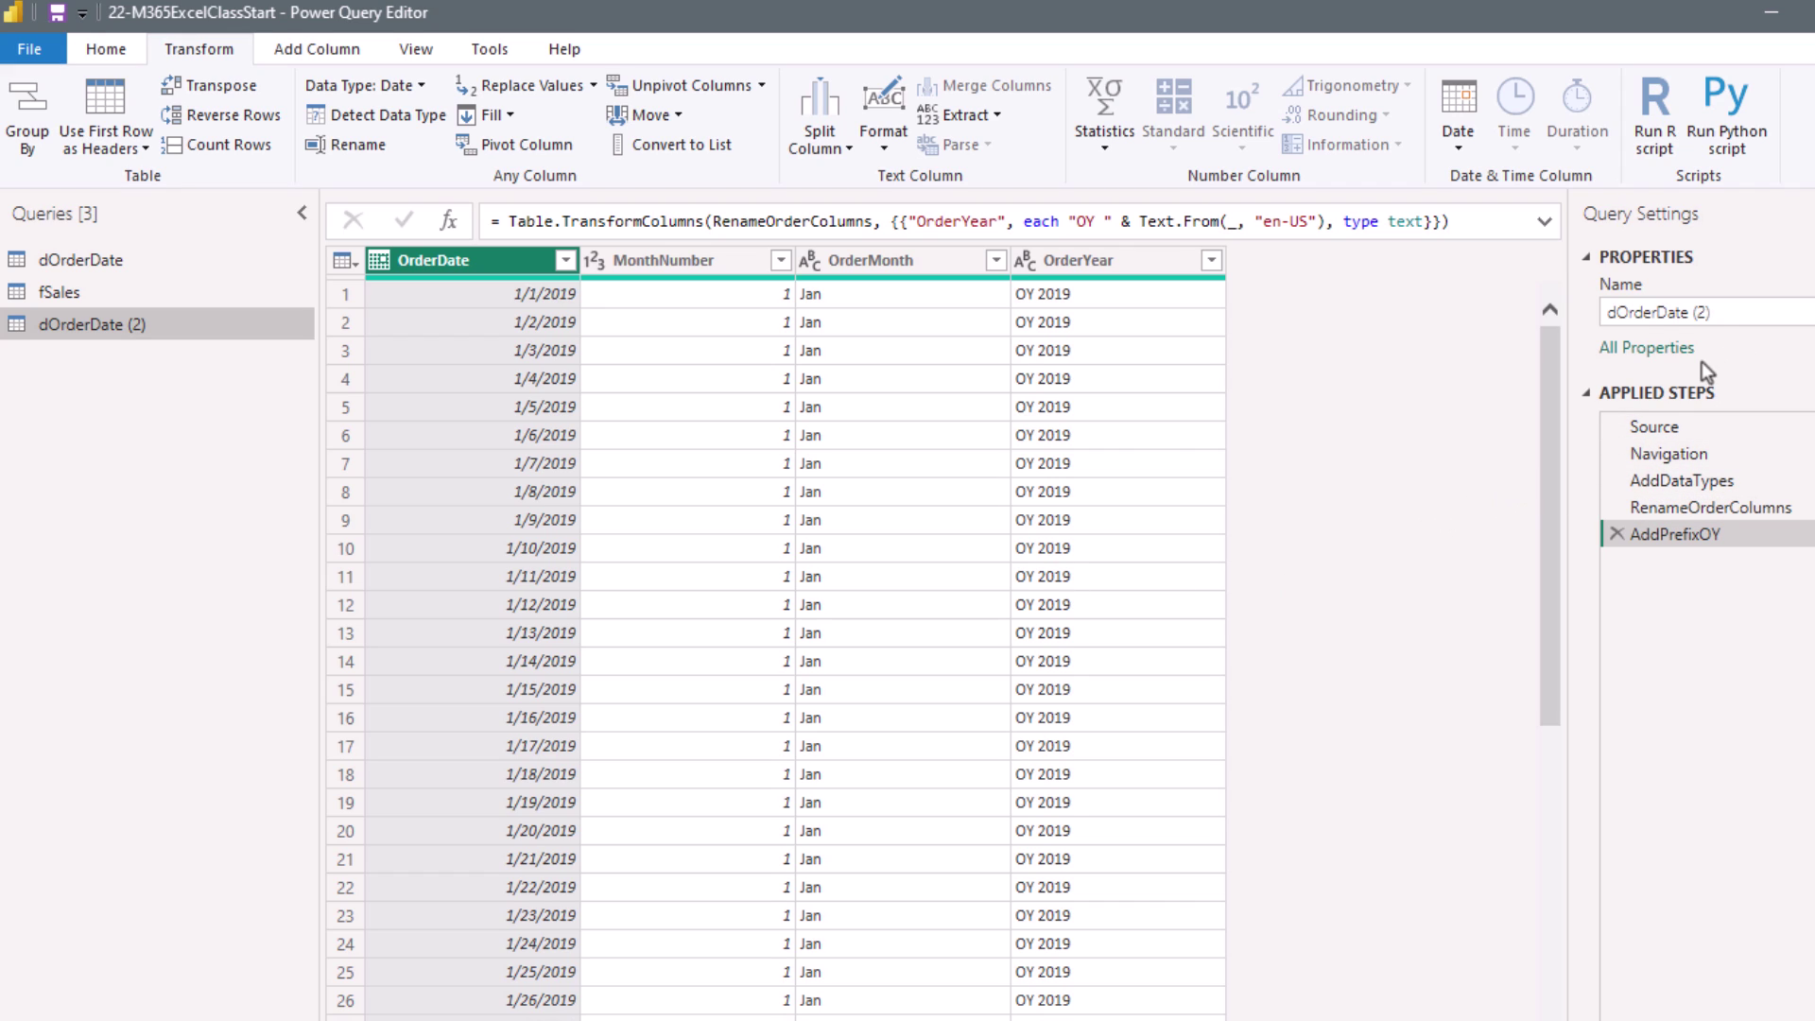
left_click(1723, 312)
key("BackSpace")
key("BackSpace")
key("BackSpace")
key("BackSpace")
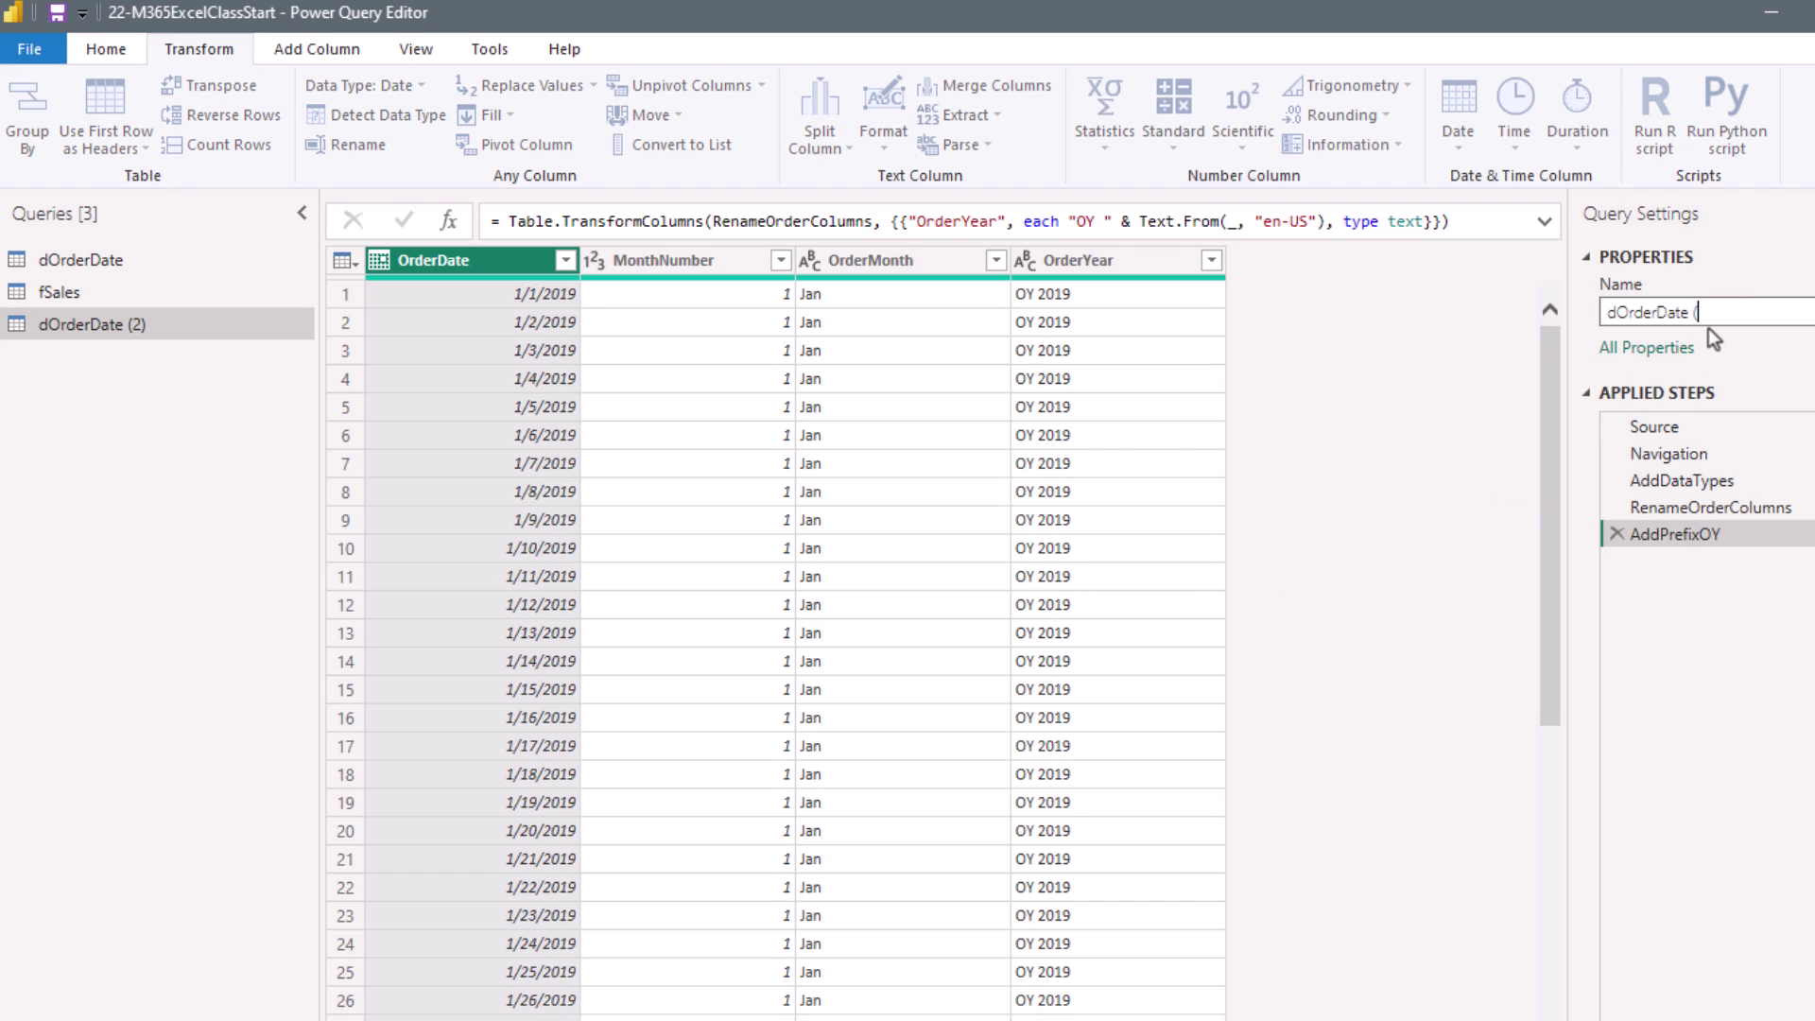
left_click(1665, 312)
key("BackSpace")
key("BackSpace")
key("BackSpace")
key("BackSpace")
key("BackSpace")
type("Ship")
Step: In the dShipDate query, rename the applied step RenameOrderColumns as RenameShipColumns
left_click(1687, 508)
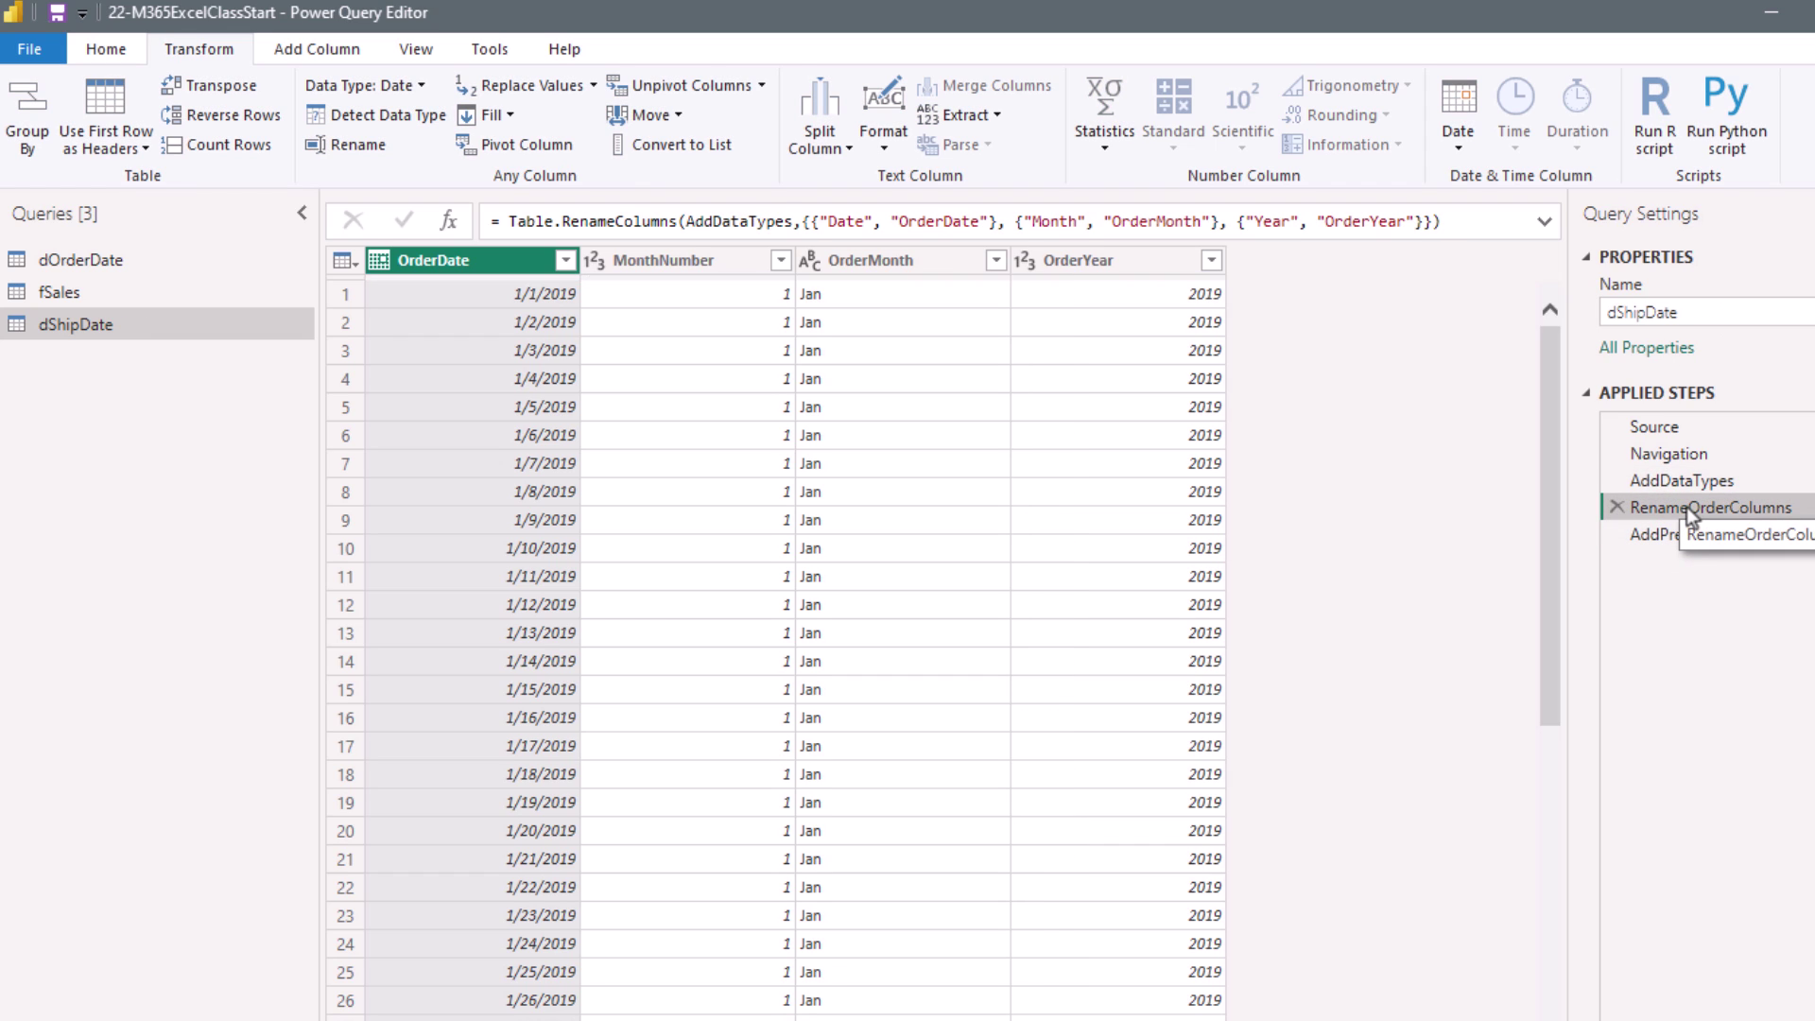
key("F2")
left_click(1713, 508)
key("BackSpace")
key("BackSpace")
key("BackSpace")
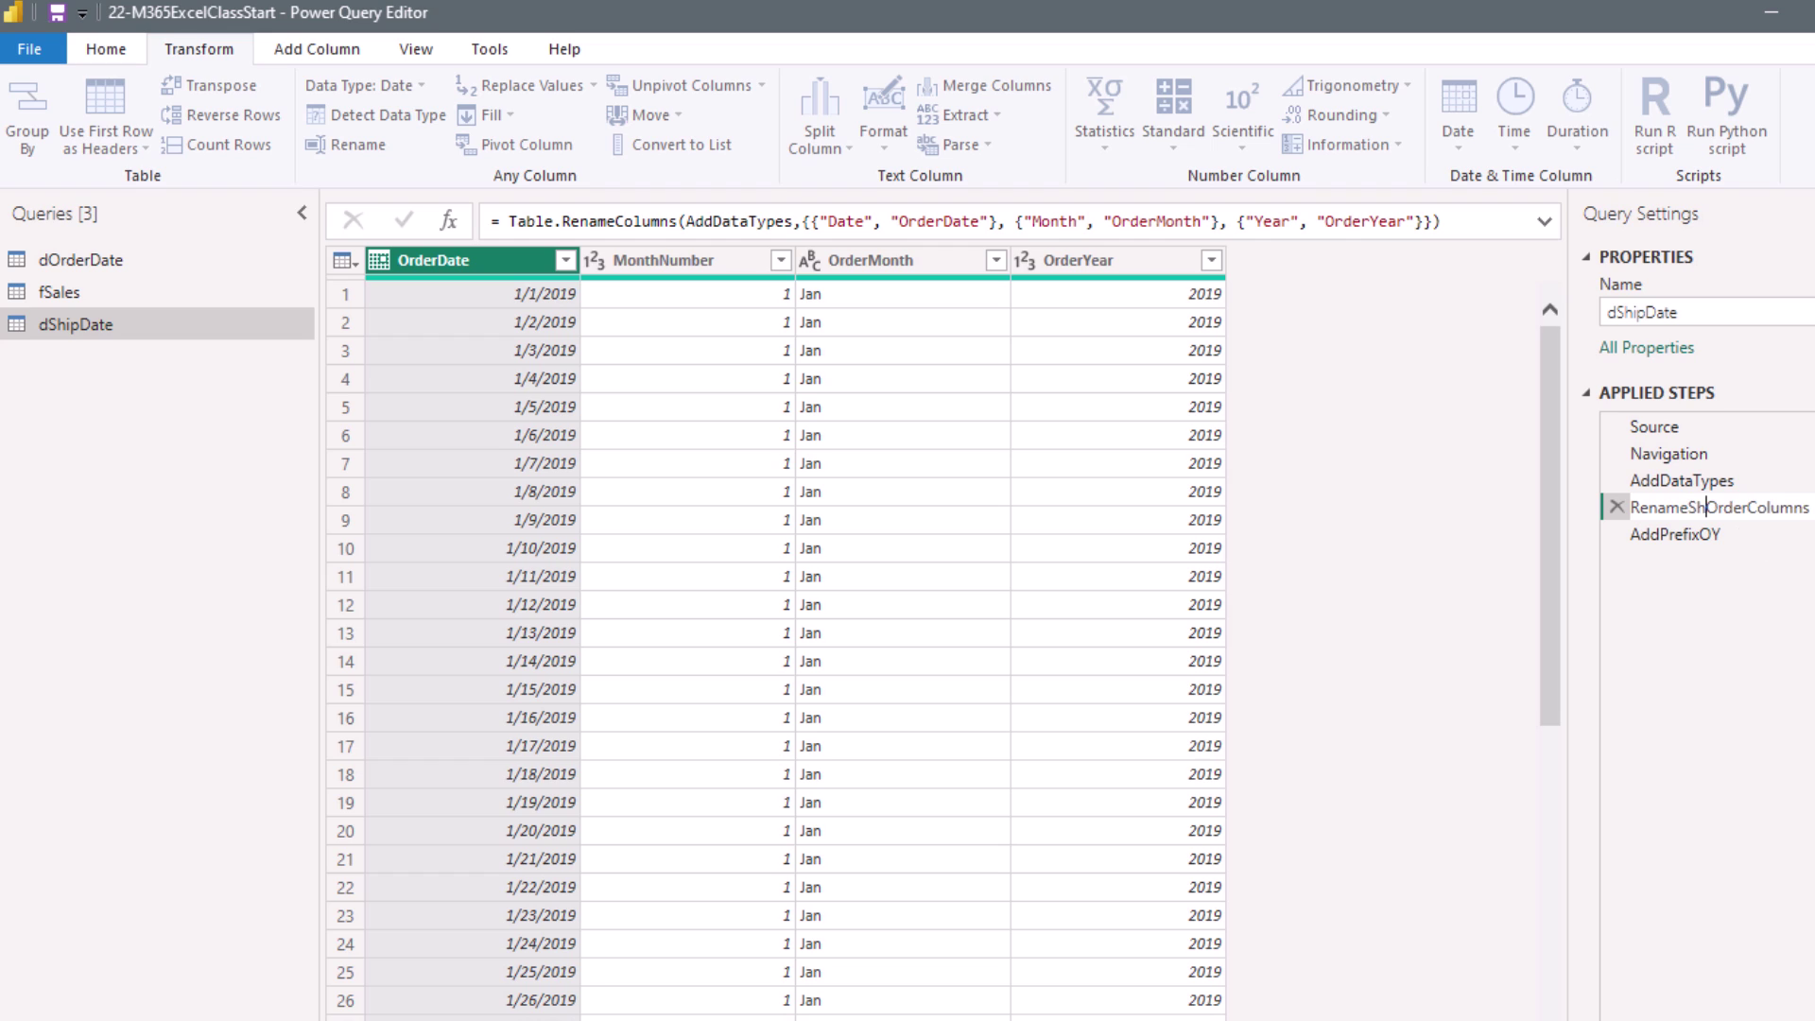
type("Ship")
key("Delete")
key("Delete")
key("Return")
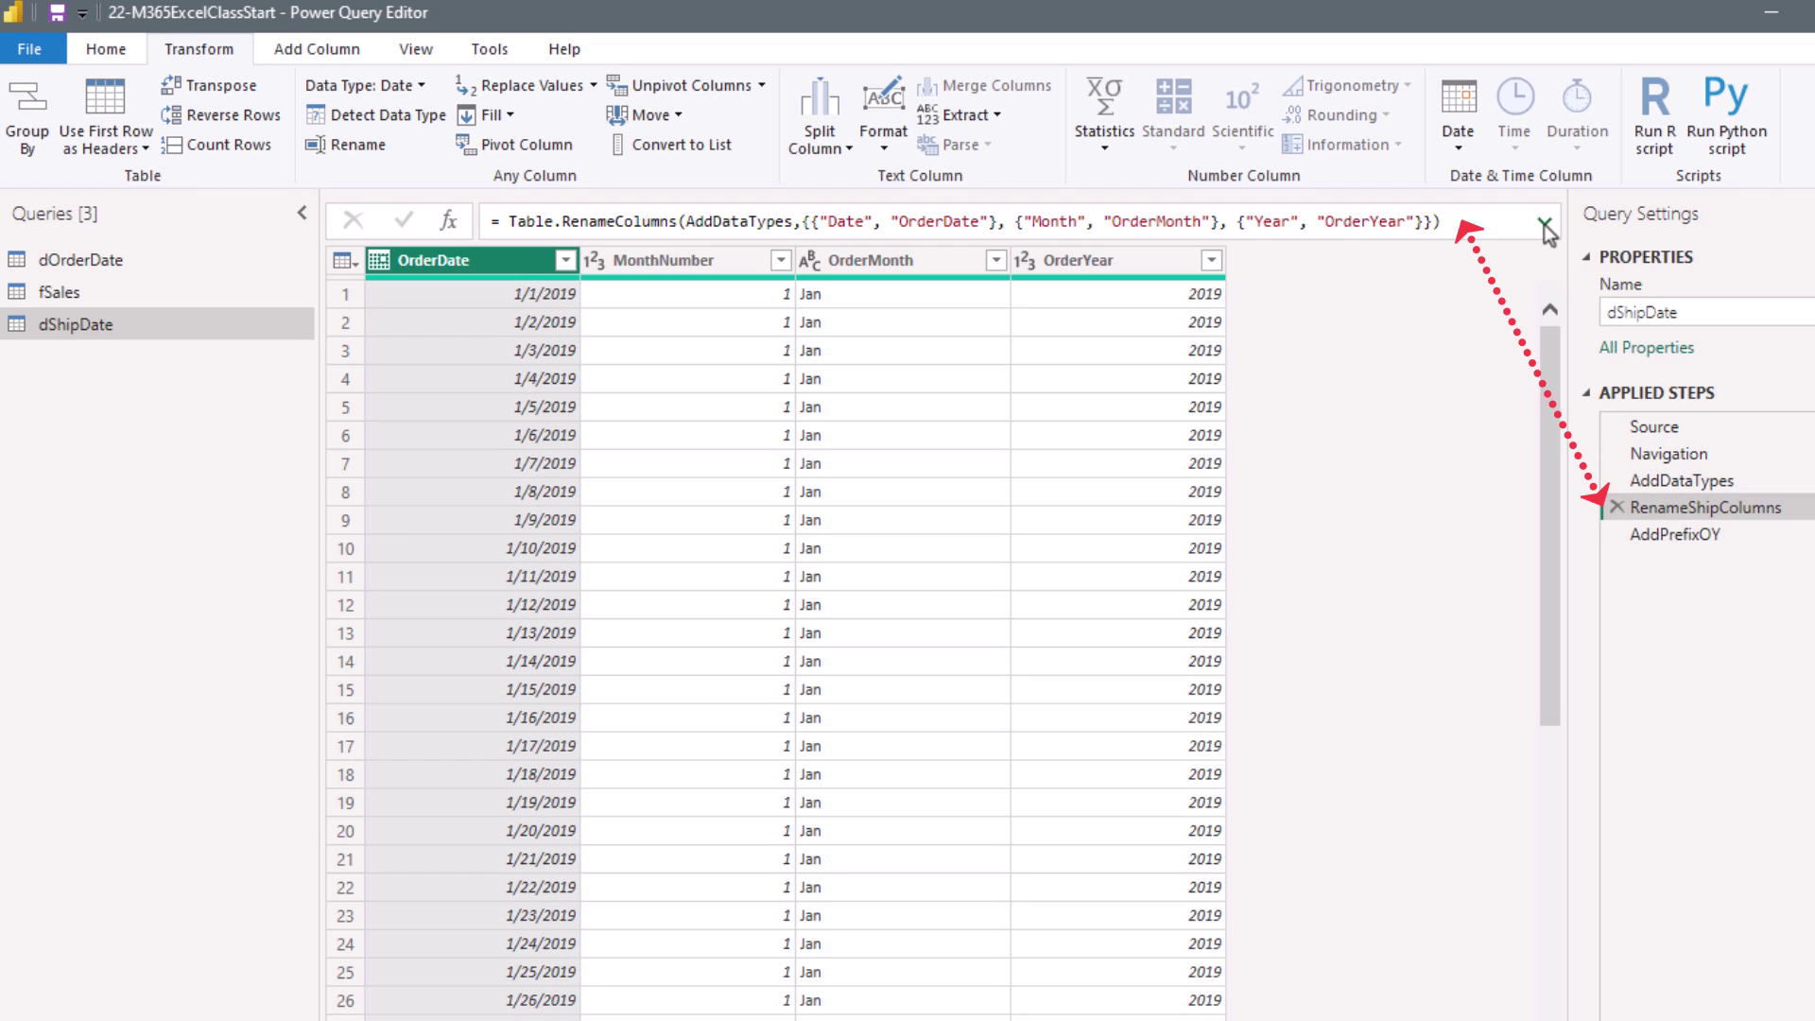
Step: Edit the RenameShipColumns formula so the Date, Month and Year columns are renamed as ShipDate, ShipMonth and ShipYear
left_click(1545, 223)
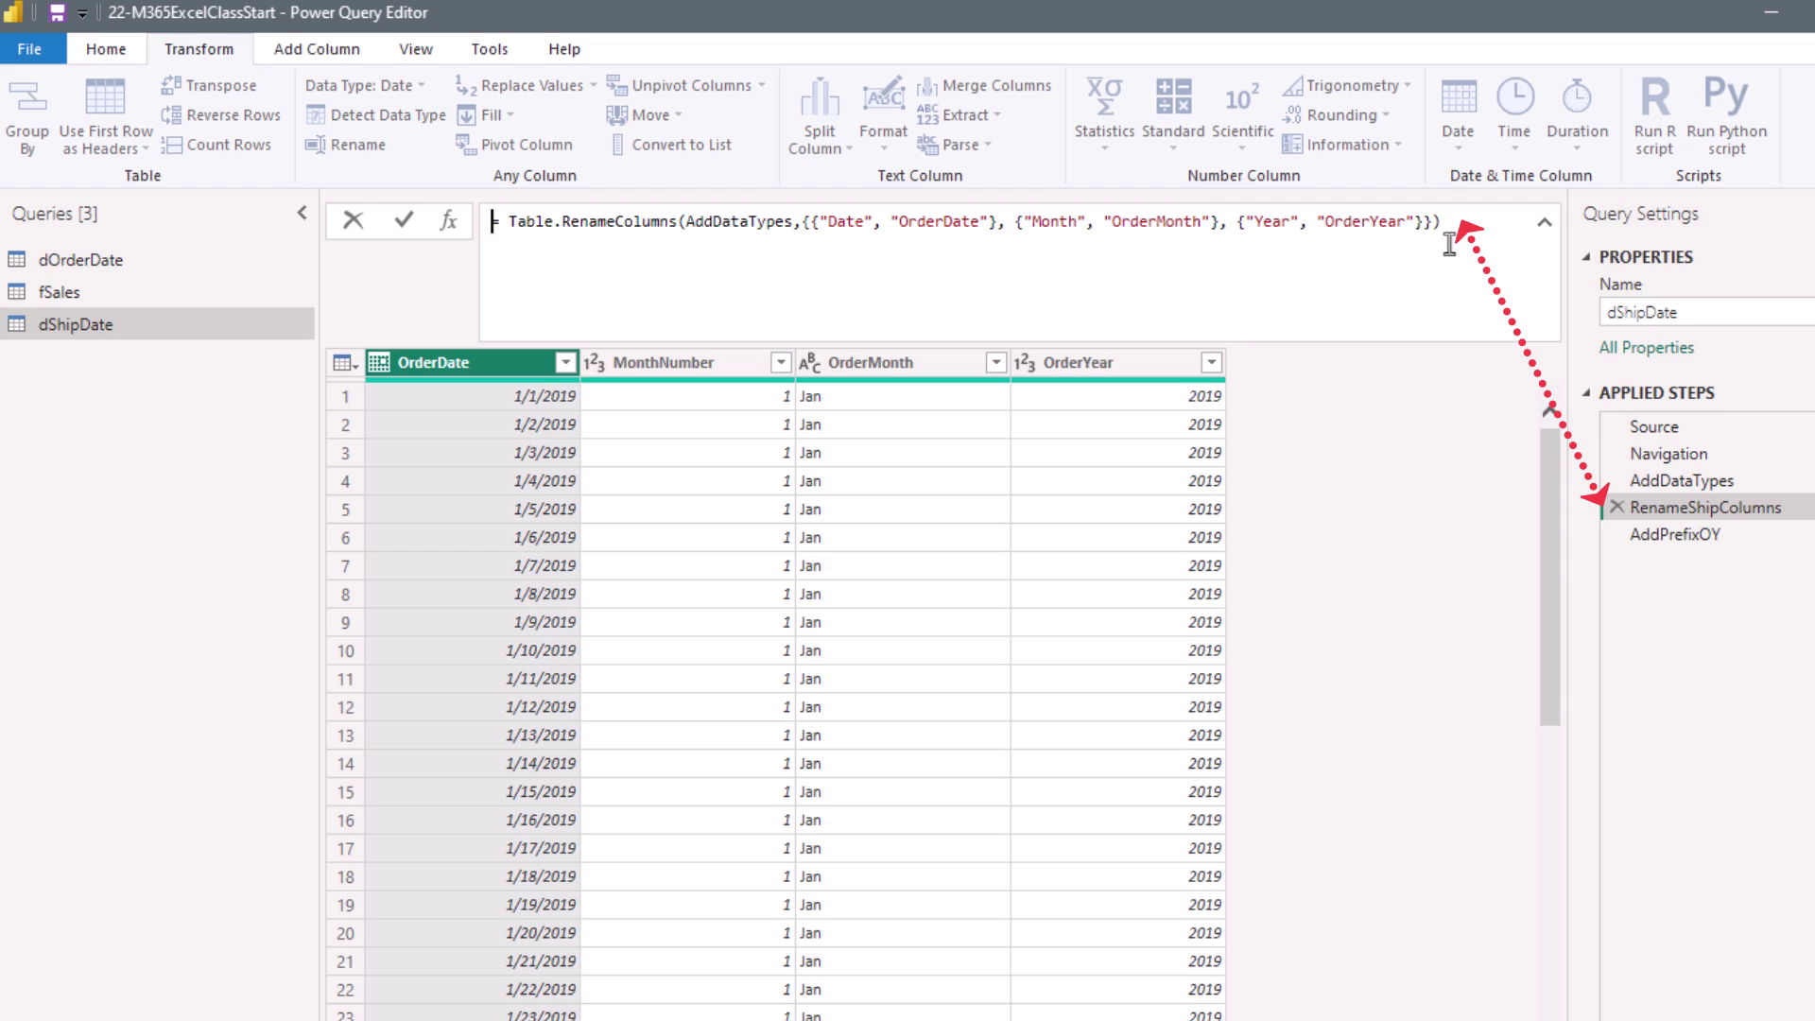
left_click(942, 225)
key("BackSpace")
key("BackSpace")
key("BackSpace")
key("BackSpace")
key("BackSpace")
type("Ship")
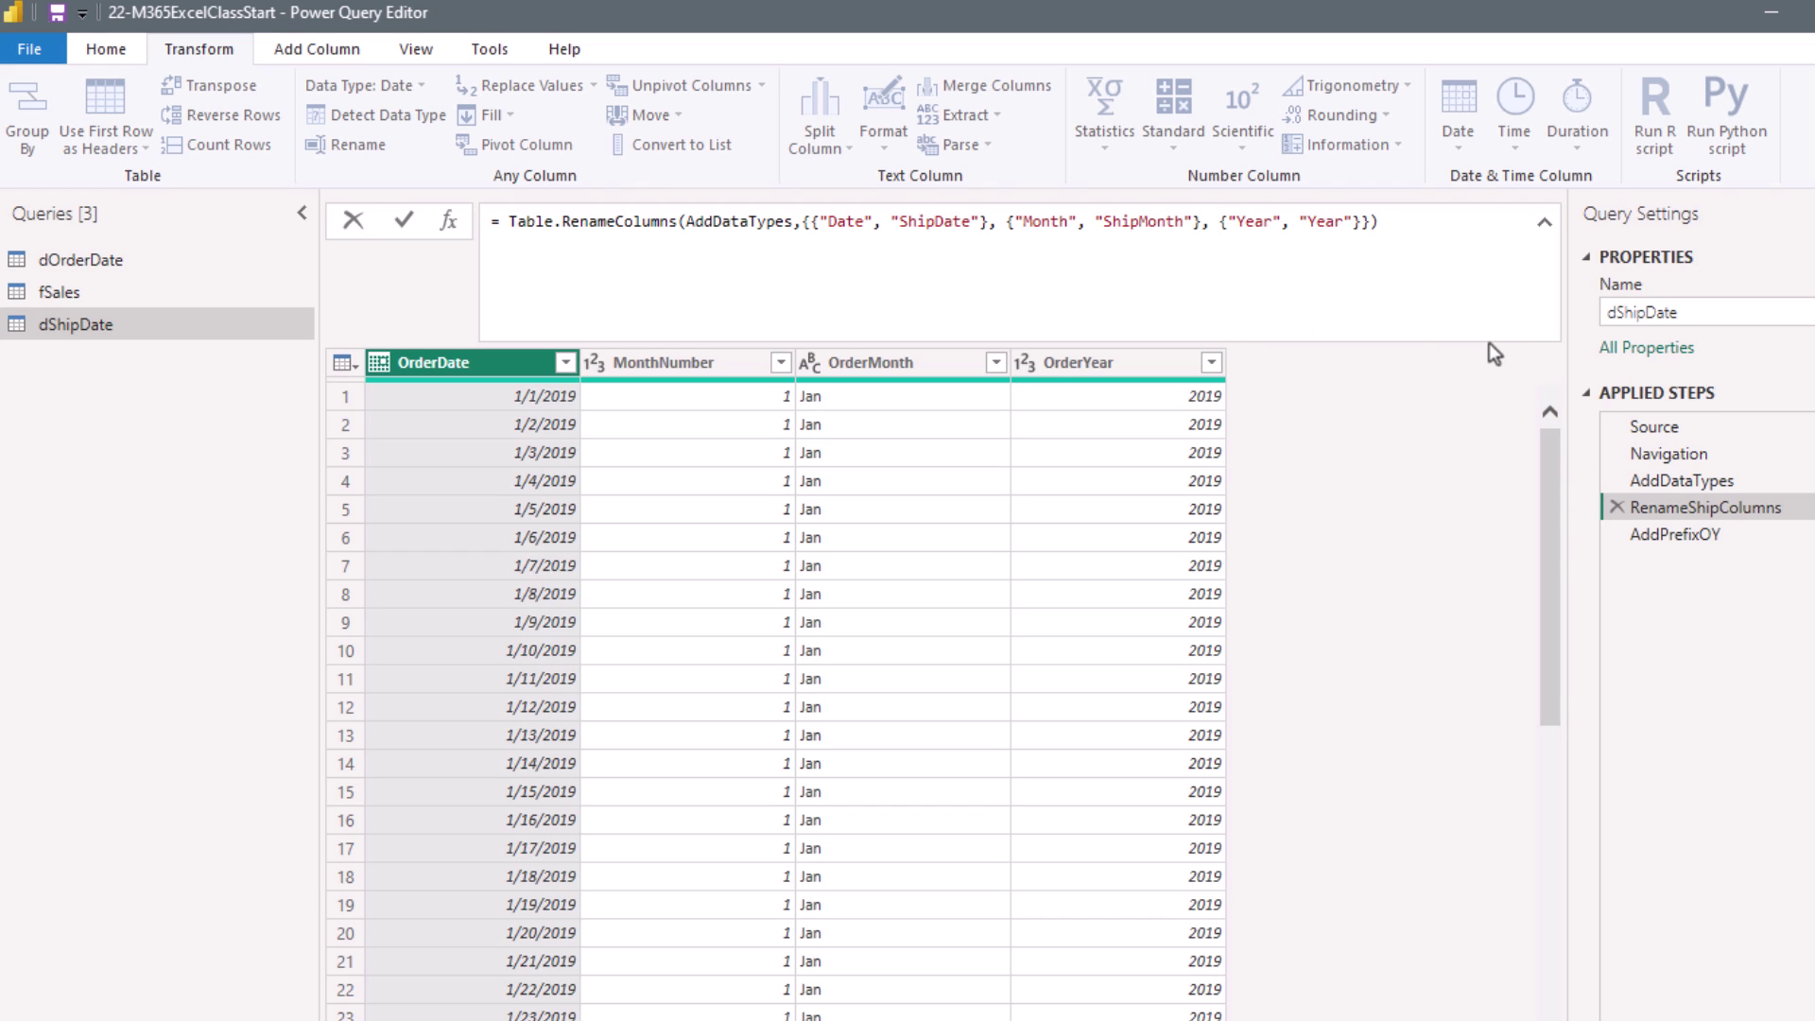
type("Ship")
left_click(1468, 238)
key("Return")
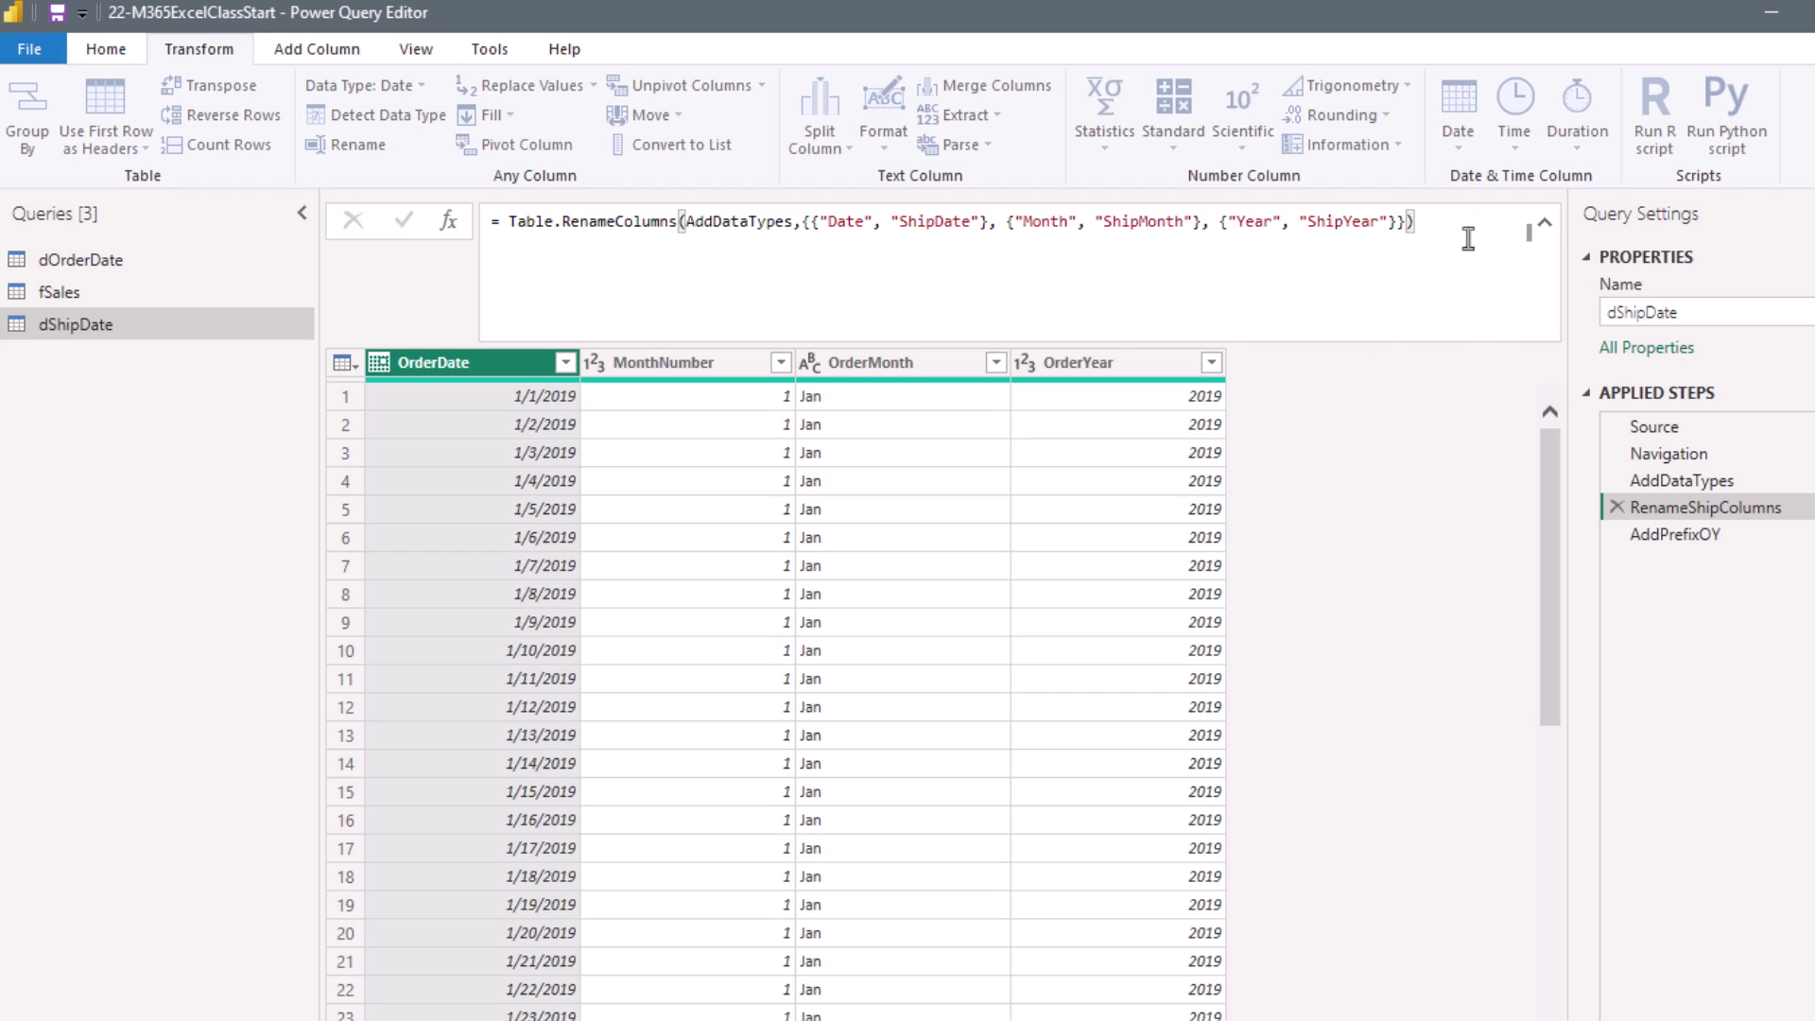
Step: Rename the applied step AddPrefixOY of the dShipDate query as AddPrefixSY
left_click(1659, 535)
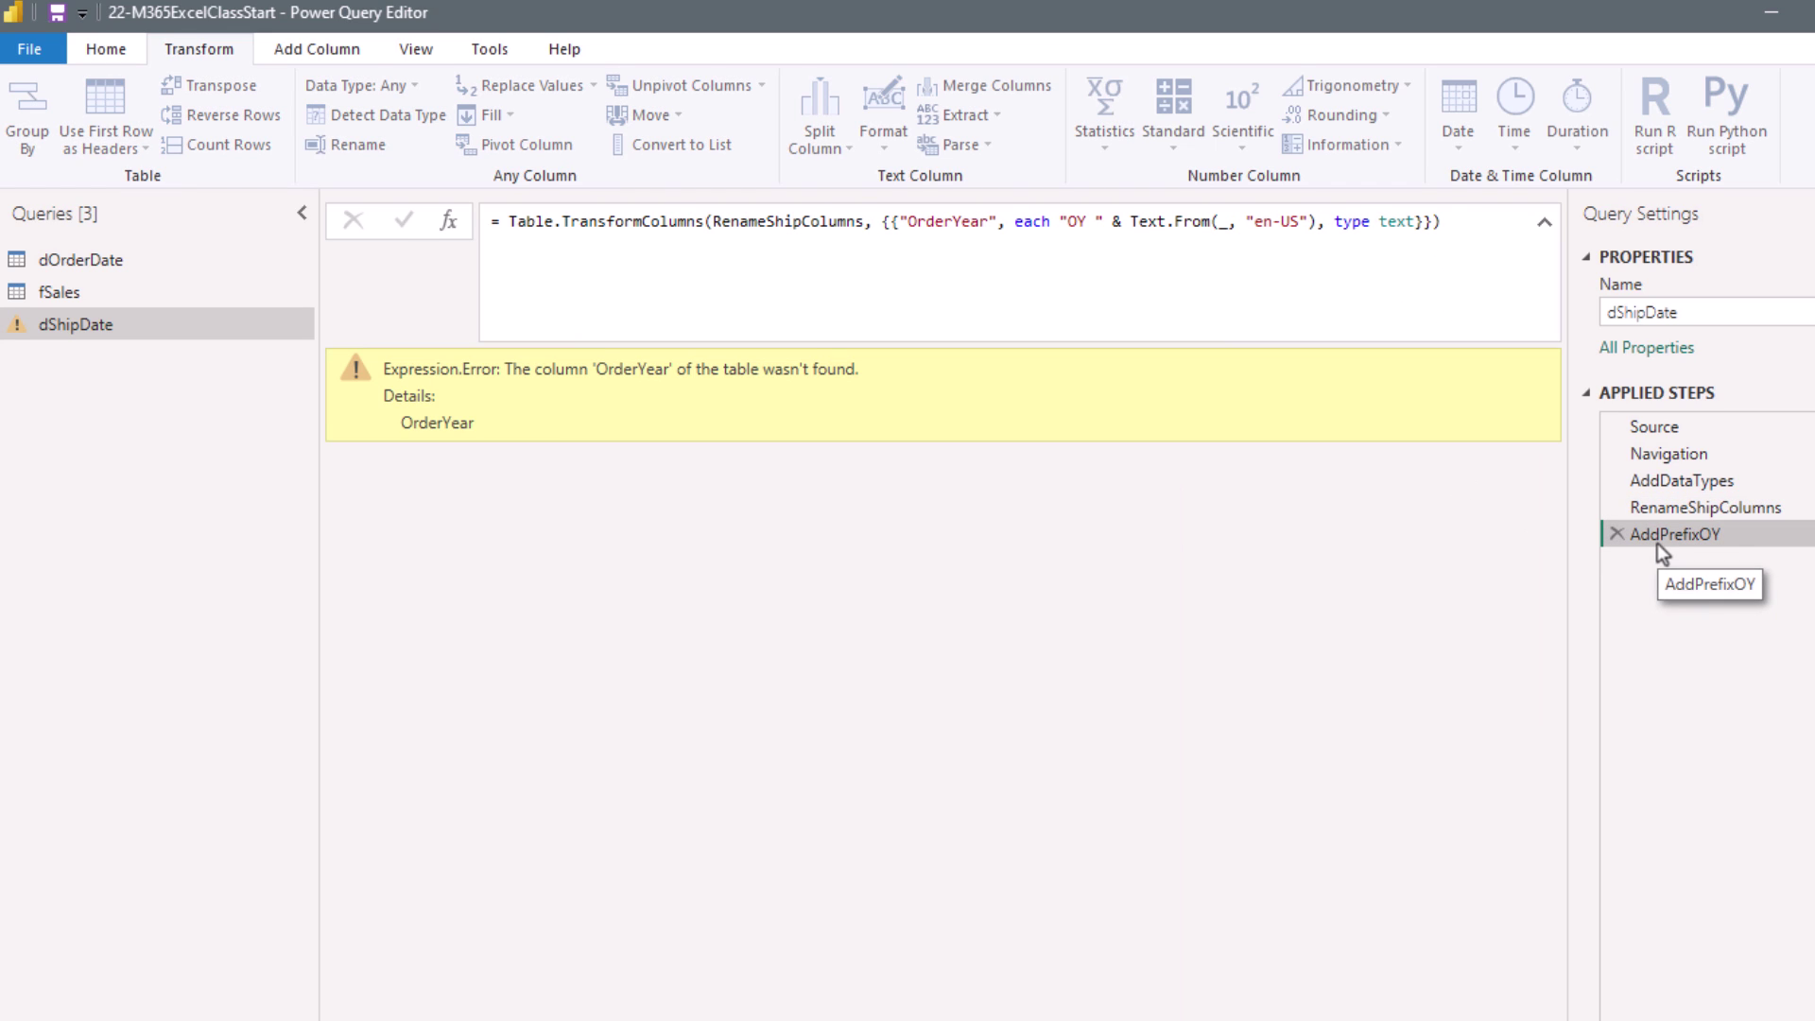
key("F2")
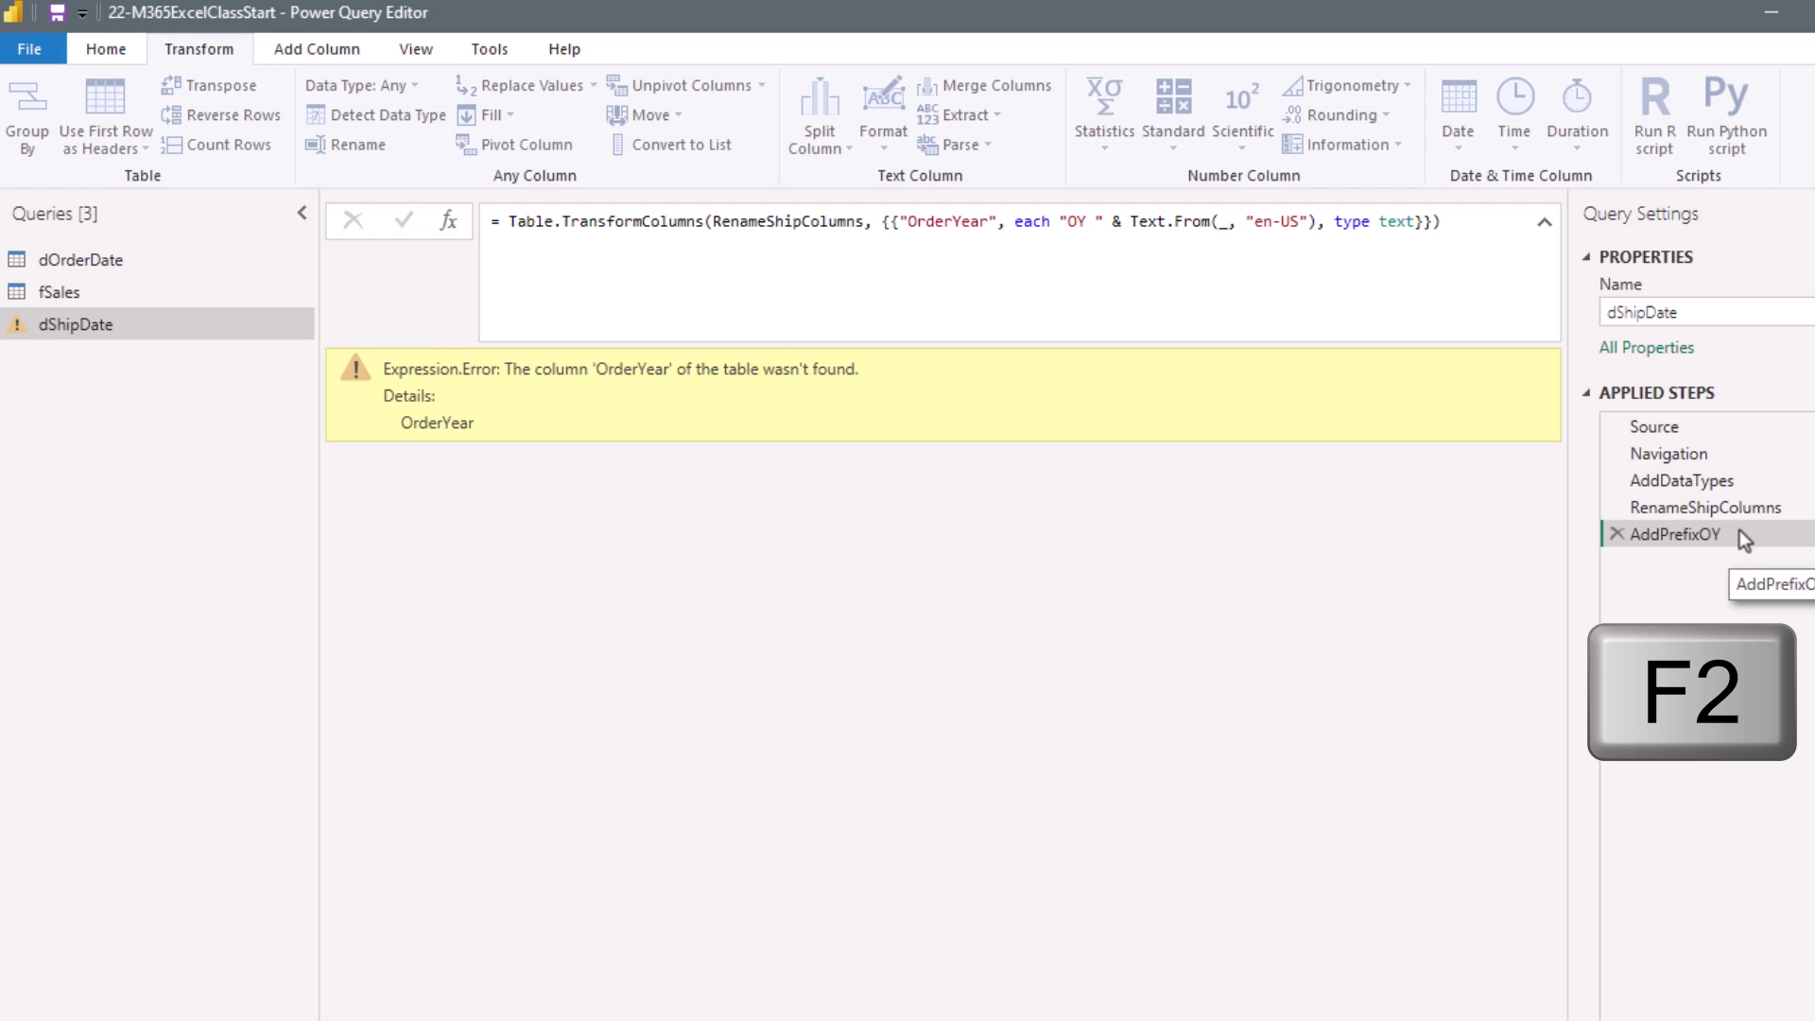
key("End")
key("Left")
key("BackSpace")
type("S")
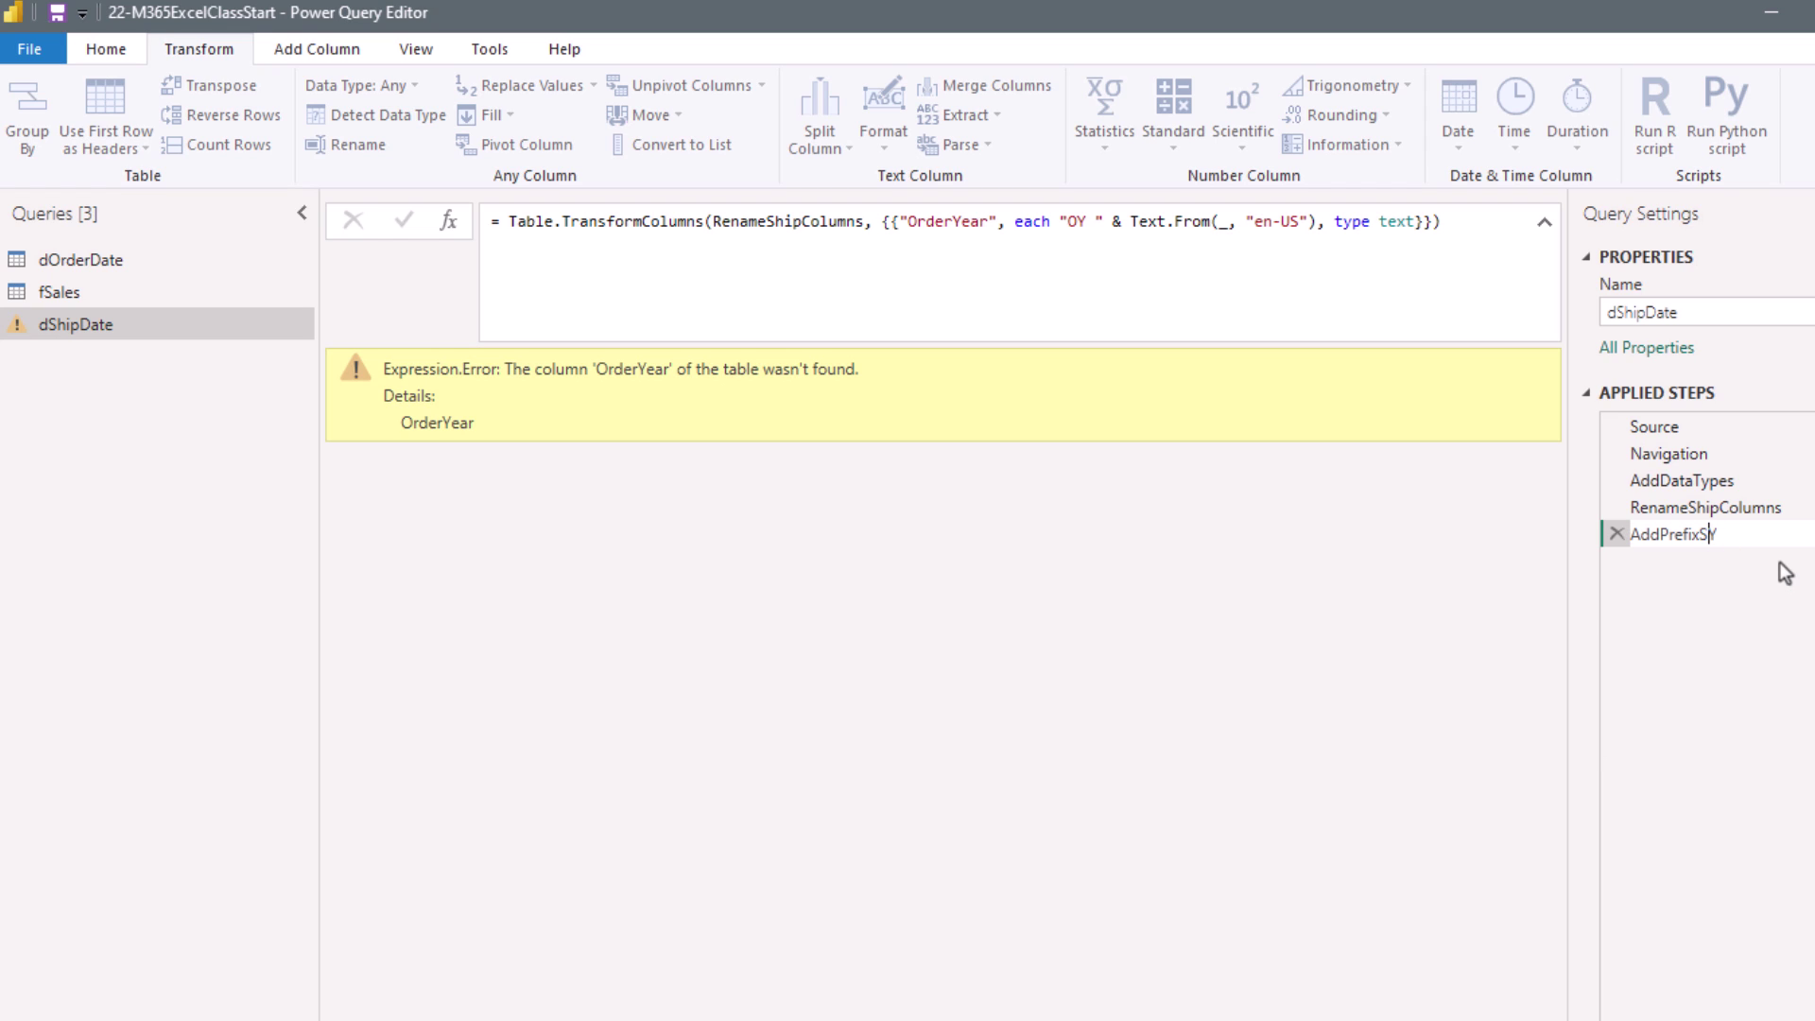
key("Return")
Step: Edit the AddPrefixSY formula to refer to the ShipYear column and add the prefix "SY "
left_click(952, 221)
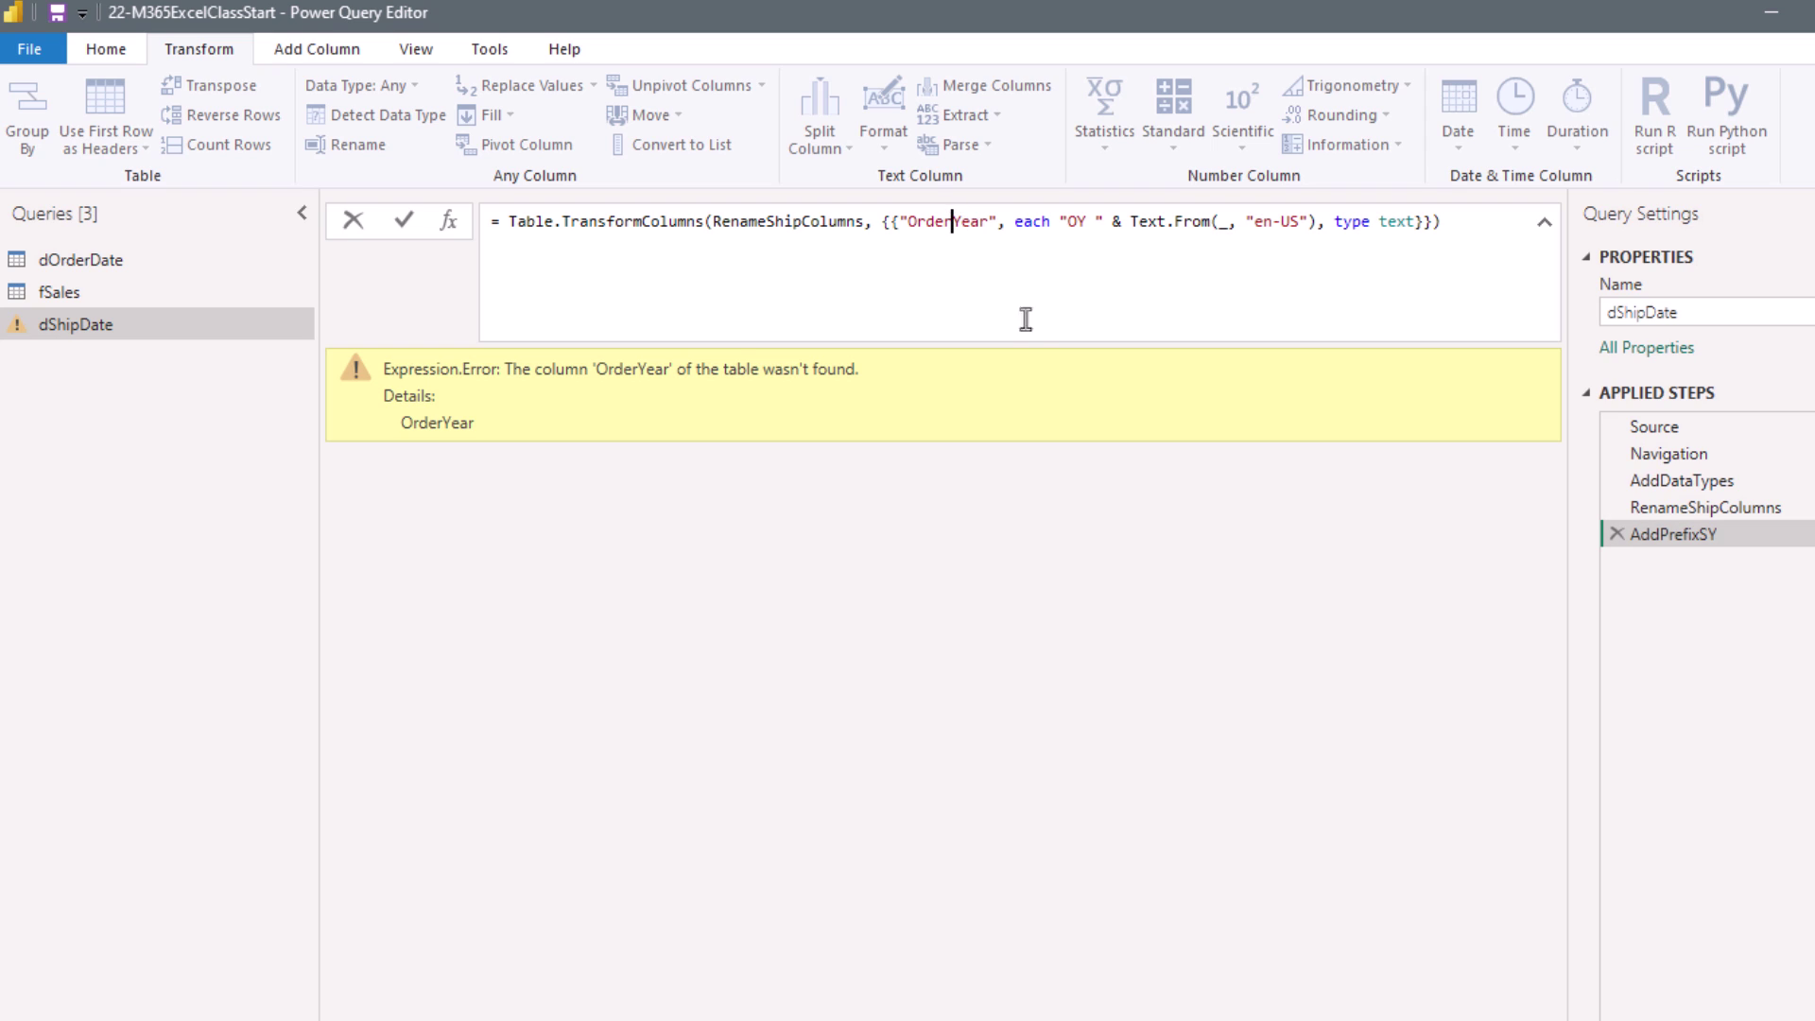
key("BackSpace")
key("BackSpace")
key("BackSpace")
key("BackSpace")
key("BackSpace")
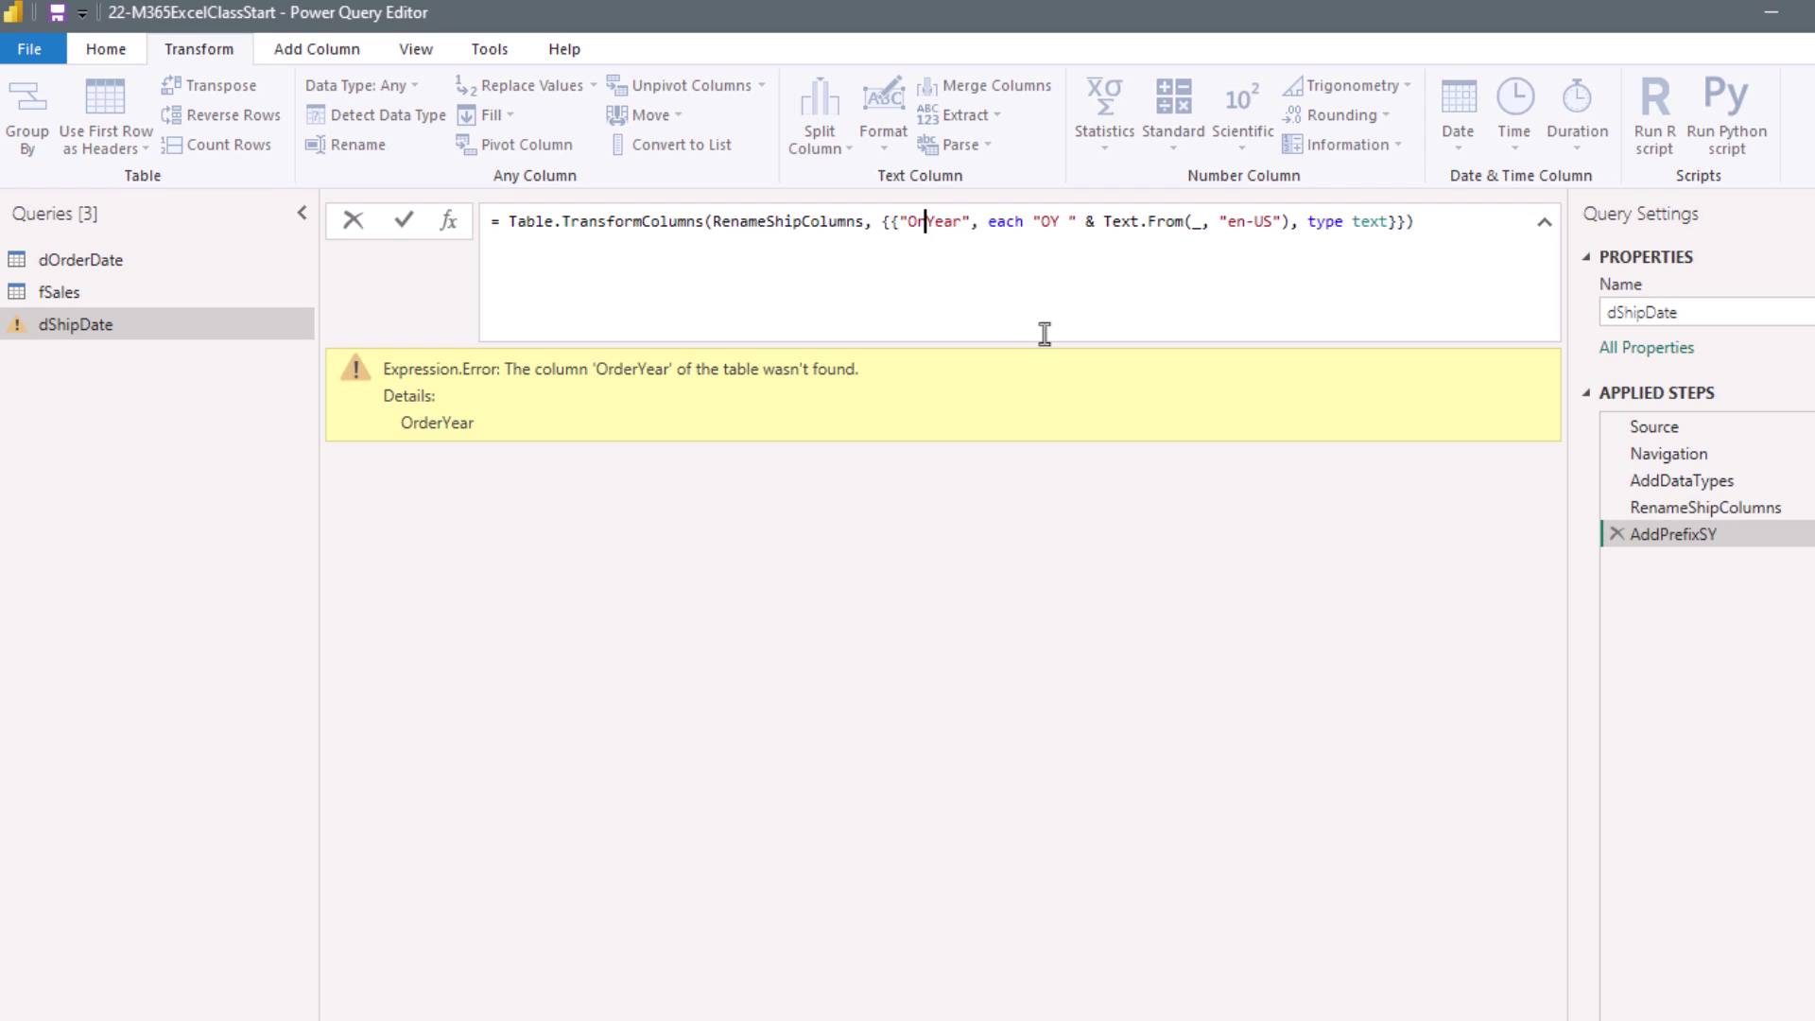
type("Ship")
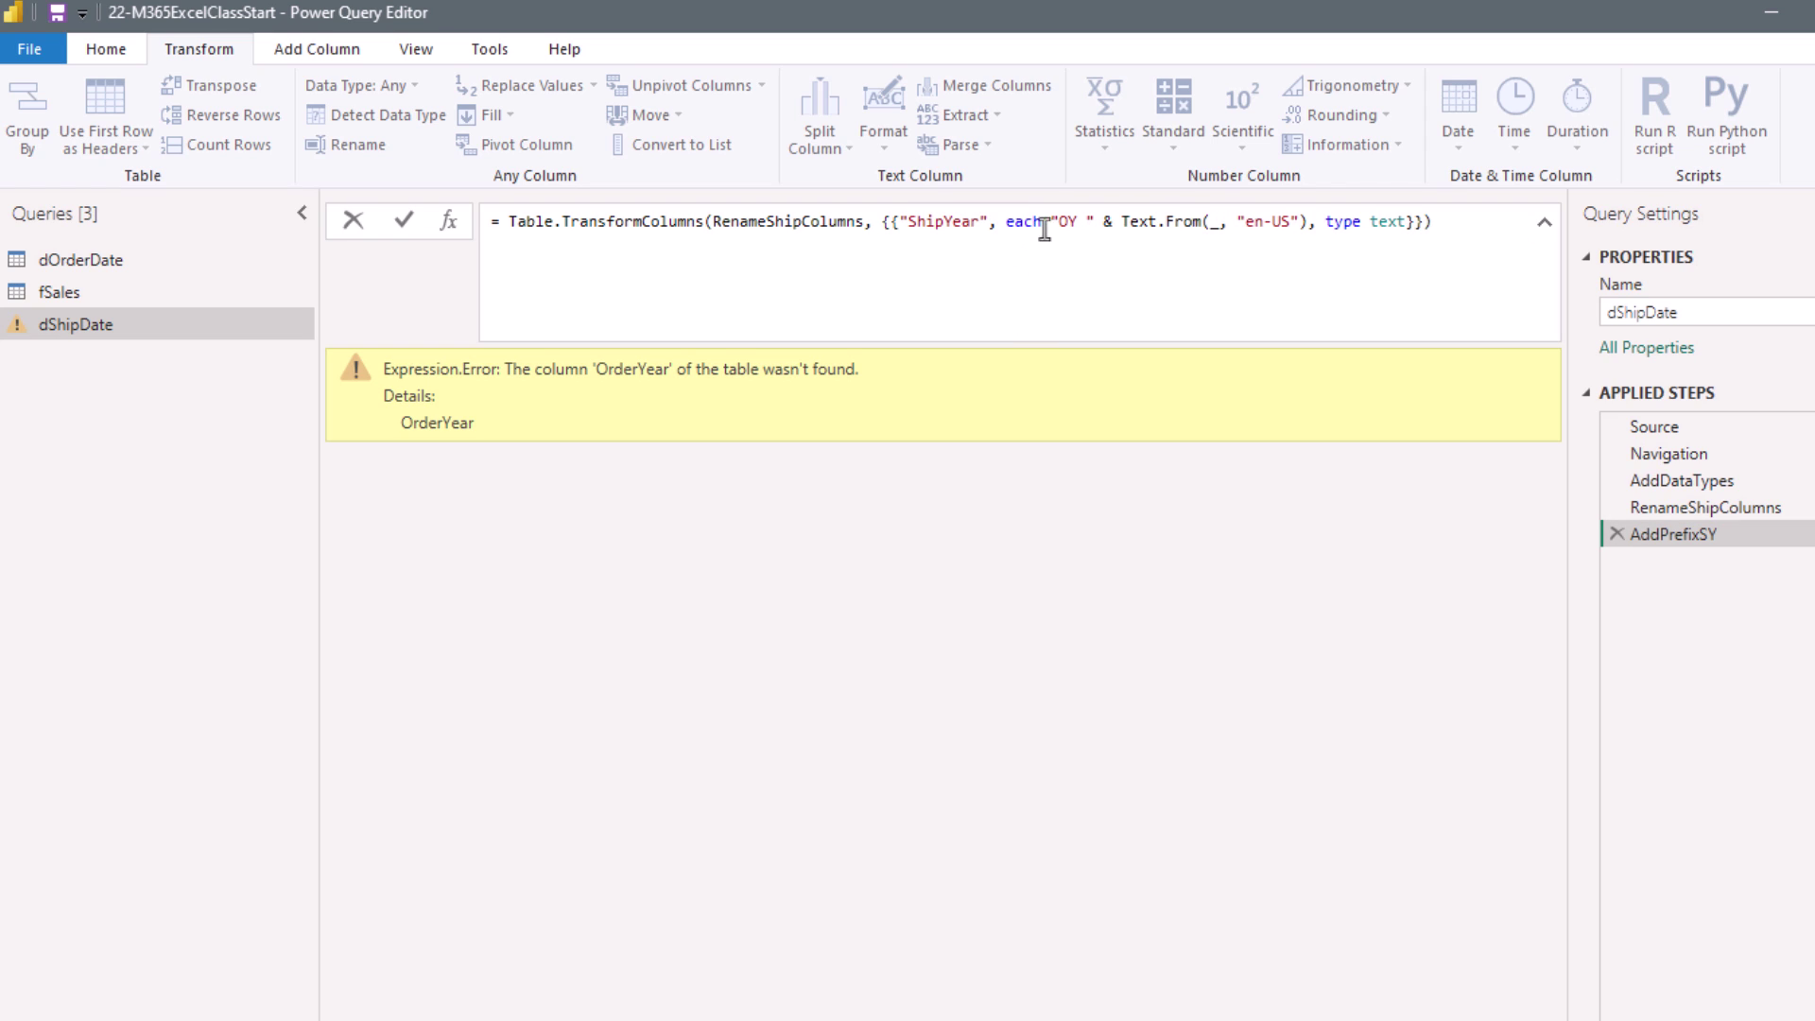
left_click(1066, 222)
key("BackSpace")
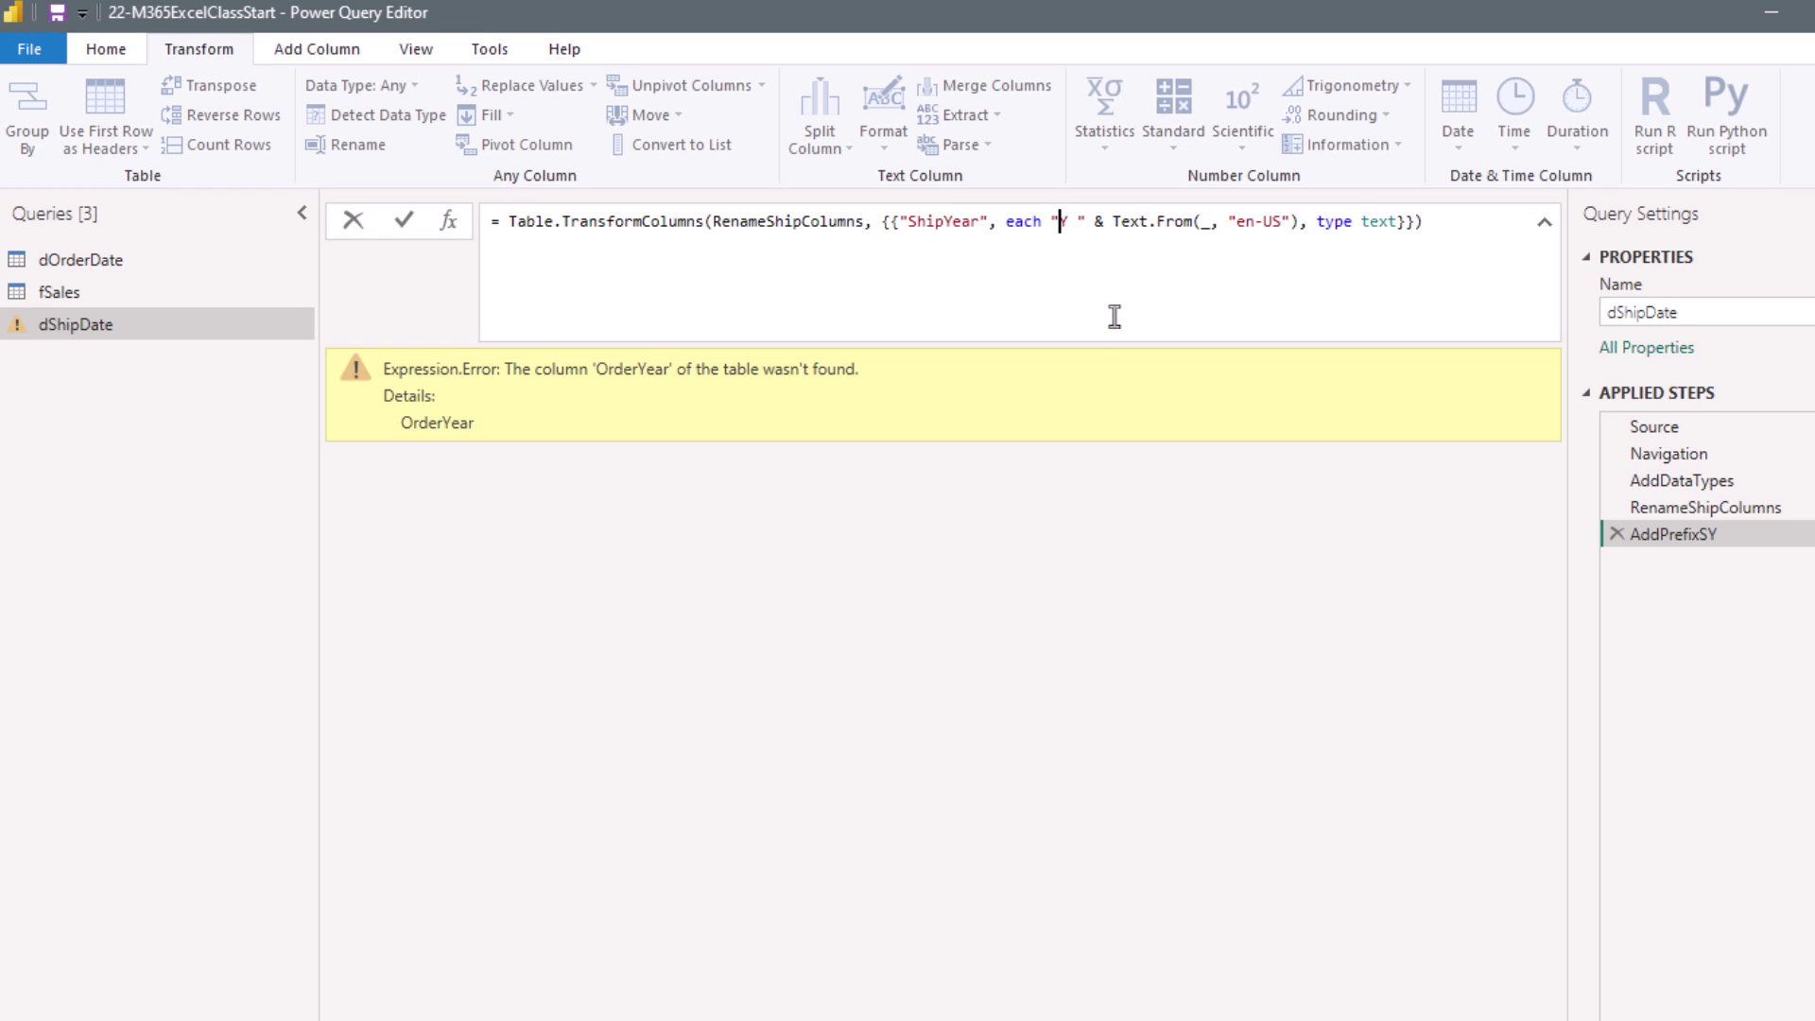
type("S")
key("Return")
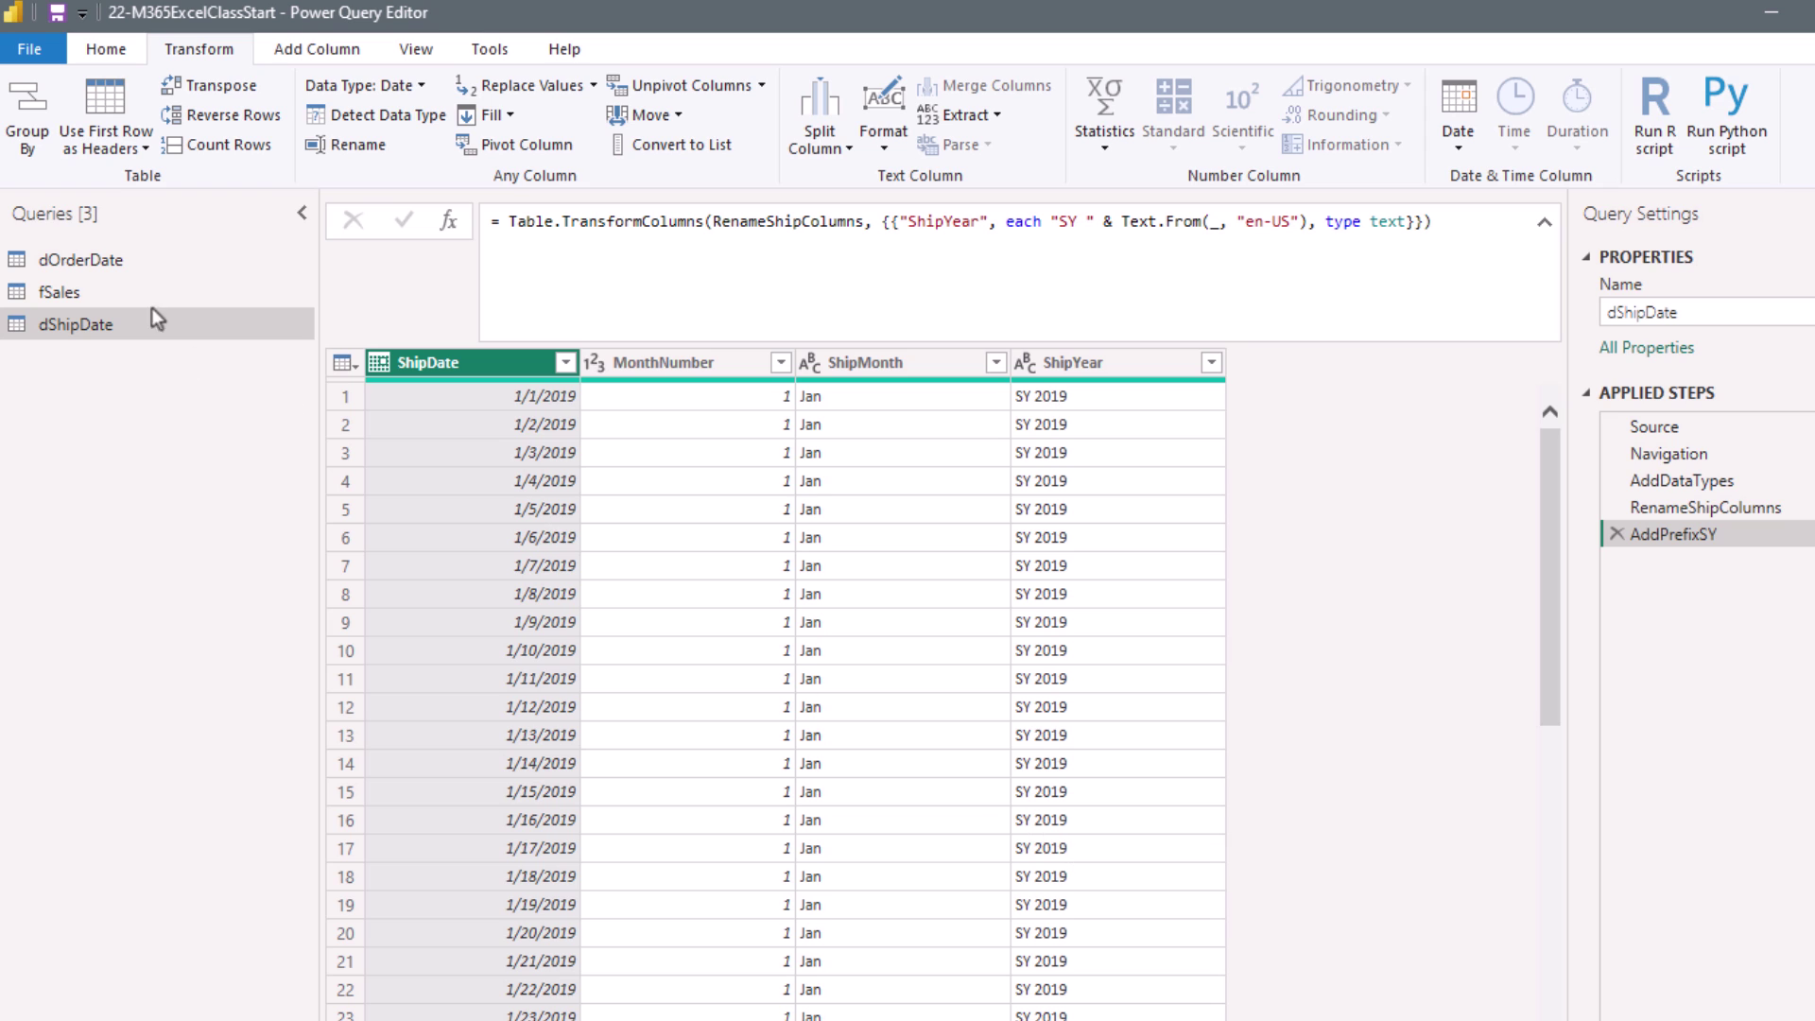
Step: Close and apply the queries, and relate ShipDate in dShipDate to ShipDate in fSales in the model diagram
left_click(105, 47)
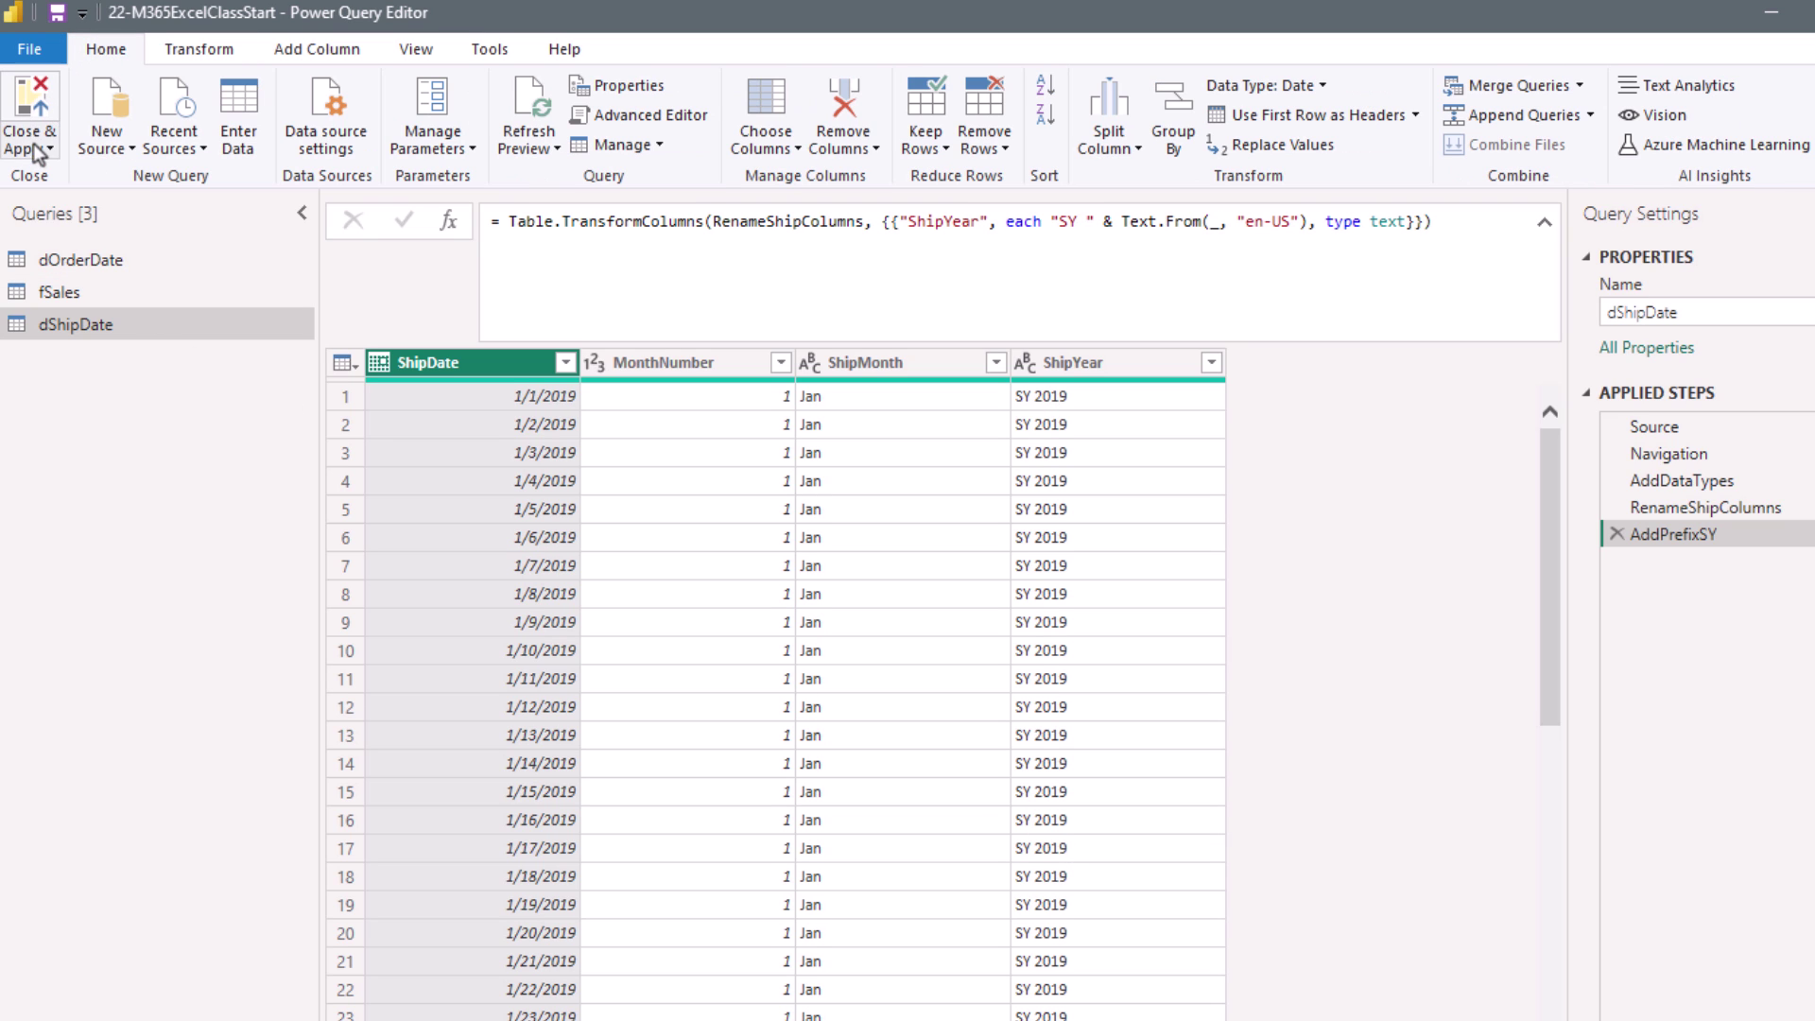
left_click(36, 113)
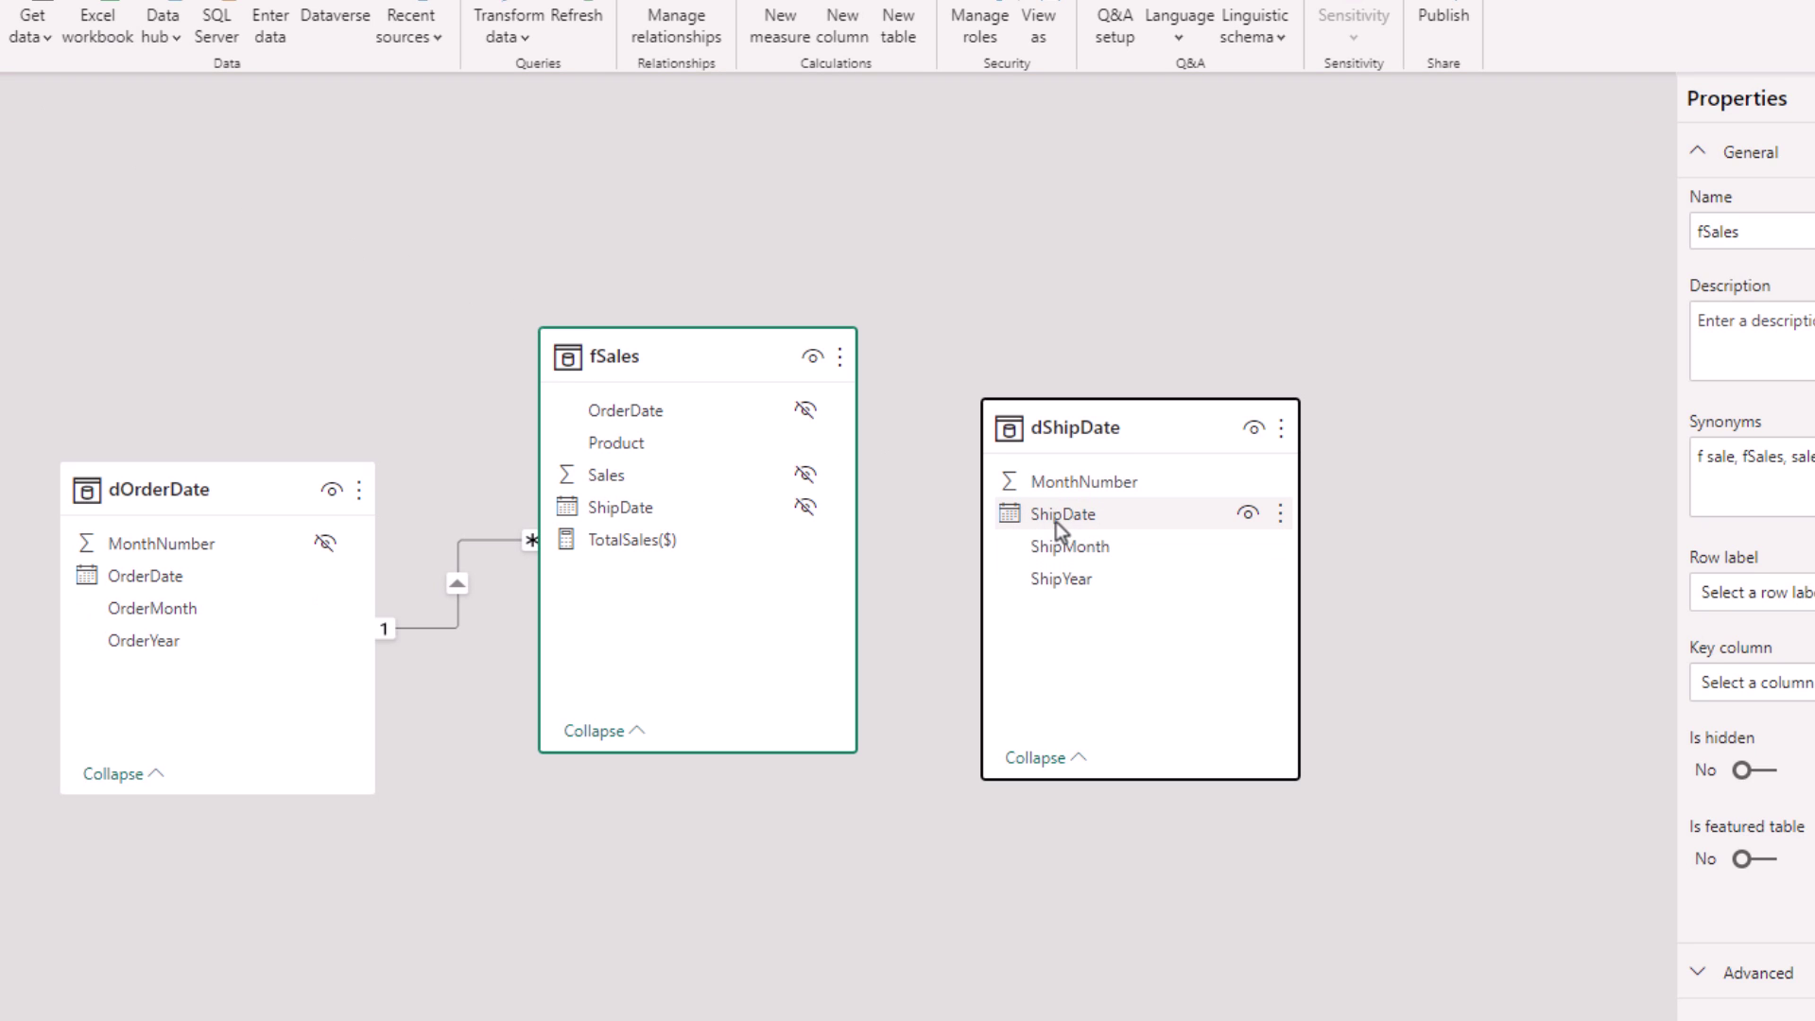
left_click_drag(1066, 513, 639, 513)
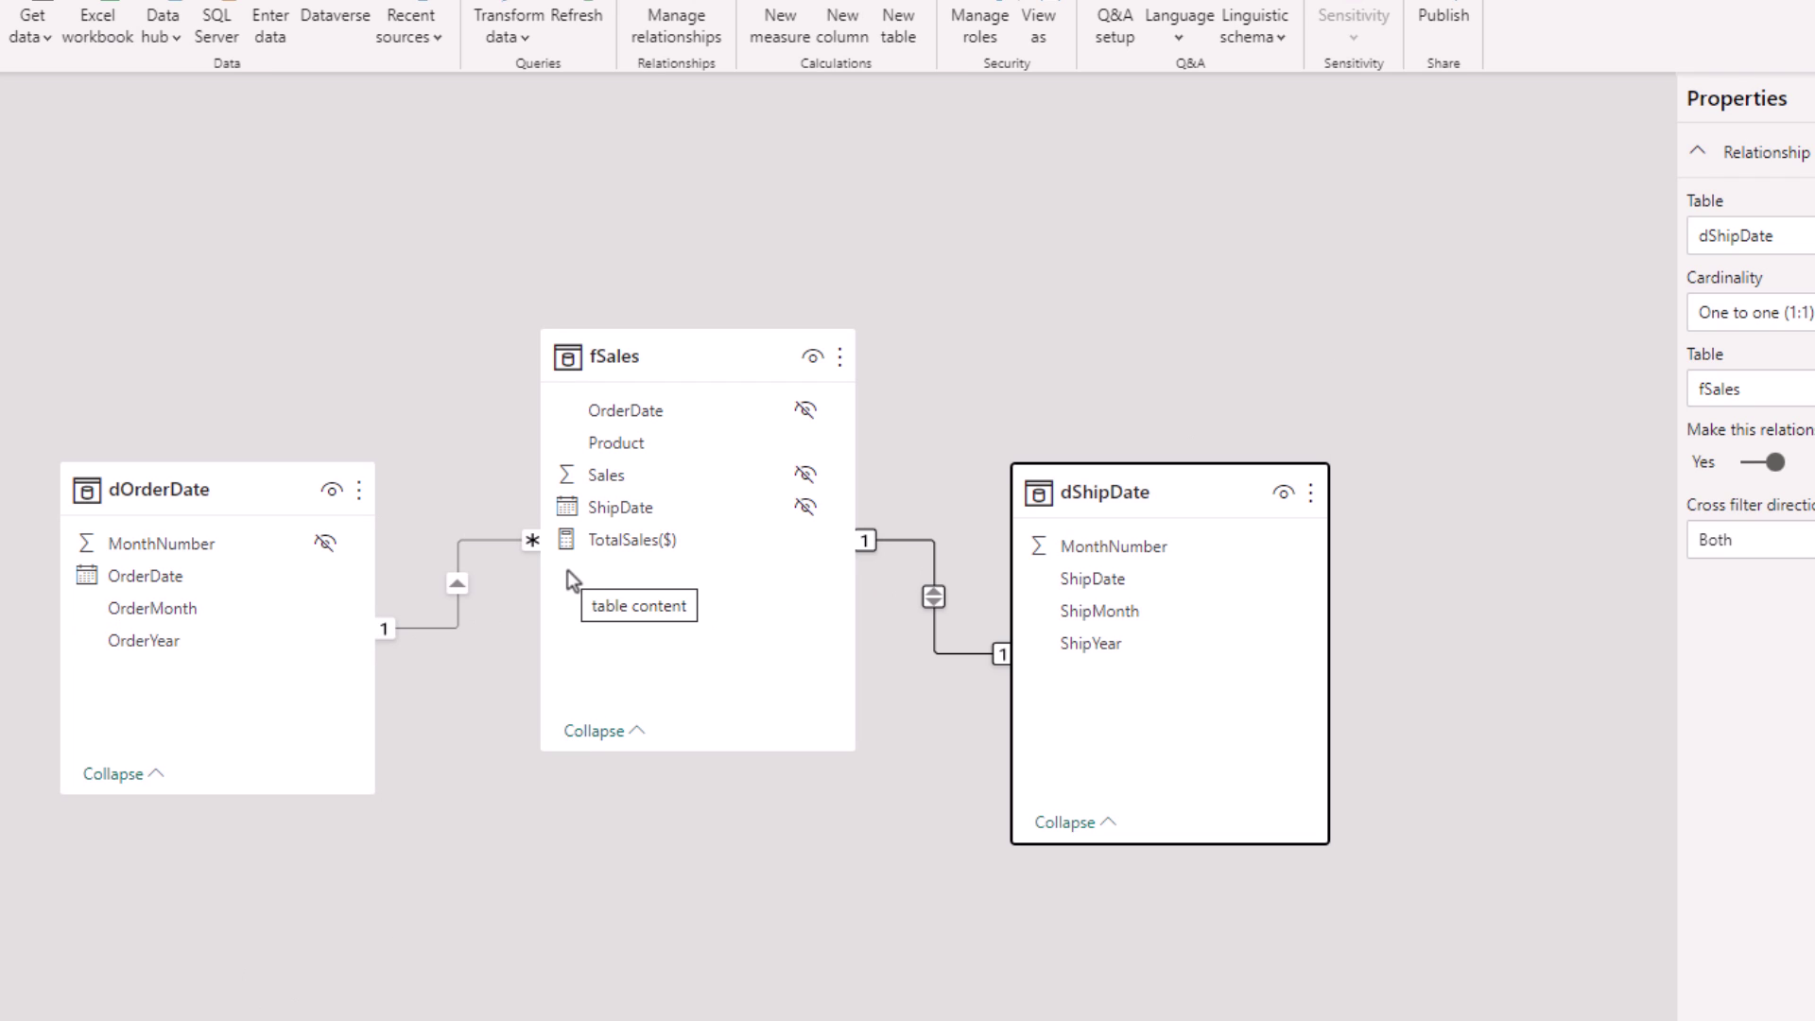
Step: On the report page, build a matrix with OrderYear in the rows, ShipYear in the columns and the TotalSales($) measure as values
left_click(635, 549)
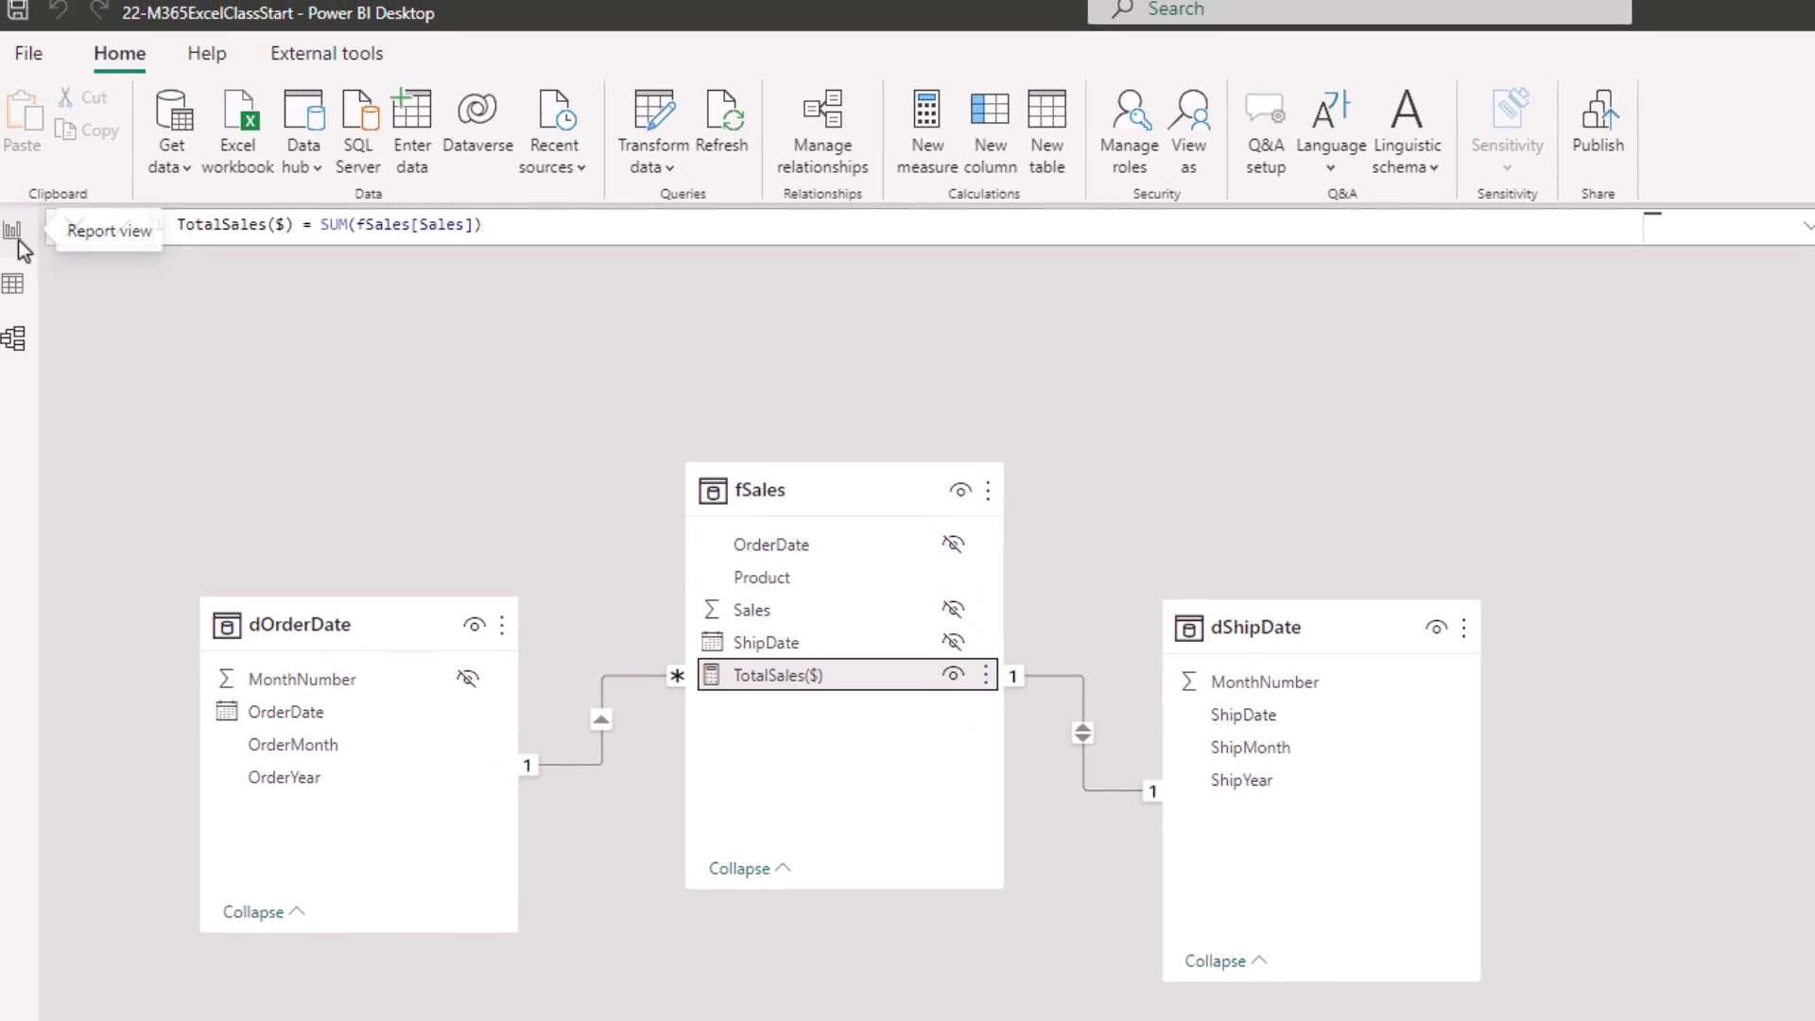
left_click(29, 248)
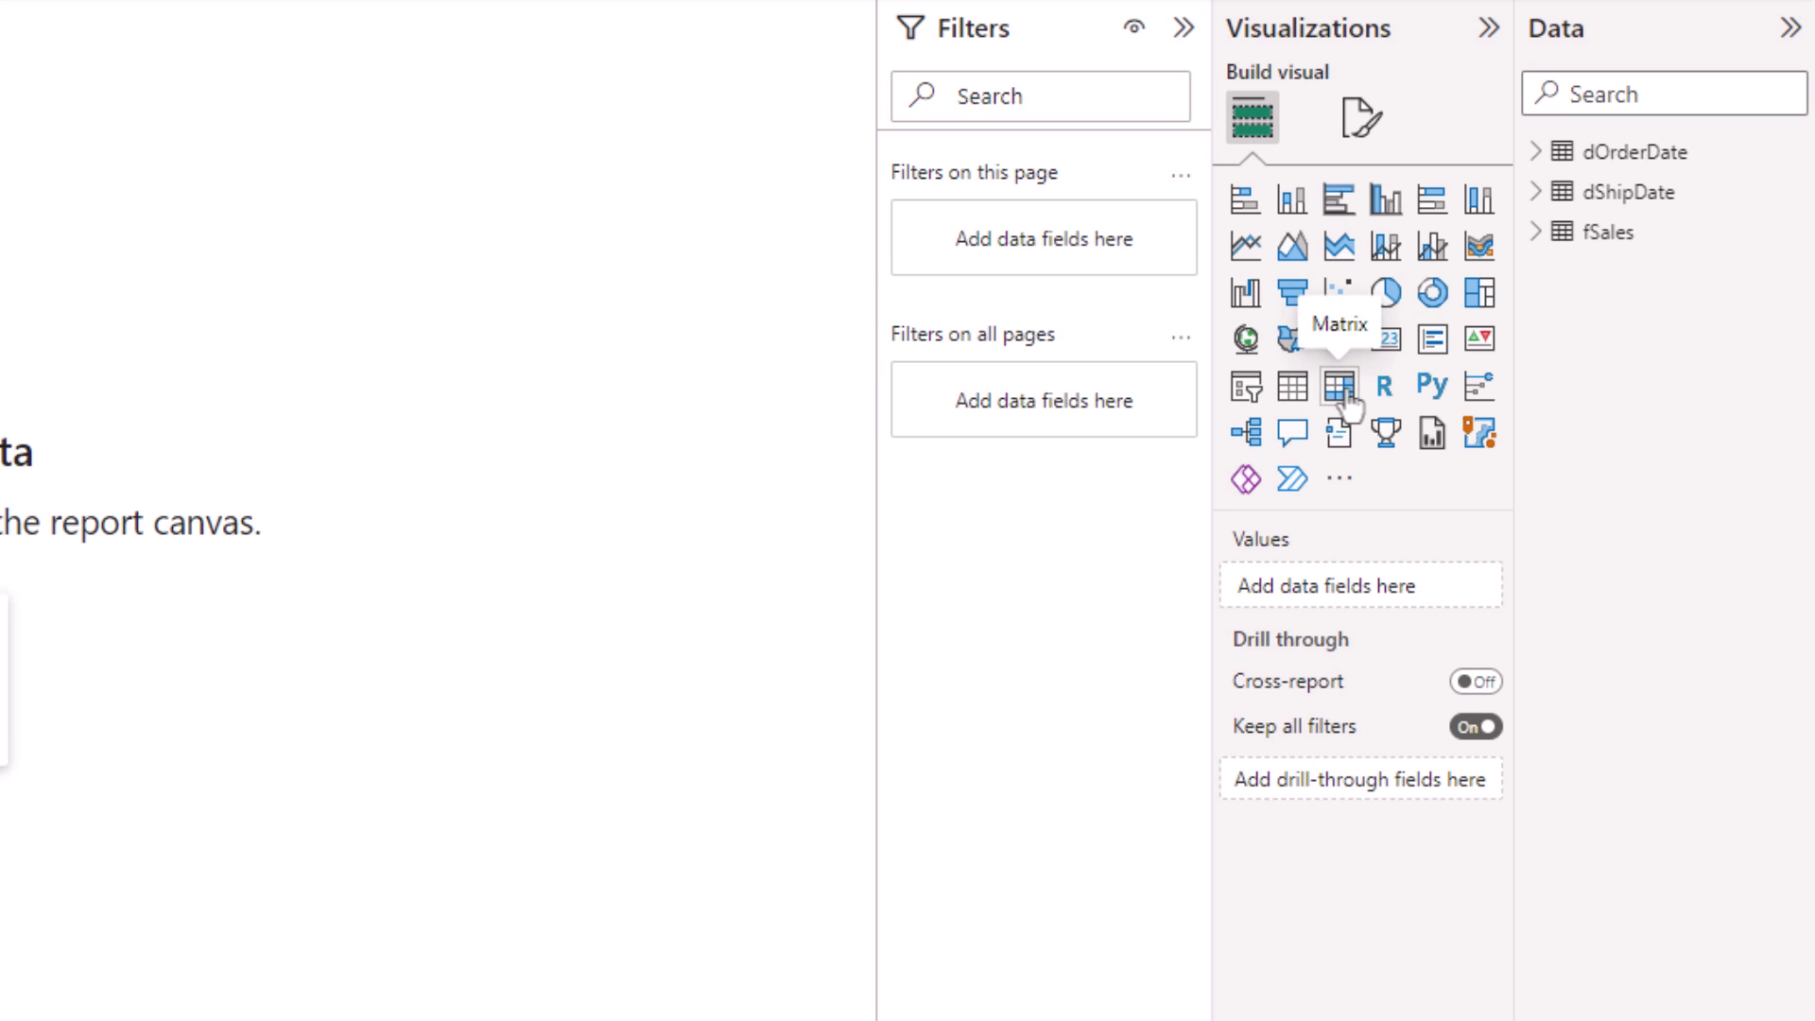
left_click(1341, 386)
left_click(1535, 151)
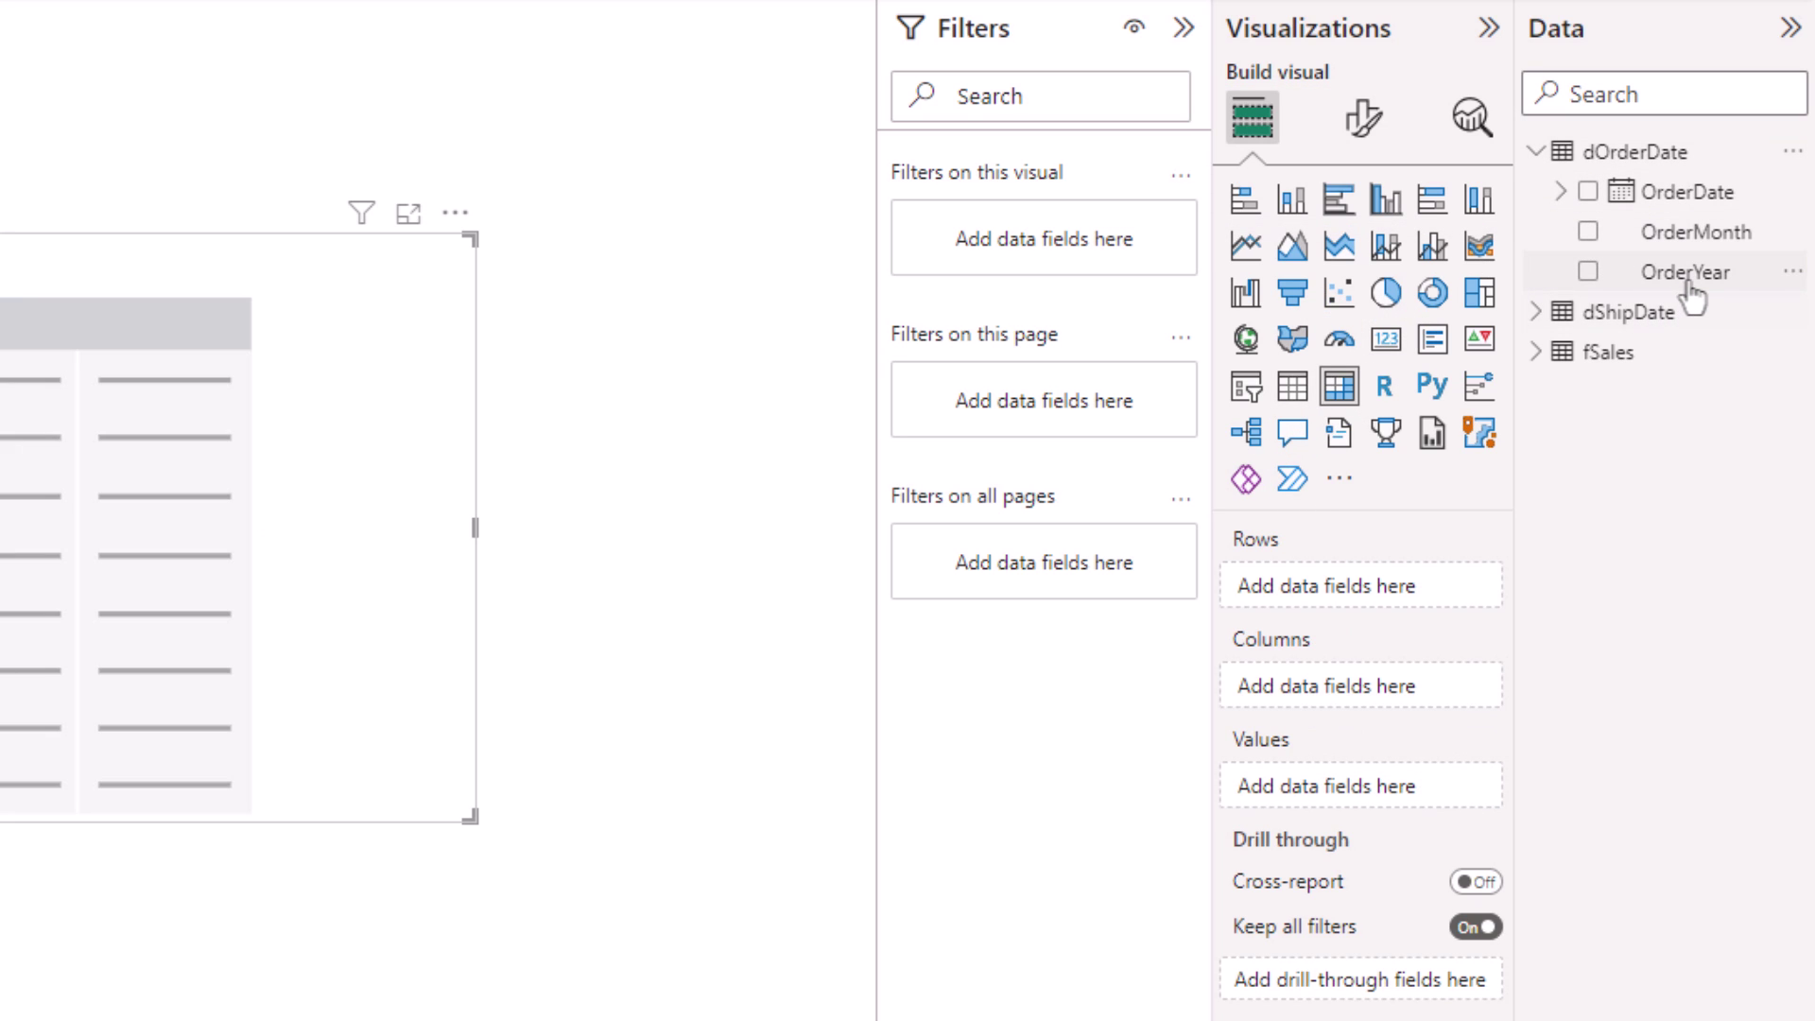
left_click_drag(1685, 276, 1369, 586)
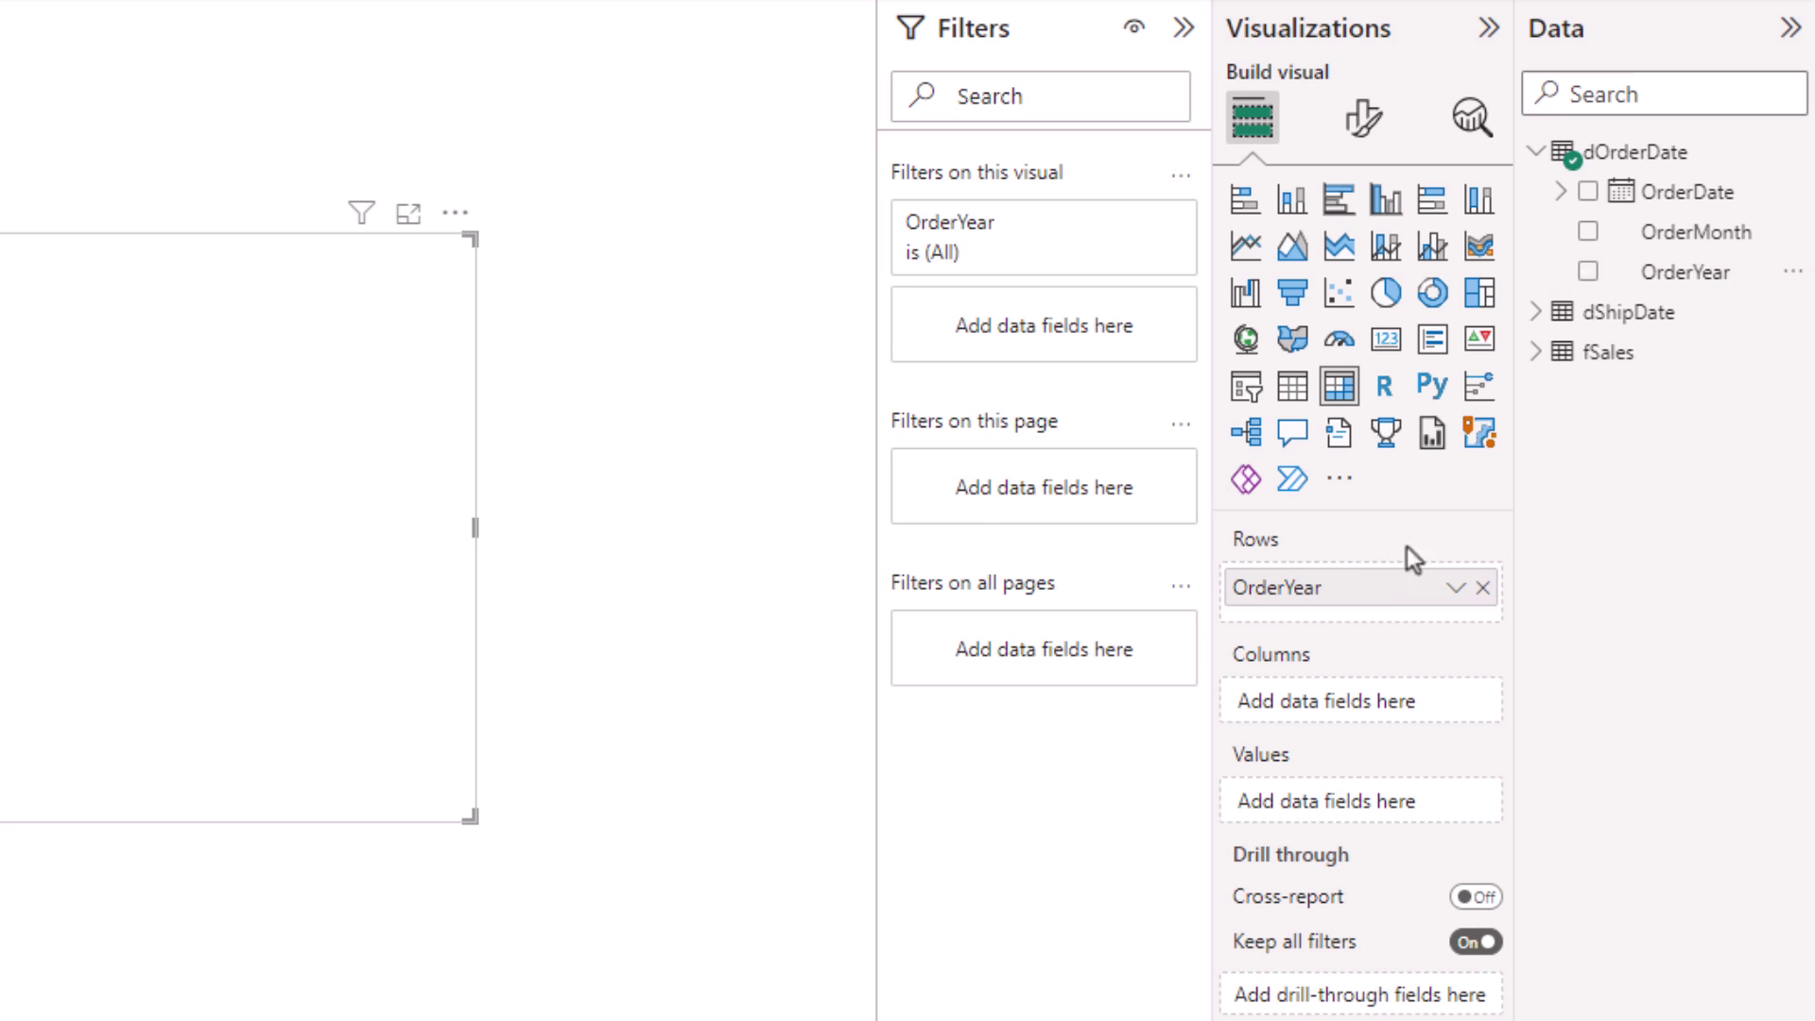
left_click(1535, 312)
left_click_drag(1675, 476, 1358, 702)
left_click(1576, 518)
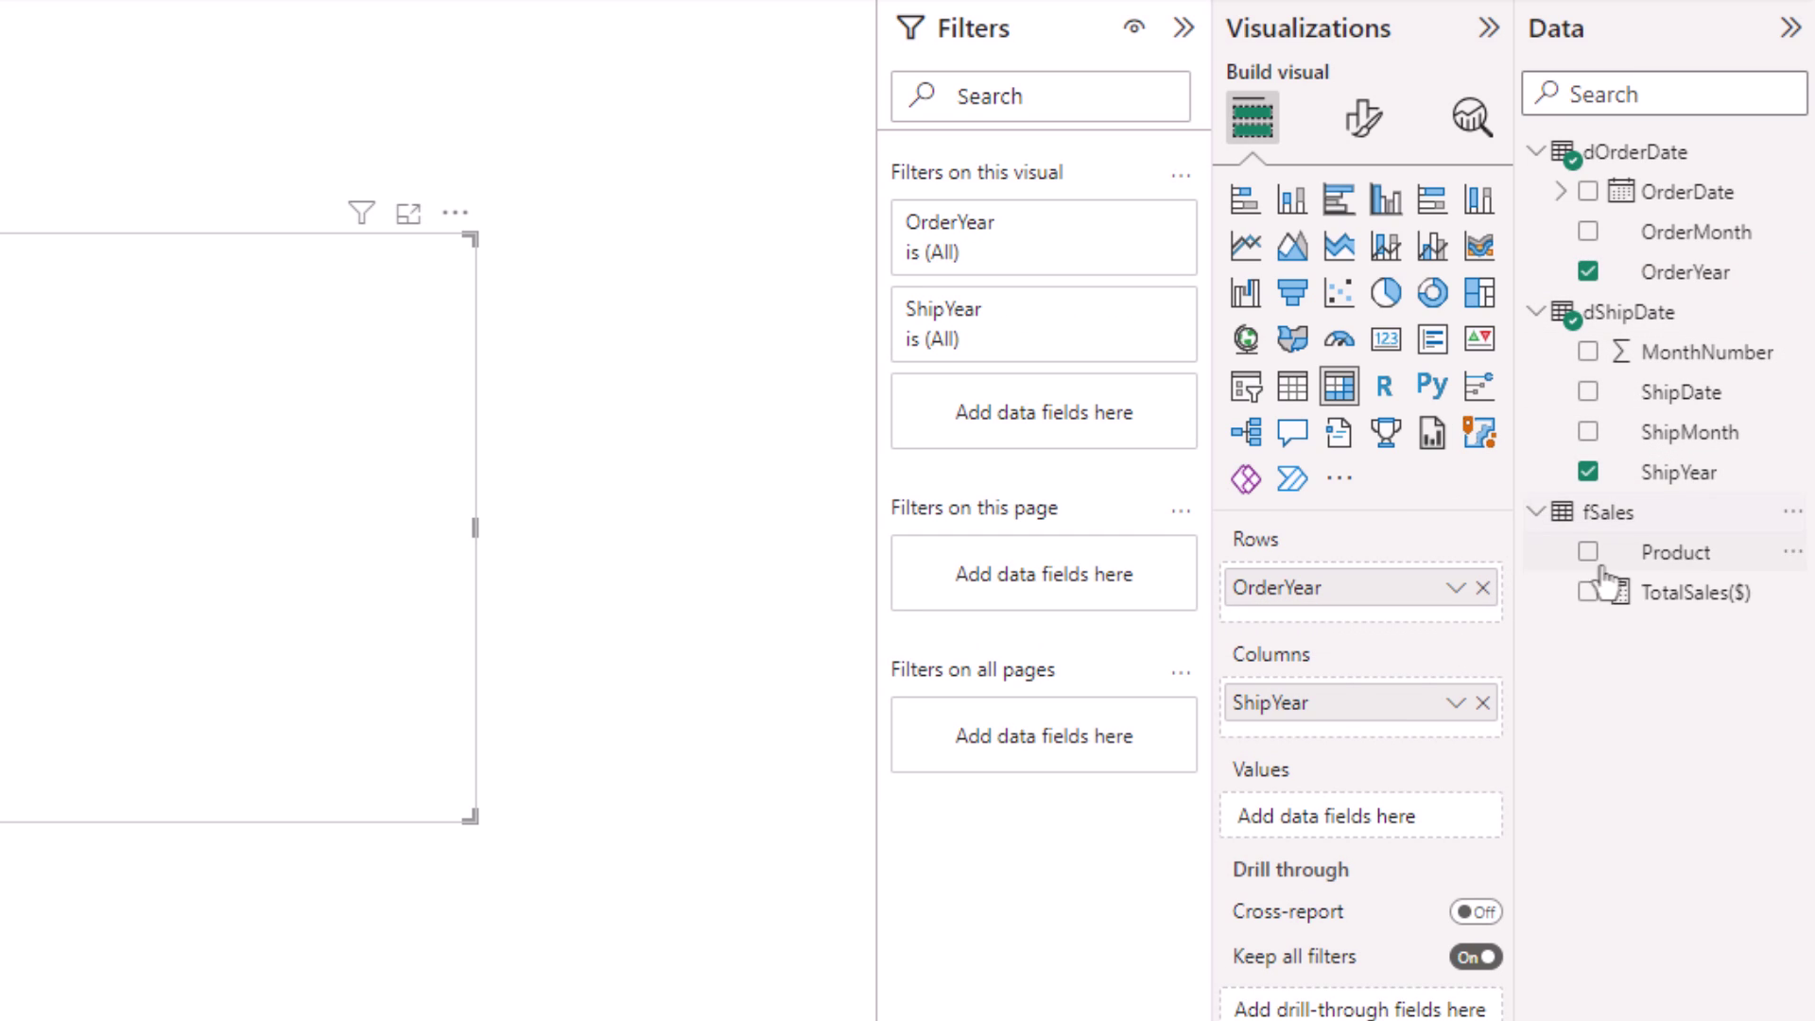
left_click(1587, 593)
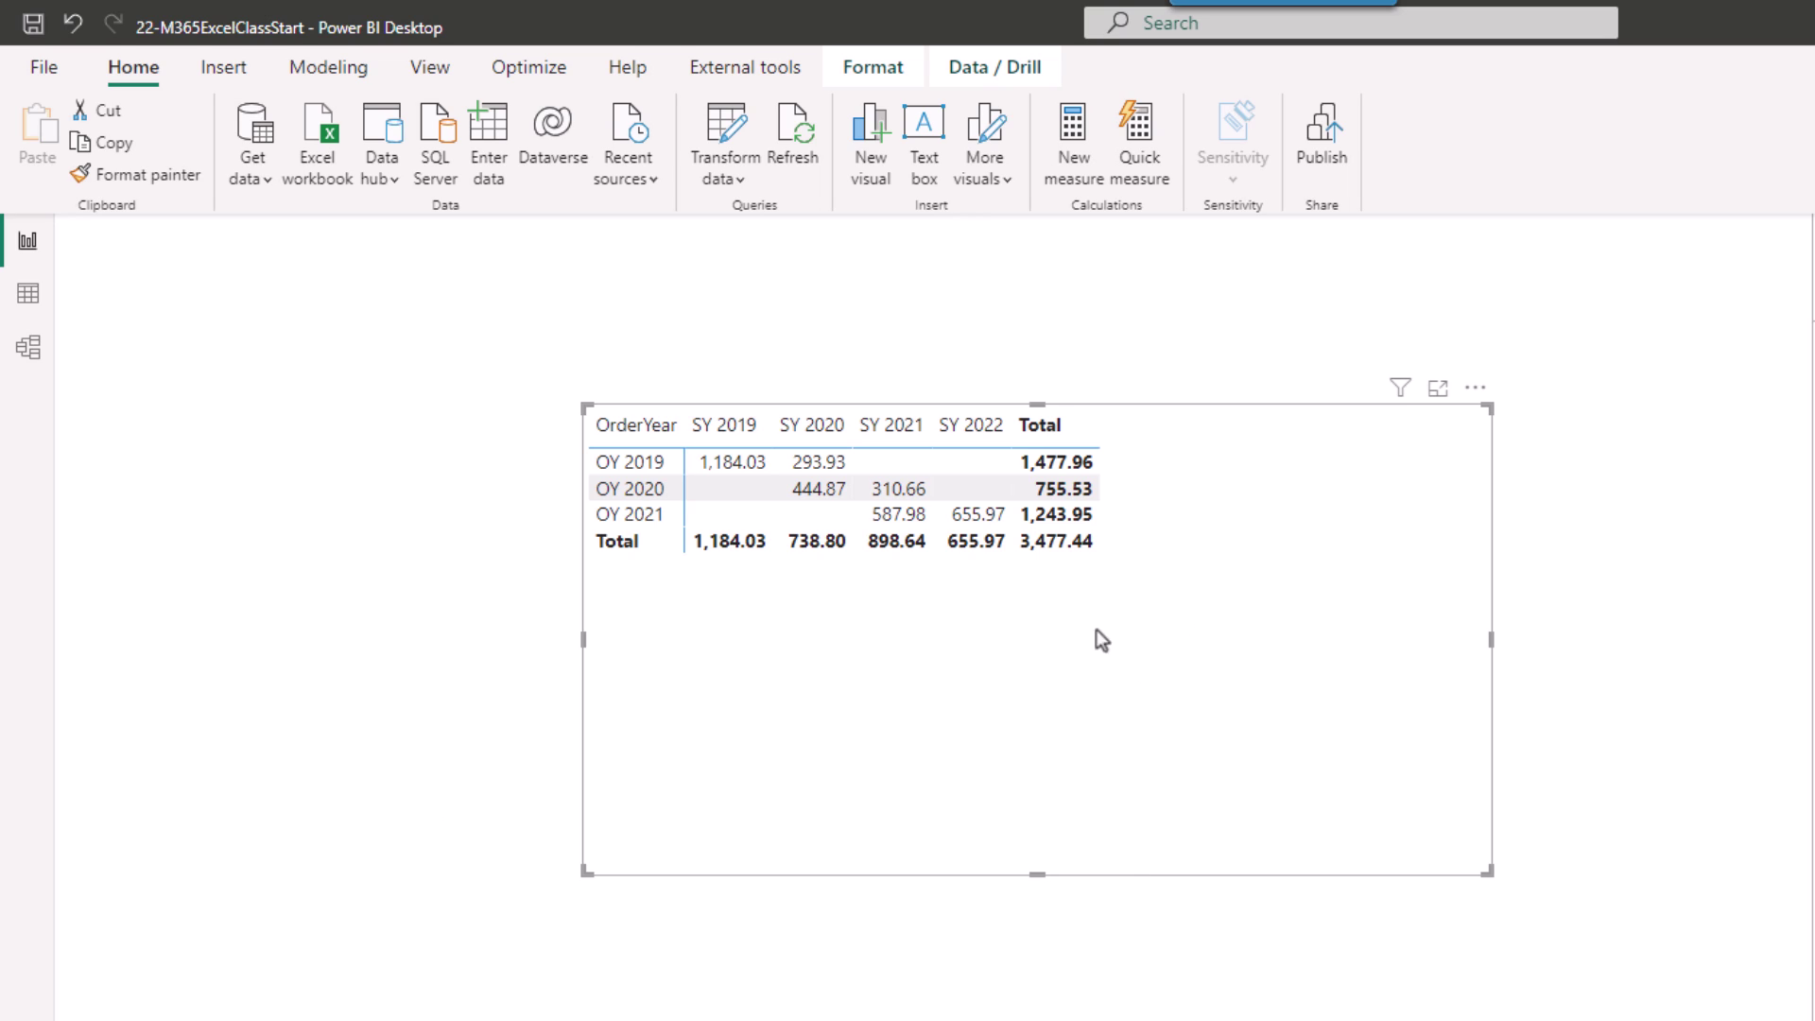
Step: Reopen the Power Query Editor and view the dShipDate query
left_click(747, 184)
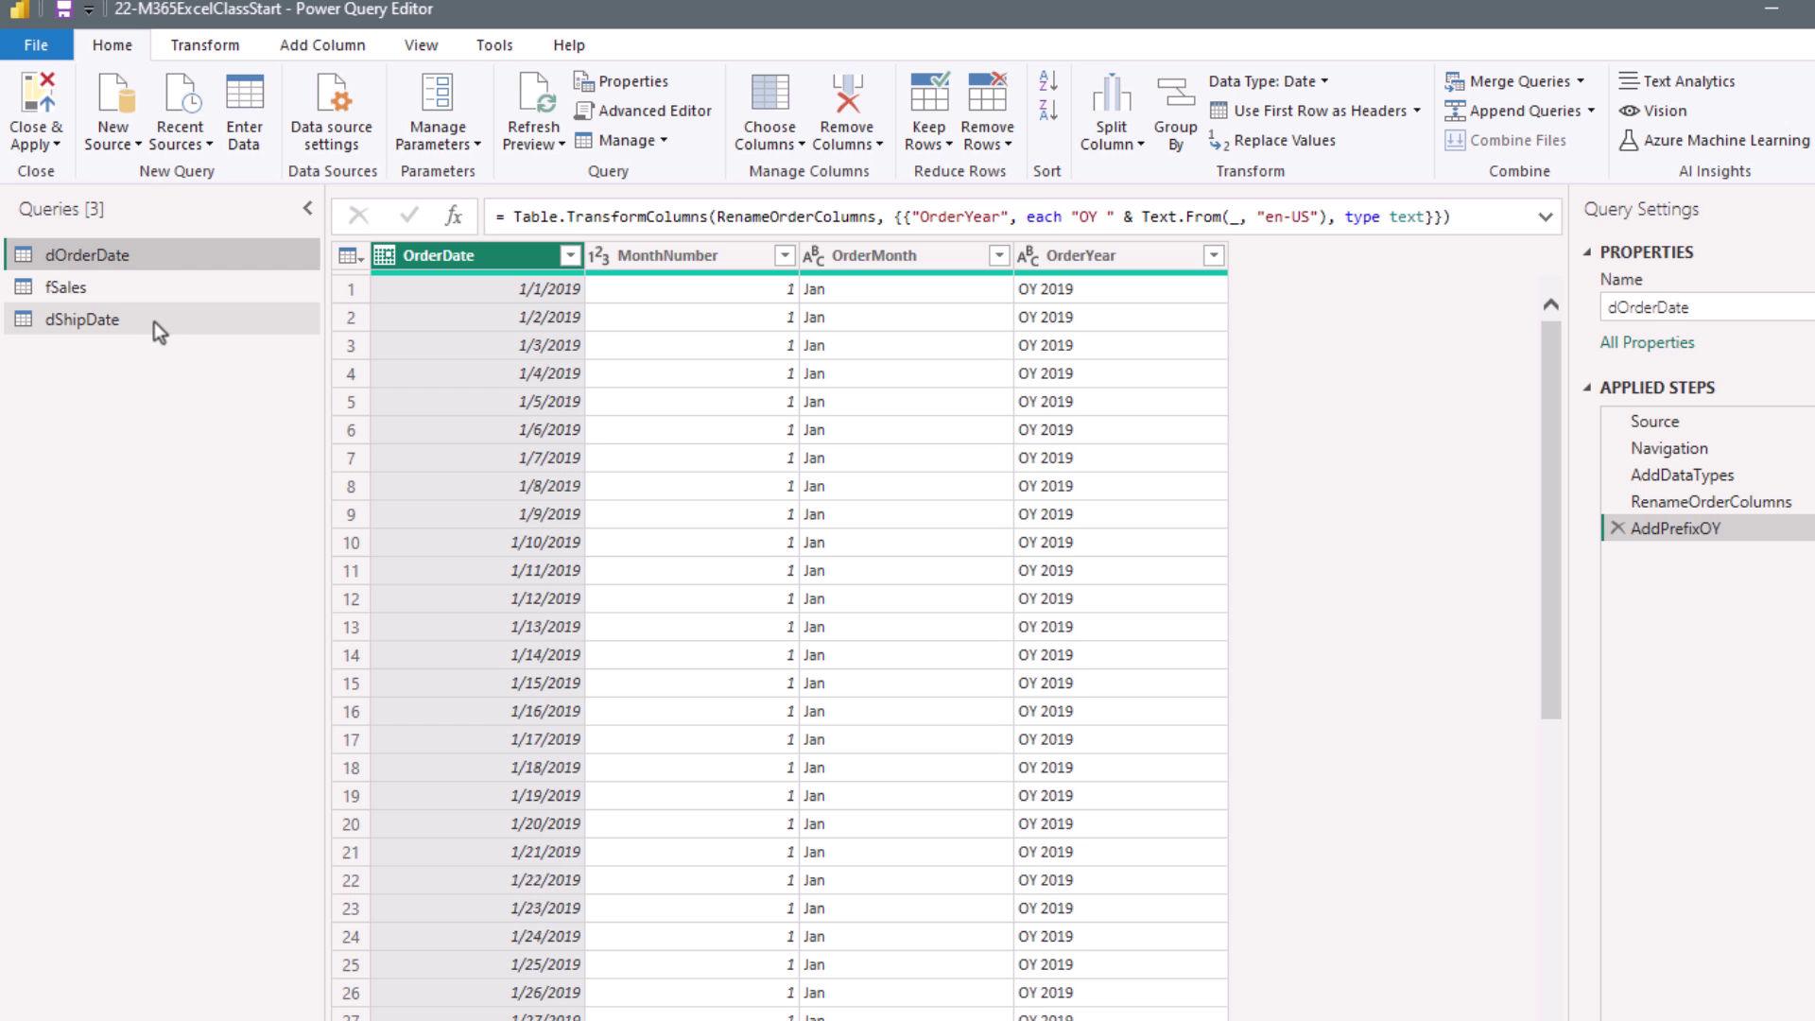
left_click(116, 325)
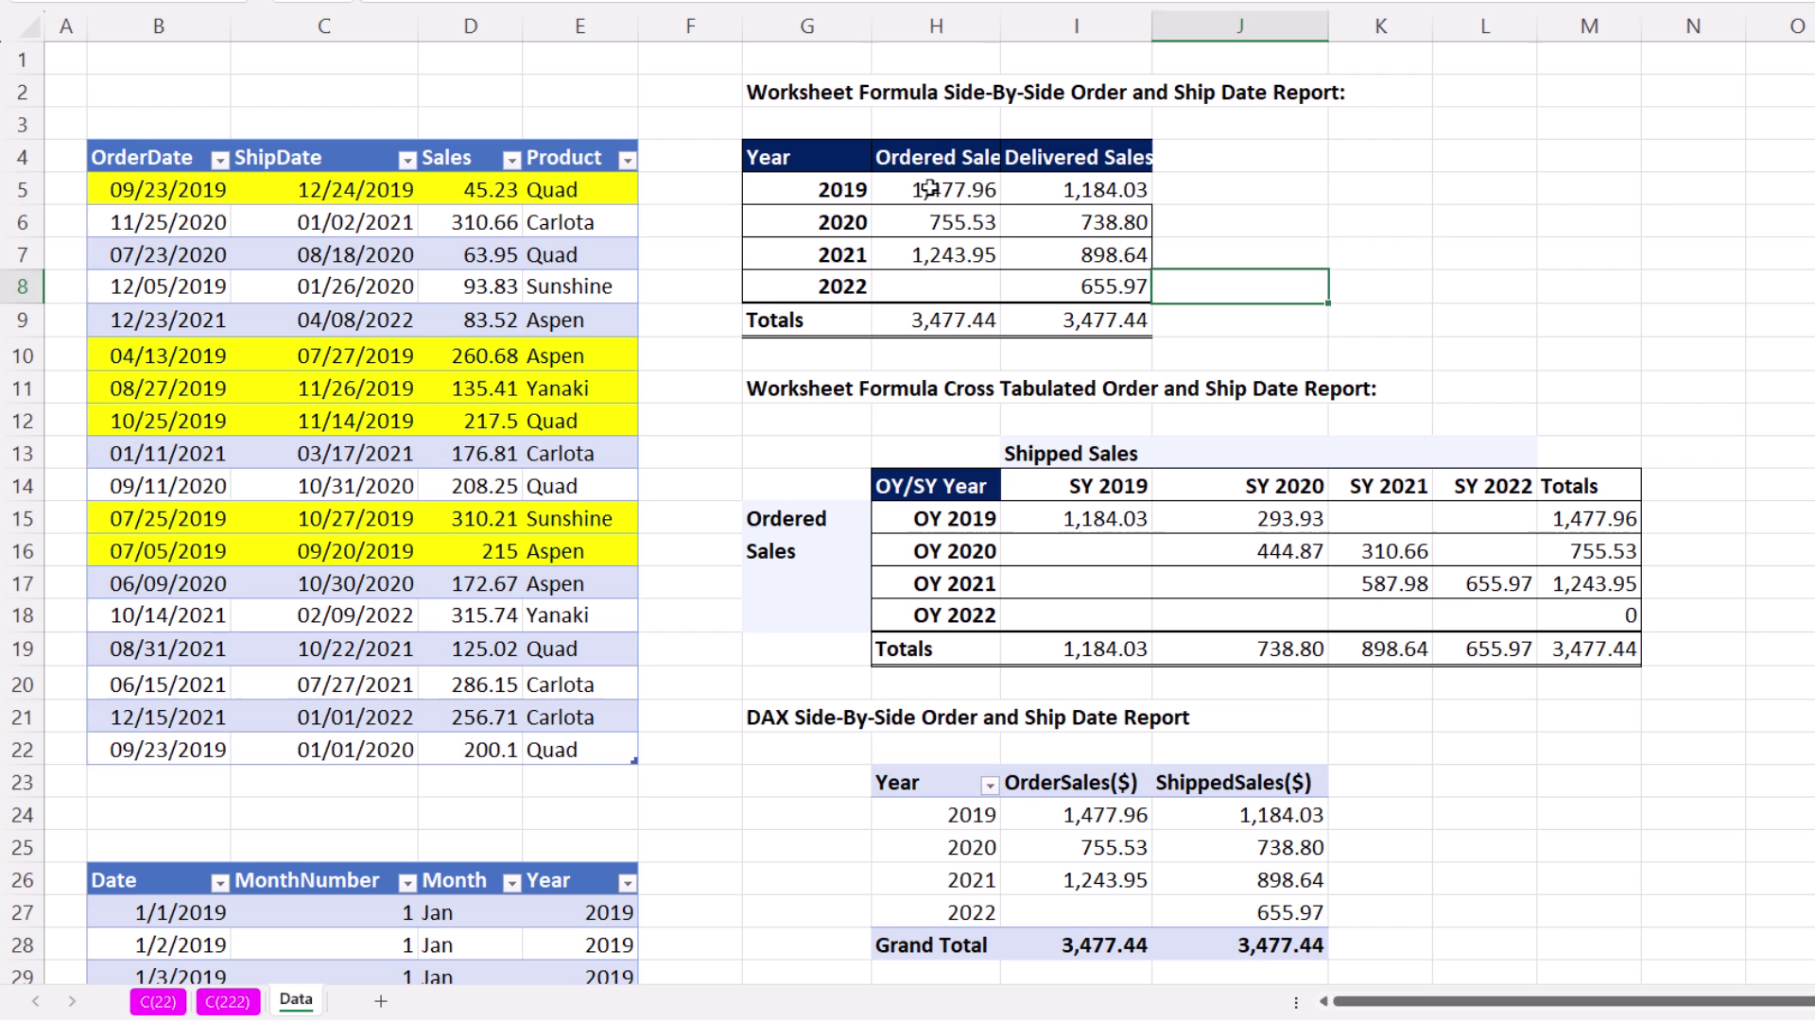
Step: In the Excel workbook's Data sheet, examine the SUMIFS formulas of the side-by-side report in H5 and the cross-tabulated report in I15
key("F2")
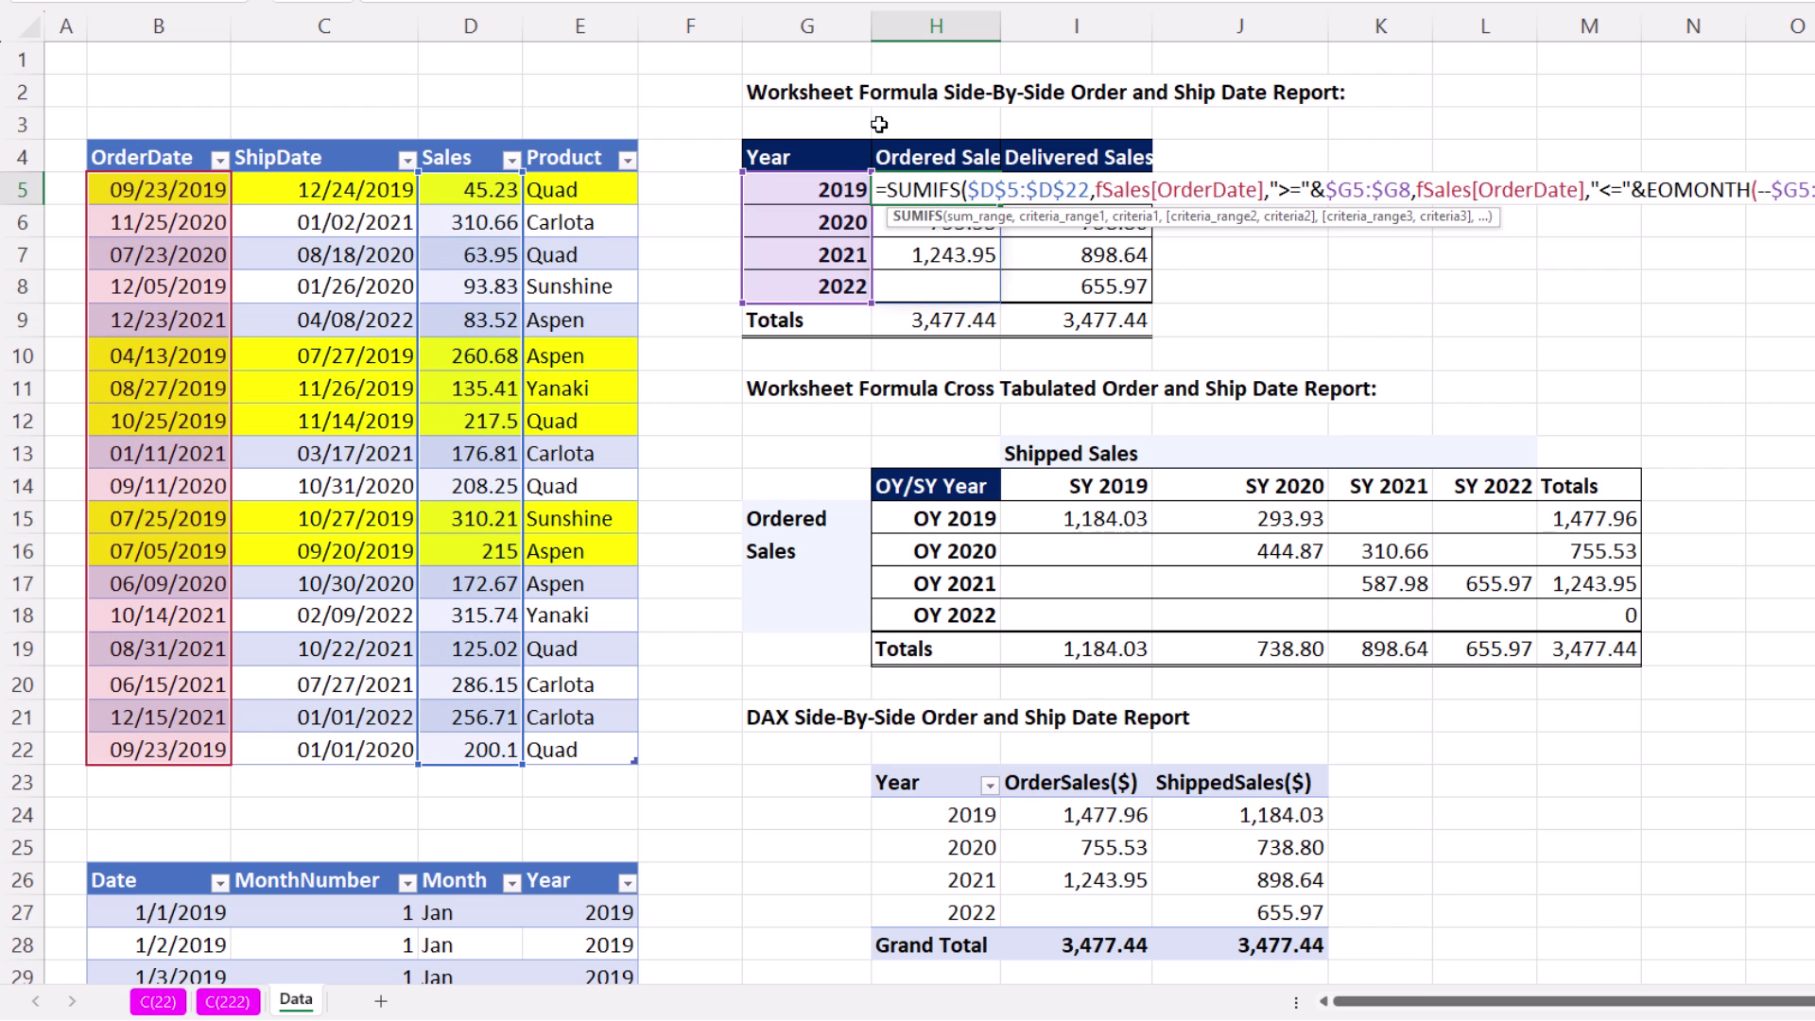
key("Escape")
double_click(1063, 518)
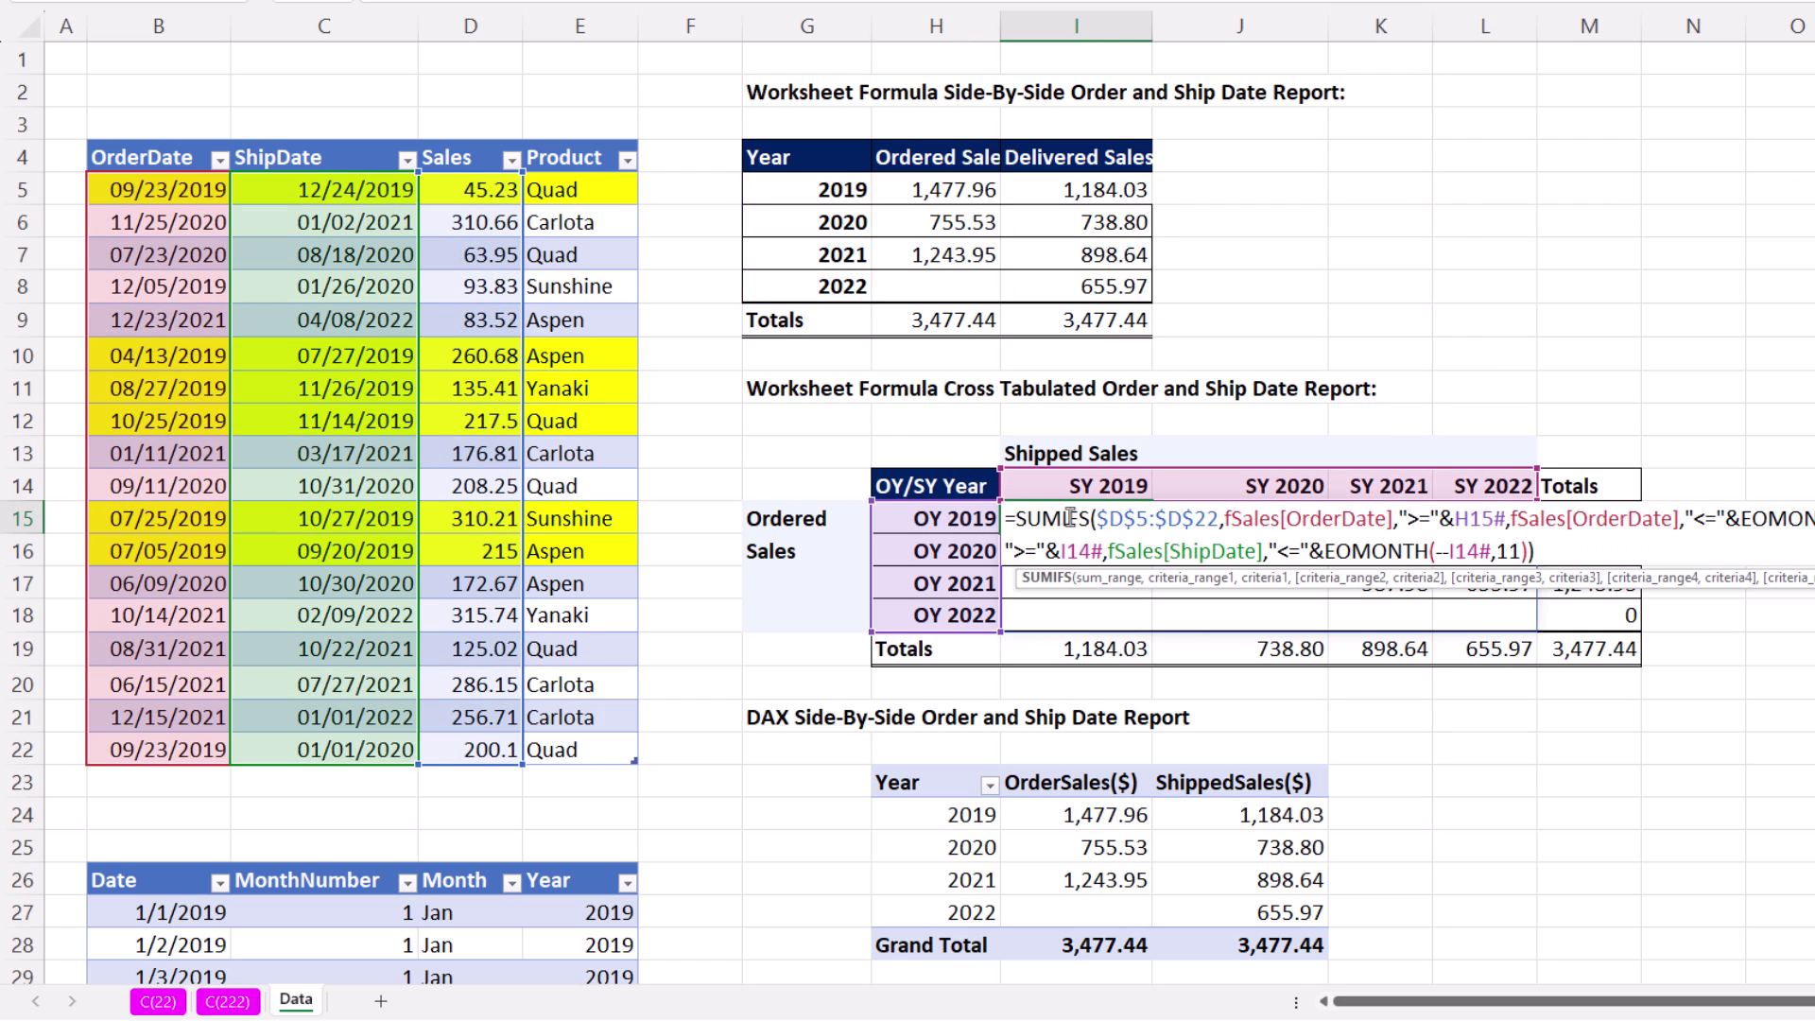